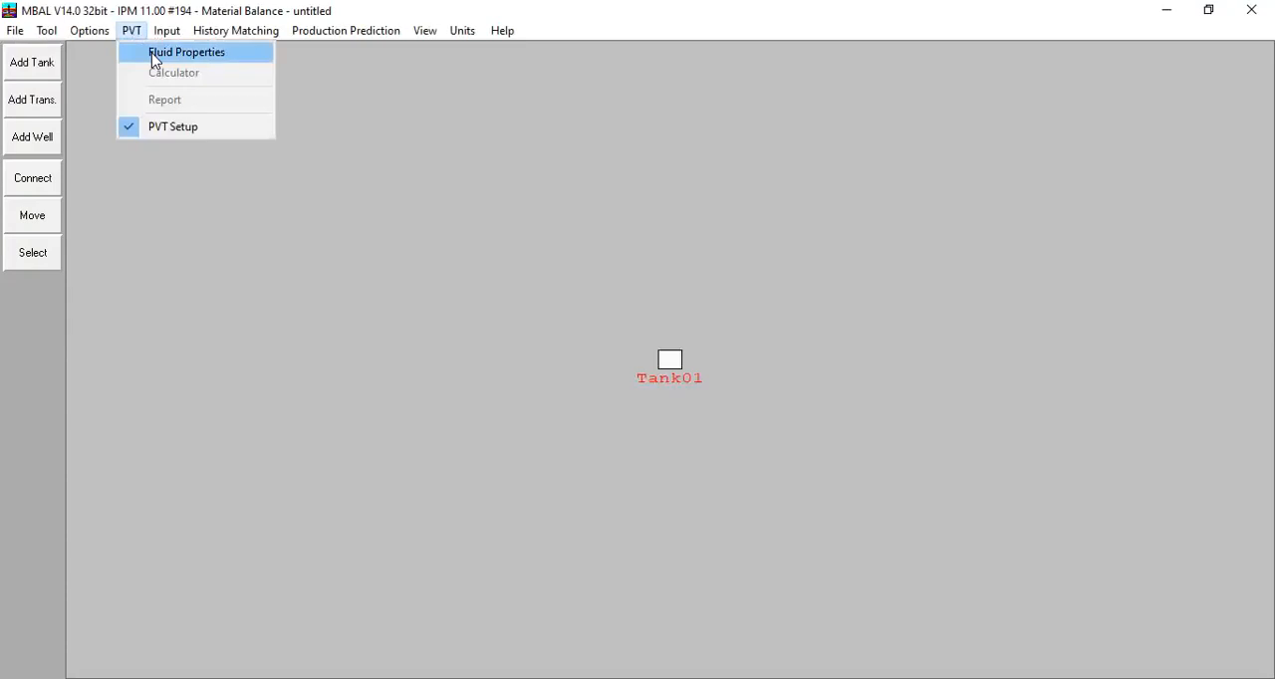
Step: In the oil fluid properties, set formation GOR to 500 scf/STB, oil gravity to 39 API and gas gravity to 0,798
left_click(151, 54)
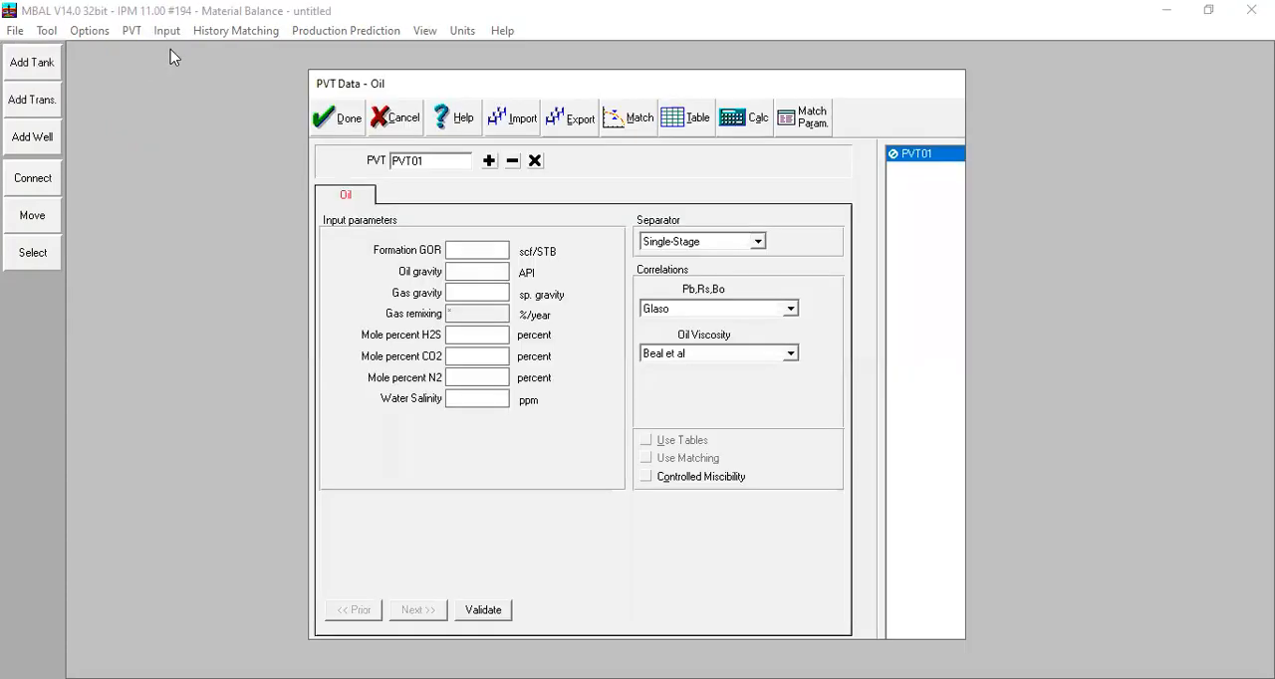
left_click(474, 254)
type("500")
type("39")
left_click(475, 295)
type("0,798")
Step: Set the mole percents of H2S, CO2 and N2 and the water salinity to 0
left_click(478, 339)
type("00")
key("Tab")
type("00")
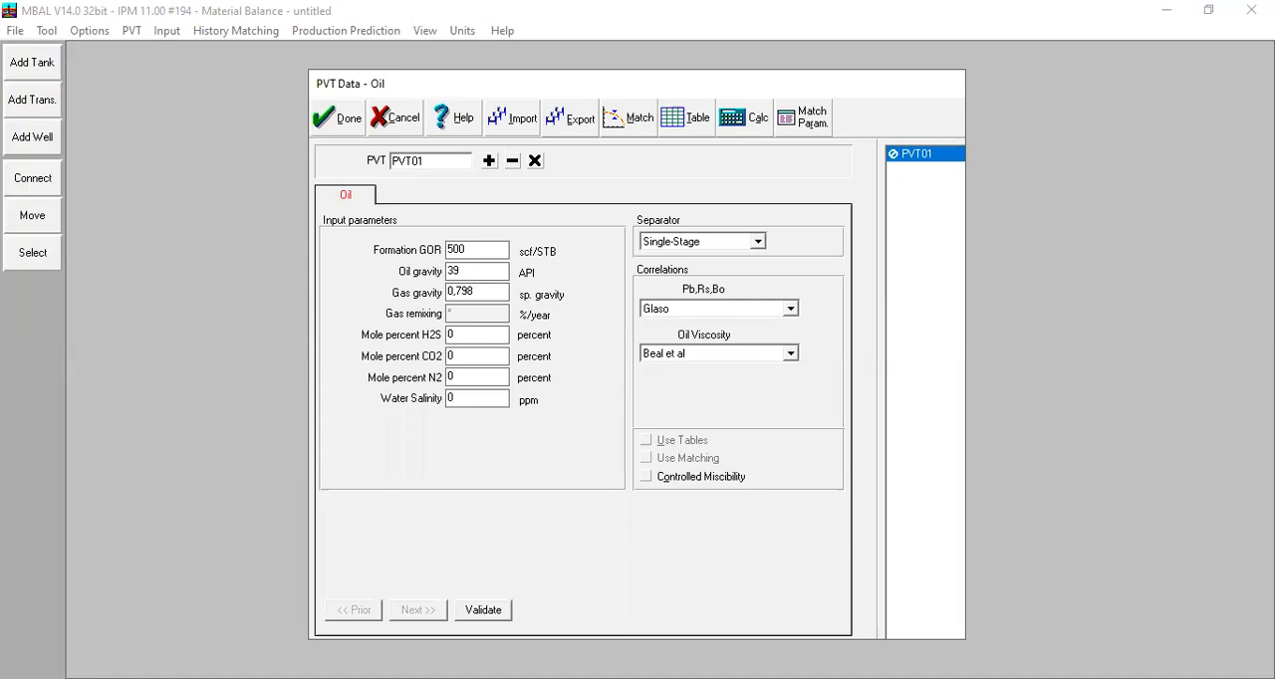
left_click(619, 131)
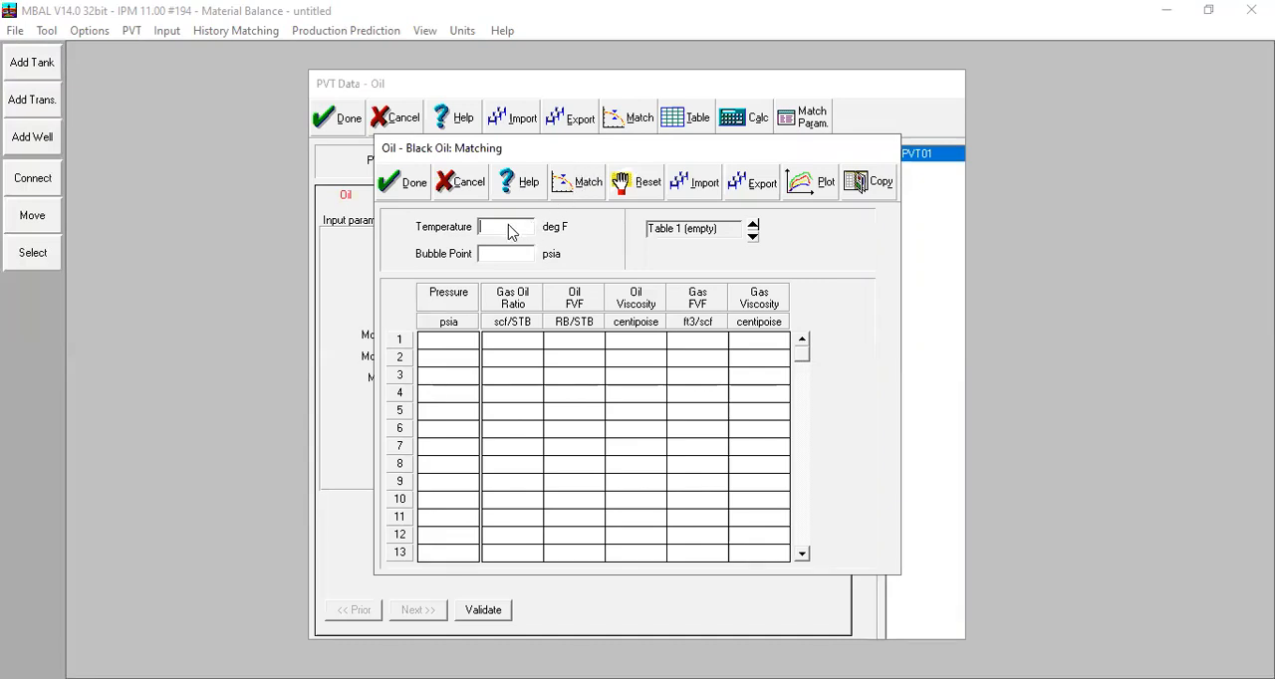
type("250")
key("Tab")
left_click(464, 192)
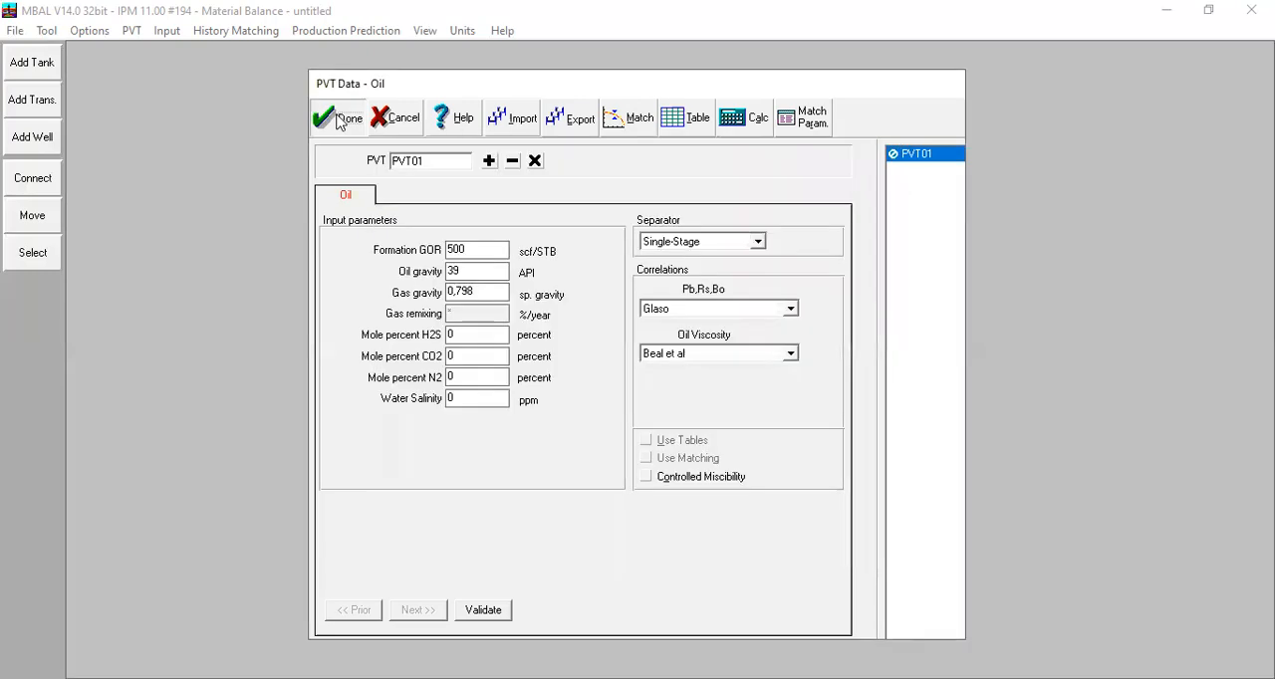
Step: Accept the PVT data and change the input unit for Pressure to psig in the unit system
left_click(339, 119)
left_click(462, 33)
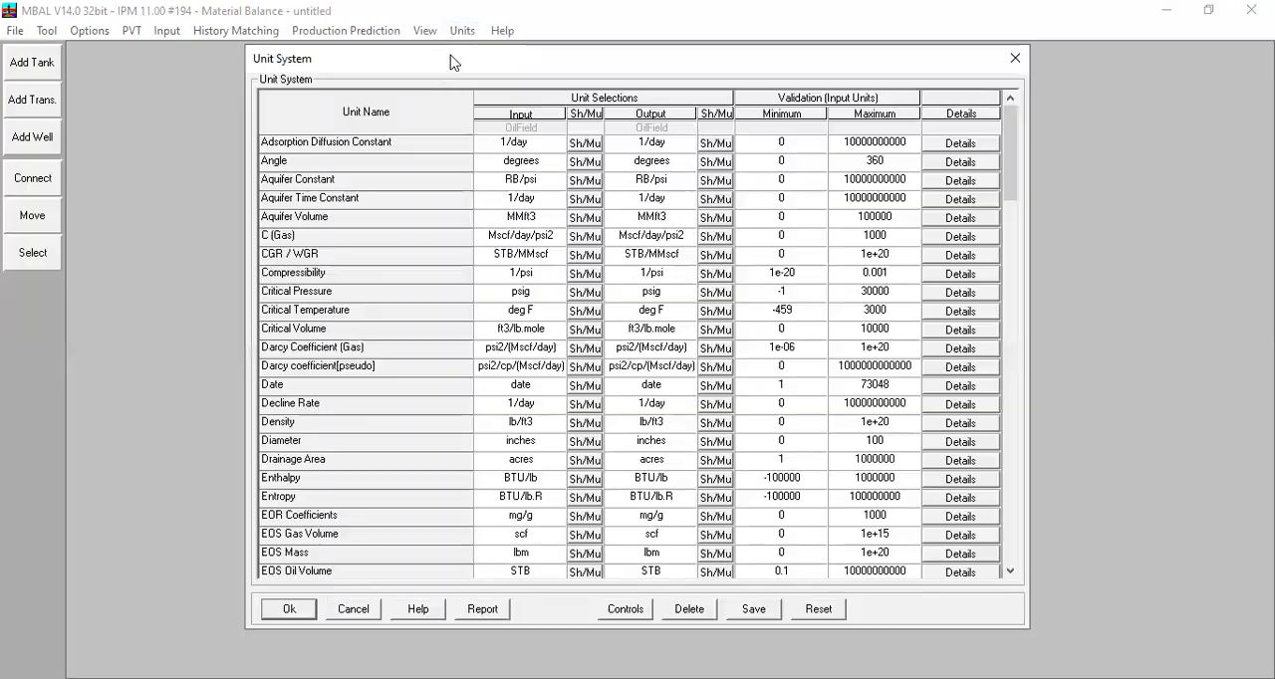
left_click_drag(1008, 146, 1013, 364)
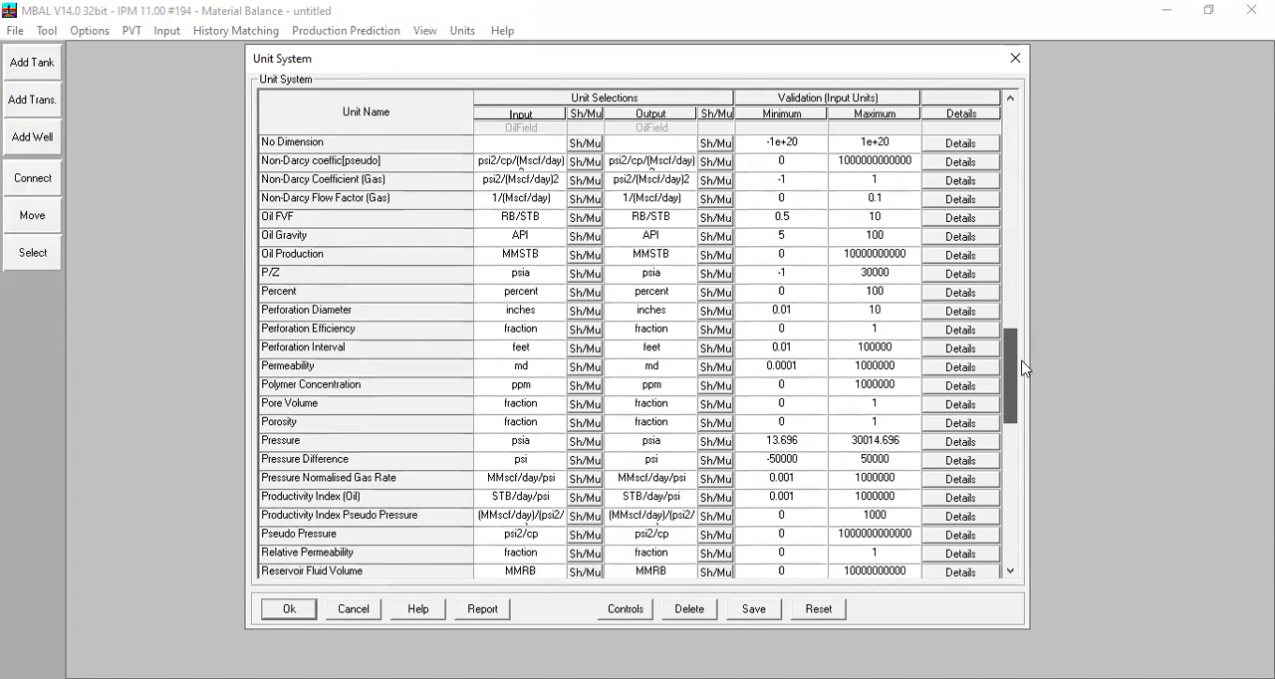
left_click(530, 452)
left_click(501, 468)
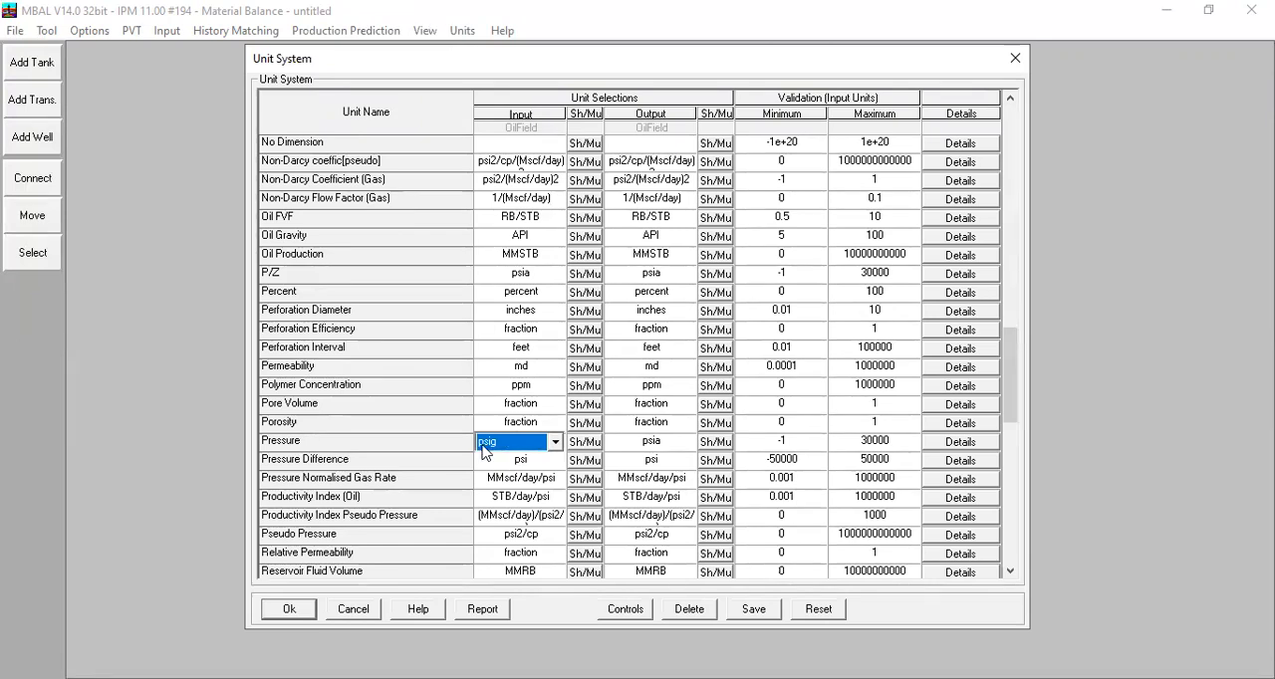
left_click(307, 610)
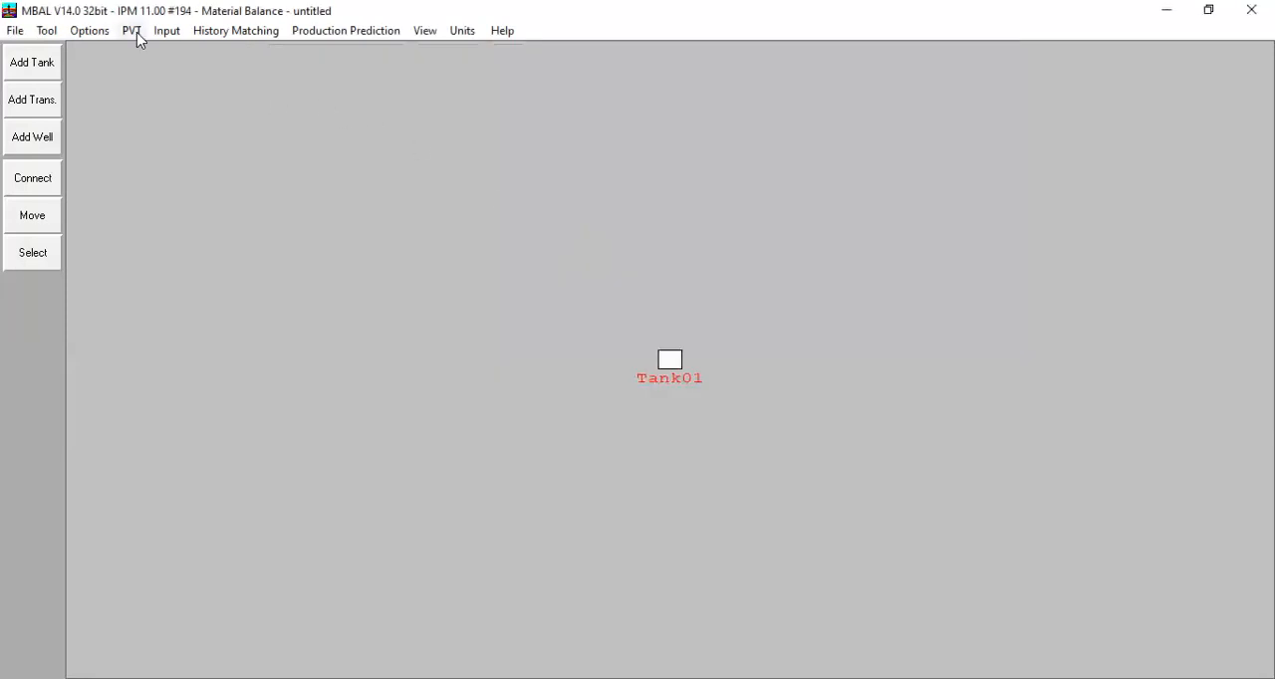
Step: In the black oil matching table of the fluid properties, set temperature to 250 deg F and bubble point to 2200 psig
left_click(133, 31)
left_click(173, 53)
left_click(603, 127)
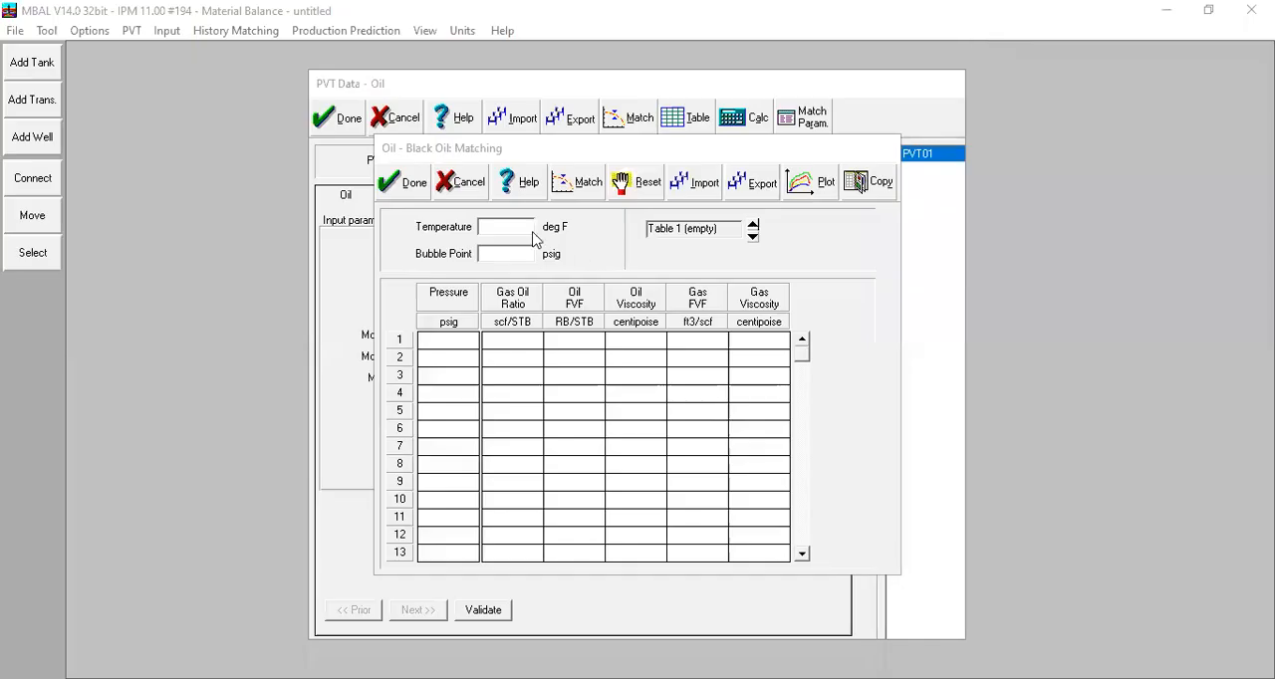
type("250")
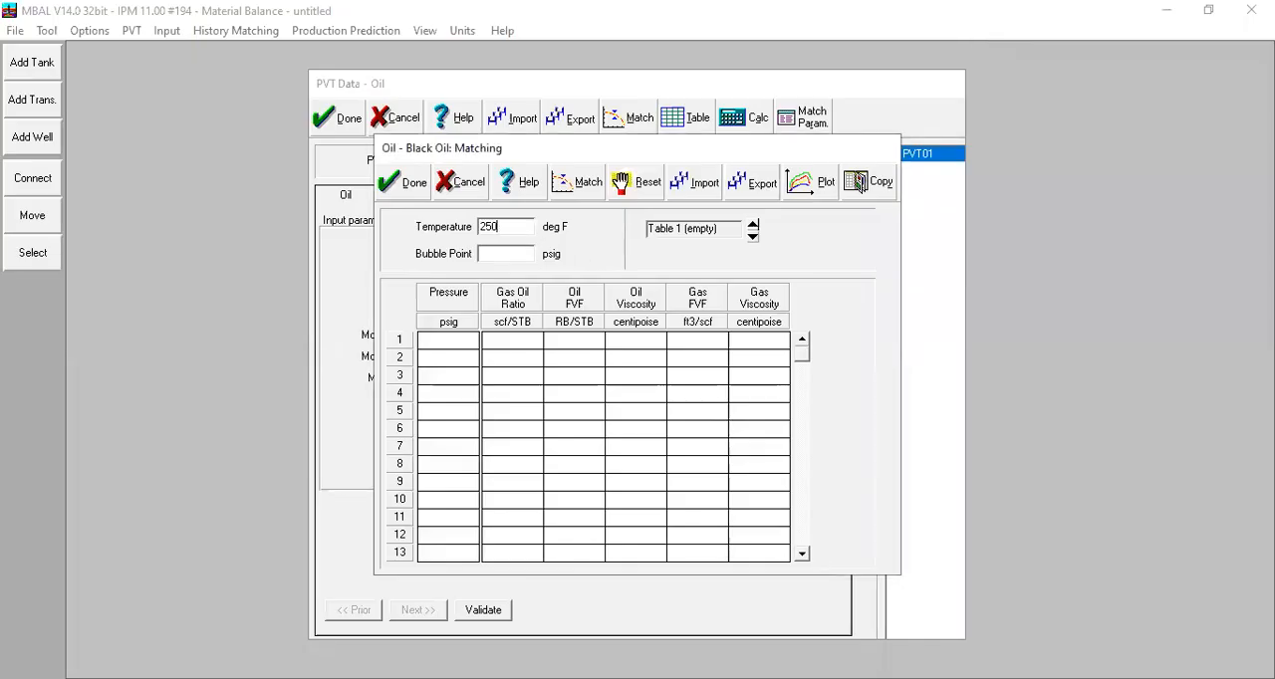
key("Tab")
type("2200")
Step: Fill the first match row with pressure 2200 psig, gas oil ratio 500, oil FVF 1,32 and oil viscosity 0,4 centipoise
key("Tab")
type("2200")
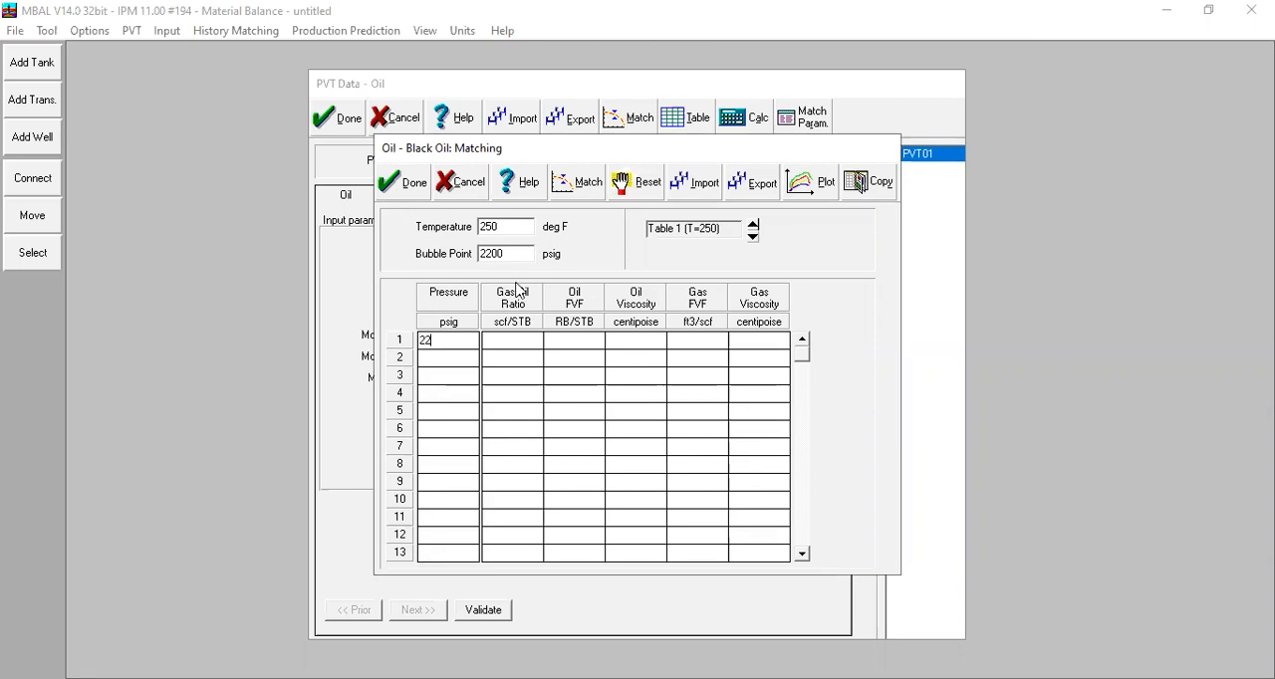
key("Tab")
type("500")
left_click(572, 347)
type("1.32")
left_click(645, 344)
type("0.4")
left_click(679, 359)
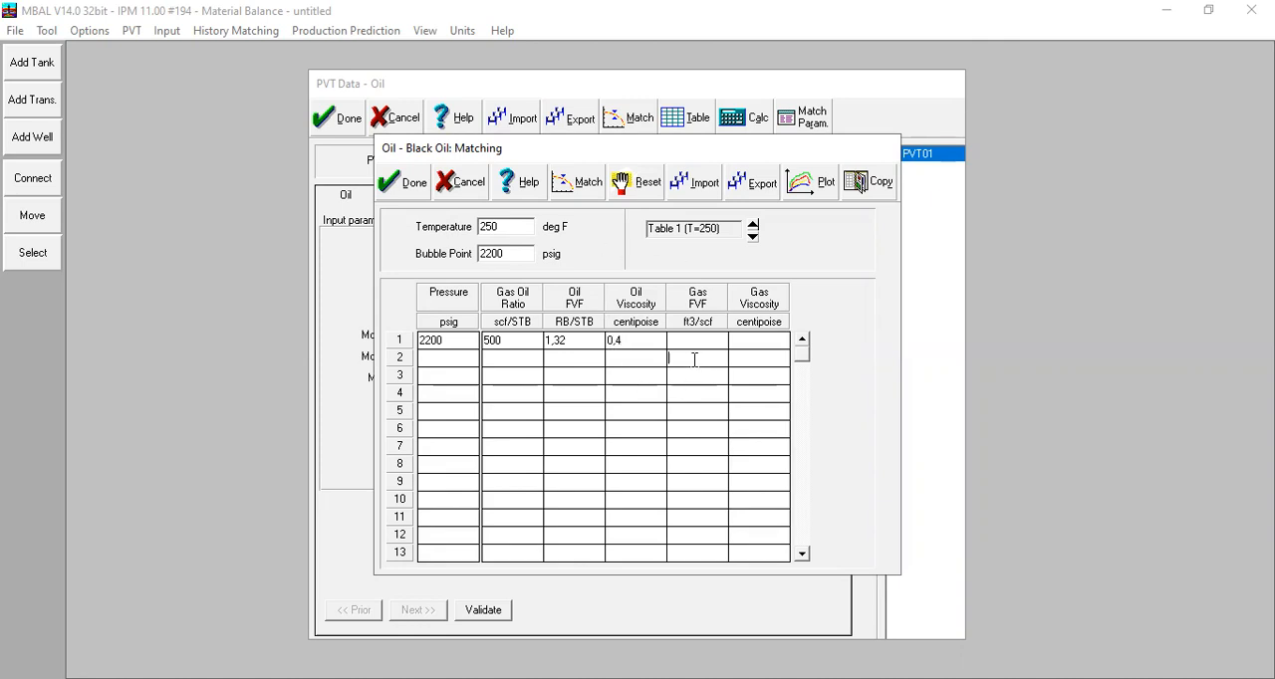
Step: Calculate the match of bubble point, gas oil ratio, oil FVF and oil viscosity against the correlations
left_click(584, 189)
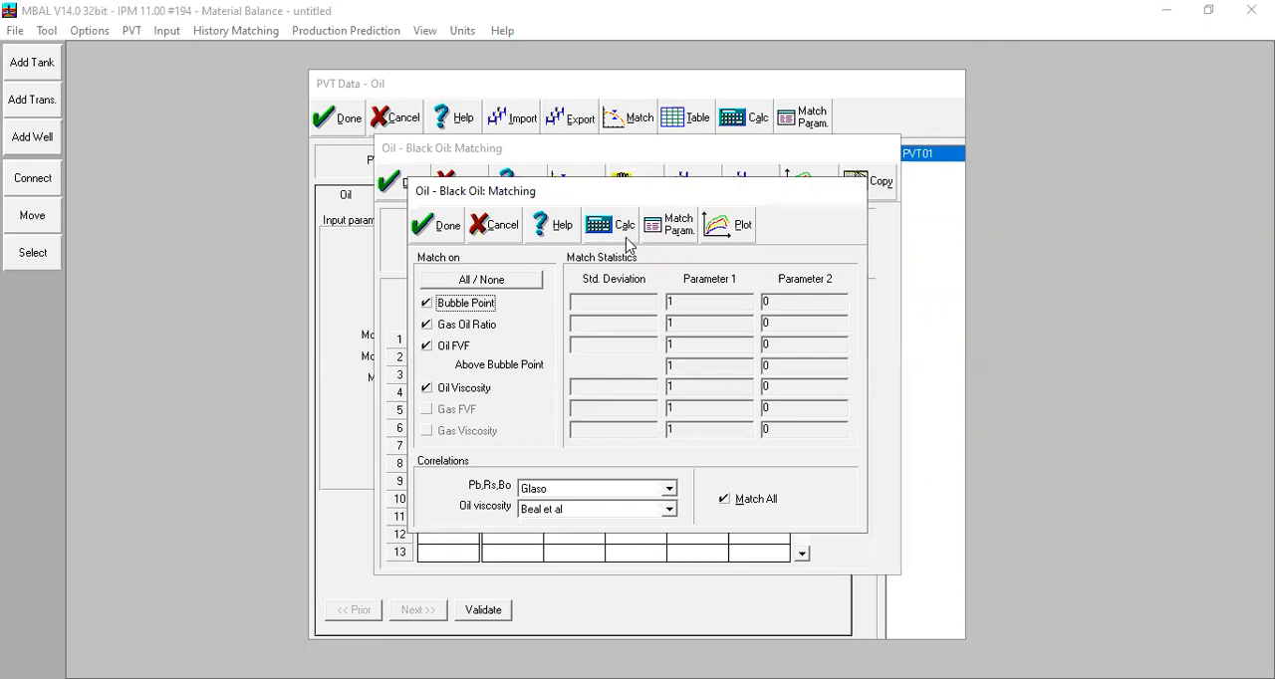
left_click(626, 240)
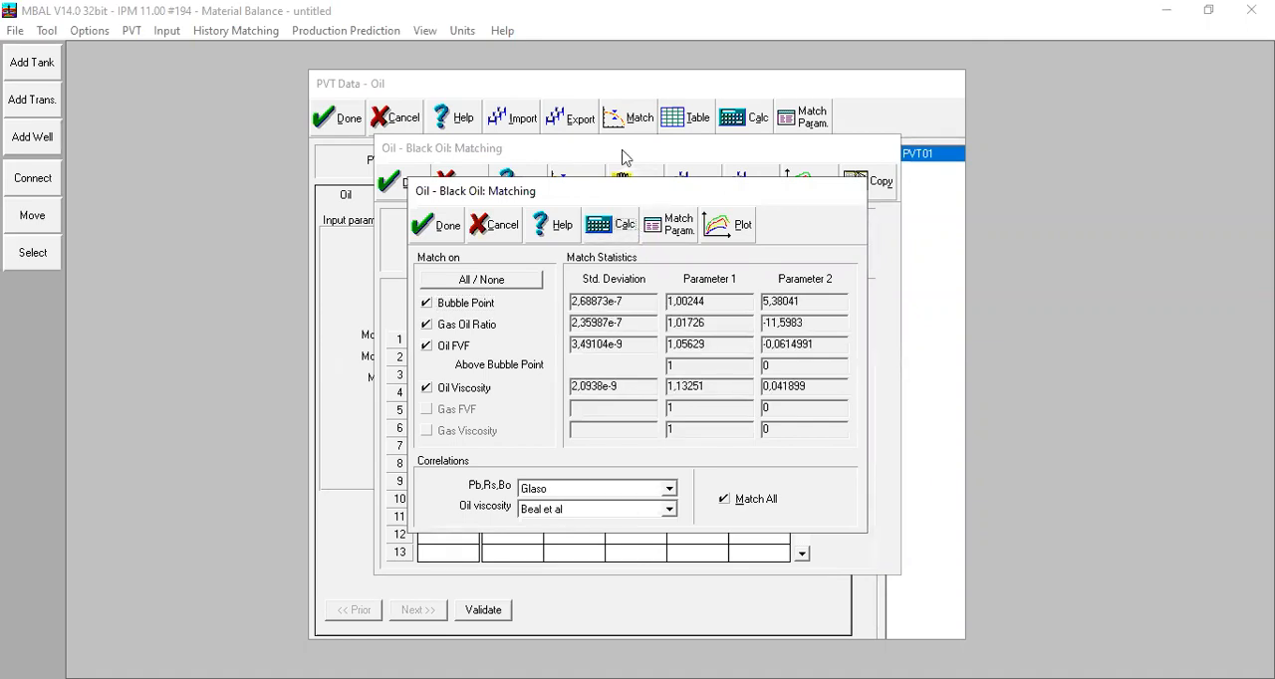
left_click_drag(651, 186, 622, 150)
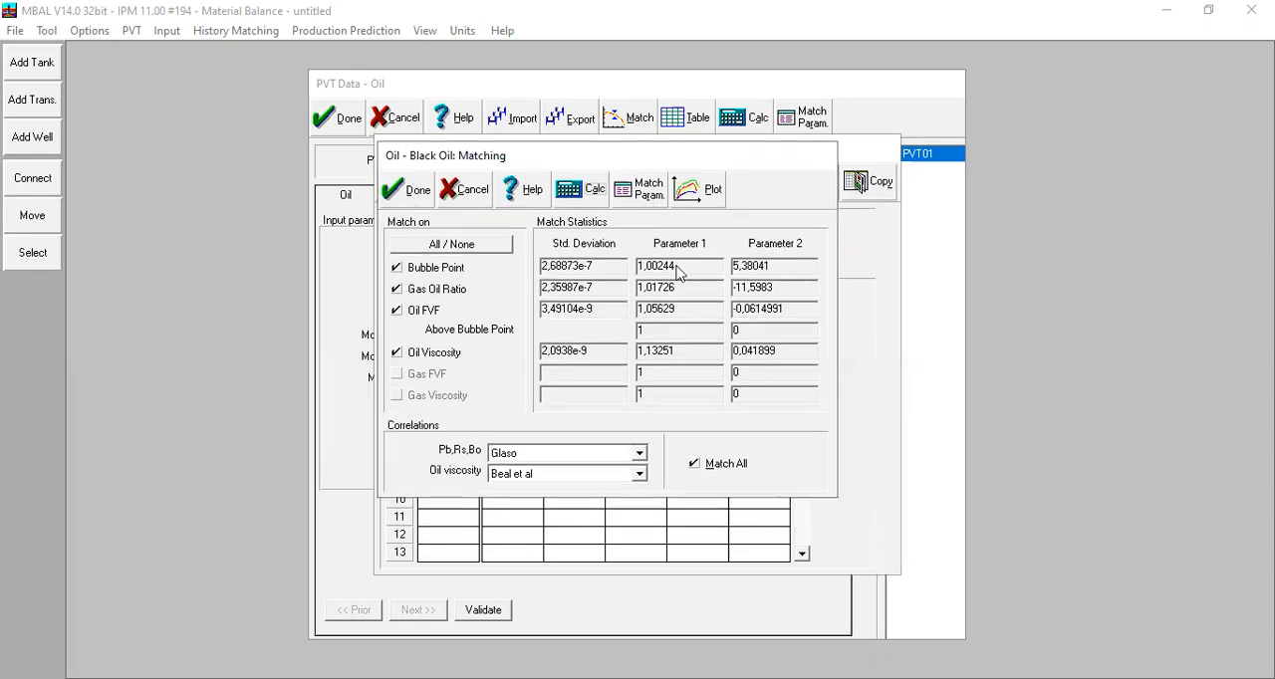
Step: Examine the match parameters and standard deviations of the Pb, Rs, Bo correlations and the oil viscosity correlations
left_click(646, 198)
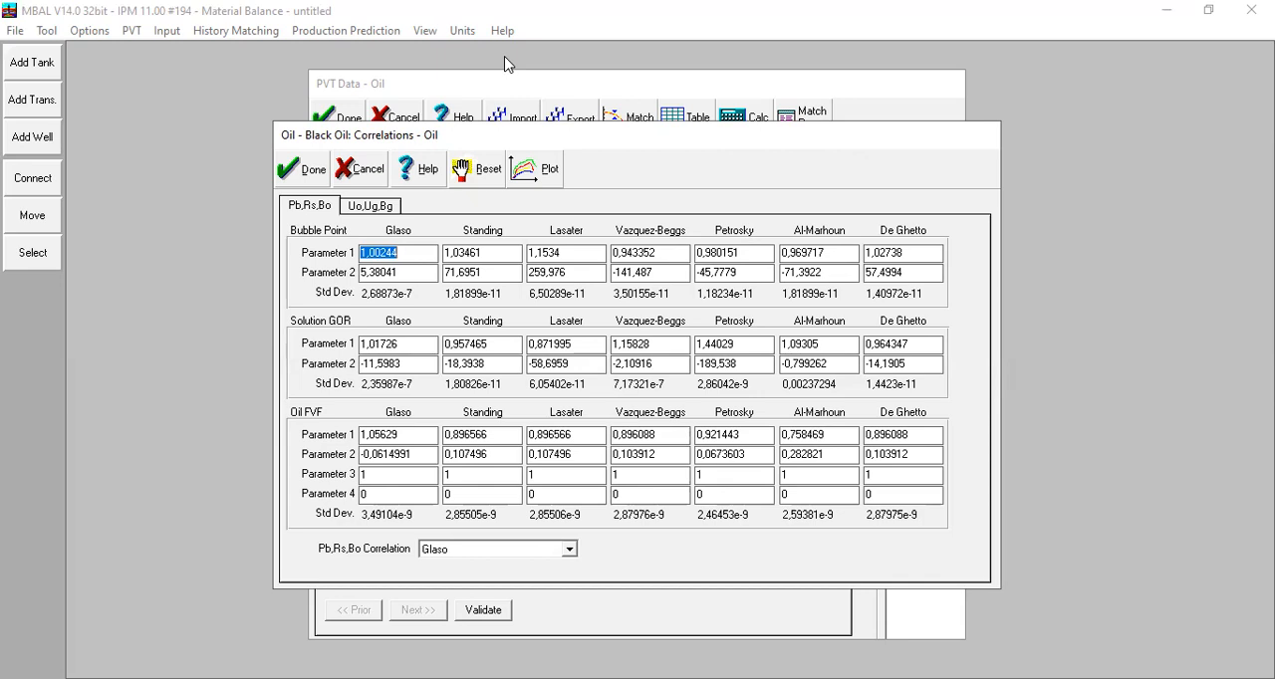
key("alt+Tab")
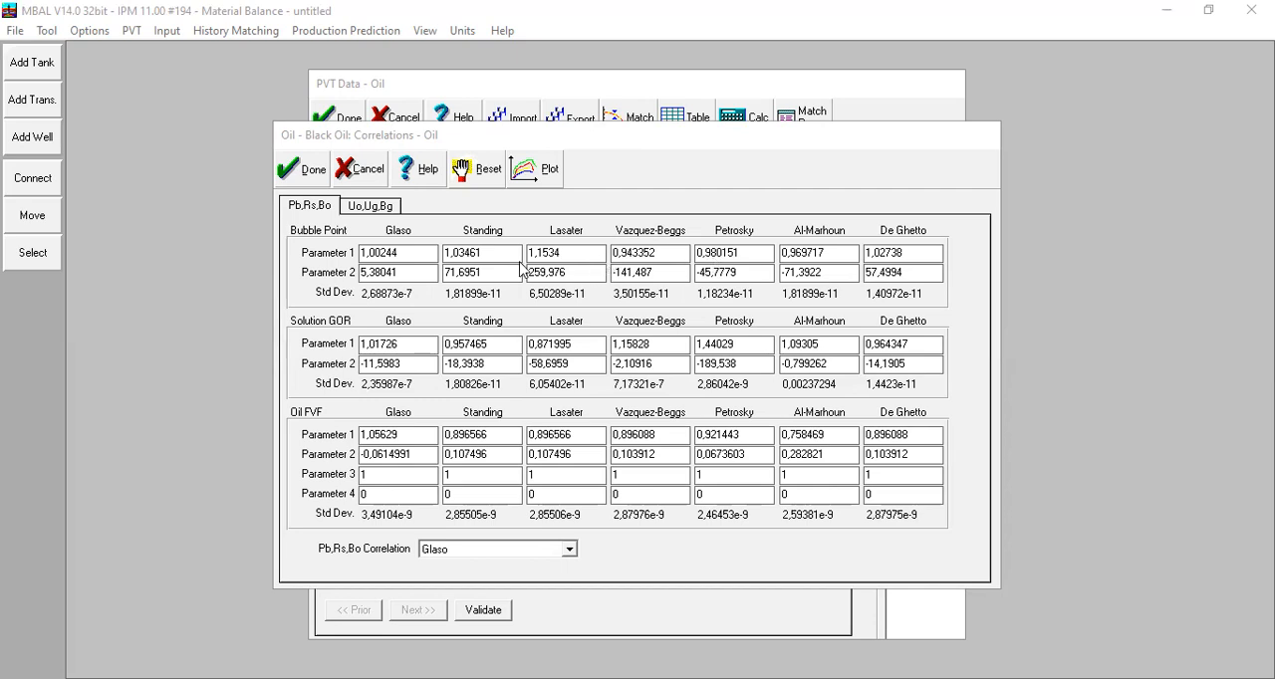
left_click(339, 263)
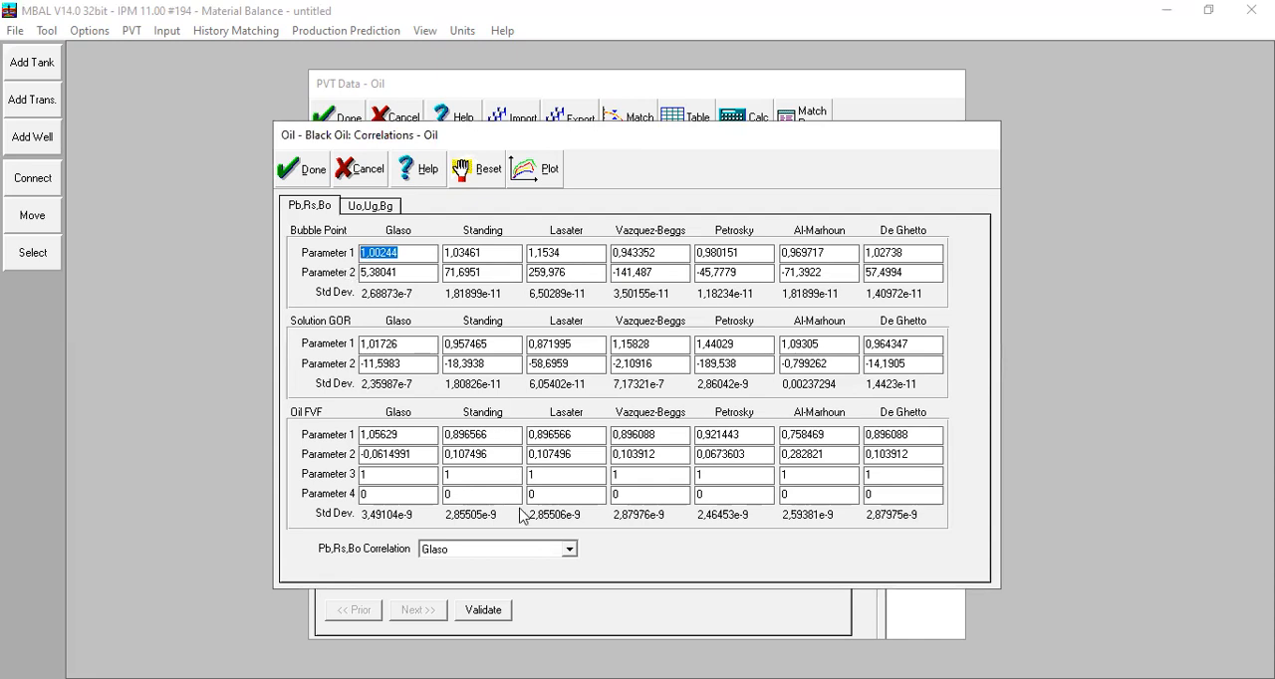
left_click(371, 207)
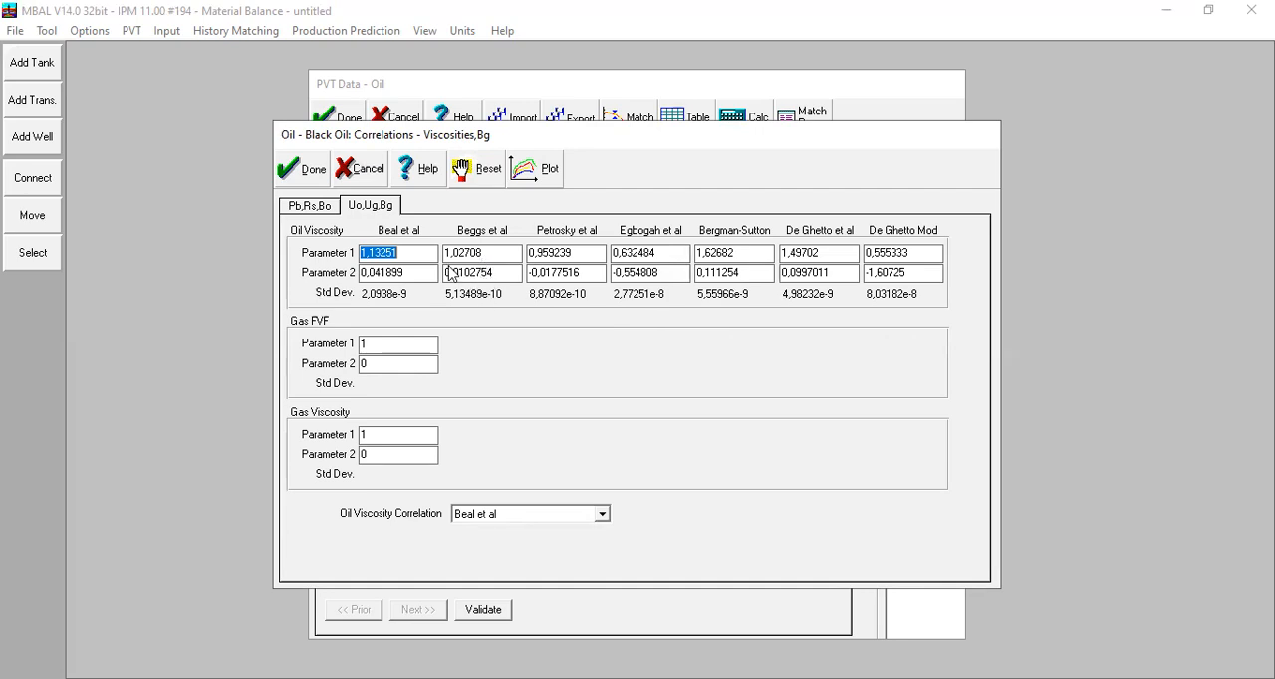
key("Tab")
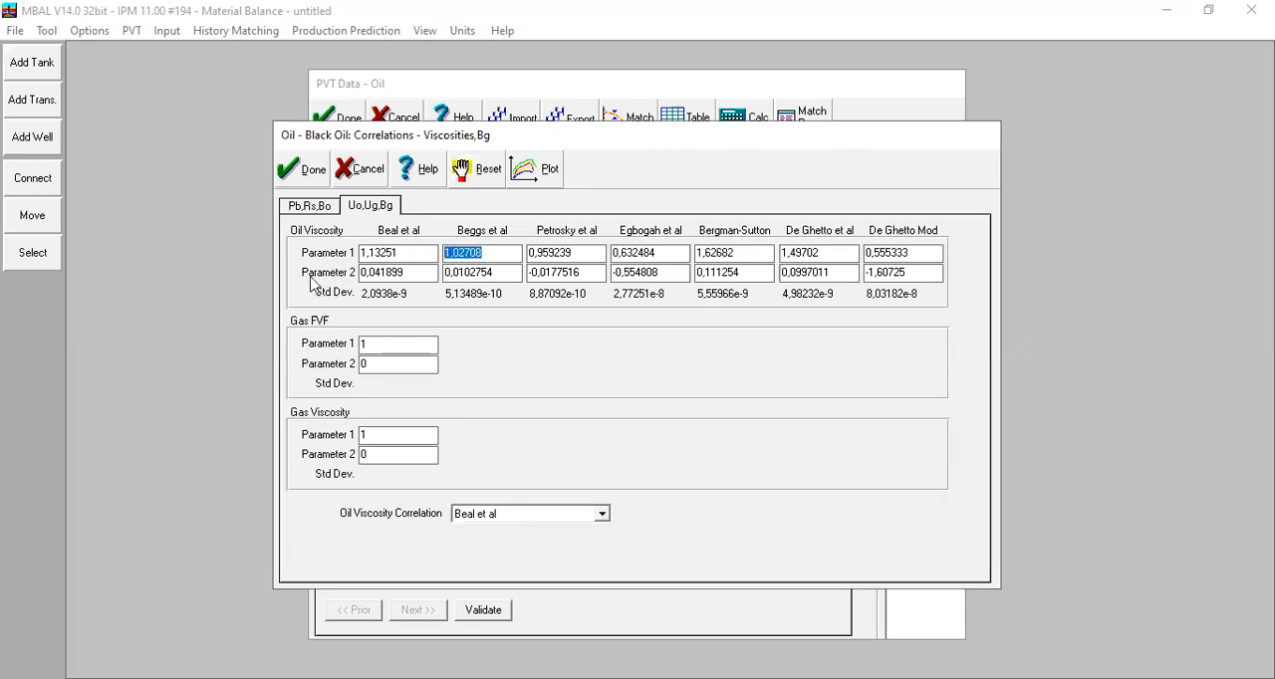
left_click(488, 278)
left_click_drag(514, 271, 461, 282)
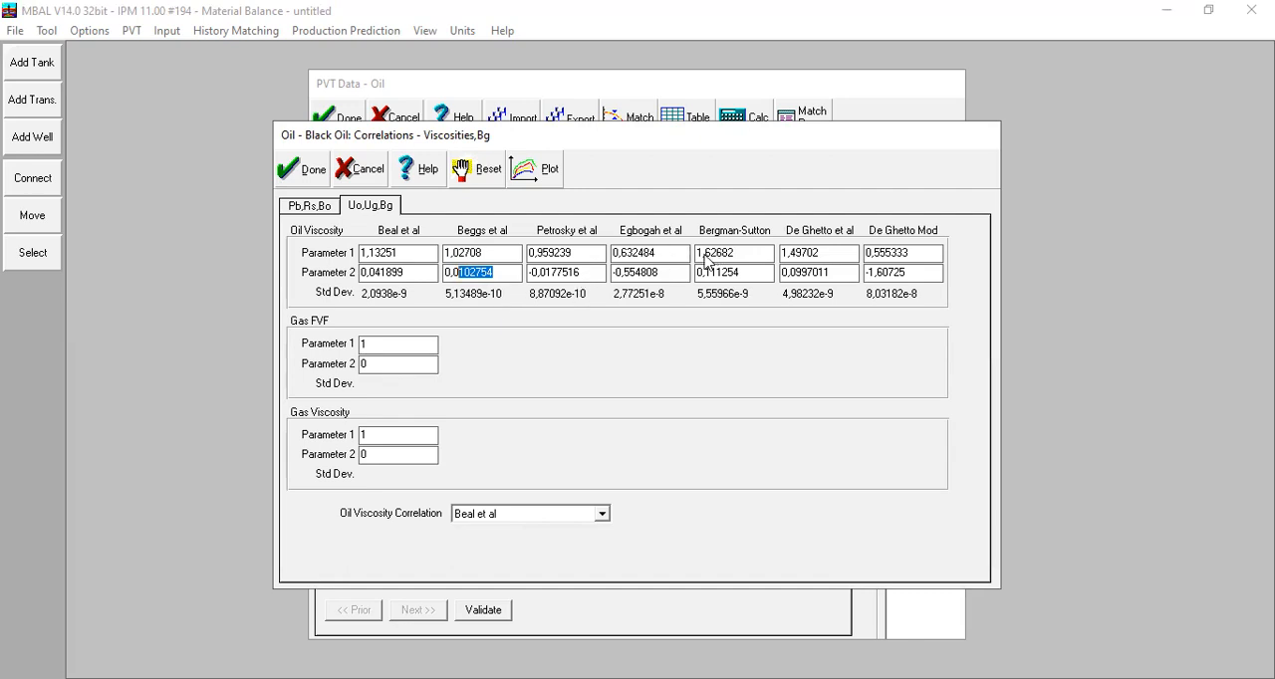
left_click(316, 210)
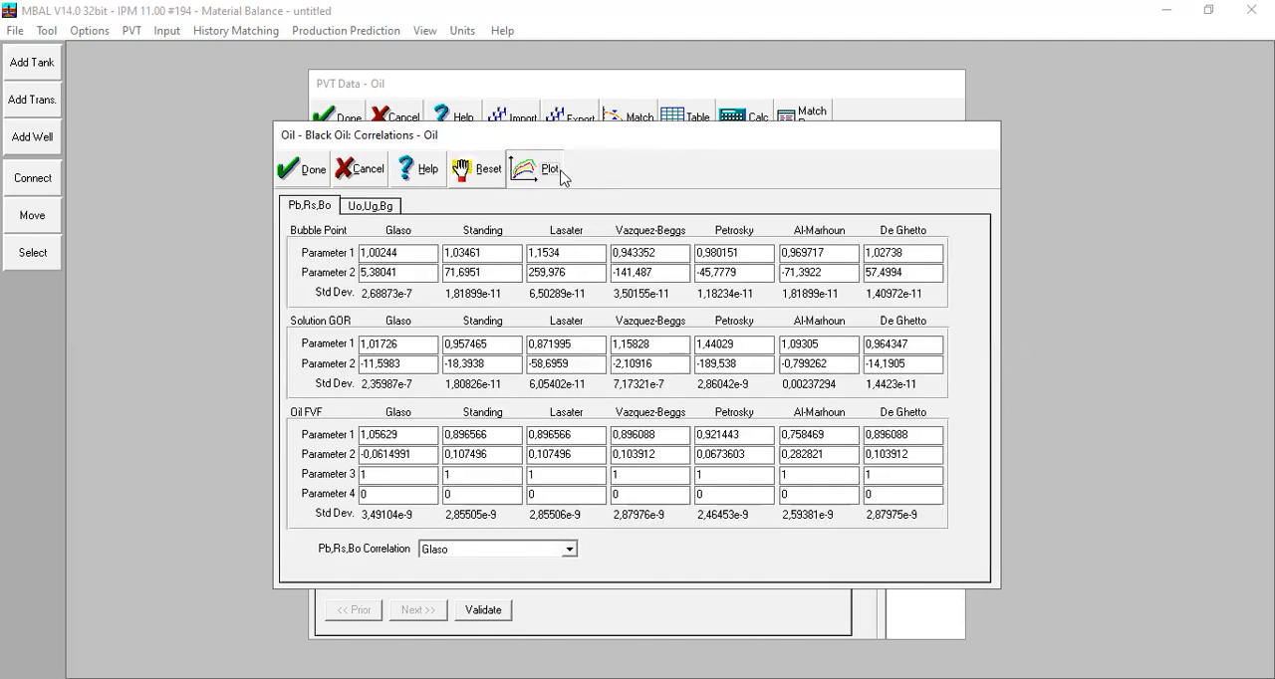
Step: Plot oil FVF against pressure for the match data and the Glaso\Beal correlation at temperature 250
left_click(548, 169)
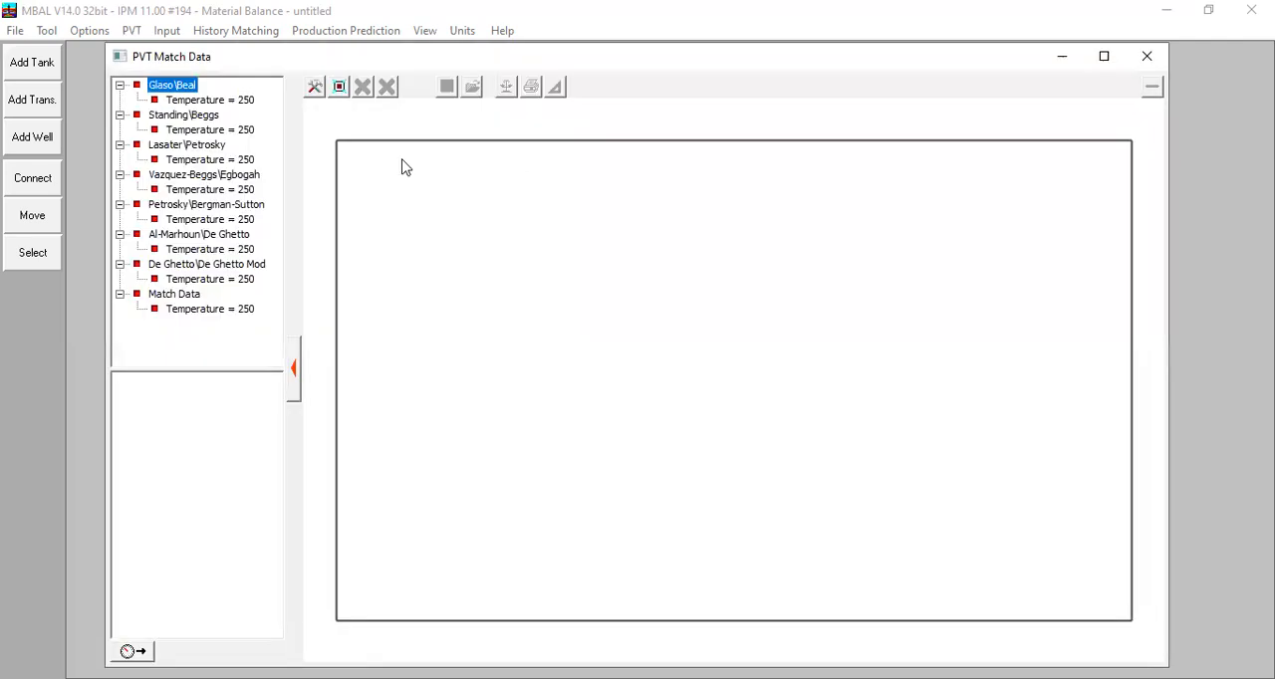
left_click(203, 312)
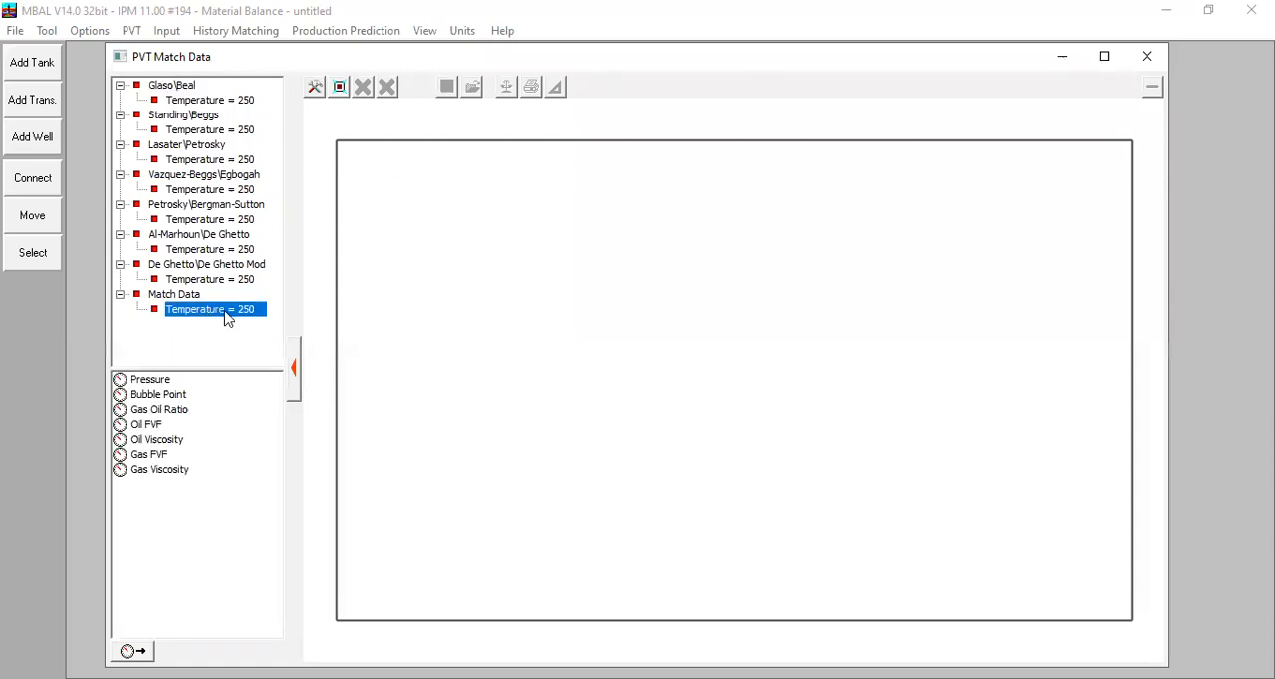
left_click(155, 426)
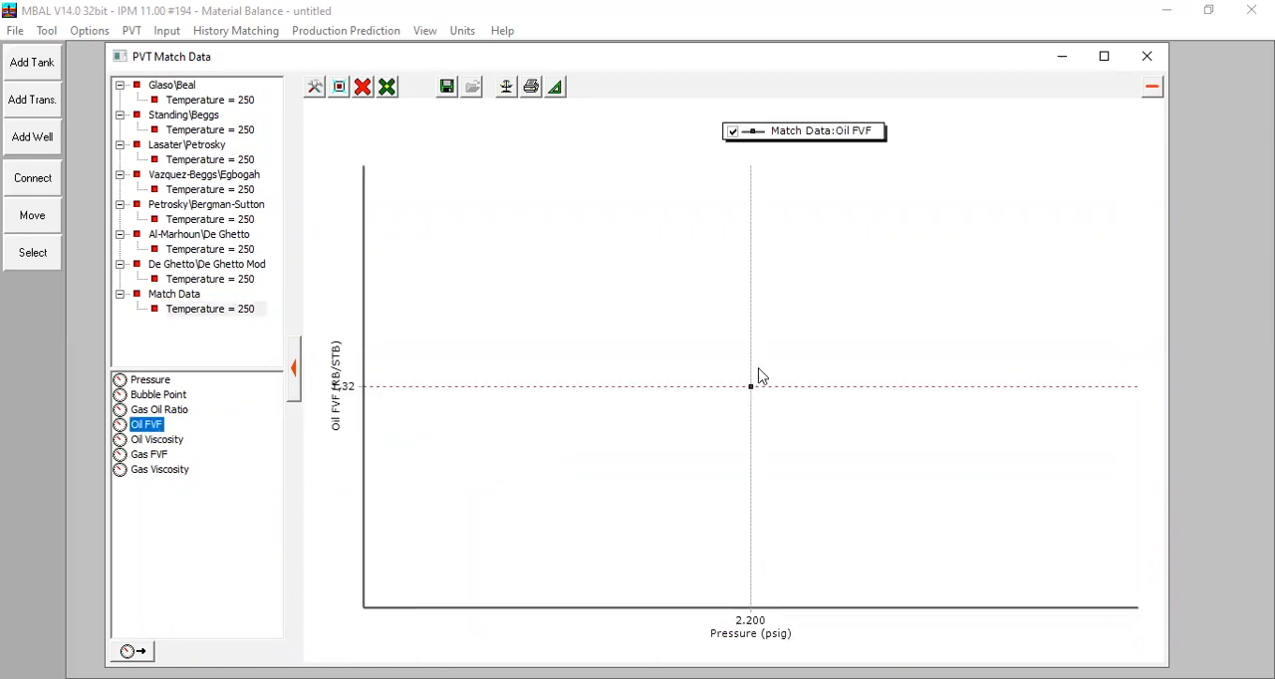
left_click(217, 99)
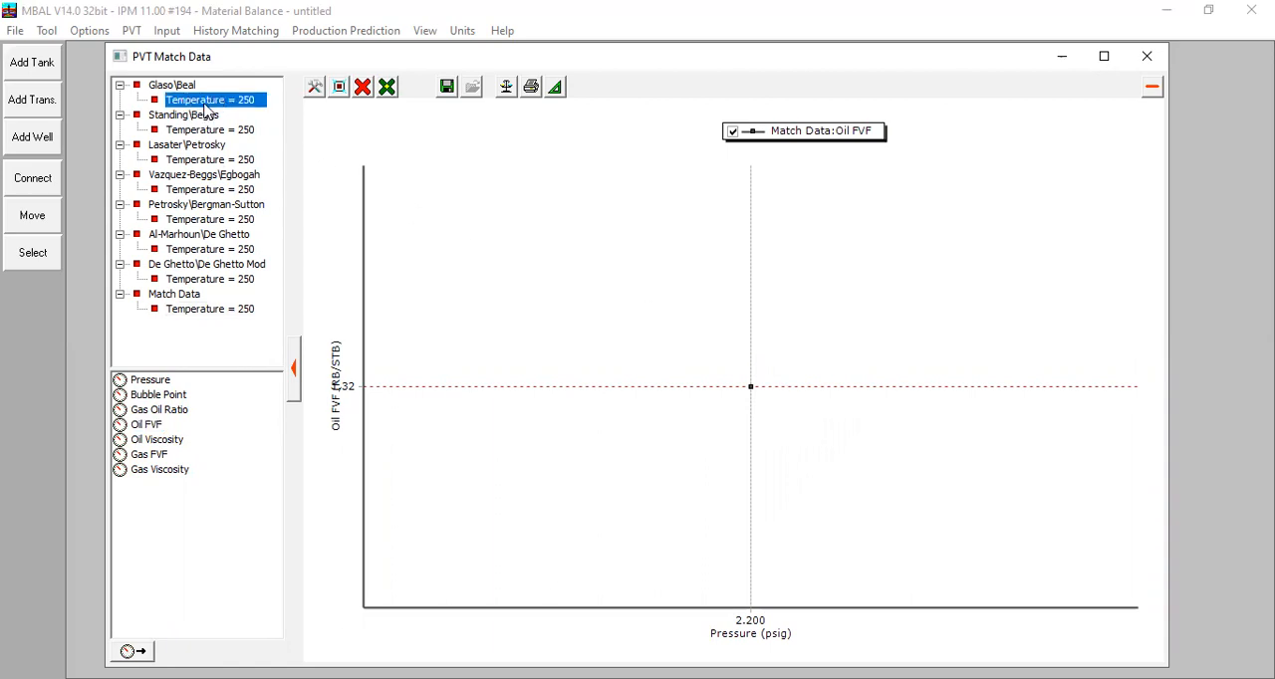
double_click(146, 426)
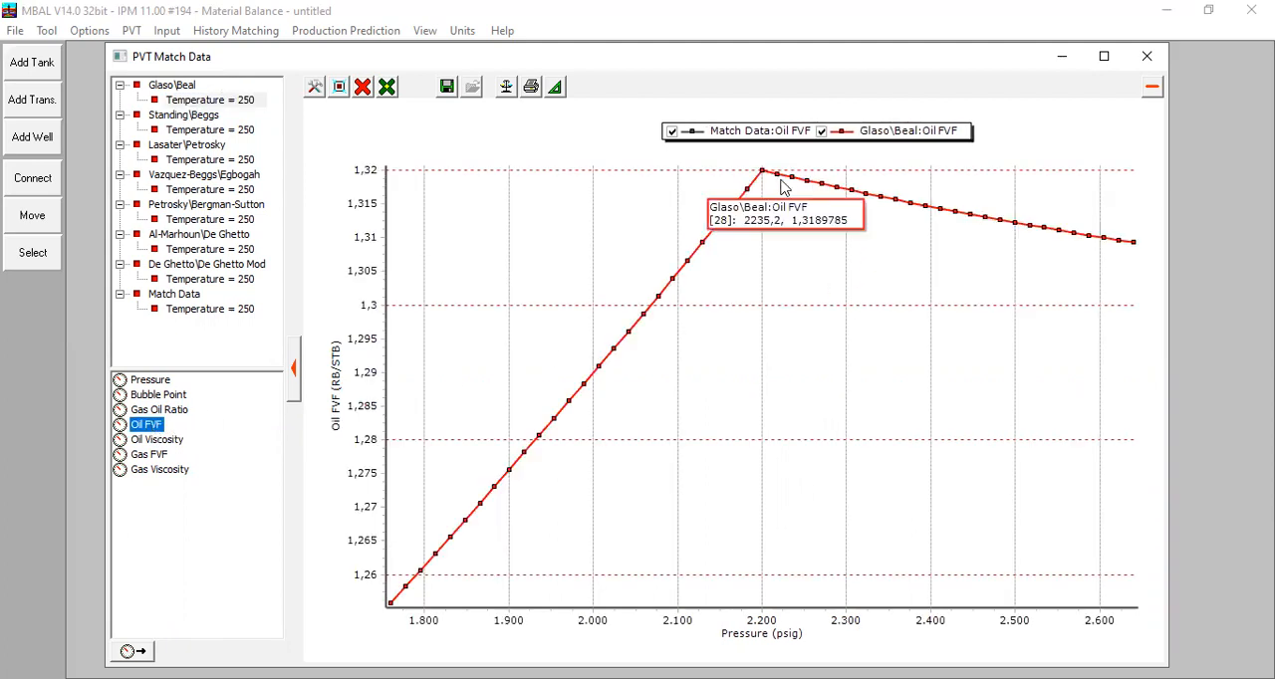
left_click(189, 310)
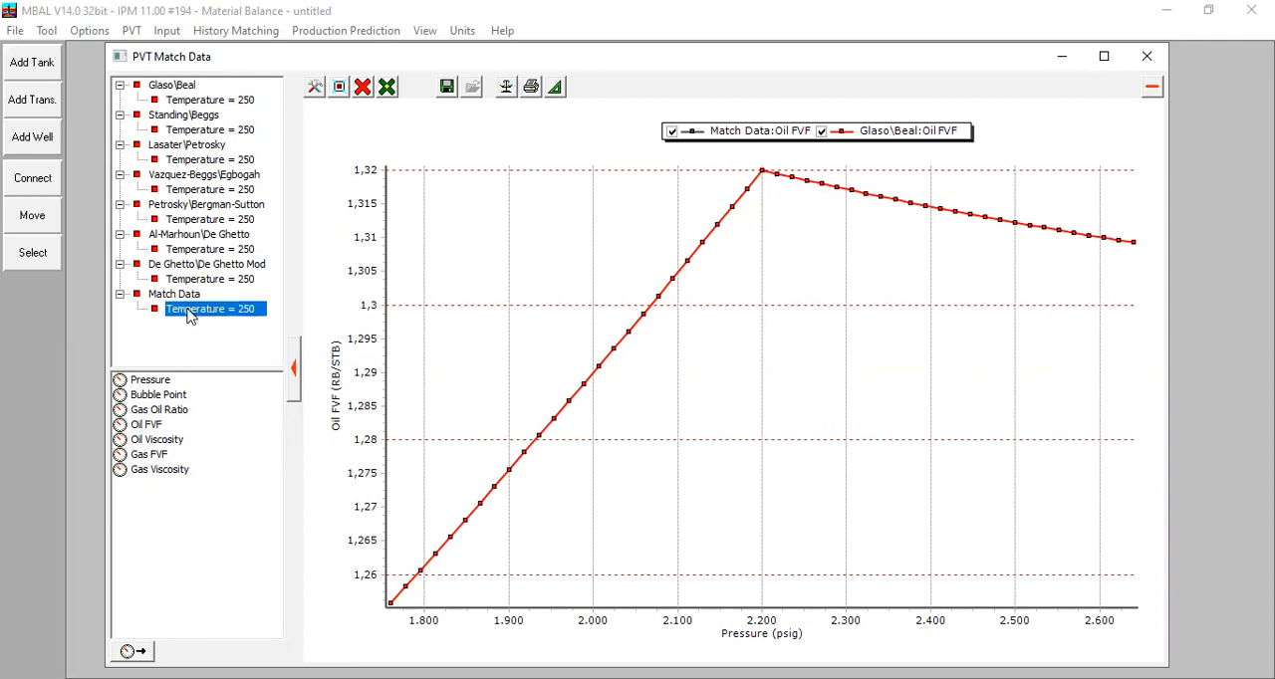
left_click(146, 425)
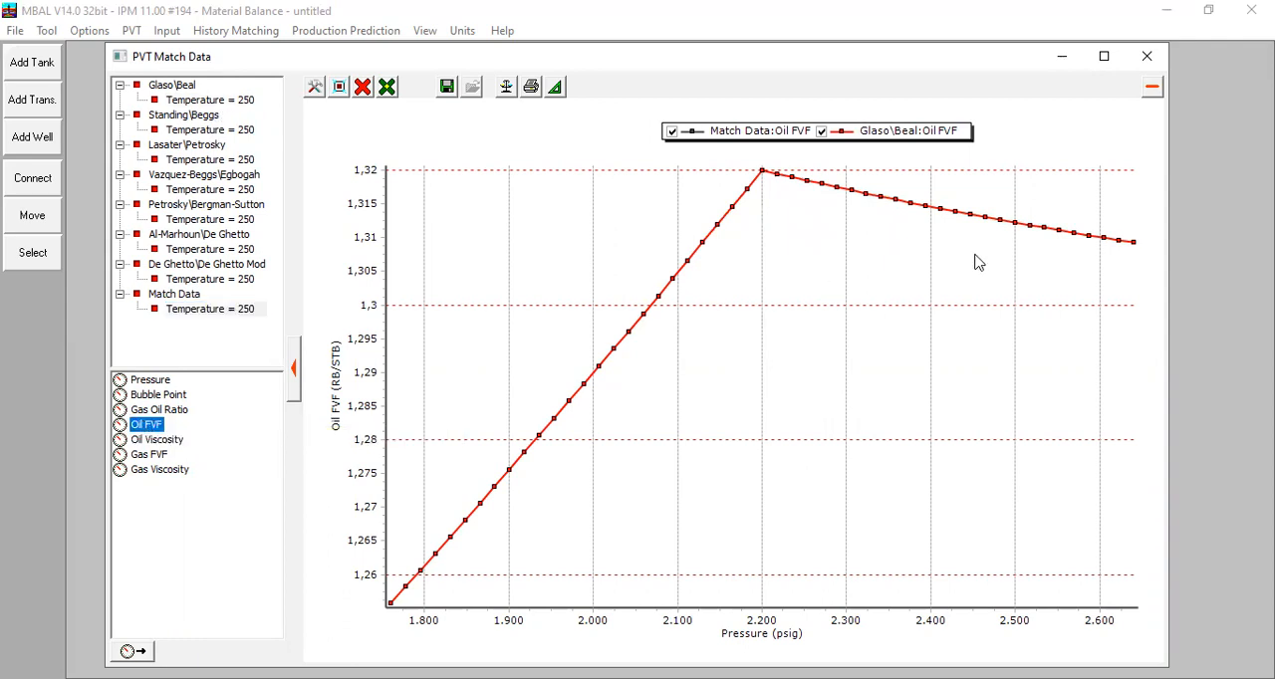
Step: Hide the Glaso\Beal curve, close the plot, and accept the correlation parameters and matching results
left_click(822, 132)
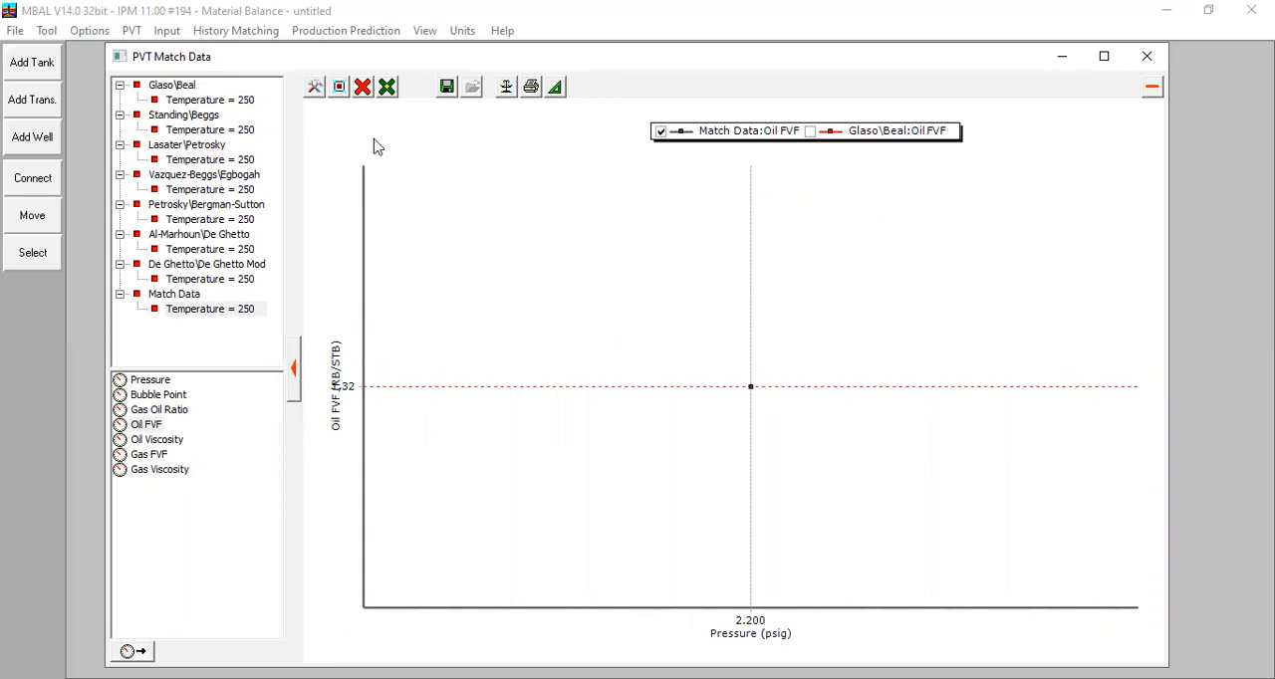
left_click(1147, 56)
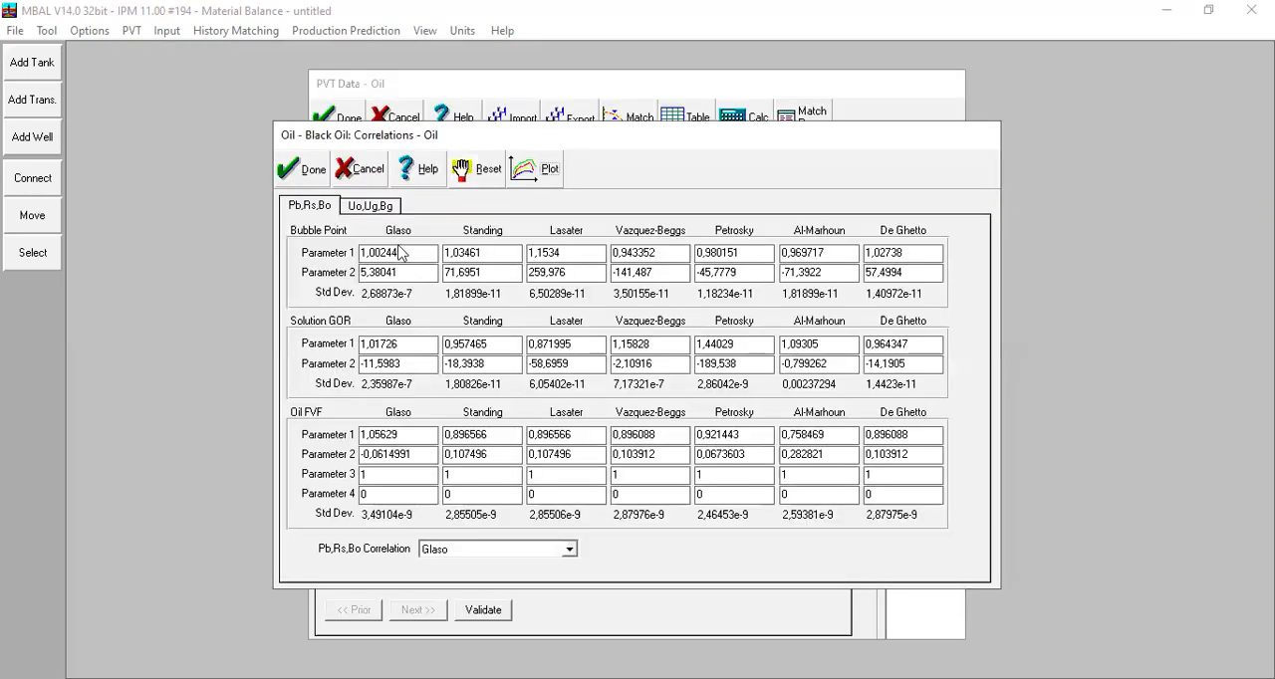
left_click(314, 172)
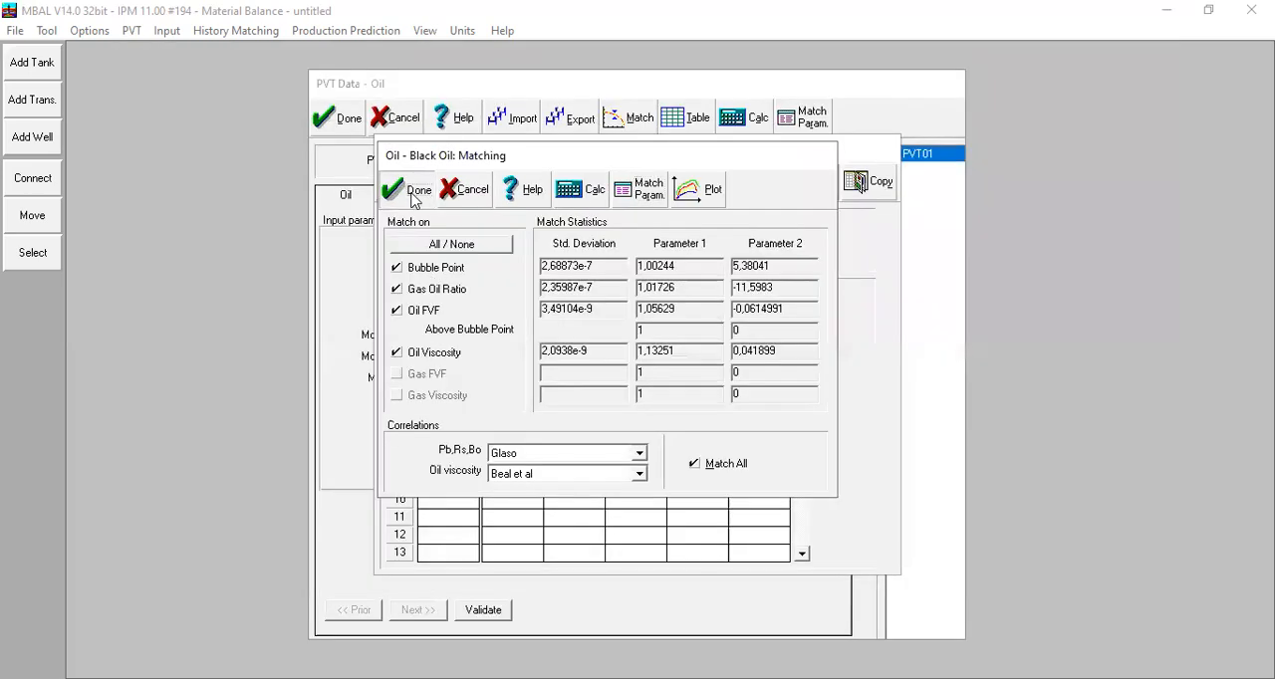
left_click(415, 197)
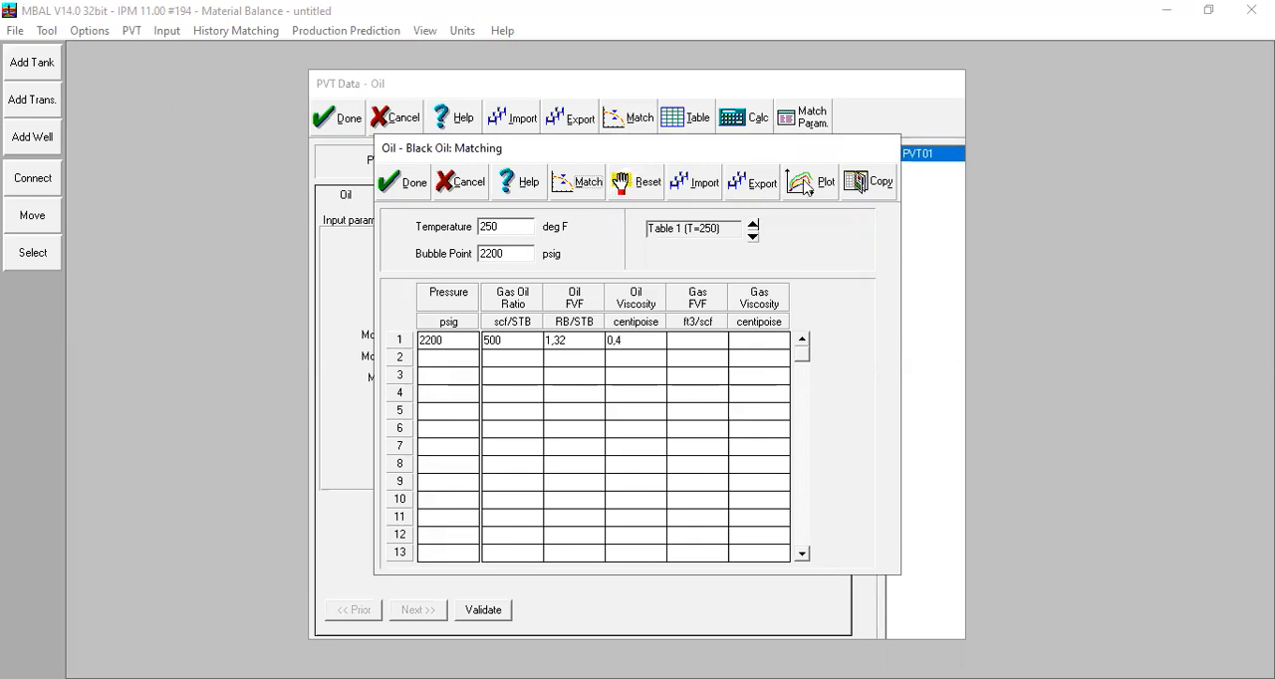
Step: Reopen the match calculation and plot oil FVF for the match data and the Glaso\Beal correlation at temperature 250
left_click(595, 191)
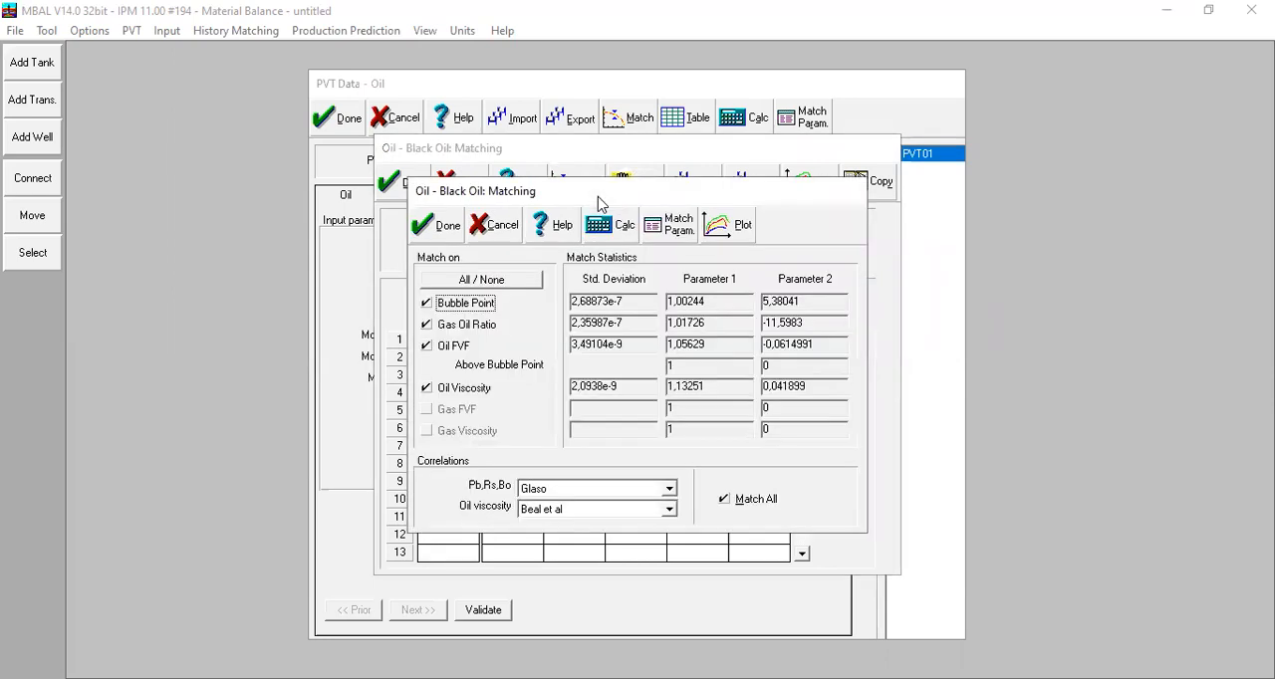
left_click(730, 226)
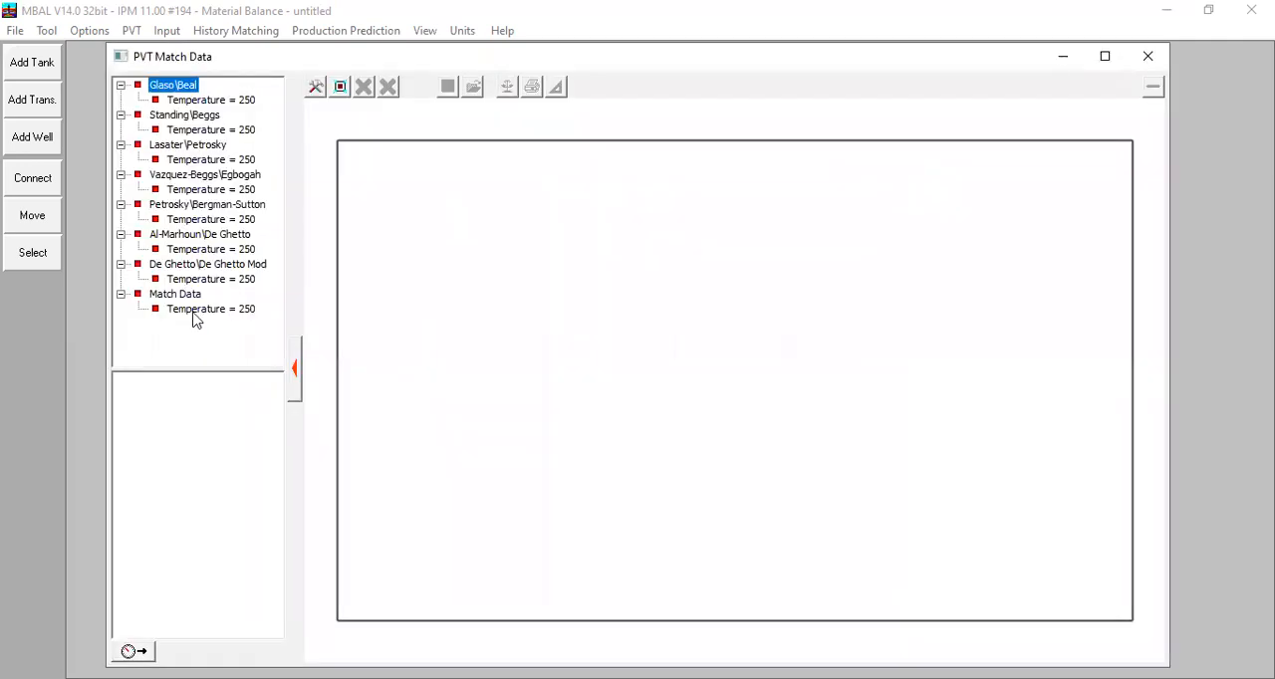
left_click(194, 310)
left_click(155, 426)
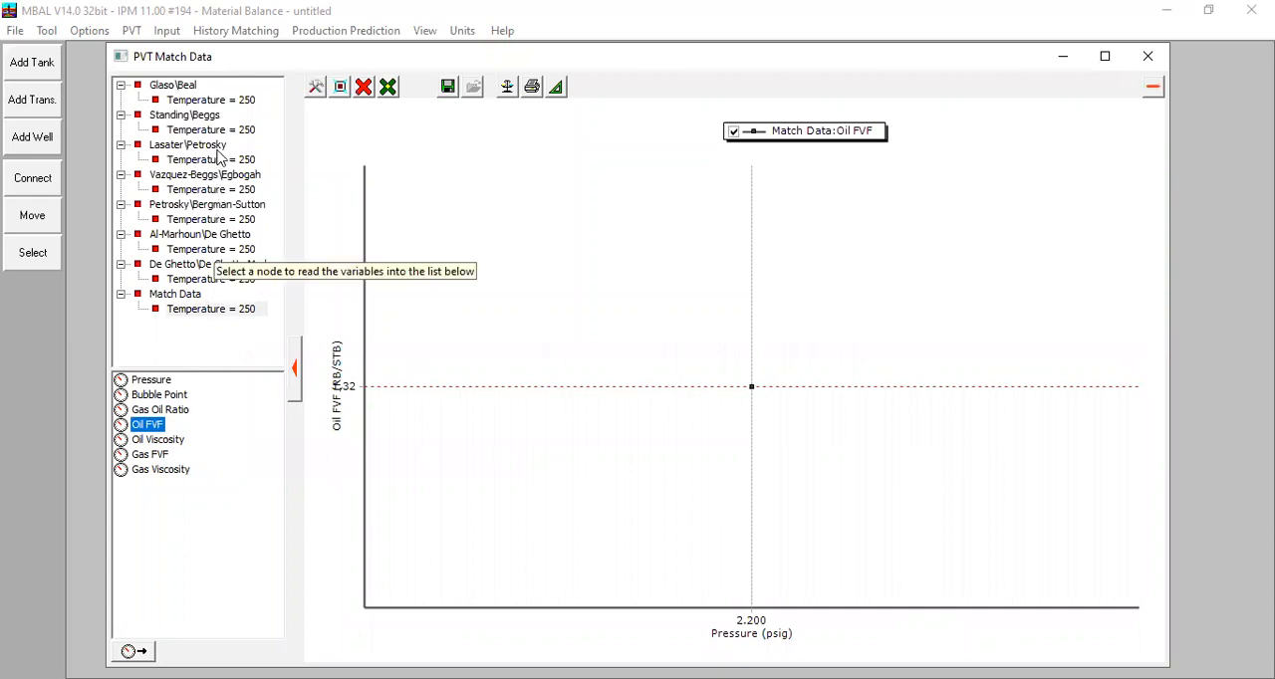
left_click(218, 101)
left_click(149, 427)
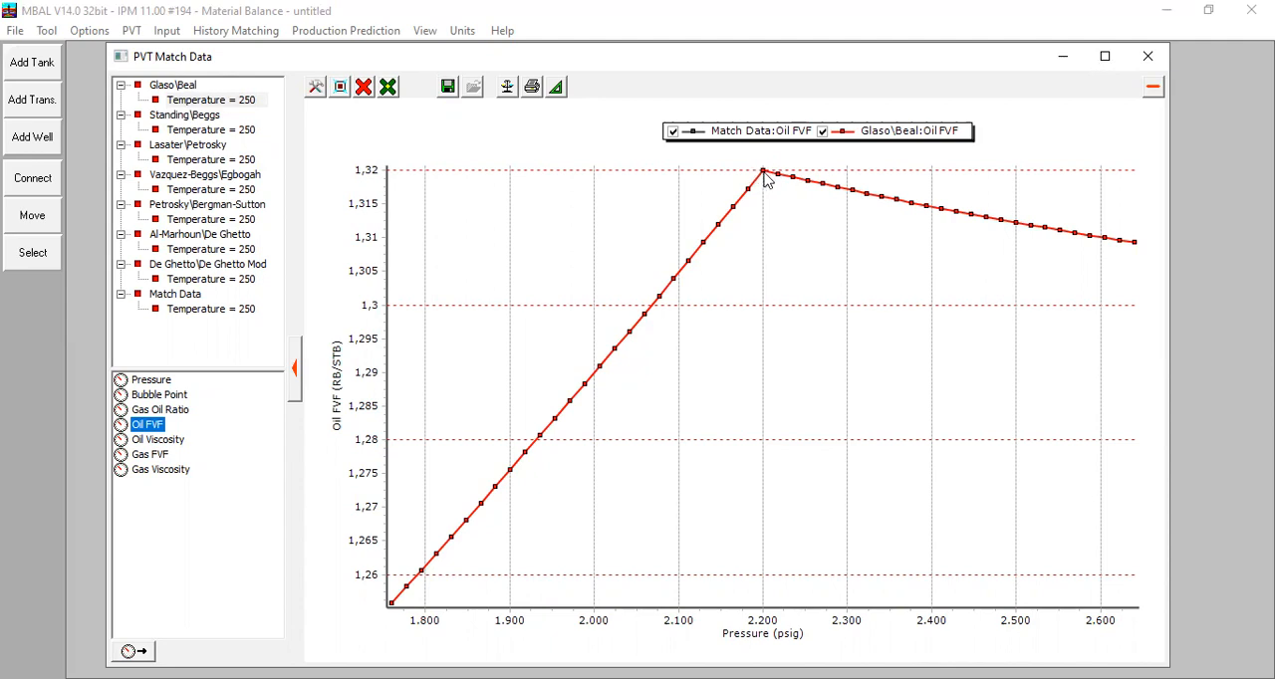
mouse_move(764, 176)
Step: Clear the plot, replot oil FVF for Glaso\Beal and the match data, and compare them closely at the 2200 psig bubble point
left_click(364, 87)
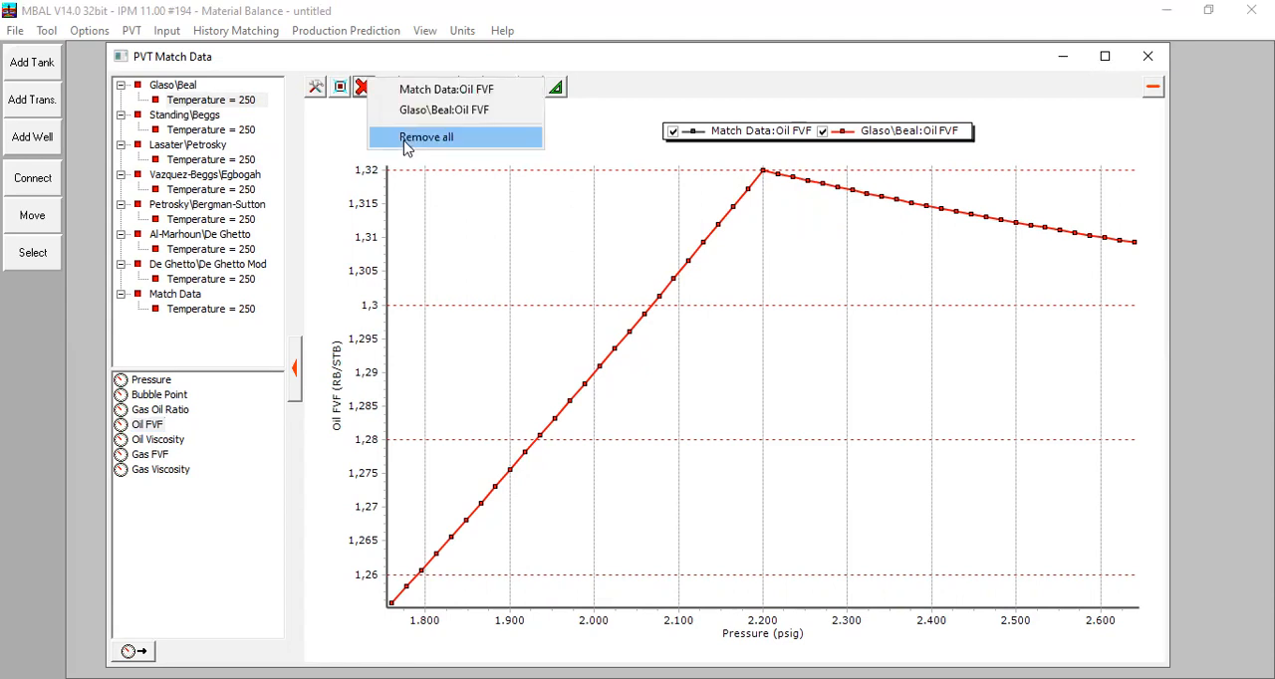
left_click(426, 137)
left_click(211, 99)
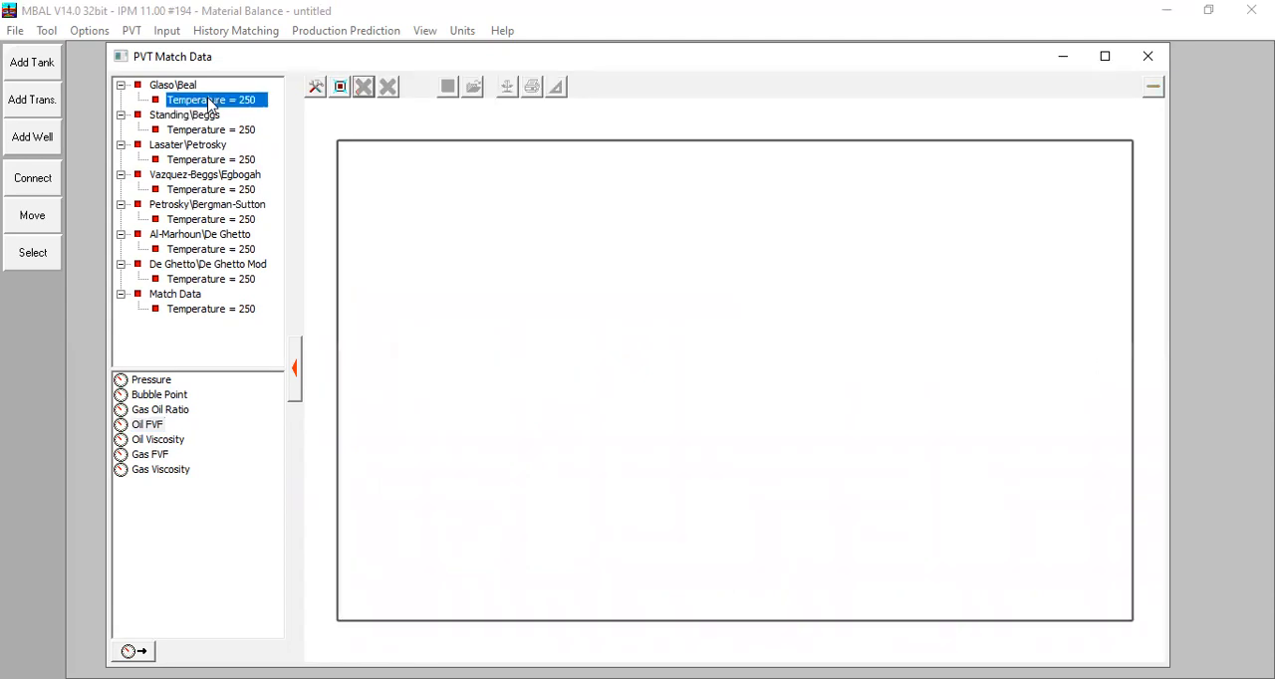
double_click(159, 427)
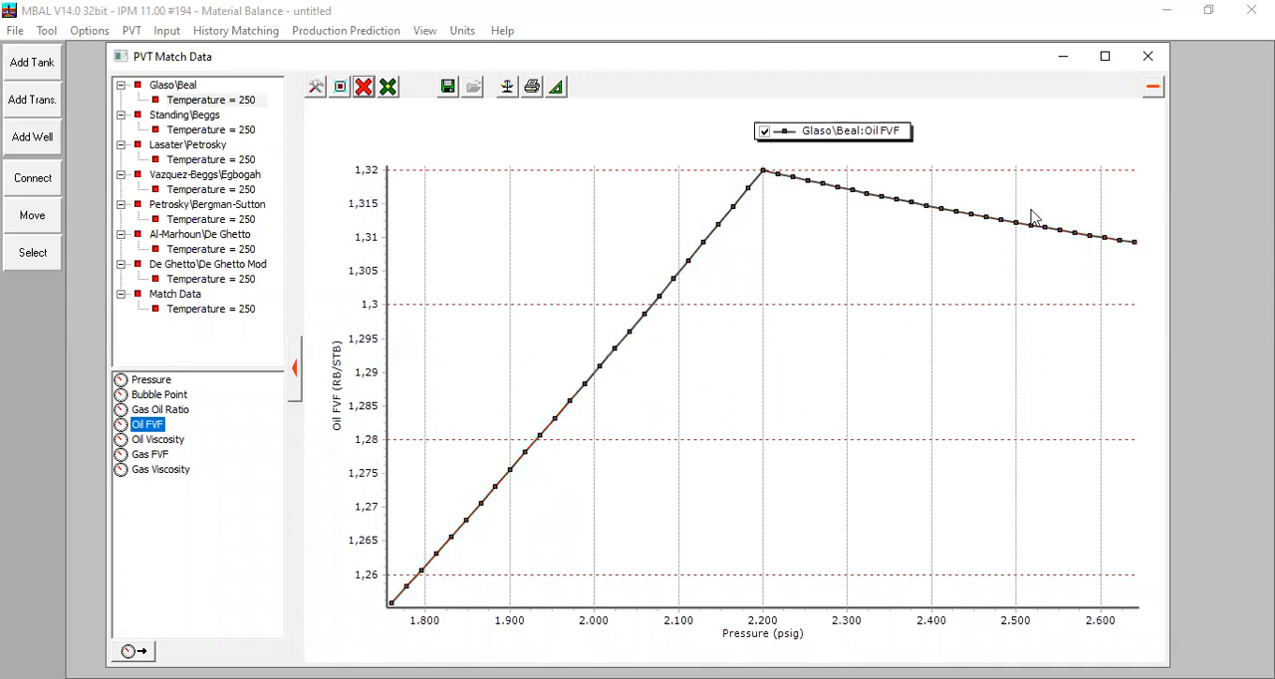
left_click(200, 313)
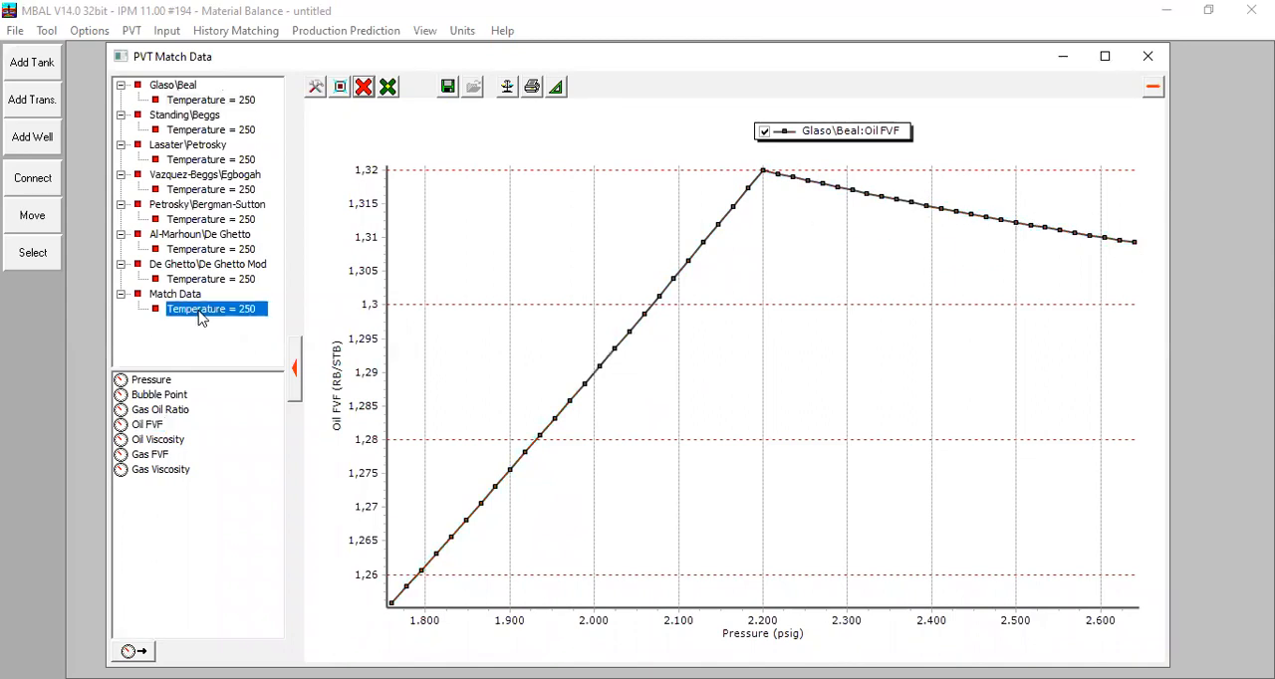
double_click(154, 425)
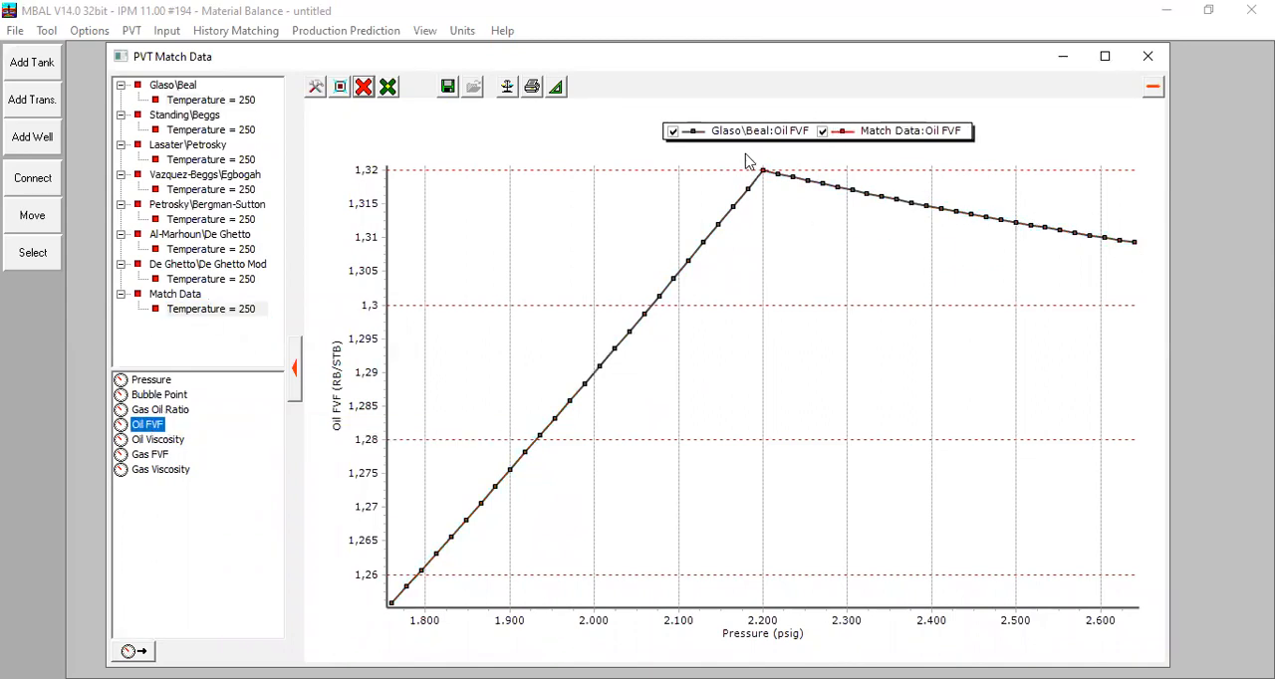
left_click_drag(752, 164, 785, 196)
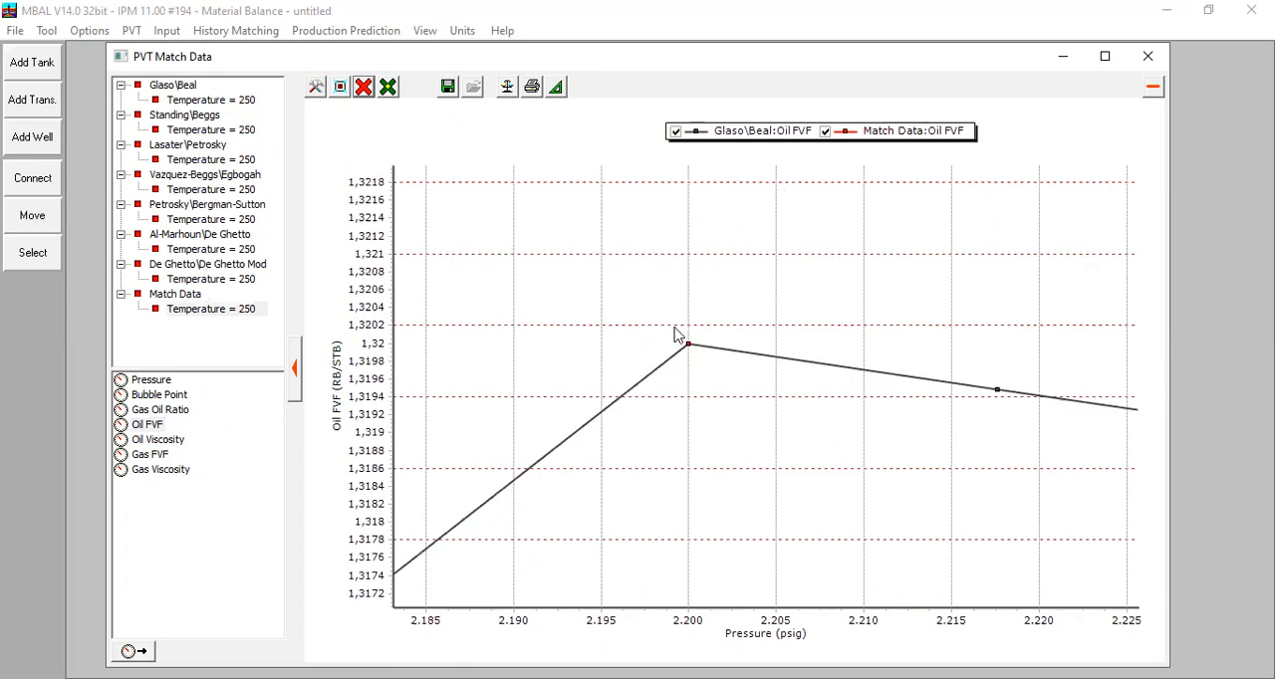
left_click_drag(716, 363, 715, 365)
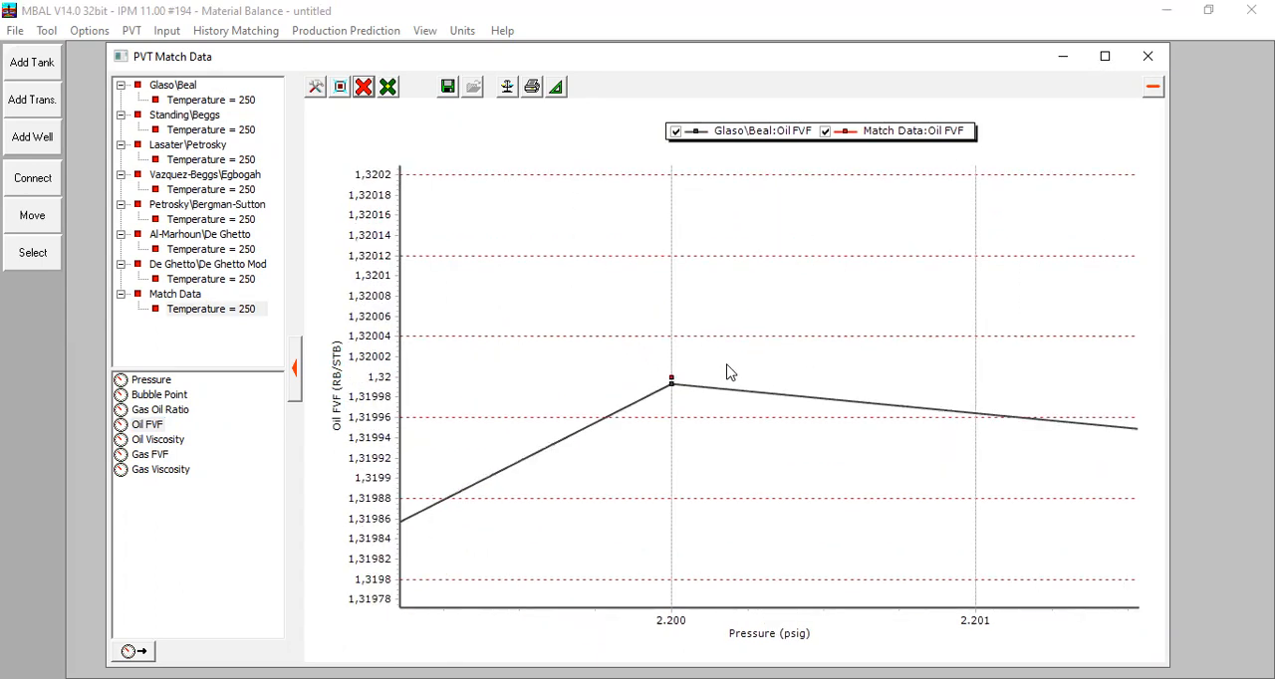
left_click_drag(668, 368, 688, 408)
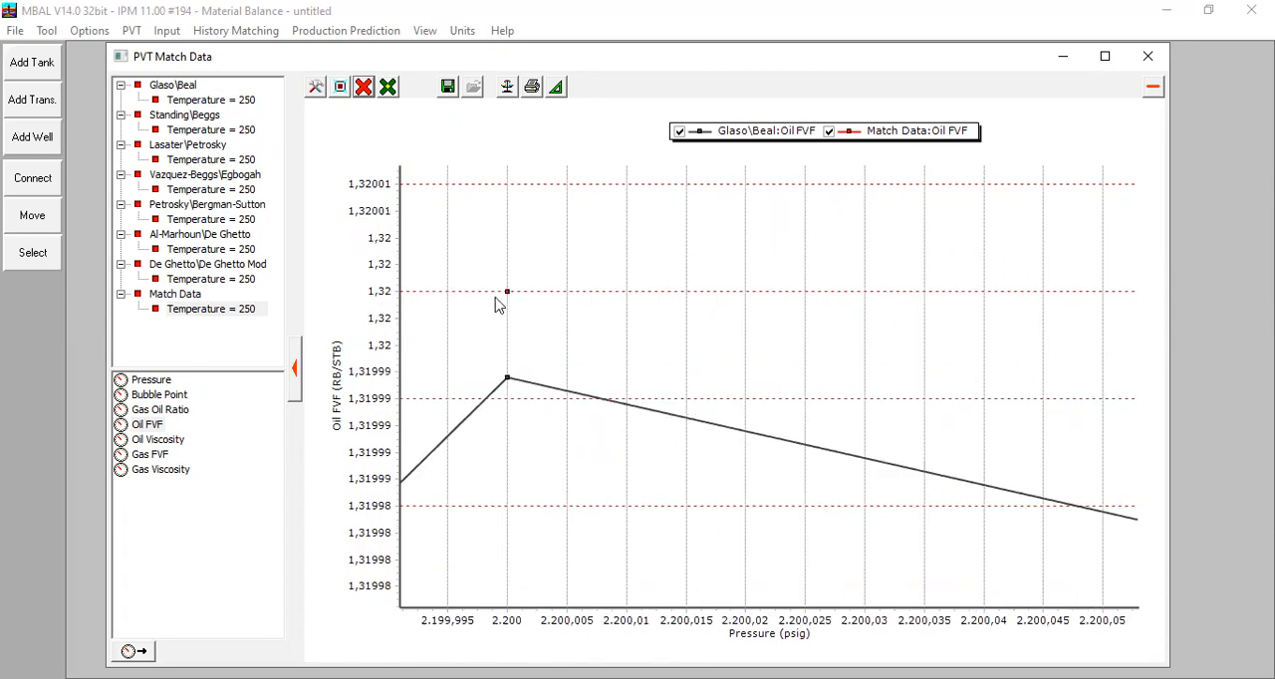
Step: Remove all oil FVF curves and plot the Glaso\Beal gas oil ratio at temperature 250
left_click(361, 89)
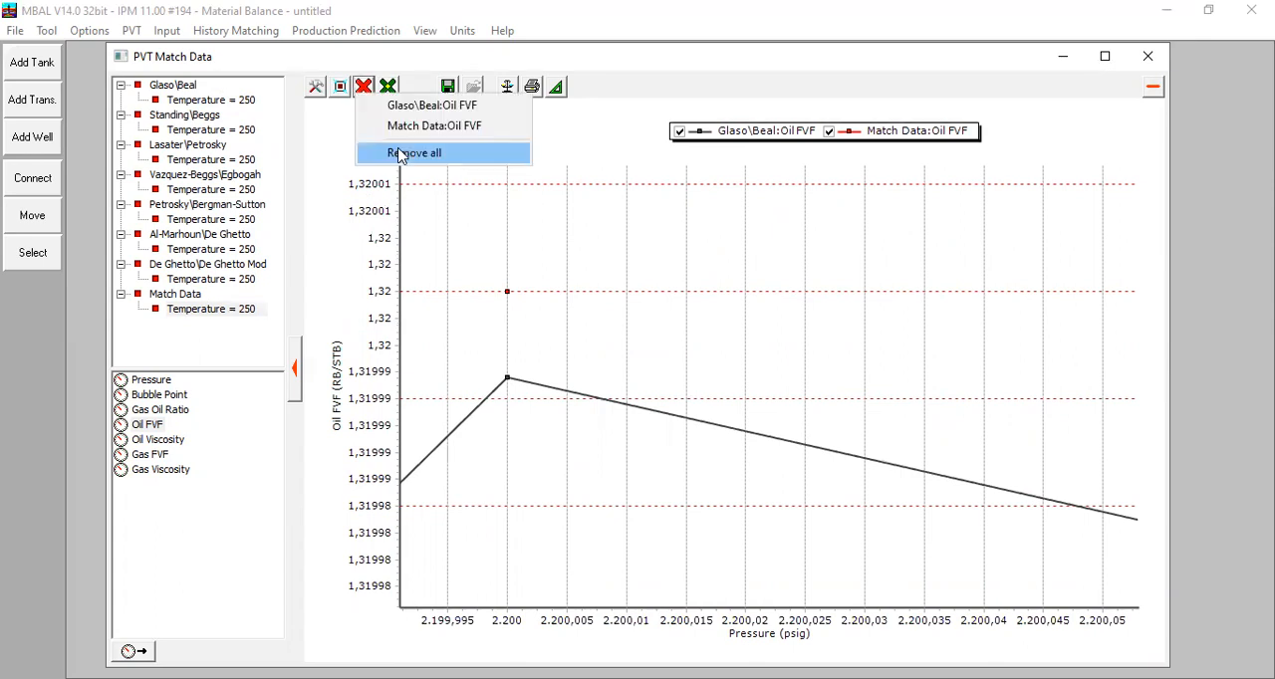
left_click(396, 156)
left_click(214, 100)
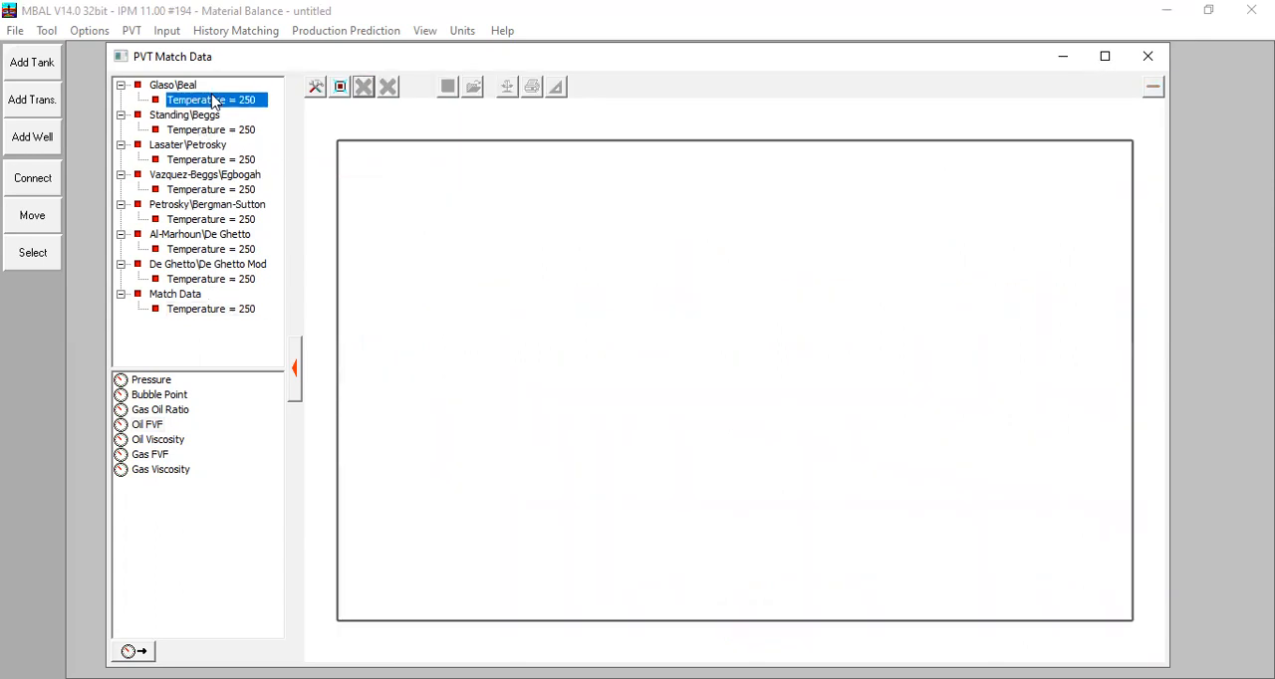
left_click(160, 440)
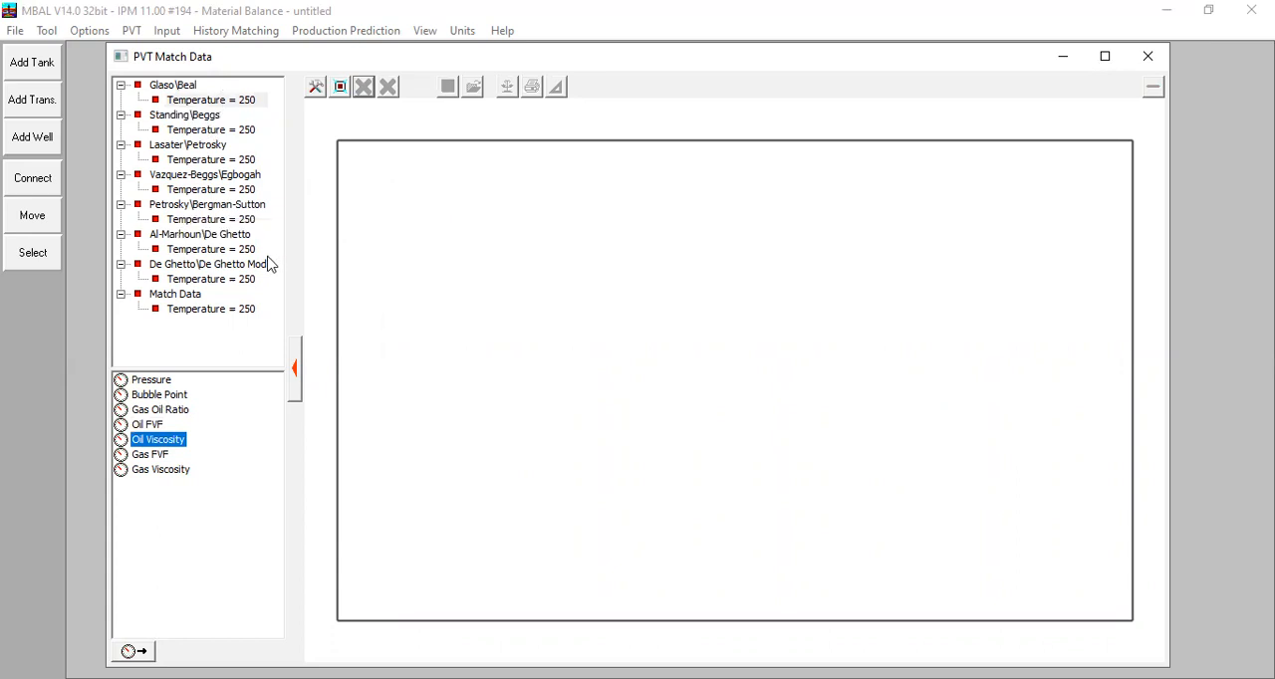
left_click(214, 101)
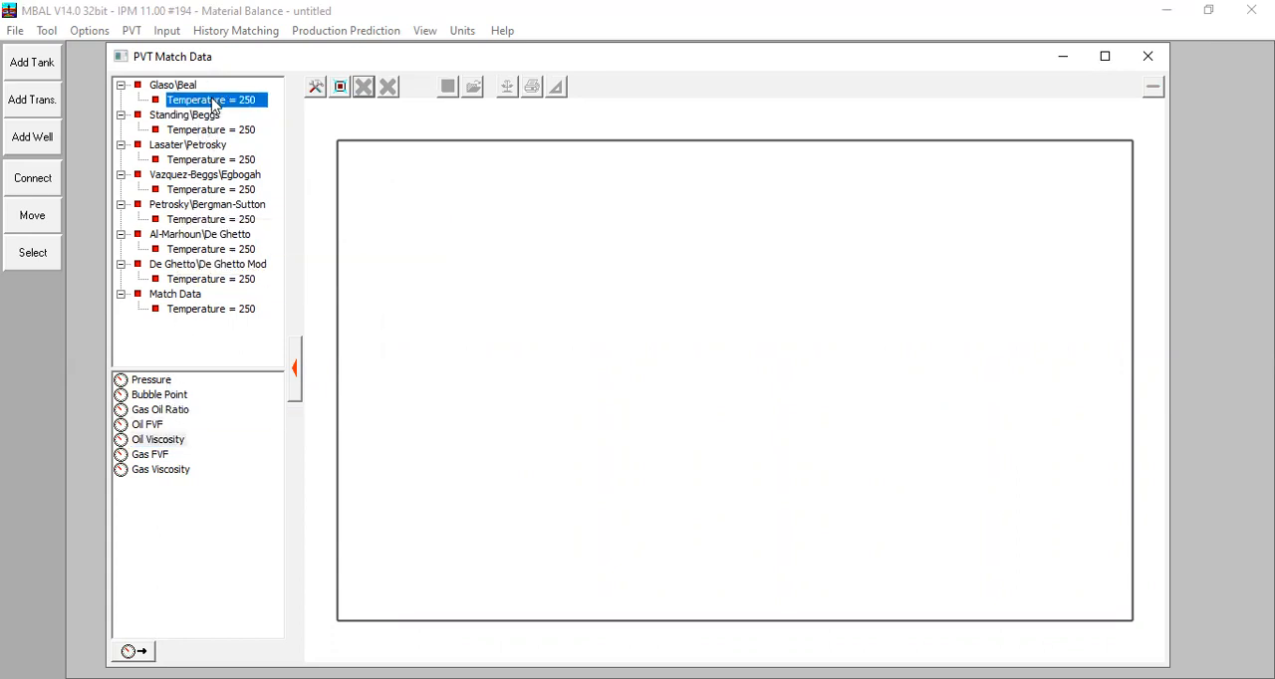
left_click(164, 409)
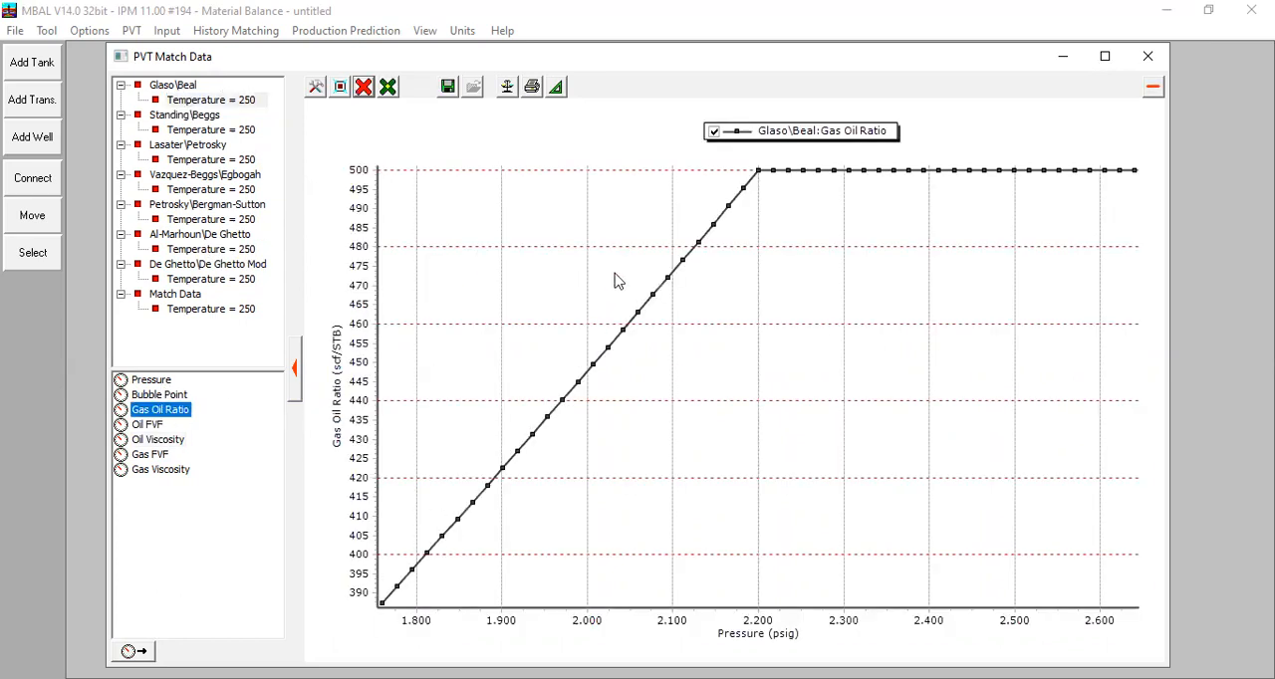
left_click_drag(775, 136, 799, 146)
Step: Add the match data gas oil ratio to the plot and compare it closely with the Glaso\Beal curve at 2200 psig
left_click(185, 311)
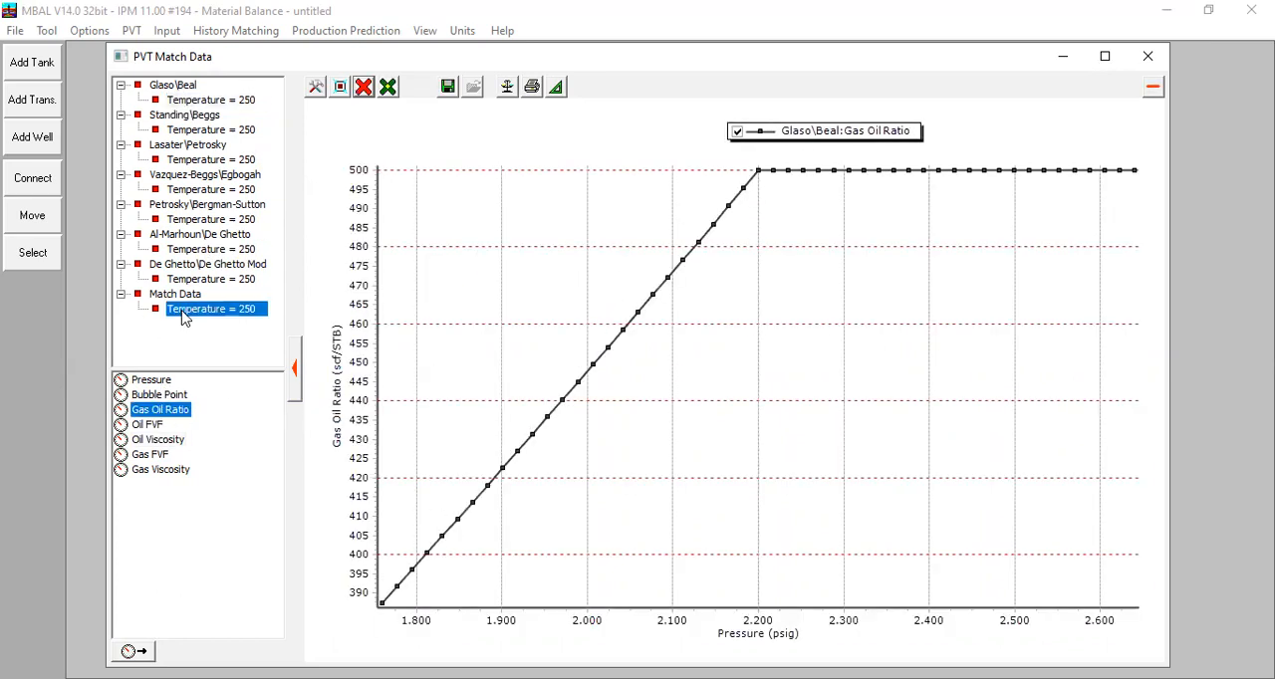
double_click(149, 412)
left_click_drag(749, 157, 765, 187)
mouse_move(811, 367)
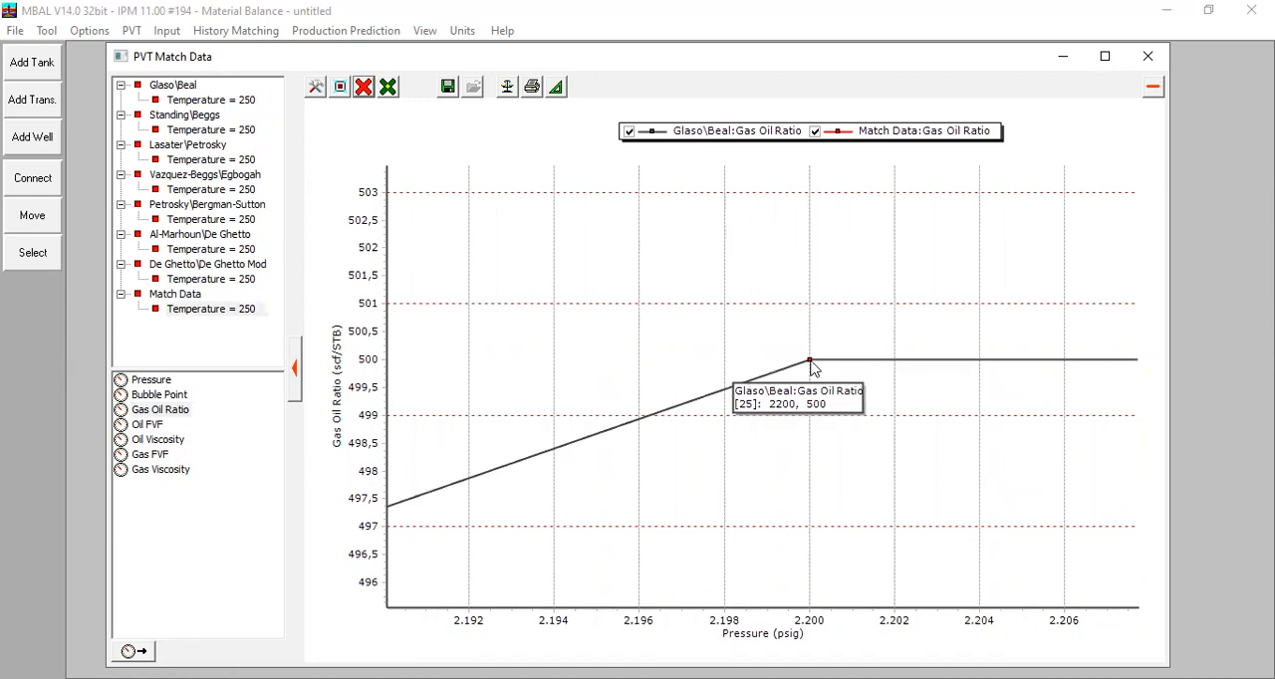
left_click_drag(794, 335, 904, 453)
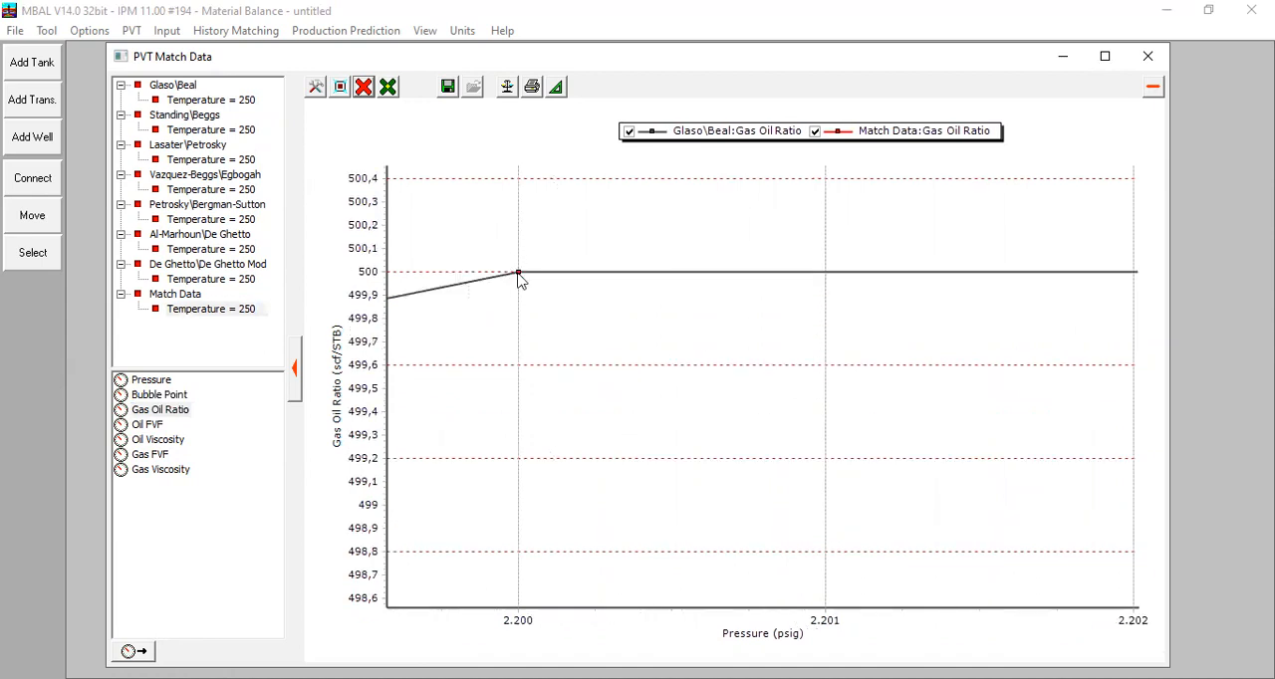
left_click_drag(520, 278, 527, 293)
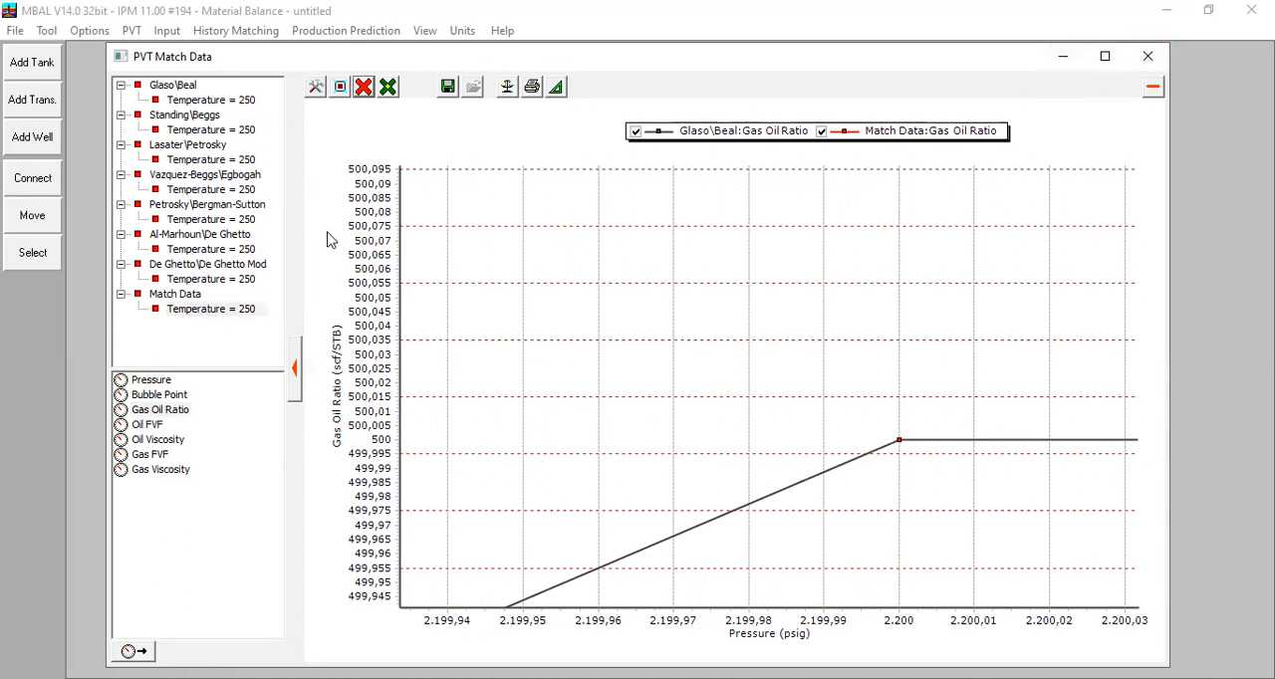
Step: Clear all curves from the plot and plot the Standing\Beggs oil viscosity at temperature 250
left_click(171, 441)
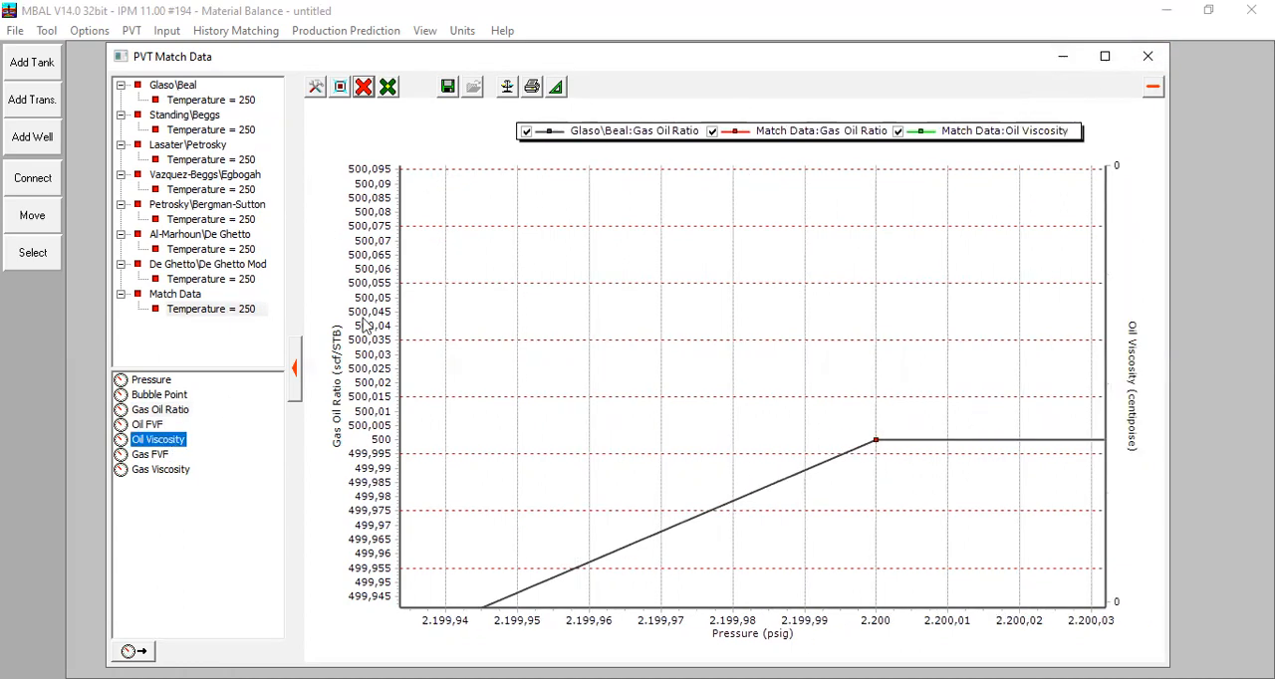
left_click(364, 89)
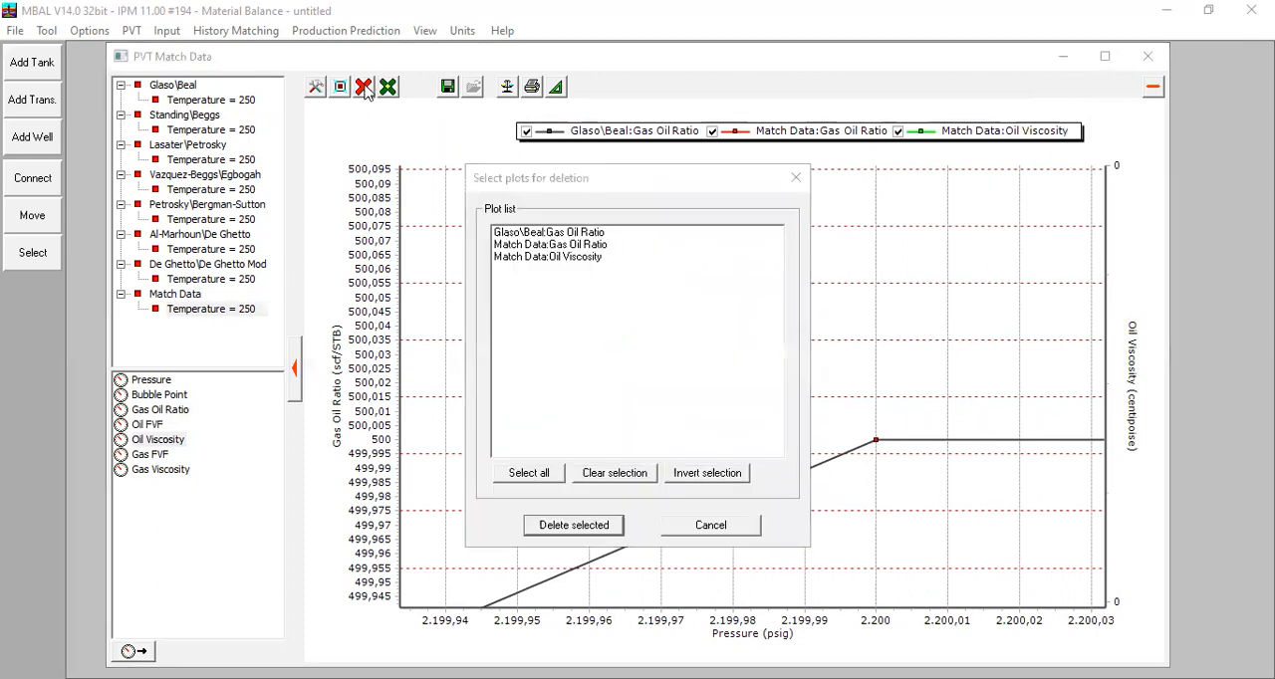
left_click(700, 525)
left_click(366, 88)
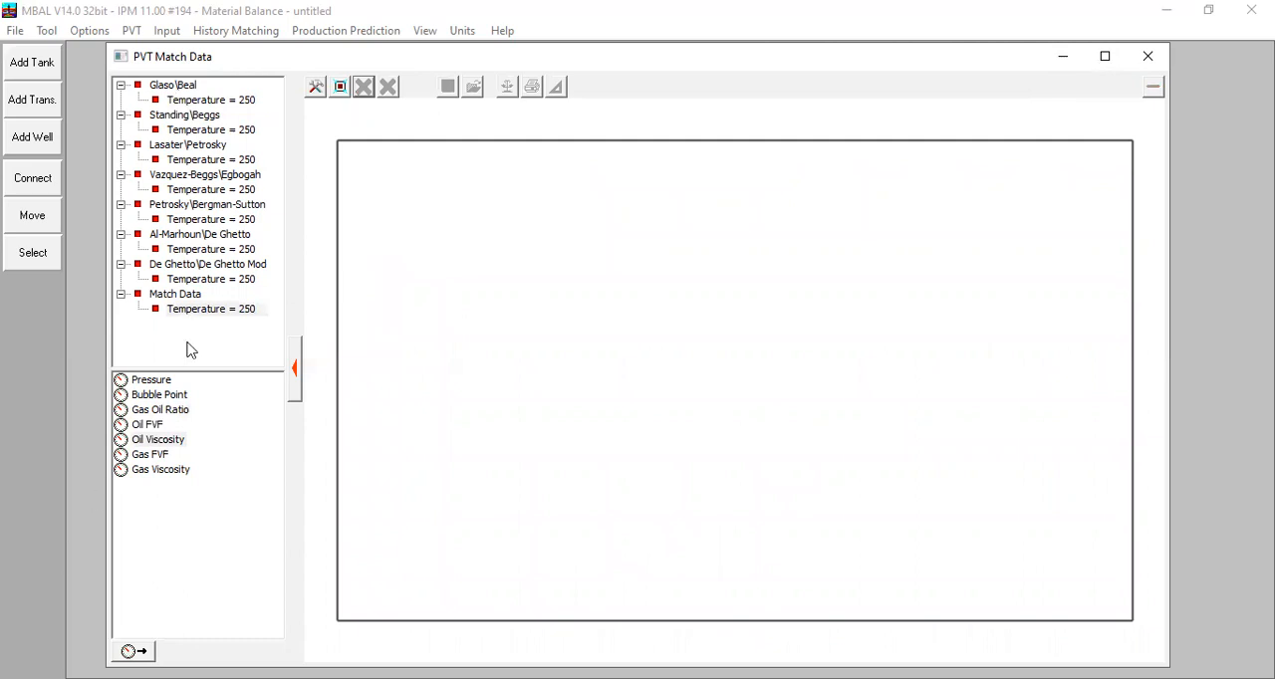
left_click(215, 129)
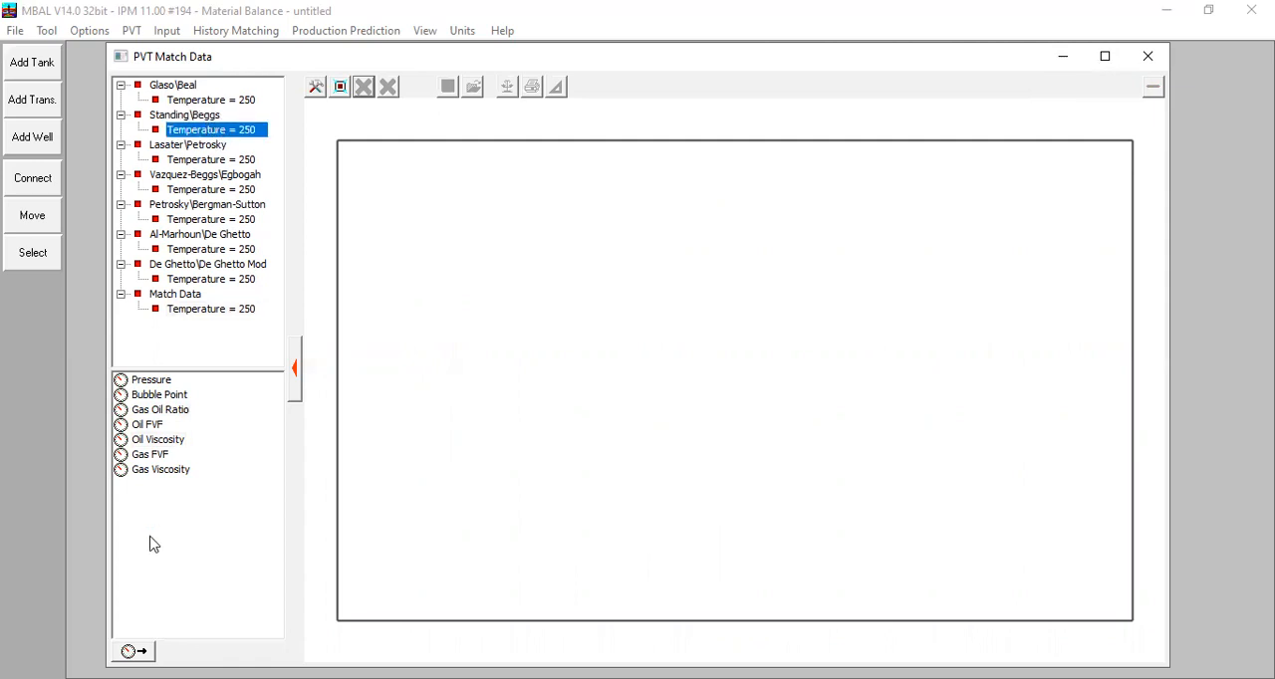
double_click(160, 443)
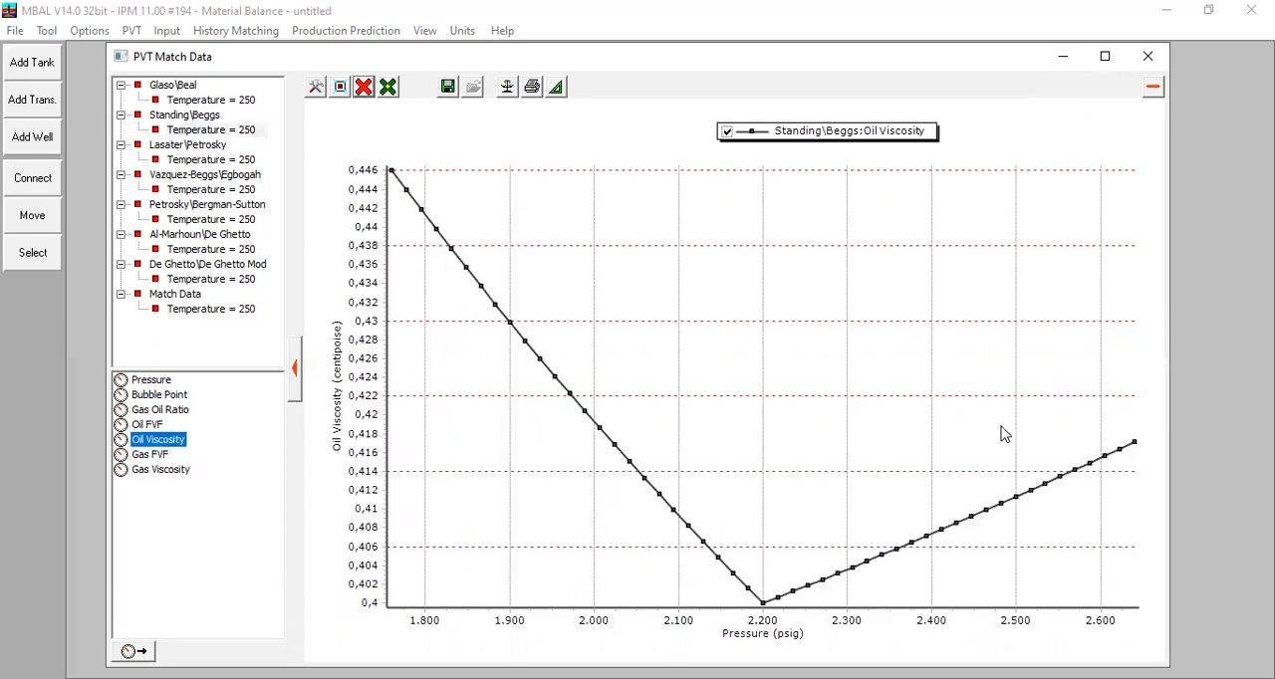
Step: Add the match data oil viscosity and compare it closely with the Standing\Beggs curve at 2200 psig
left_click(229, 312)
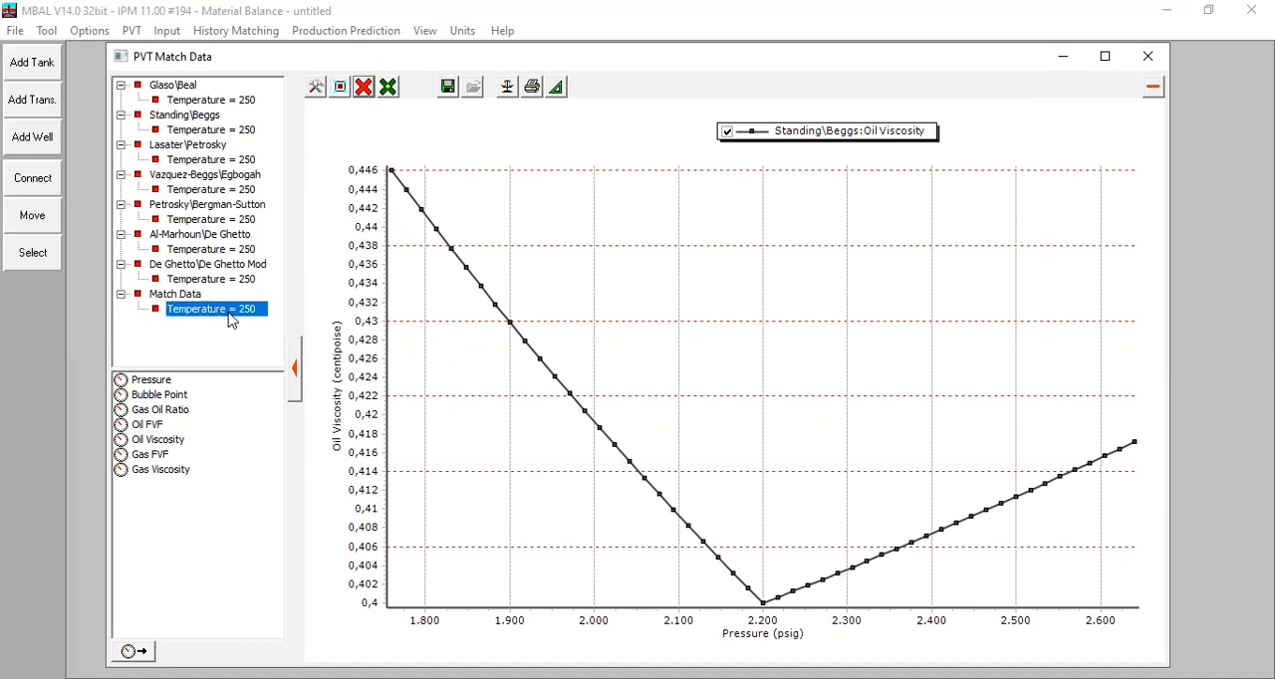
double_click(160, 440)
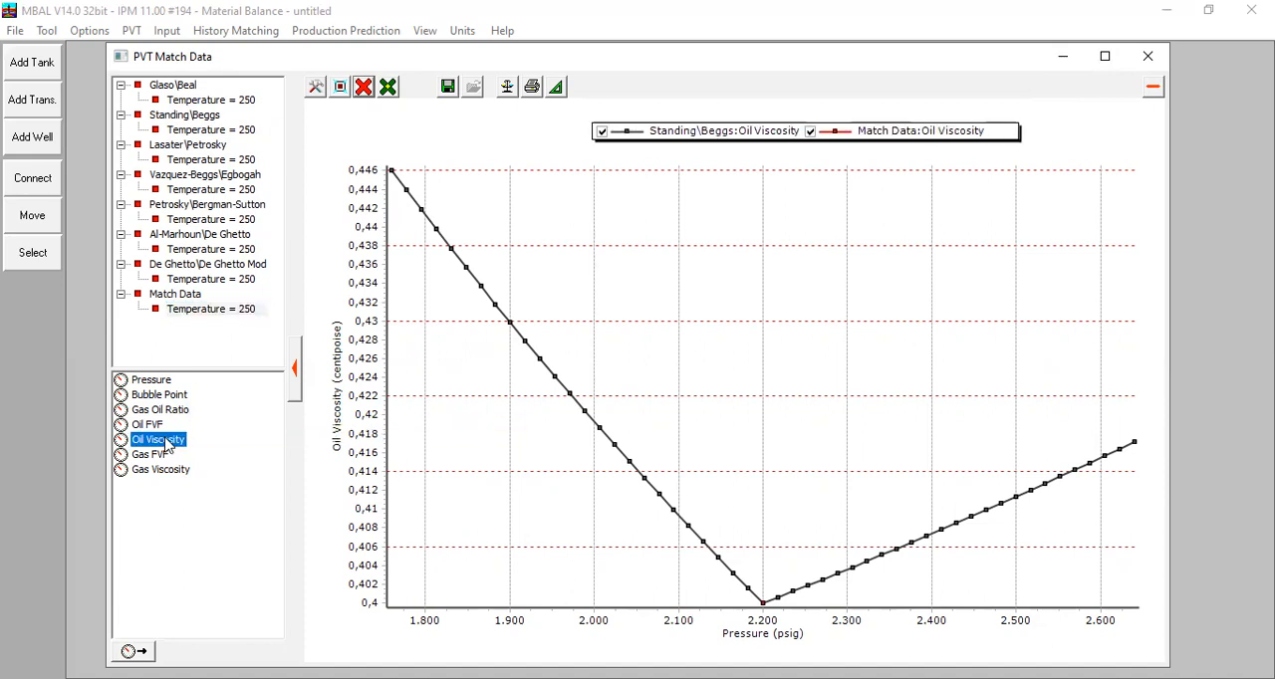
left_click(757, 599)
left_click_drag(775, 620, 775, 619)
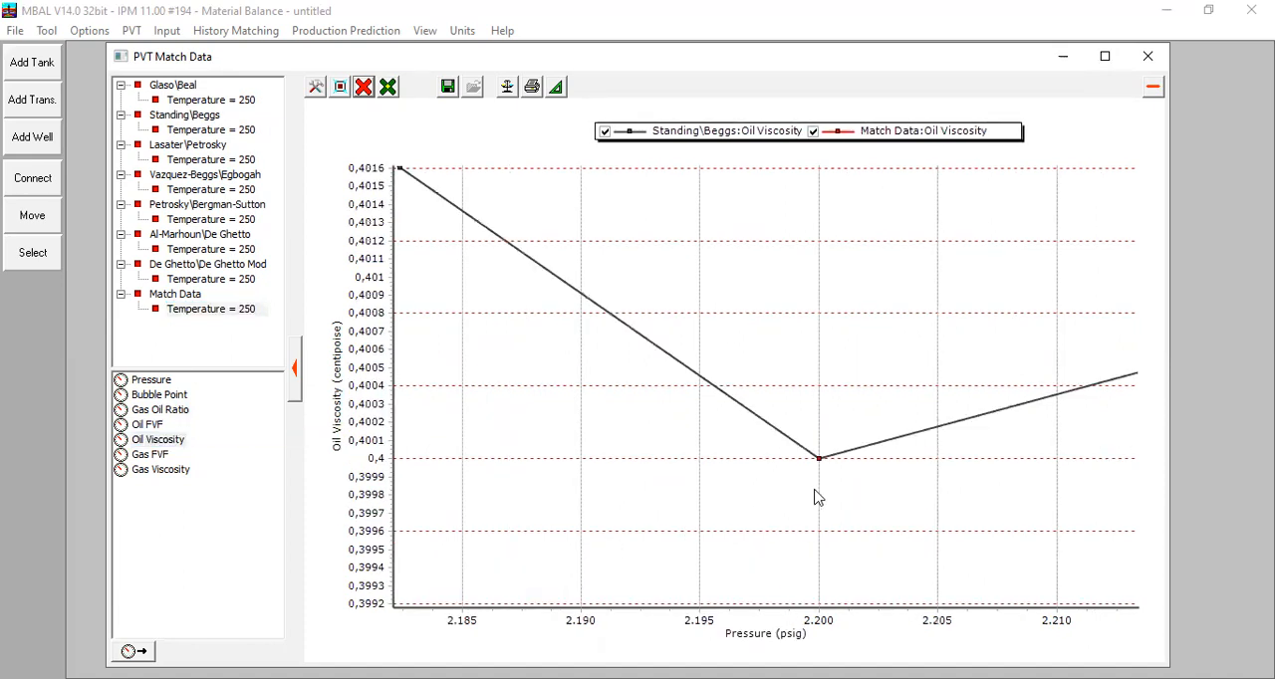
left_click_drag(802, 431, 831, 480)
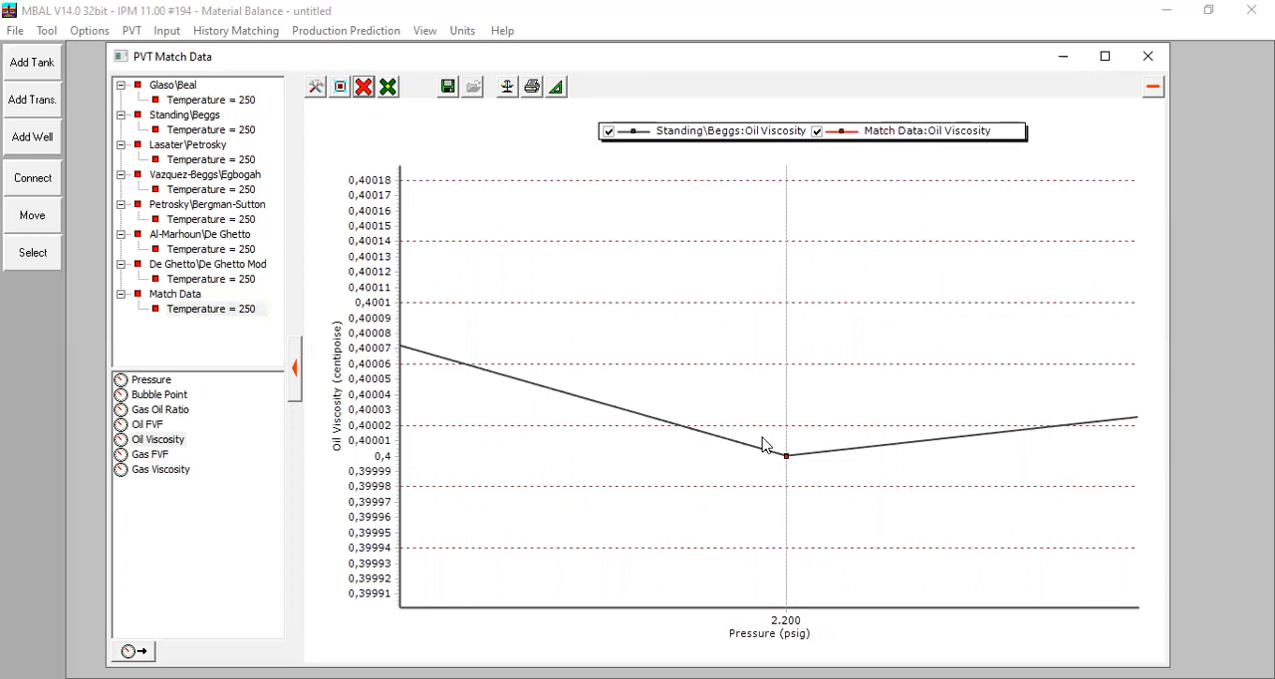
Step: Close the match plot and accept the match results and the black oil matching data
left_click(1146, 53)
left_click(447, 232)
left_click(418, 188)
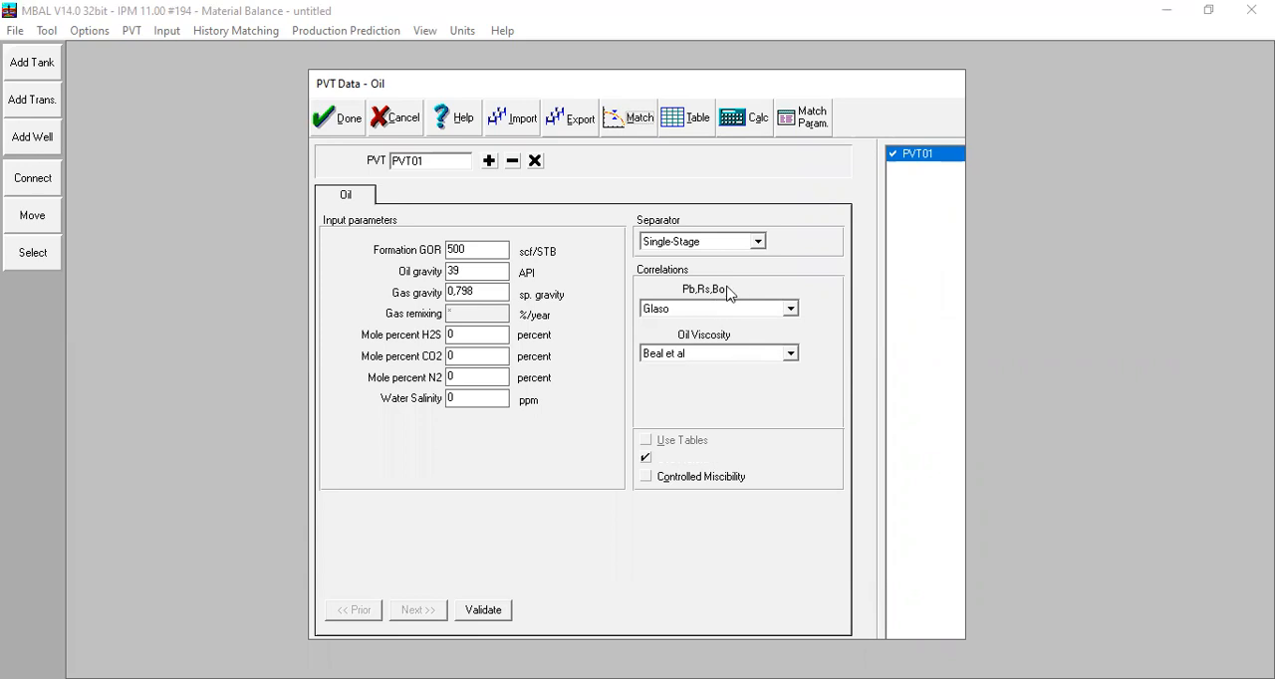
Step: Choose Glaso for the Pb, Rs, Bo correlation and Beggs et al for oil viscosity, and accept the oil PVT data
left_click(674, 309)
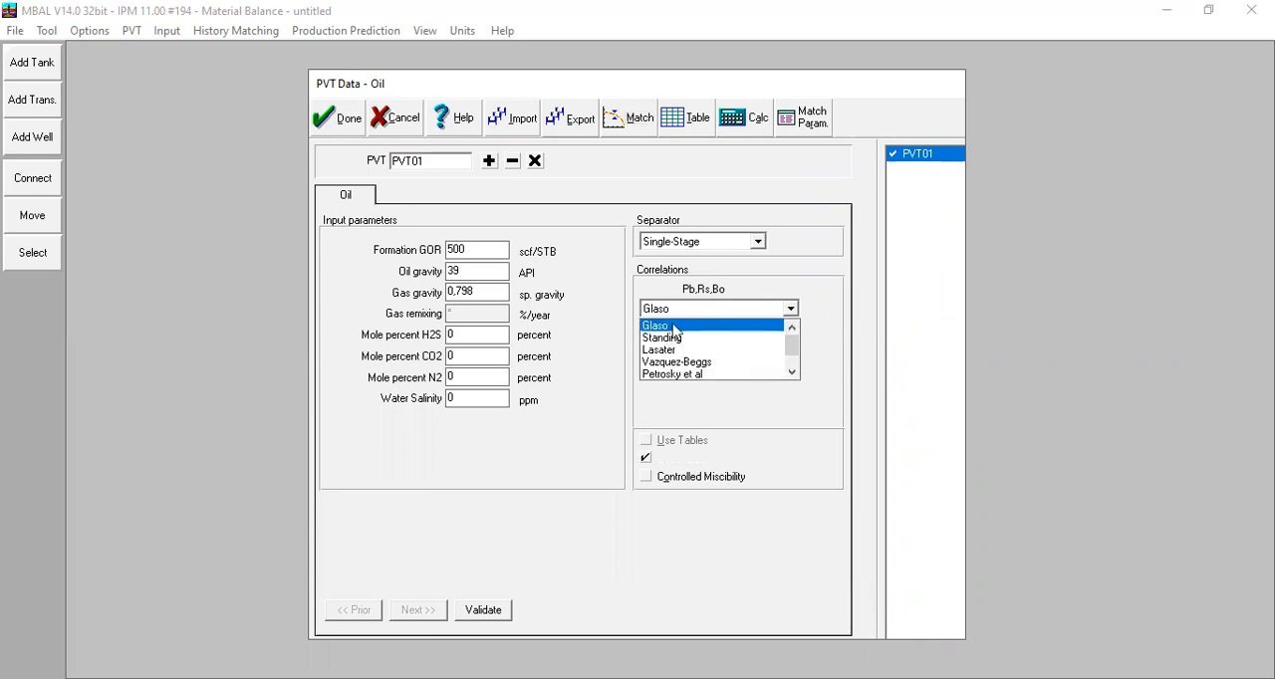
left_click(676, 323)
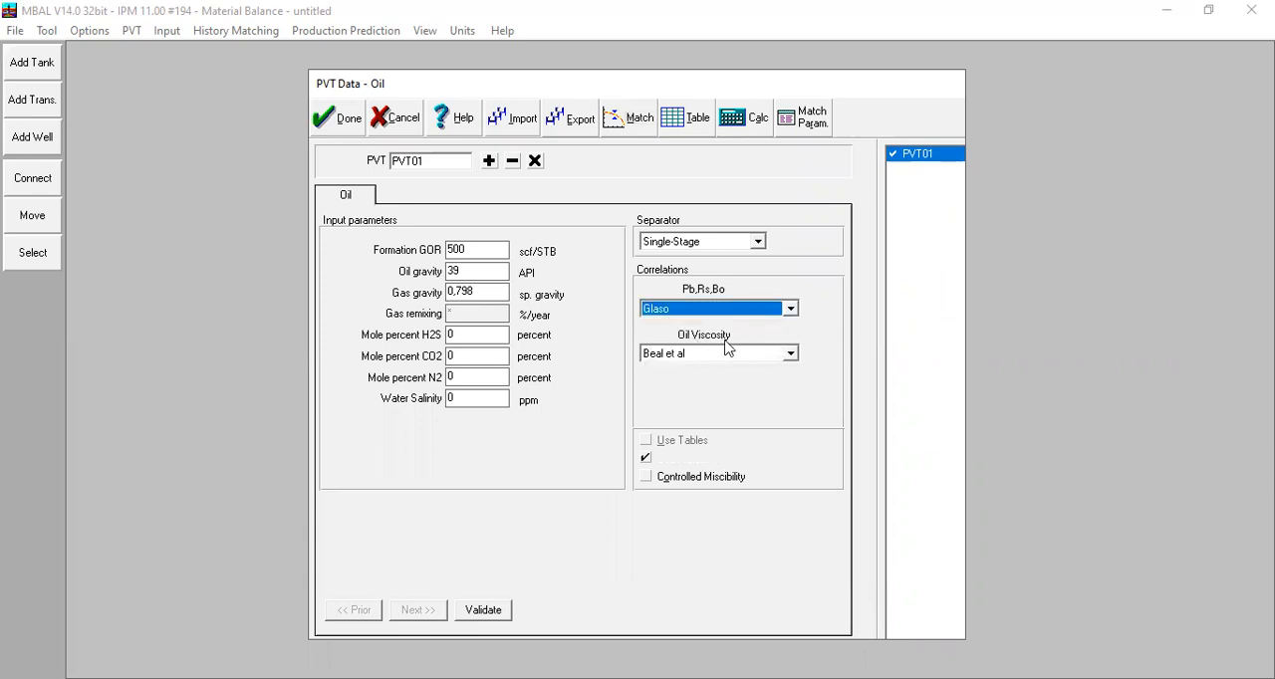
left_click(721, 356)
left_click(698, 380)
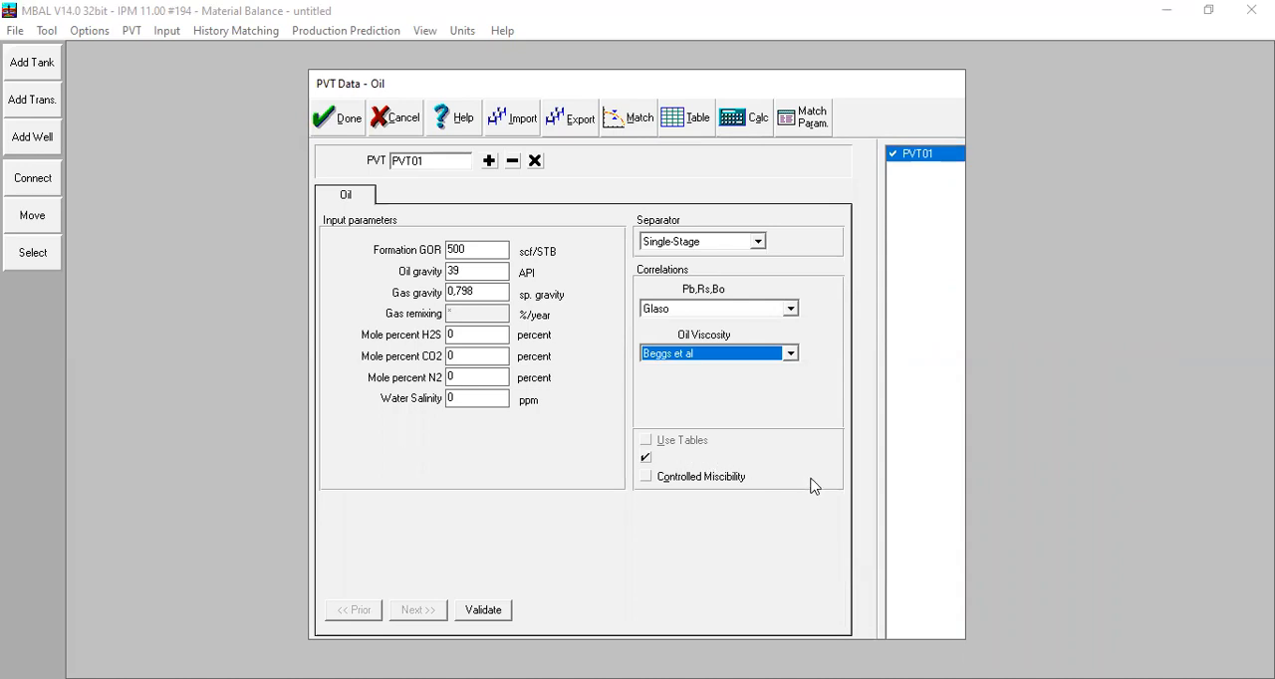
left_click(341, 127)
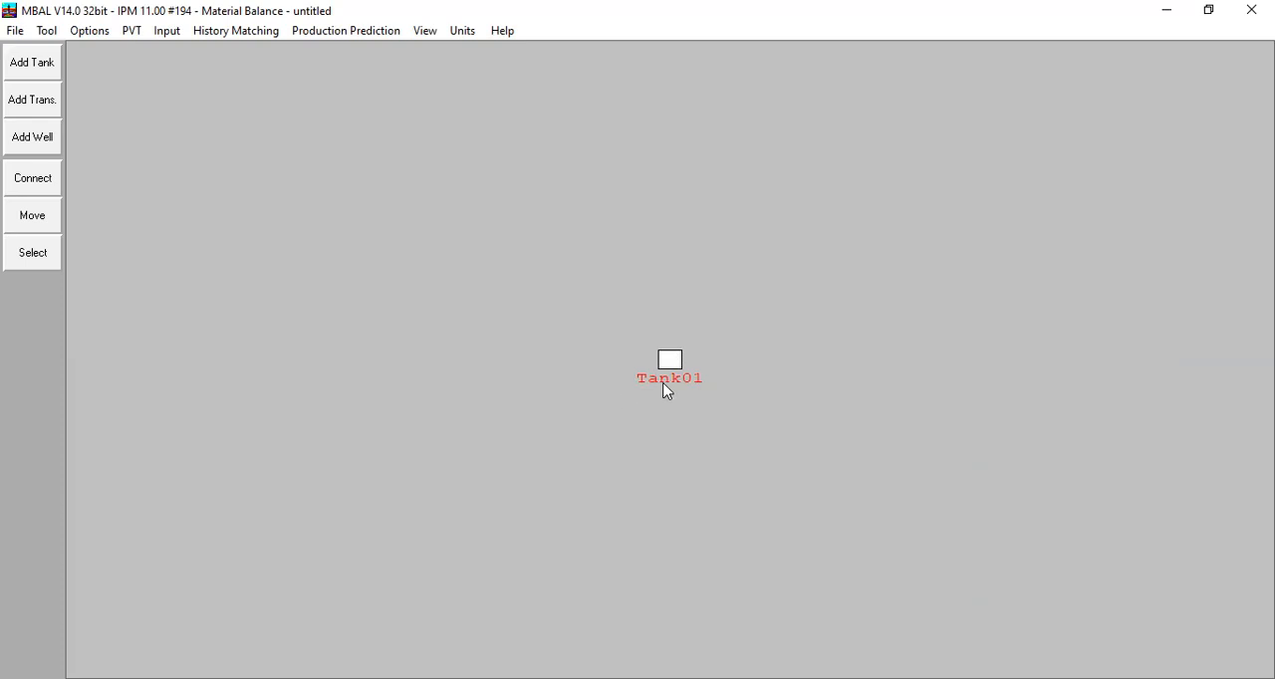
Step: In the tank data, set temperature to 250 deg F, initial pressure to 4000 psig, porosity to 0,25 and connate water saturation to 0,15
left_click(167, 31)
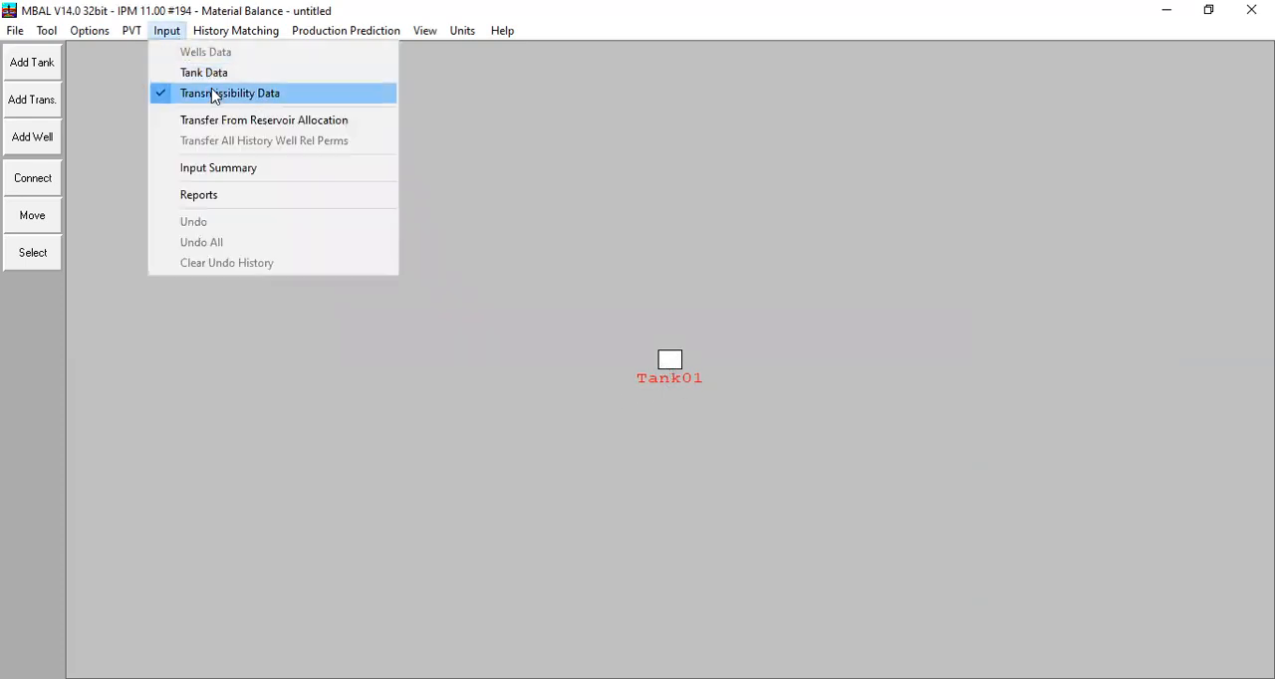
left_click(213, 71)
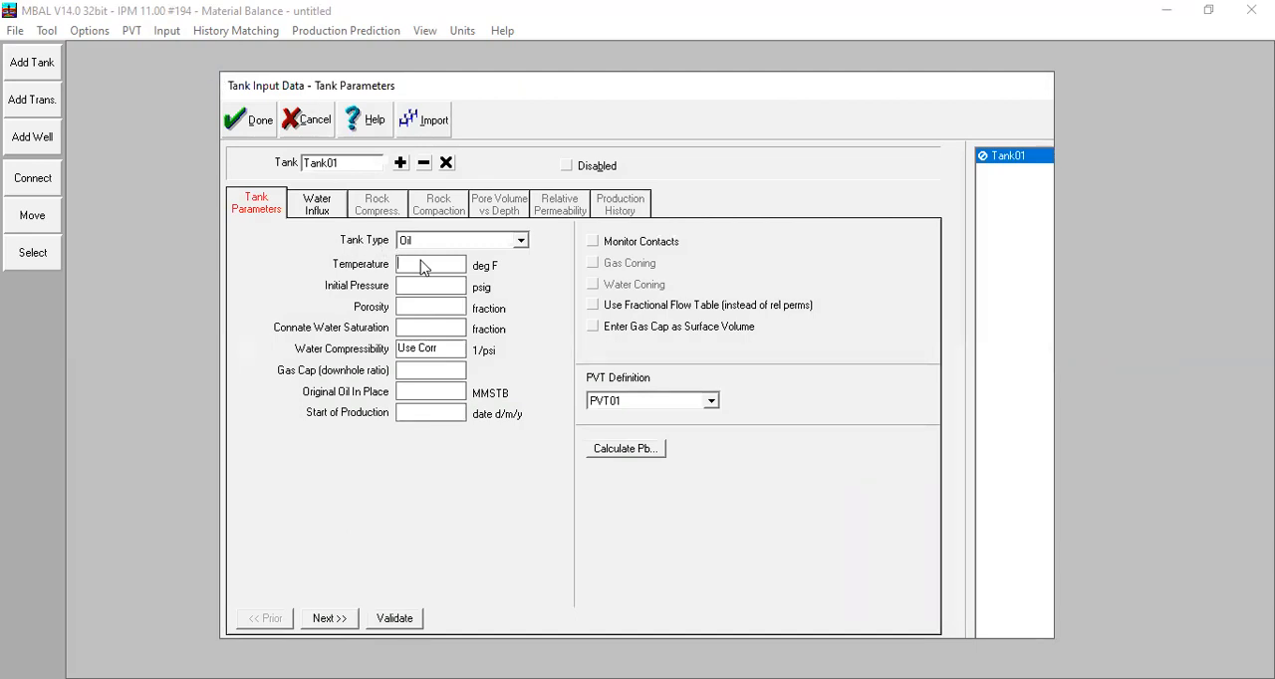
type("250")
key("Tab")
type("4000")
key("Tab")
type("0,25")
key("Tab")
type("0,15")
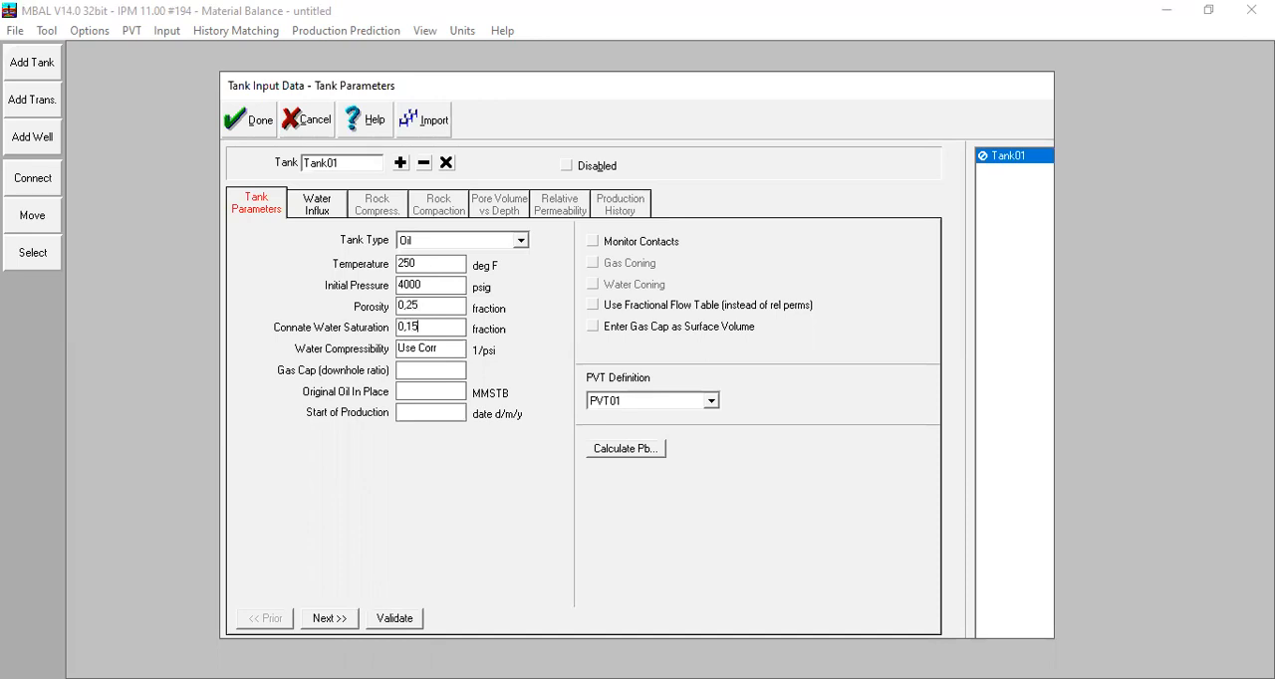
Step: Set water compressibility to 3e-6 1/psi, gas cap to 0, original oil in place to 200 MMSTB and start of production to 01/01/1990
key("Tab")
type("3e-60")
key("BackSpace")
left_click(425, 375)
type("0")
type("200")
left_click(419, 414)
type("01/01/1990")
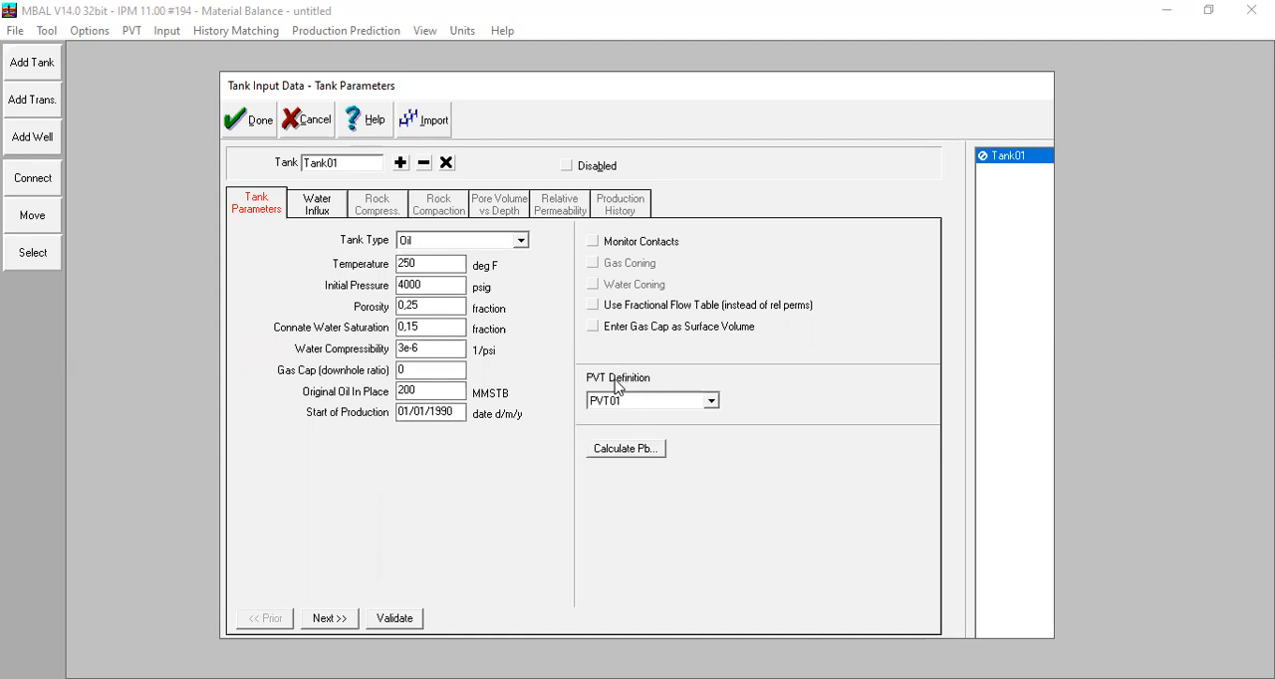
Step: Keep PVT01 as the PVT definition with no water influx model or rock compaction, and take the rock compressibility from correlation
left_click(633, 404)
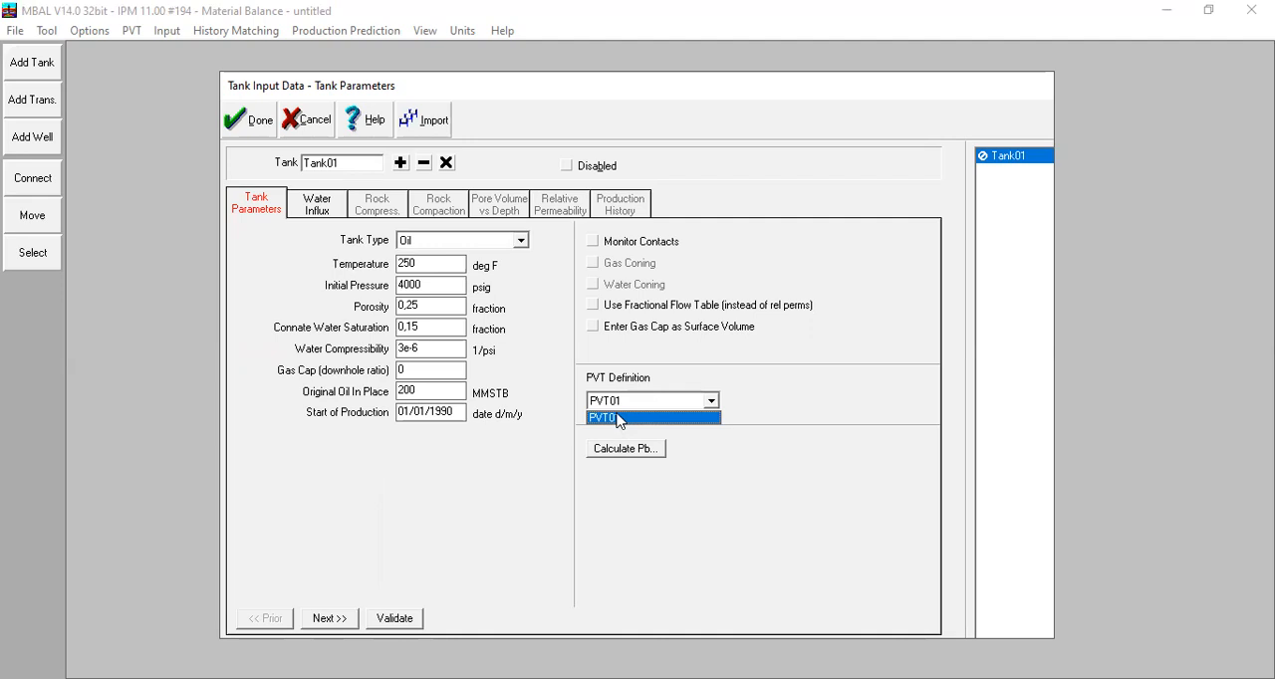
left_click(817, 406)
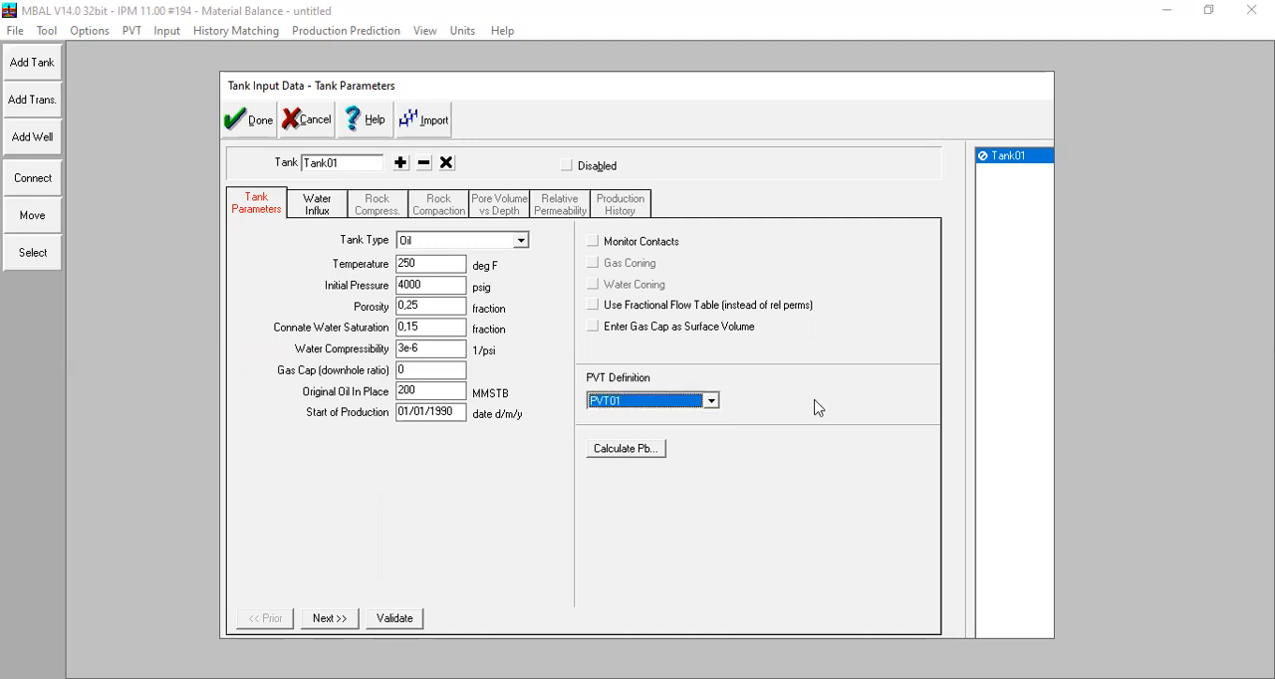
left_click(319, 205)
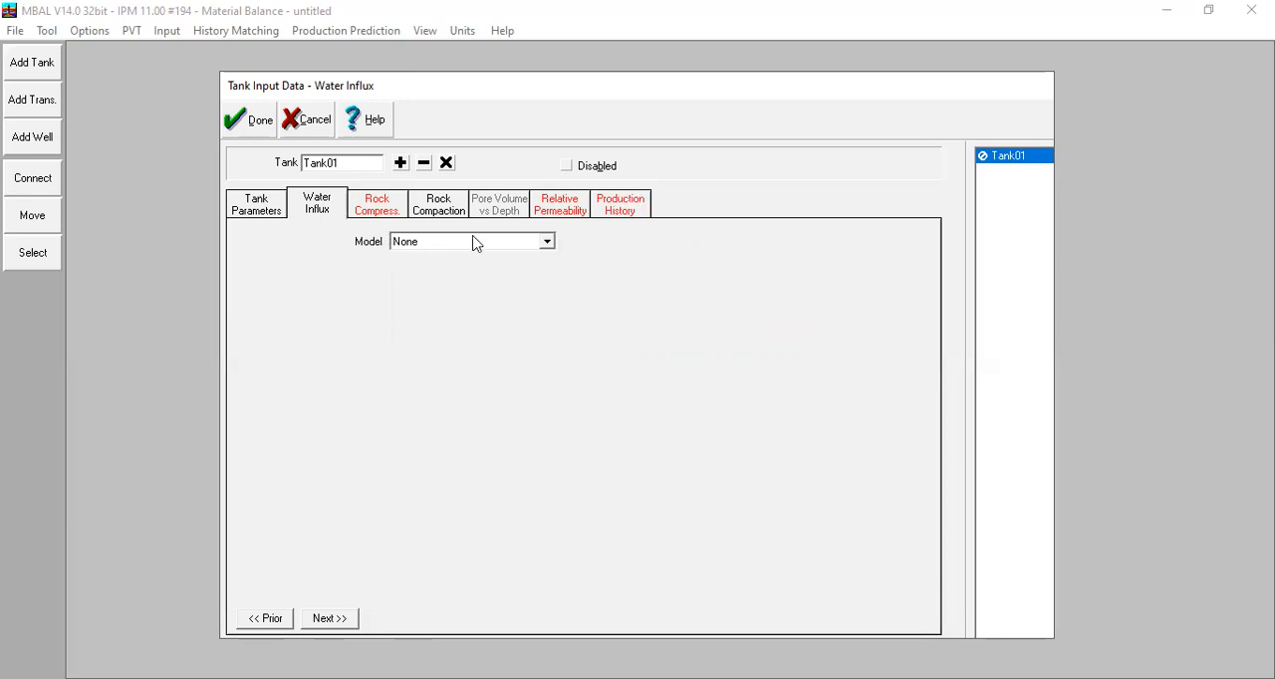
left_click(378, 205)
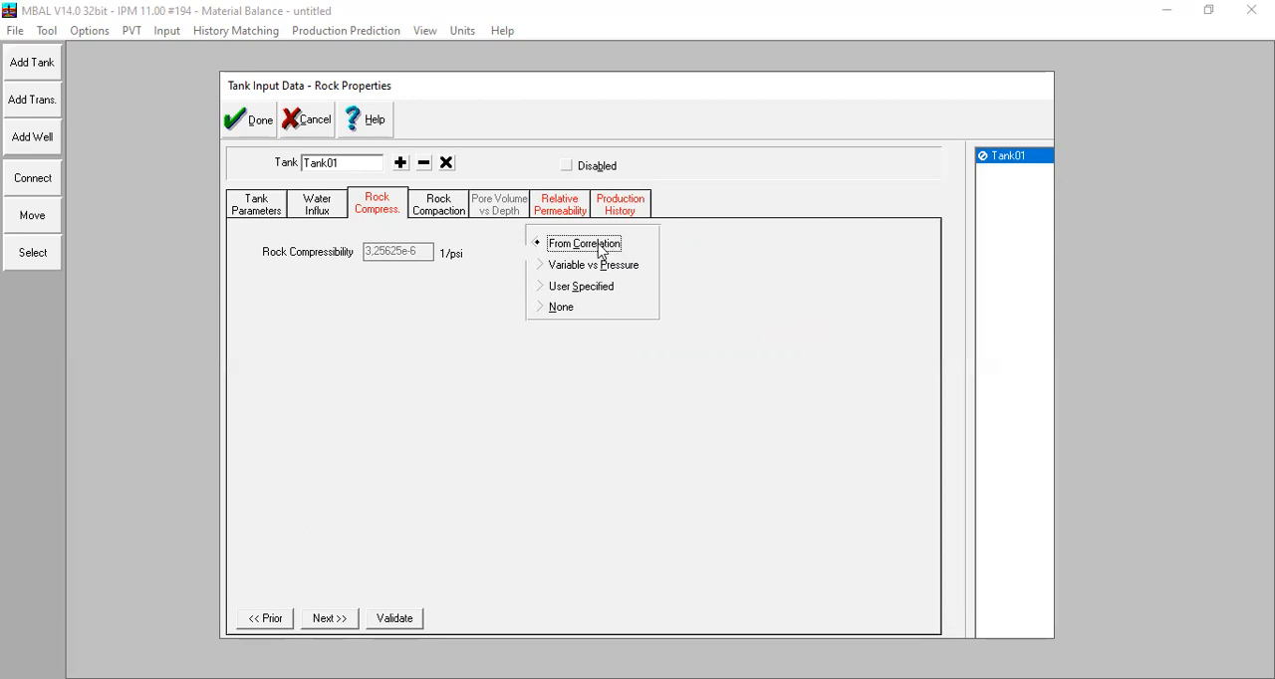
left_click(443, 213)
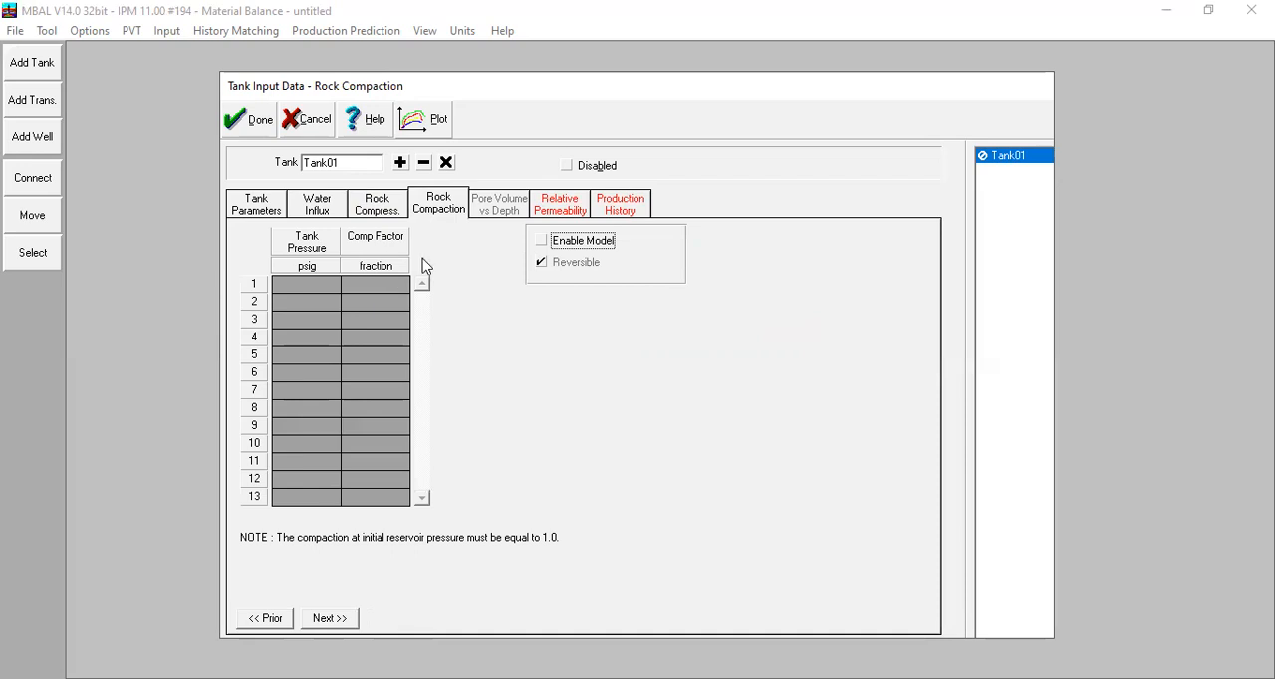
Step: For the Corey relative permeabilities, enter residual saturations of 0,15 for Krw, 0,15 for Kro and 0,05 for Krg
left_click(569, 204)
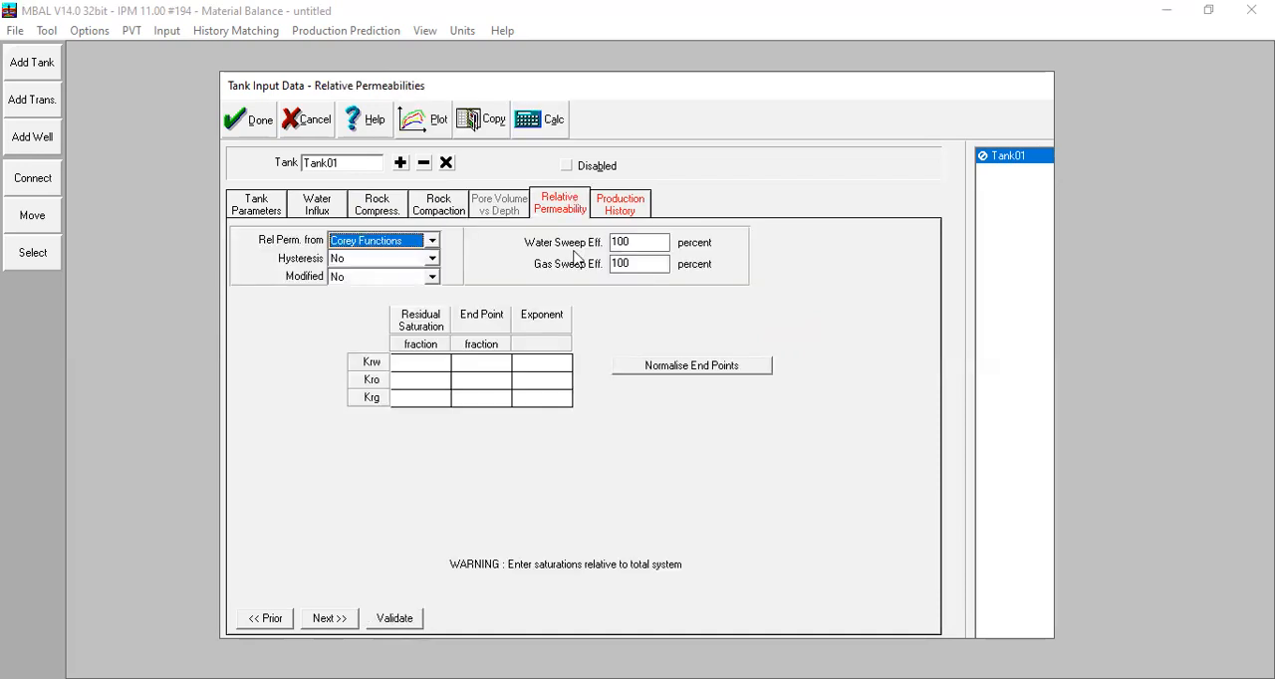
left_click(428, 365)
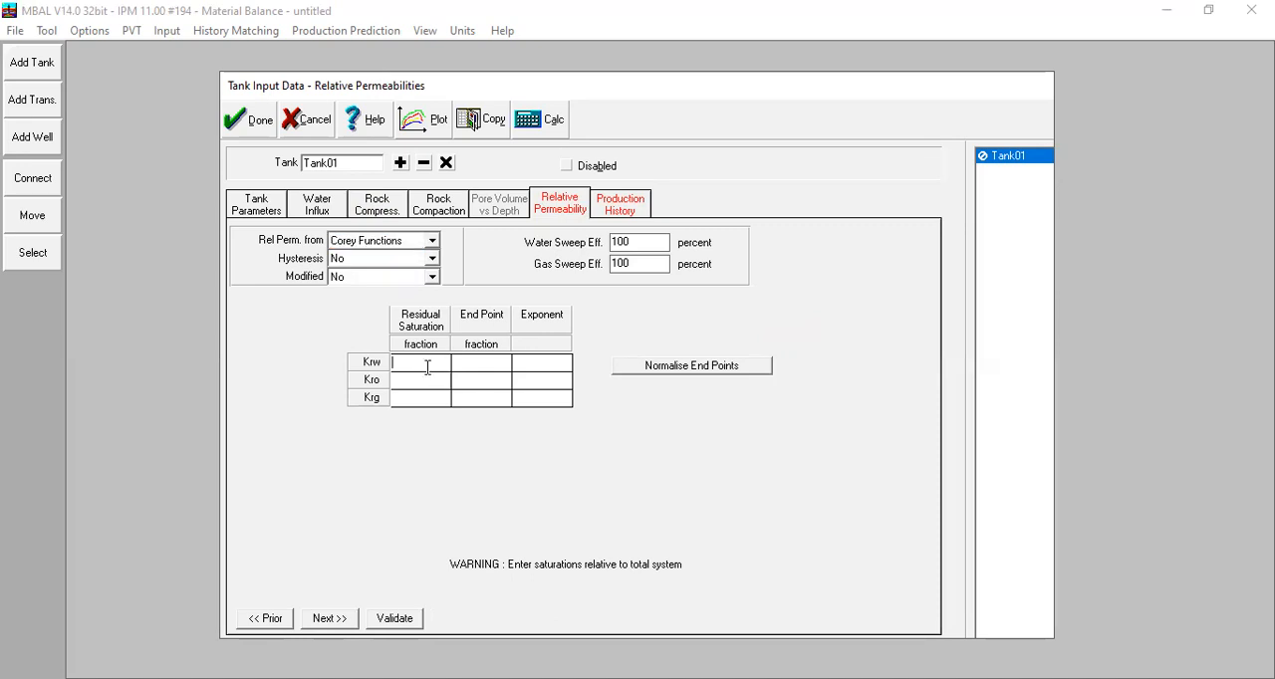
type("0,15")
left_click(433, 381)
type("0,15")
left_click(432, 400)
type("0,05")
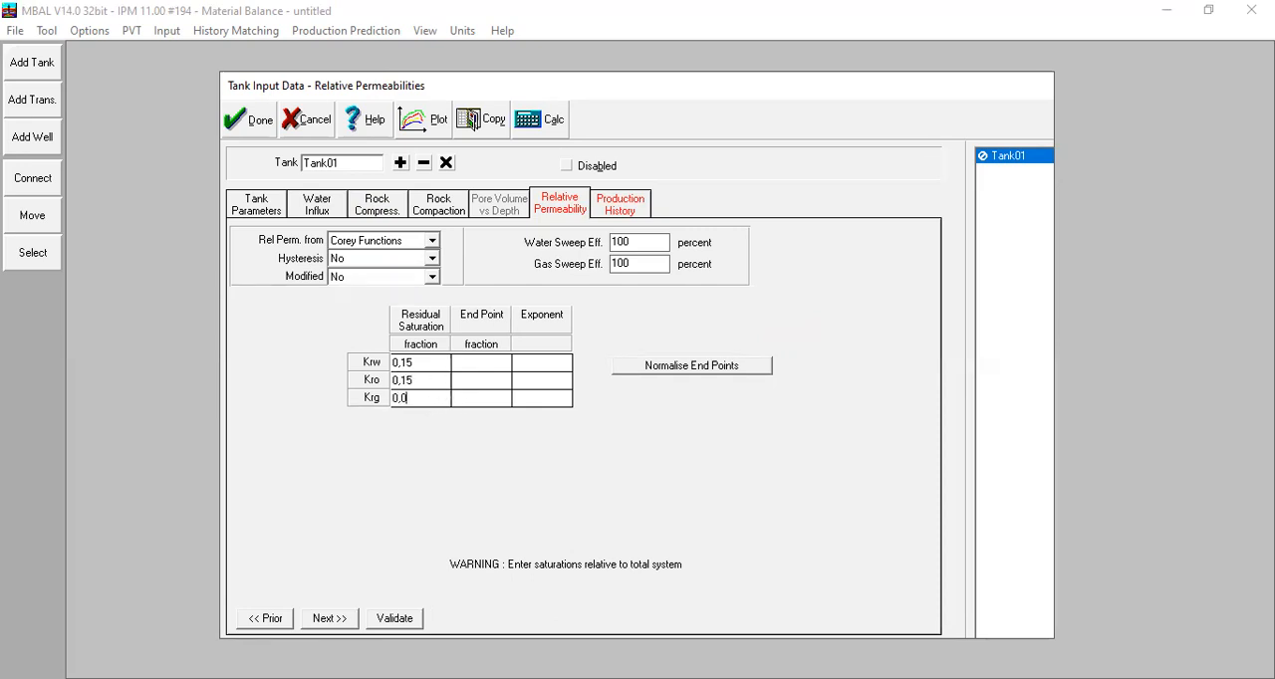
Step: Enter relative permeability end points of 0,97 for Krw, 0,8 for Kro and 0,95 for Krg
left_click(471, 363)
type("0,97")
left_click(496, 381)
type("0,8")
type("0")
type(",95")
double_click(547, 379)
key("Delete")
left_click(479, 398)
type("0,95")
Step: Enter Corey exponents of 1,3 for Krw, 1,5 for Kro and 1 for Krg
left_click(545, 361)
type("1,3")
left_click(518, 383)
type("1,5")
left_click(527, 398)
type("1")
left_click(530, 363)
Step: Paste the copied table of dates, reservoir pressures and cumulative oil, gas and water volumes into the tank's production history
left_click(621, 212)
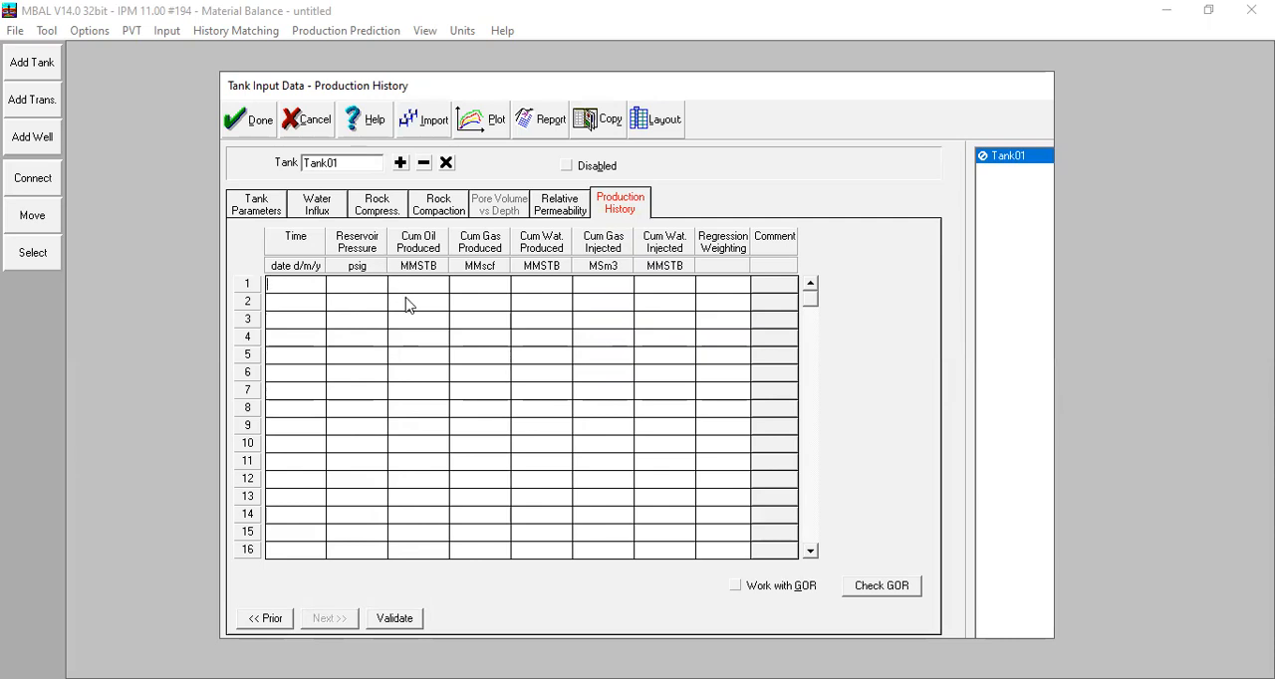
key("alt+Tab")
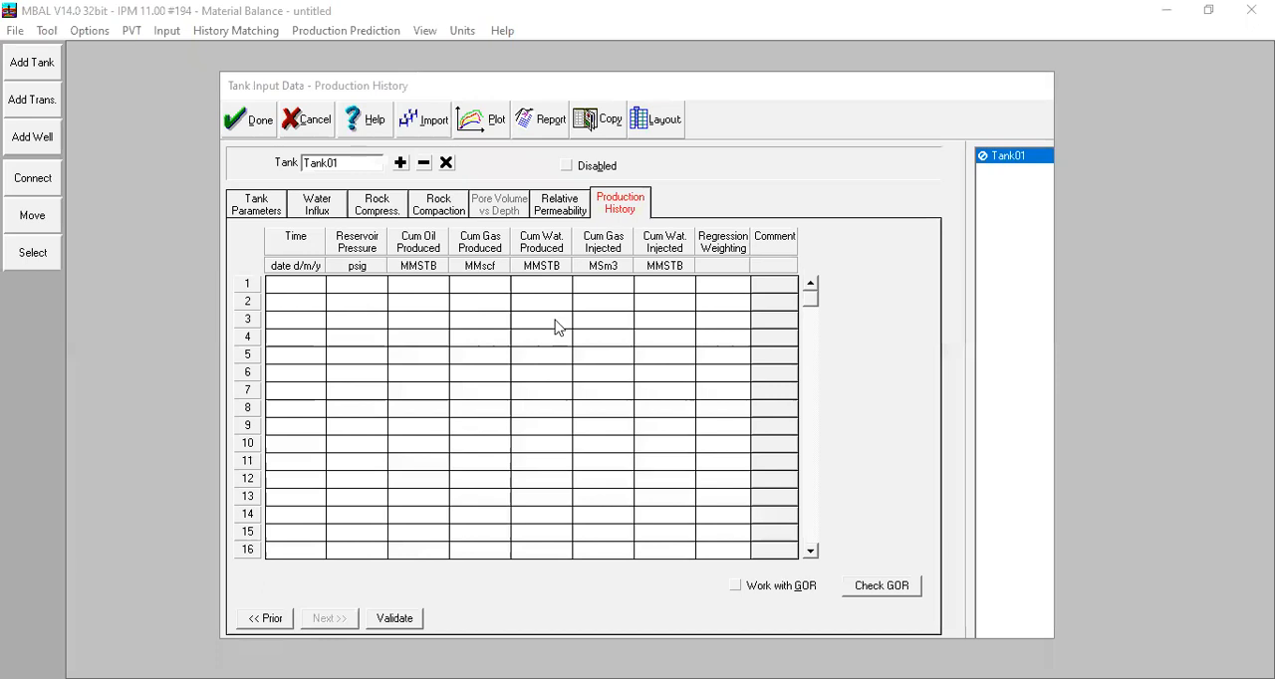
right_click(304, 284)
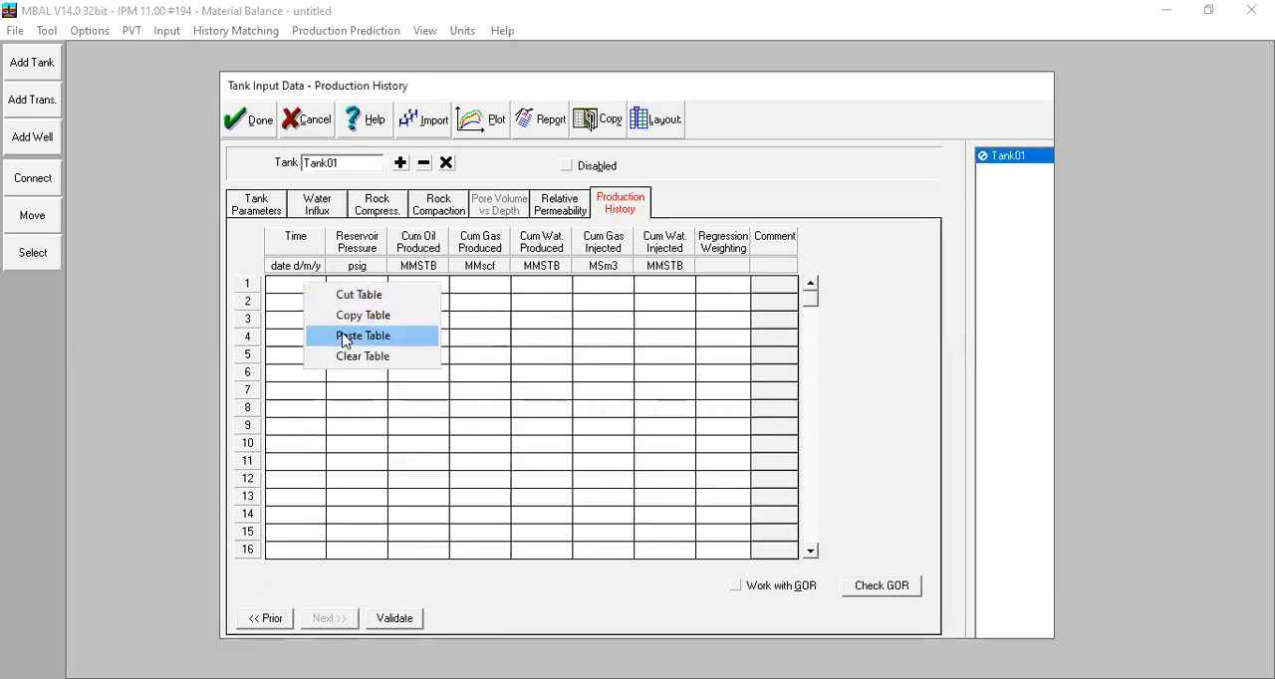
left_click(344, 337)
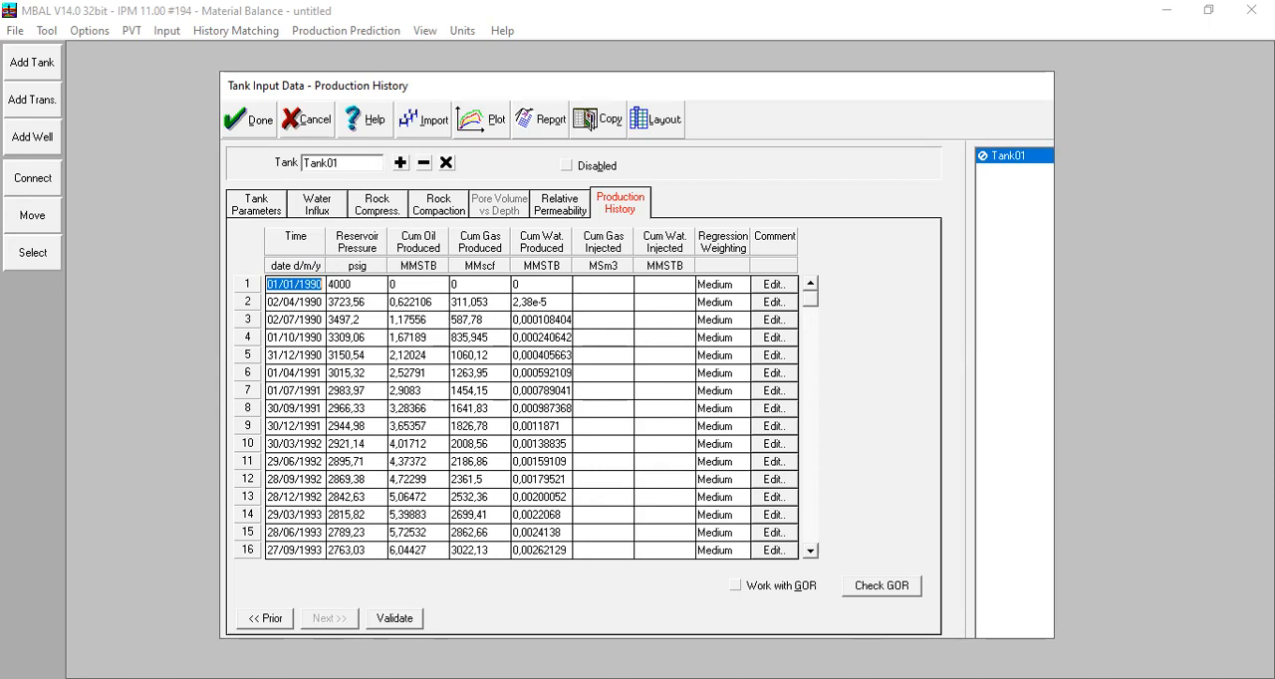
key("alt+Tab")
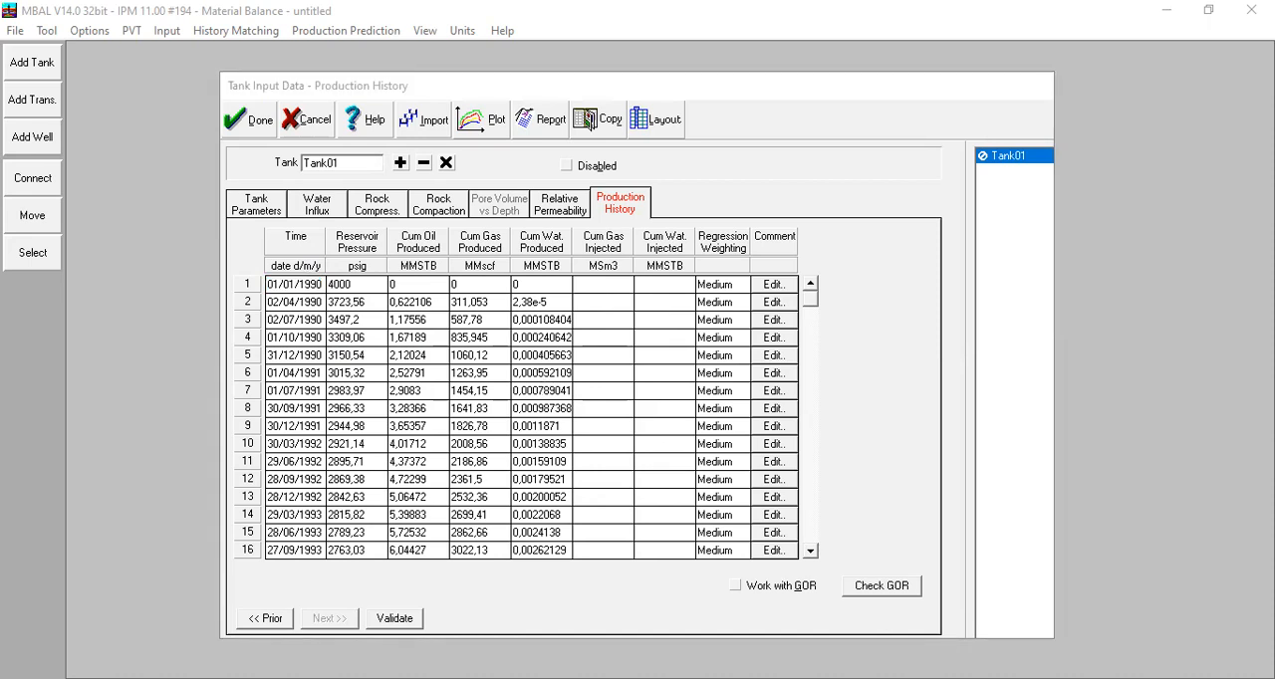
key("alt+Tab")
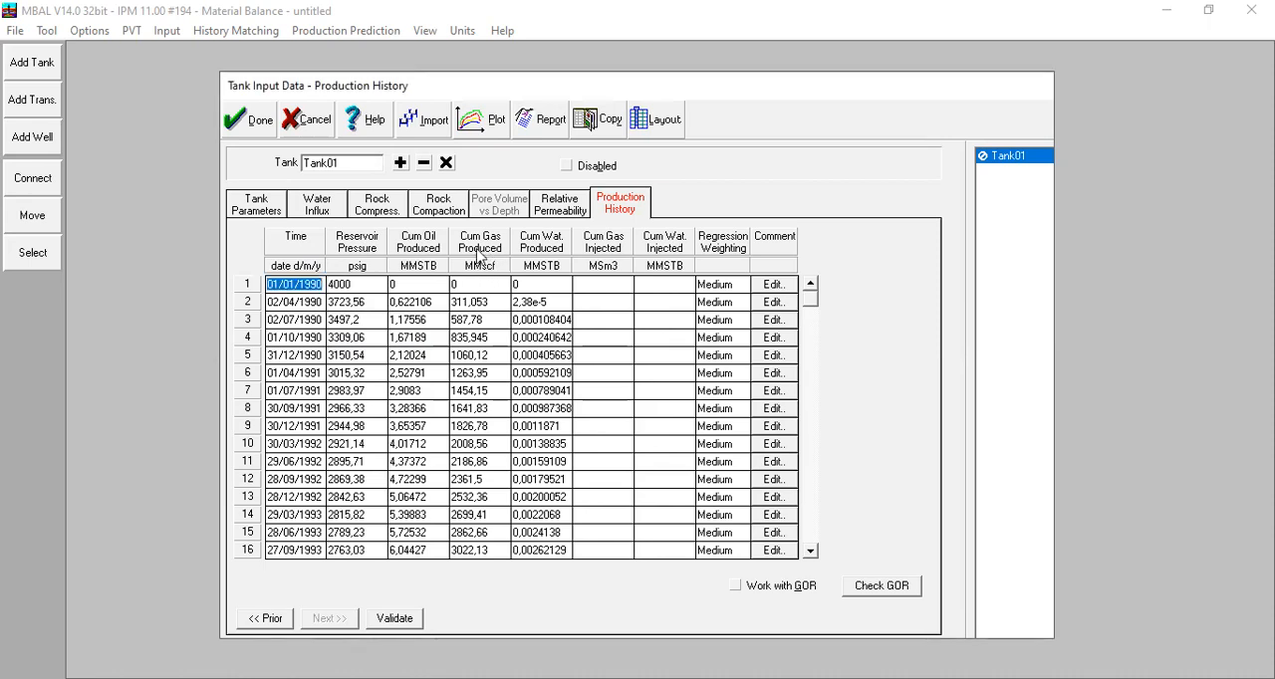
Step: Plot the production history and examine the reservoir pressure decline against cumulative oil production over time
left_click(475, 132)
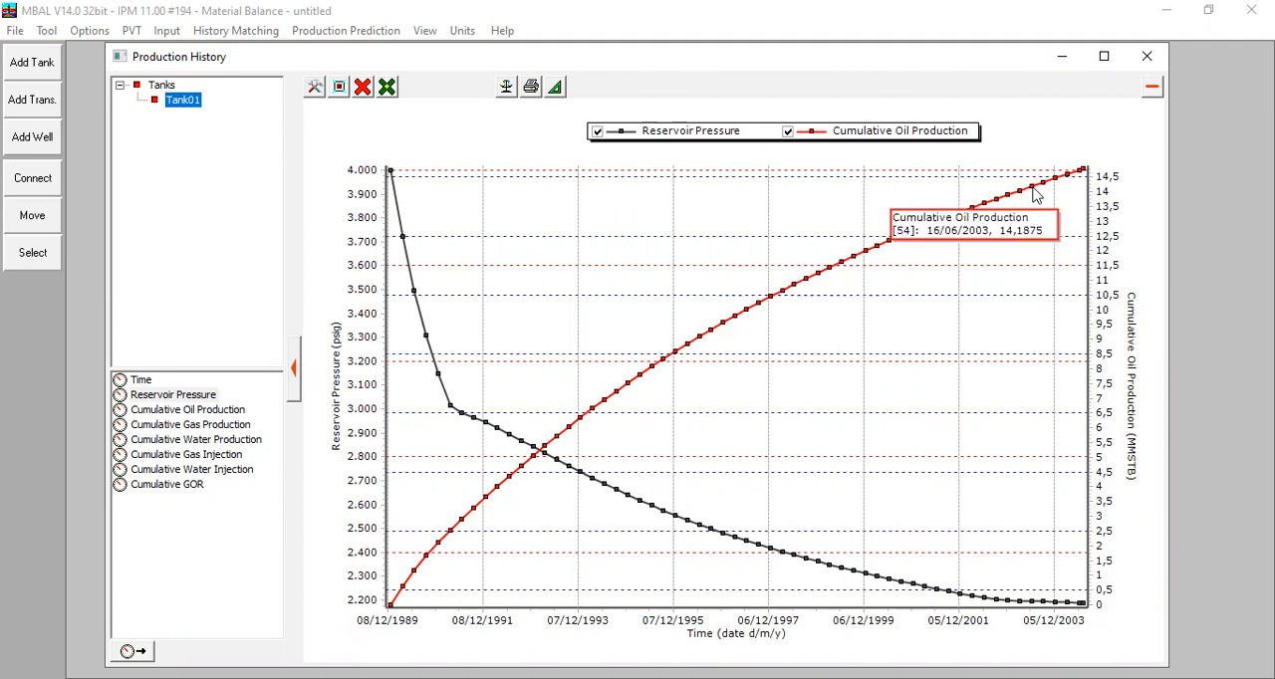
mouse_move(396, 198)
mouse_move(450, 409)
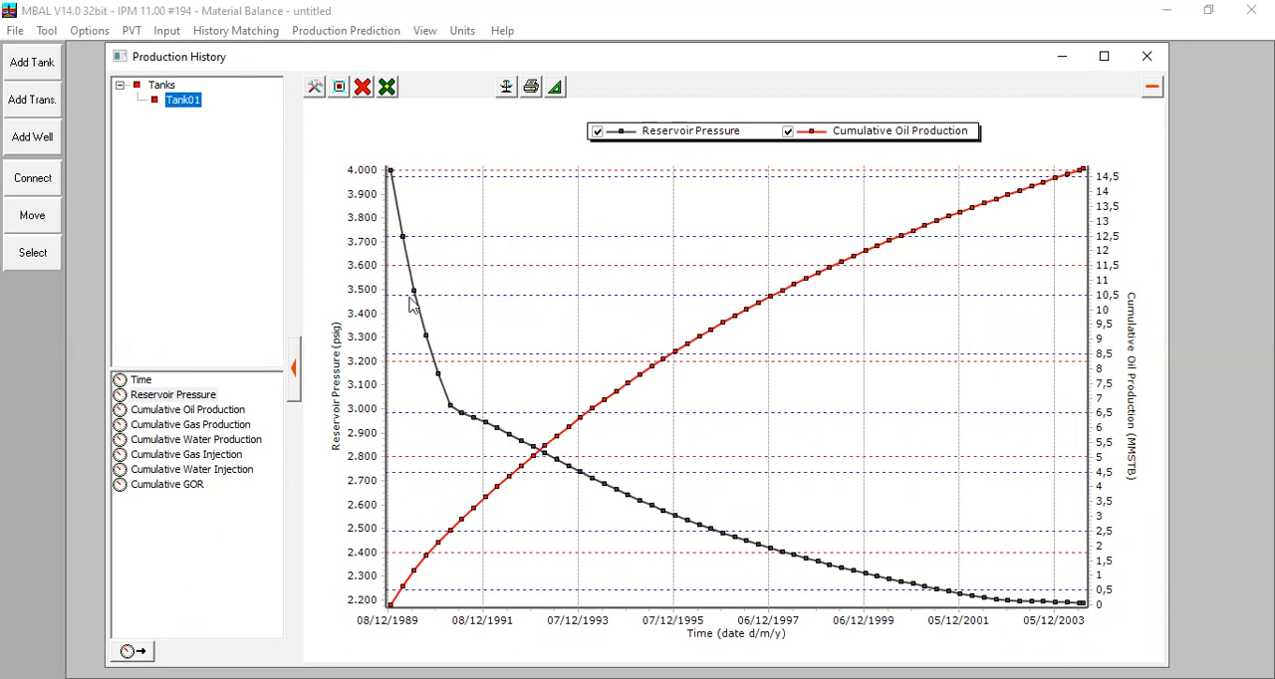
mouse_move(419, 313)
mouse_move(529, 439)
Step: Close the history plot, then validate and accept the tank input data
left_click(1146, 57)
left_click(401, 619)
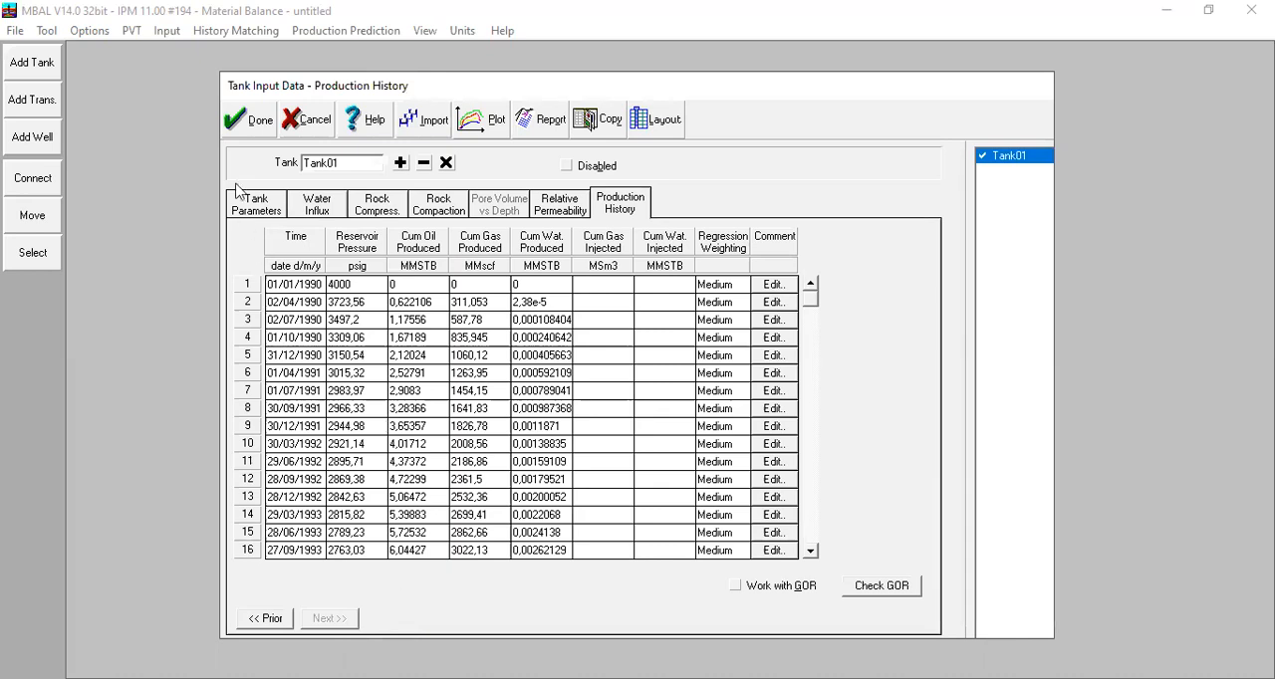
left_click(249, 120)
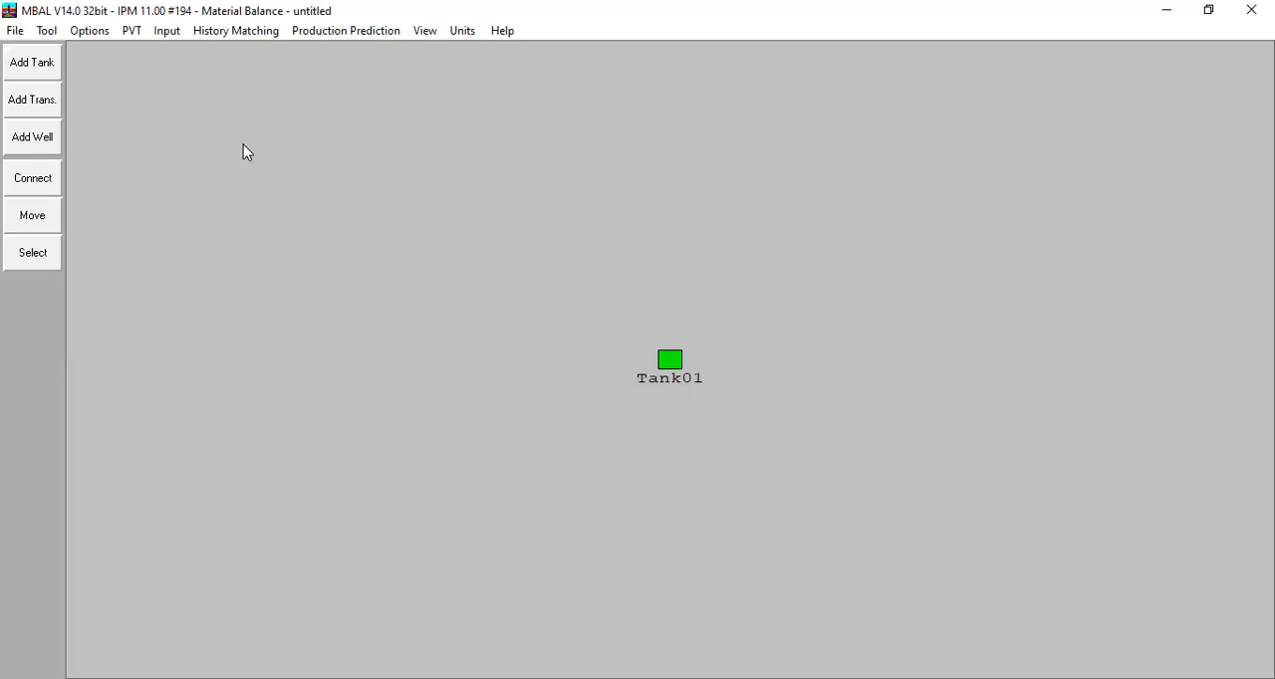
Step: Start history matching with the Analytical Method and maximise the plot for Tank01
left_click(219, 29)
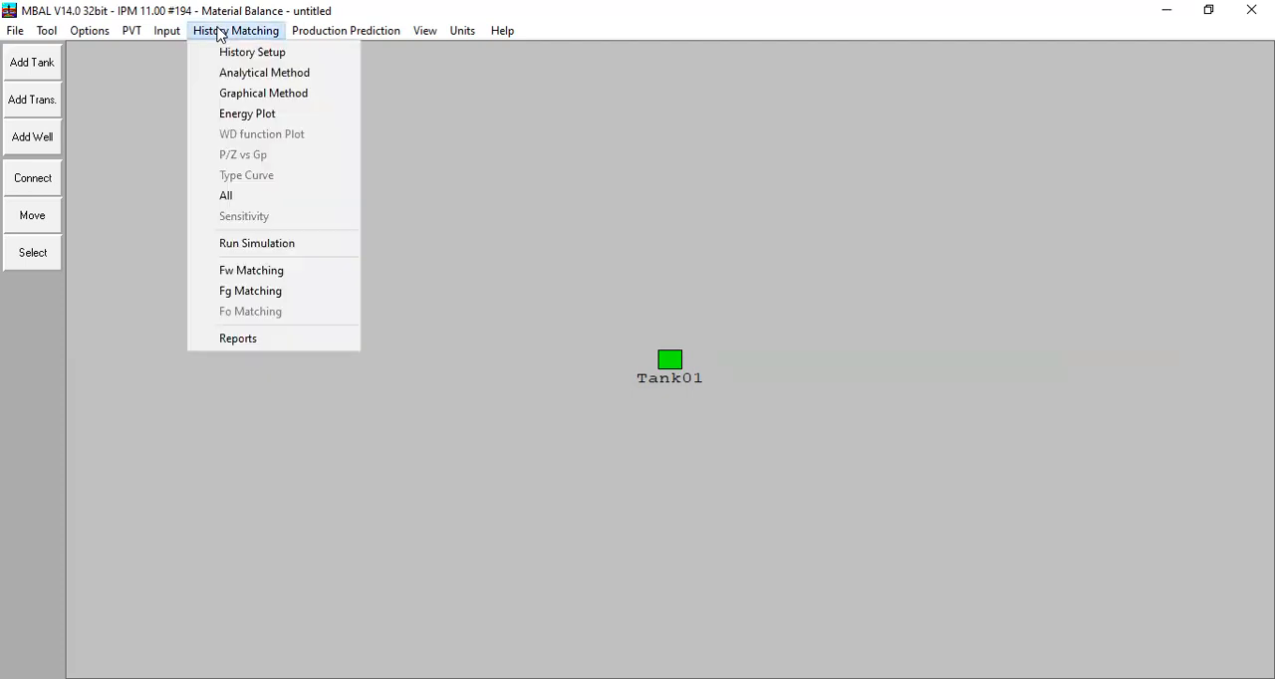
left_click(251, 77)
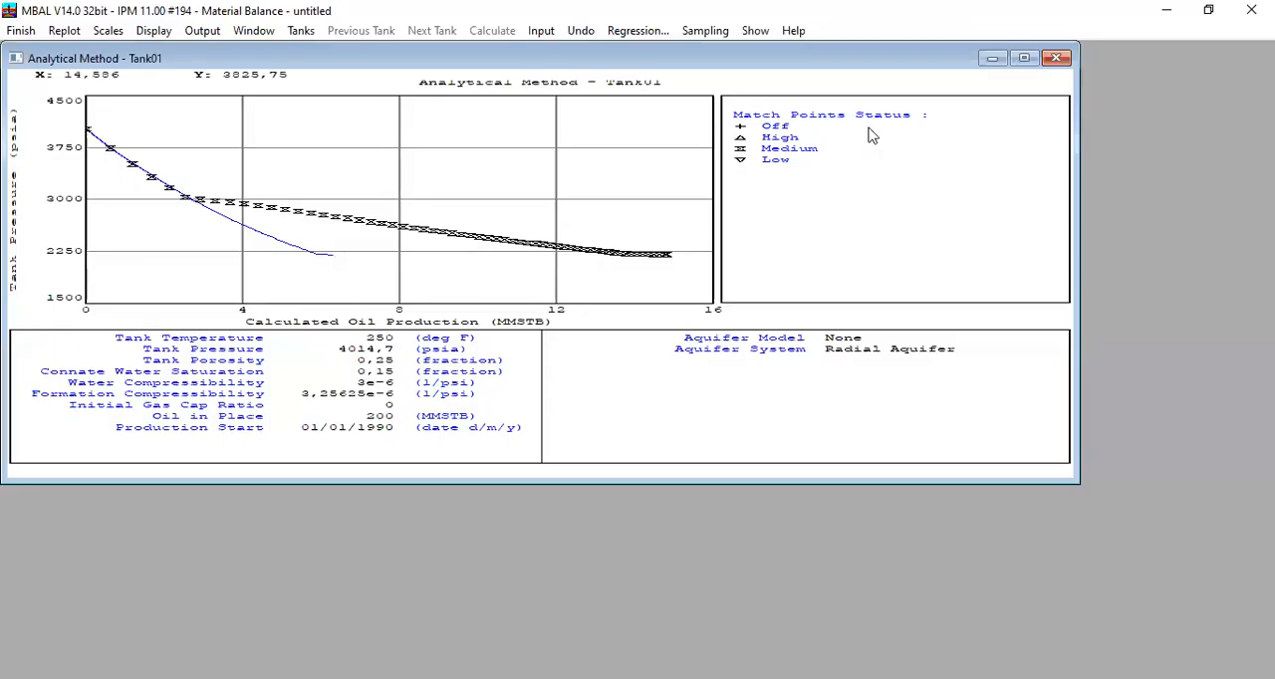
left_click(1033, 57)
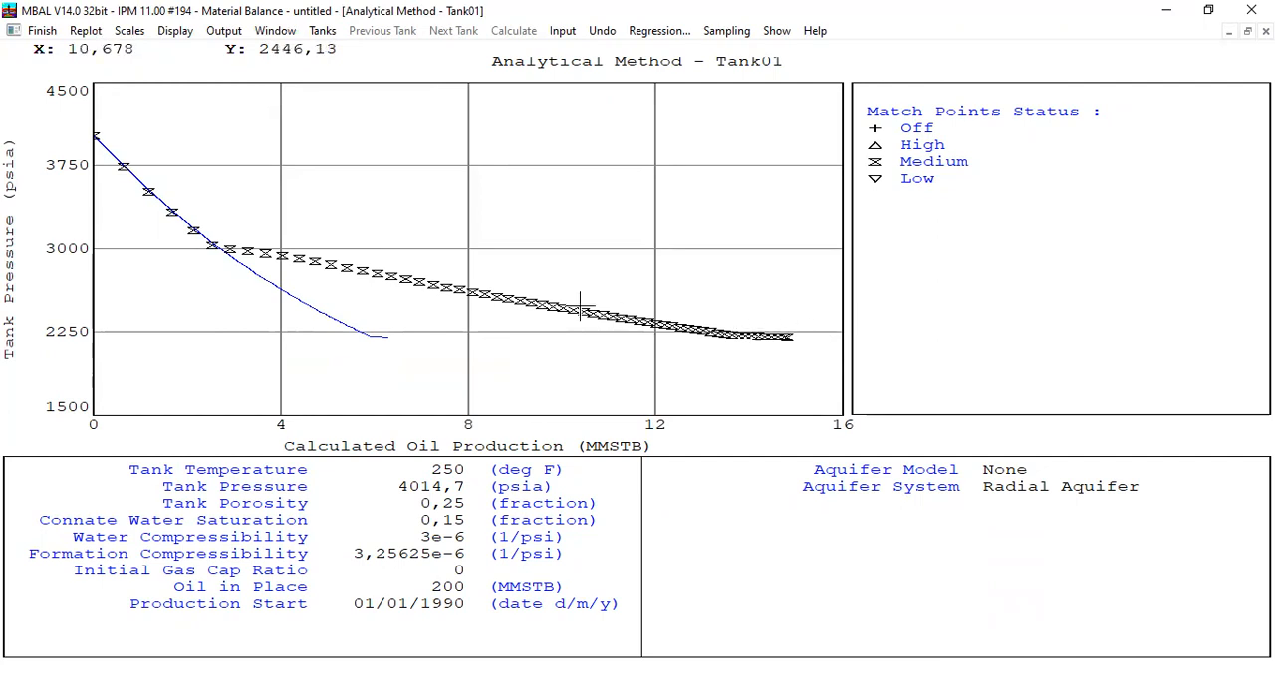
Step: Compare the calculated curve with the match points, closely for the early high-pressure data and the later data, and restore the full plot
mouse_move(470, 291)
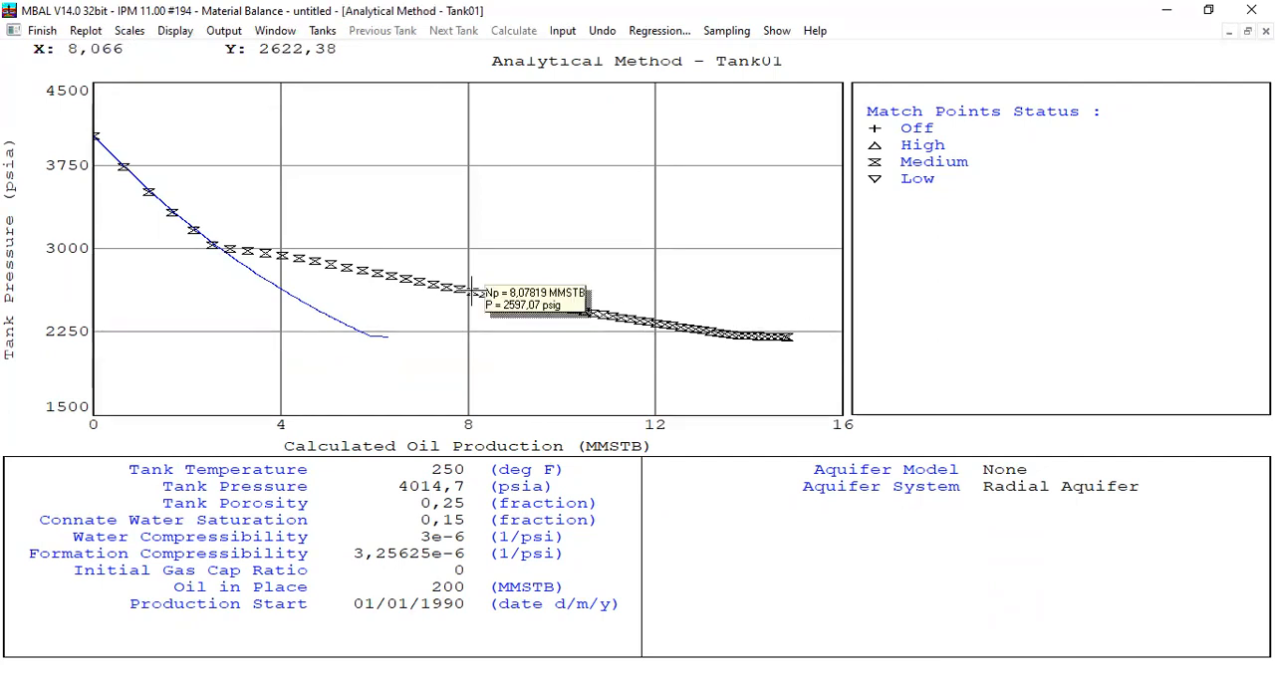
left_click_drag(236, 293, 65, 116)
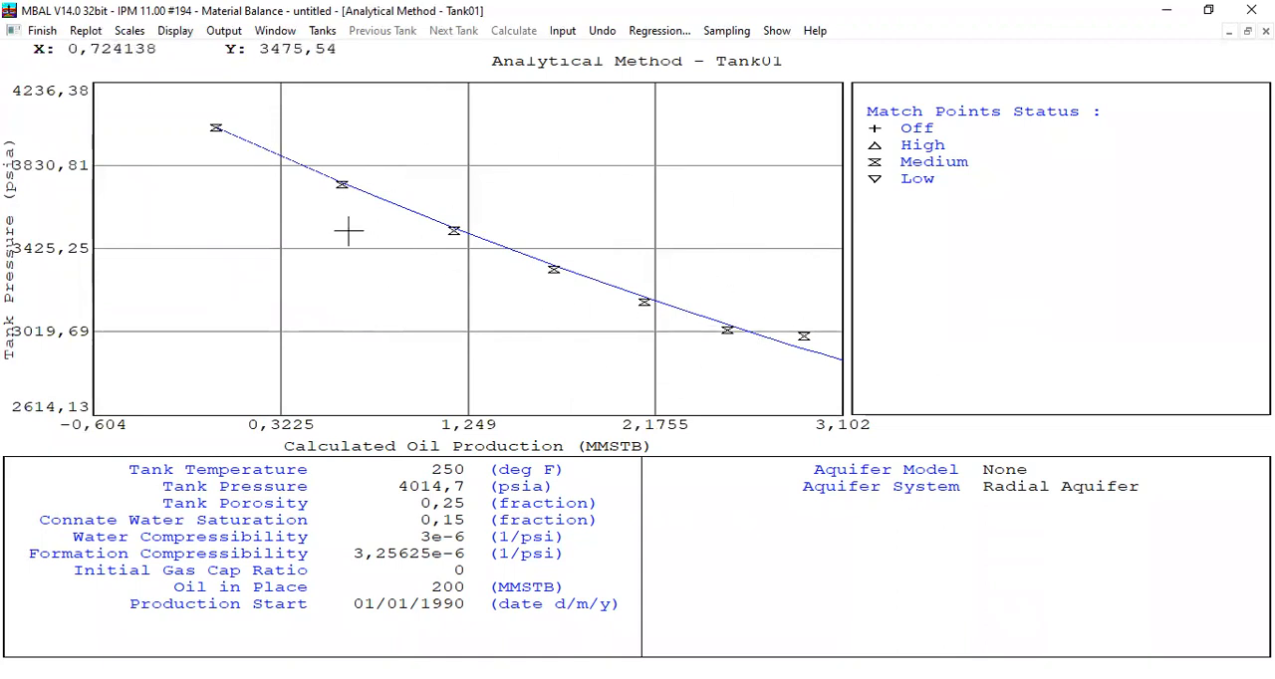
left_click(87, 31)
left_click_drag(208, 227, 833, 399)
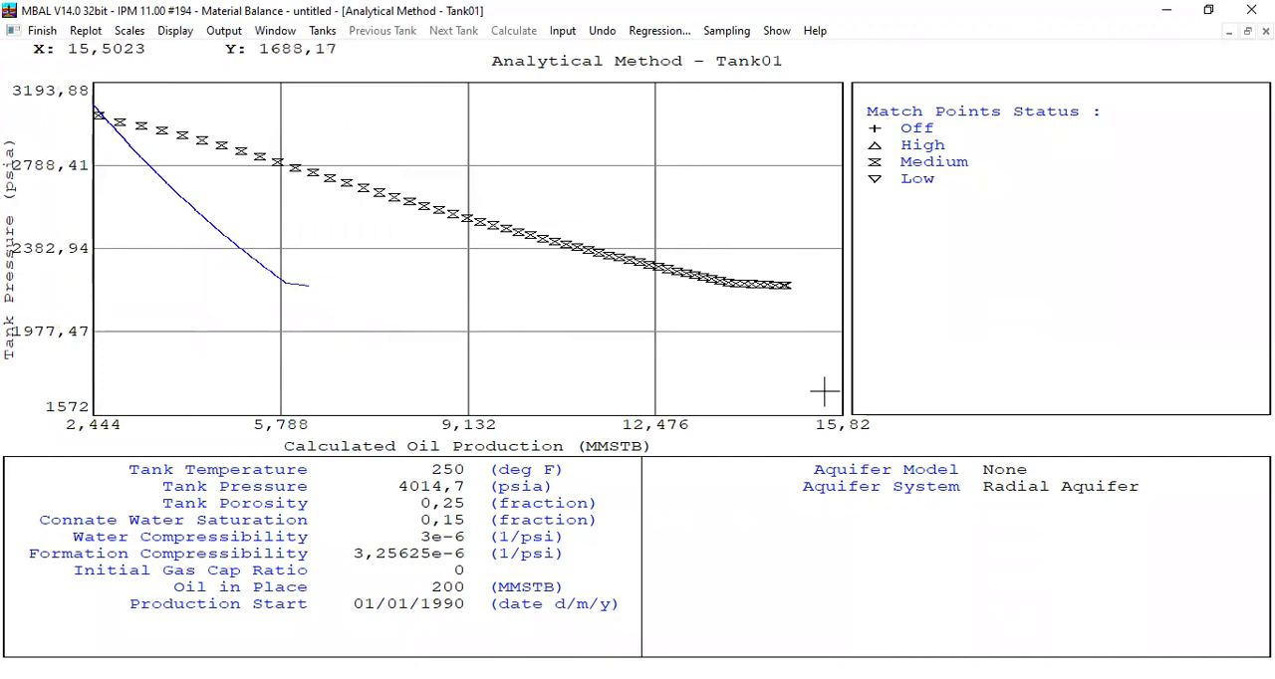
left_click(87, 31)
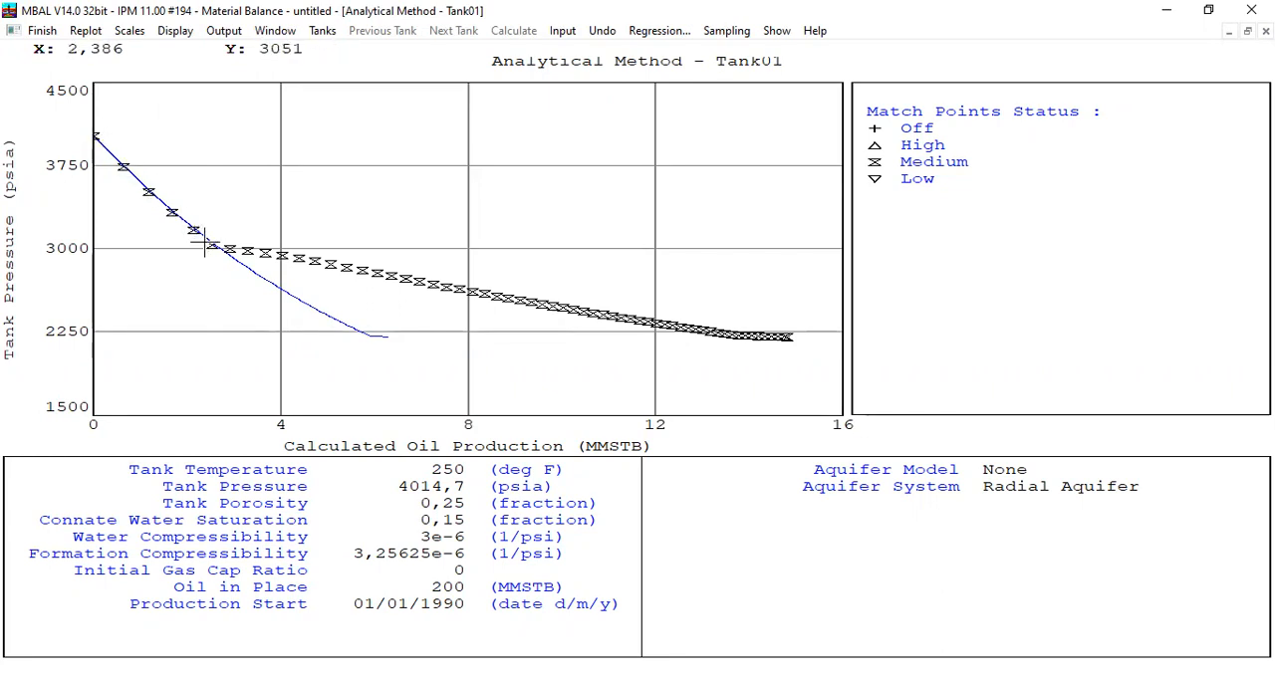
mouse_move(216, 251)
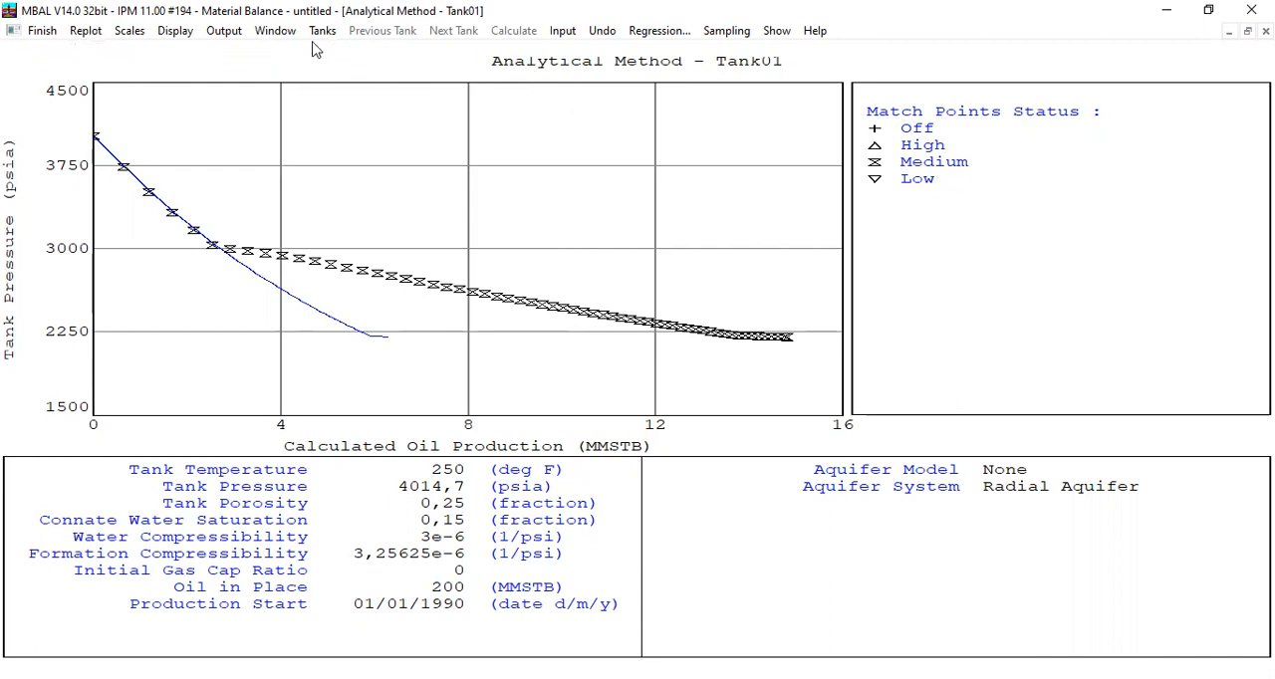
Step: Run the regression on Tank01 oil in place, transfer the best fit to the start value and accept it
left_click(658, 30)
left_click(474, 156)
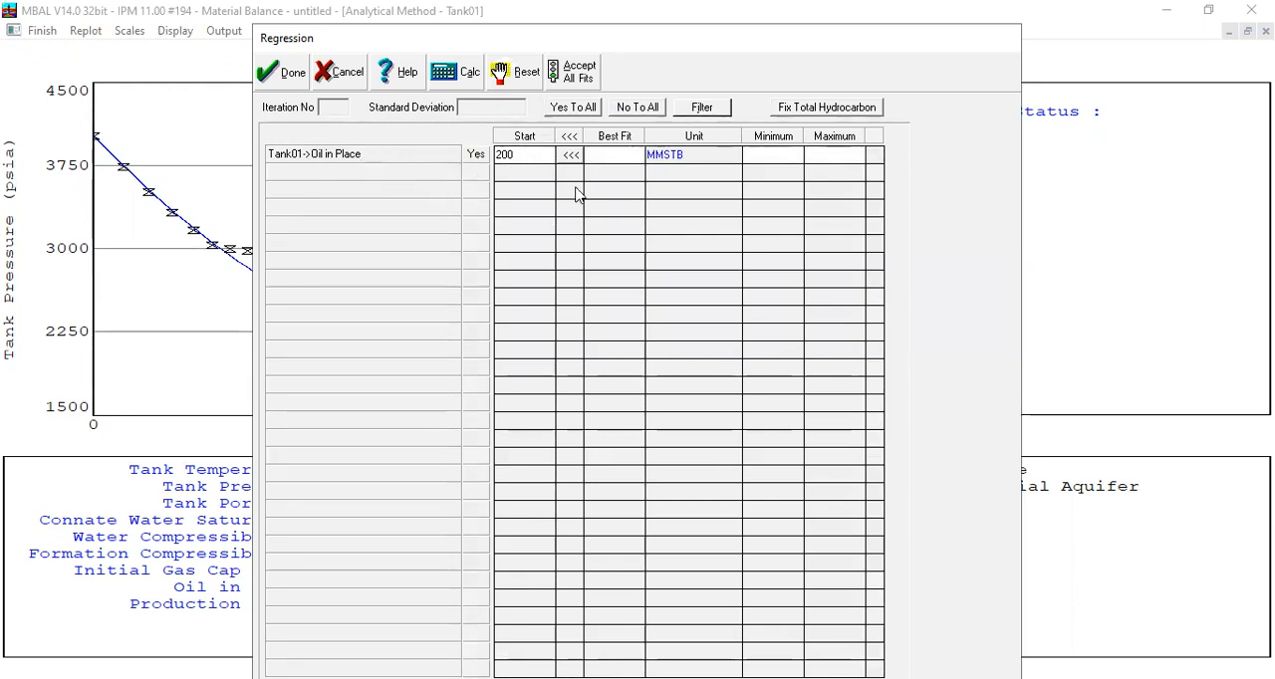
left_click(464, 80)
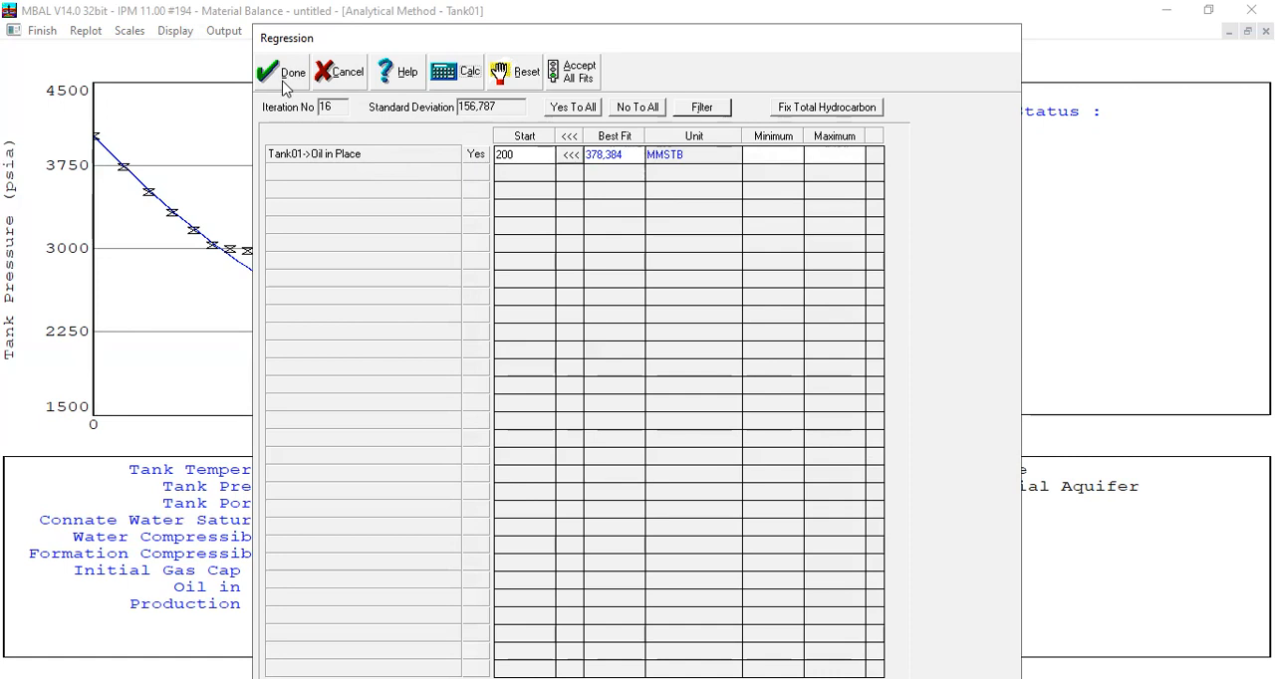
left_click(569, 138)
left_click(291, 72)
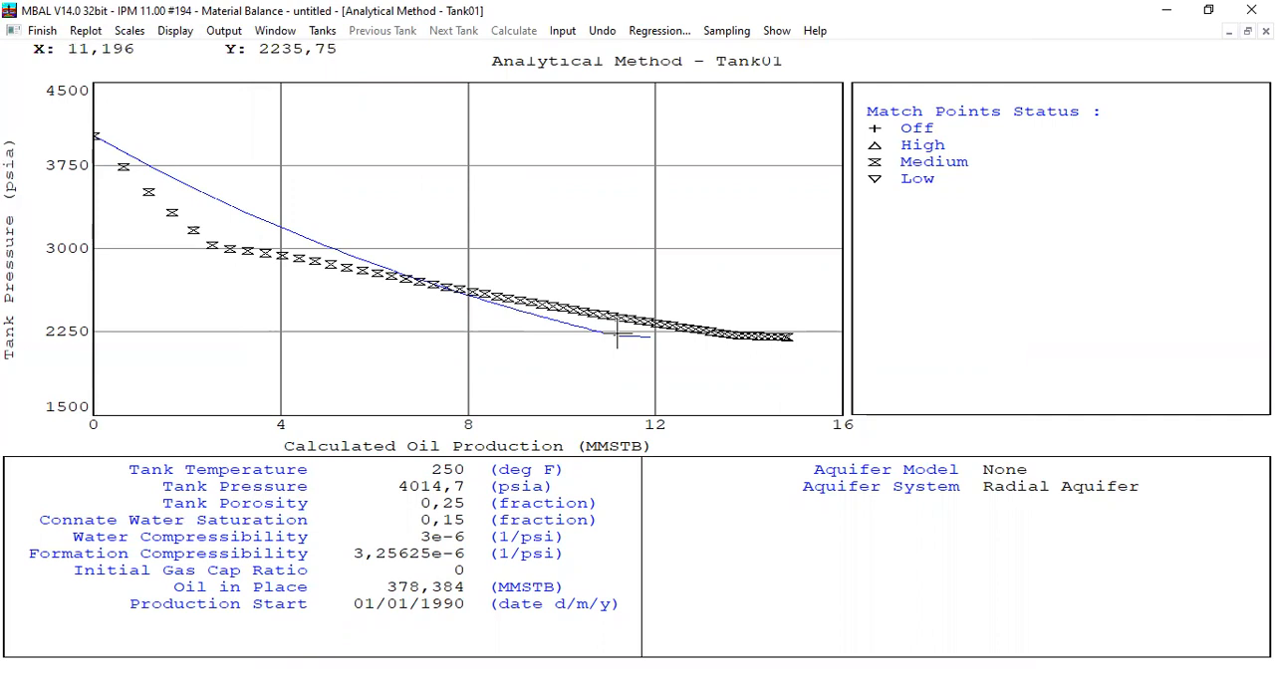
Step: Leave the Analytical Method plot and set Tank01's original oil in place to 200 MMSTB
left_click_drag(97, 120, 821, 383)
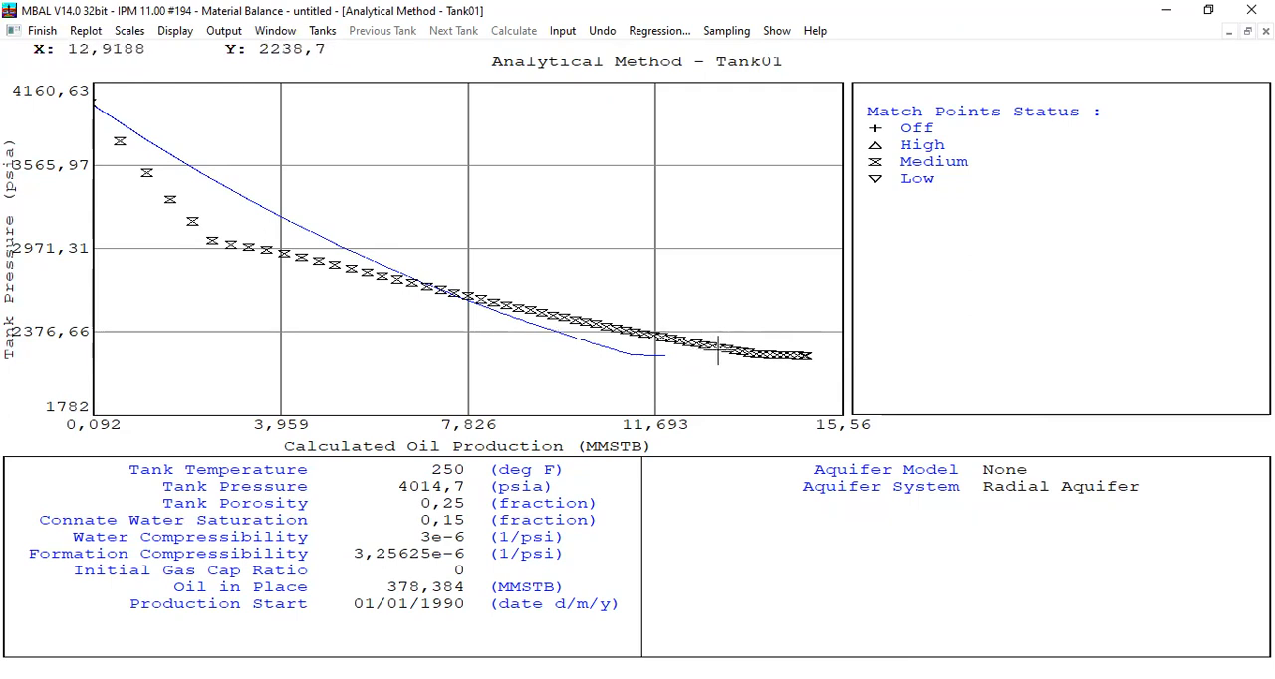
left_click(40, 31)
double_click(661, 362)
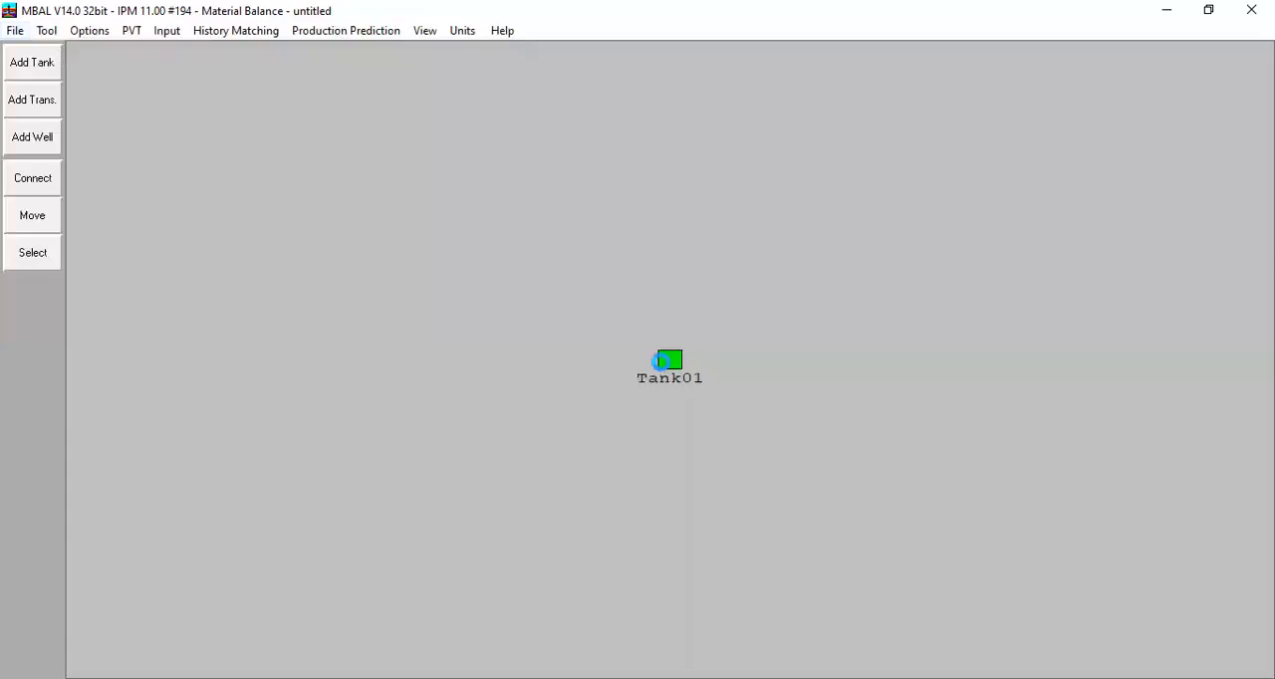
left_click(263, 207)
left_click(438, 393)
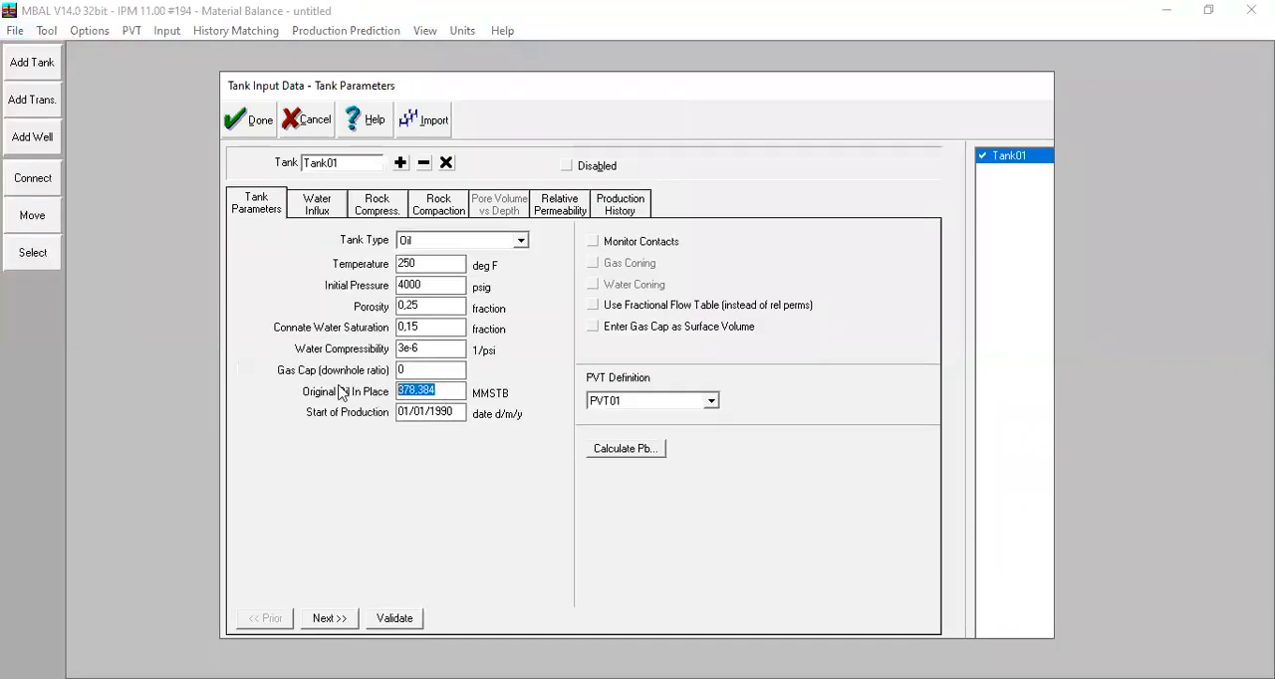
type("200")
key("Return")
Step: Rerun the Analytical Method, compare Tank01's calculated curve with the match points in the maximised plot, and finish
left_click(236, 30)
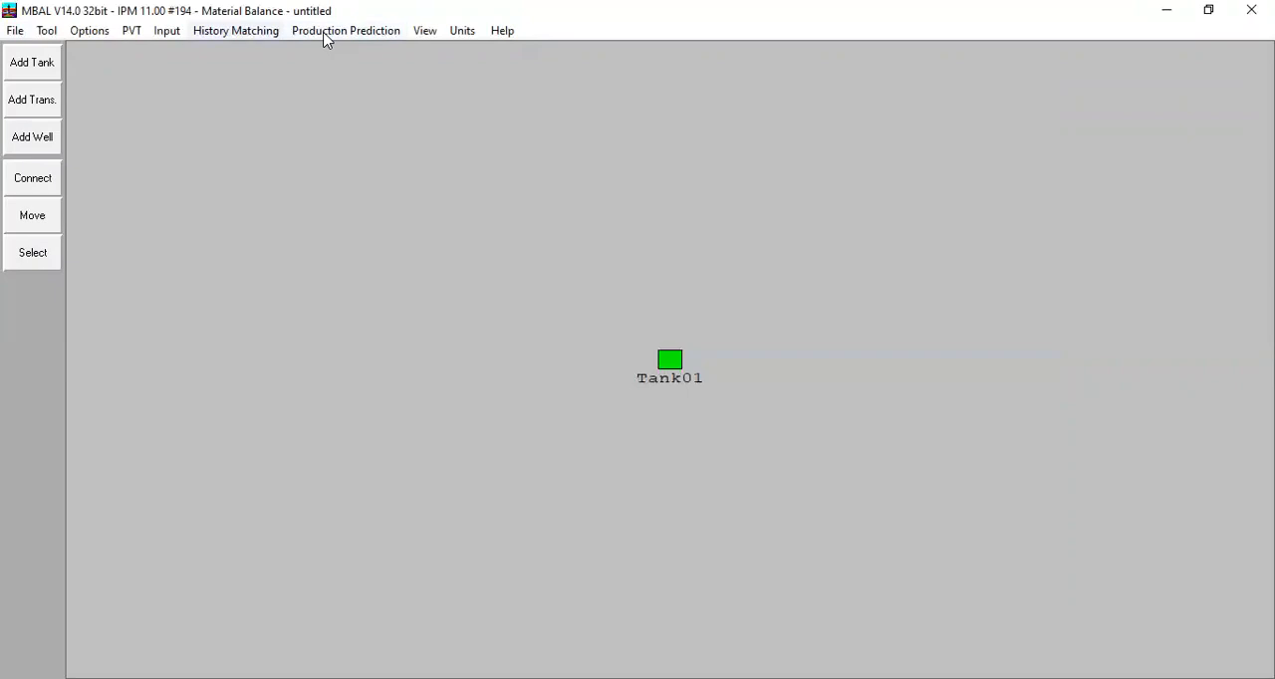
left_click(281, 73)
left_click(1047, 82)
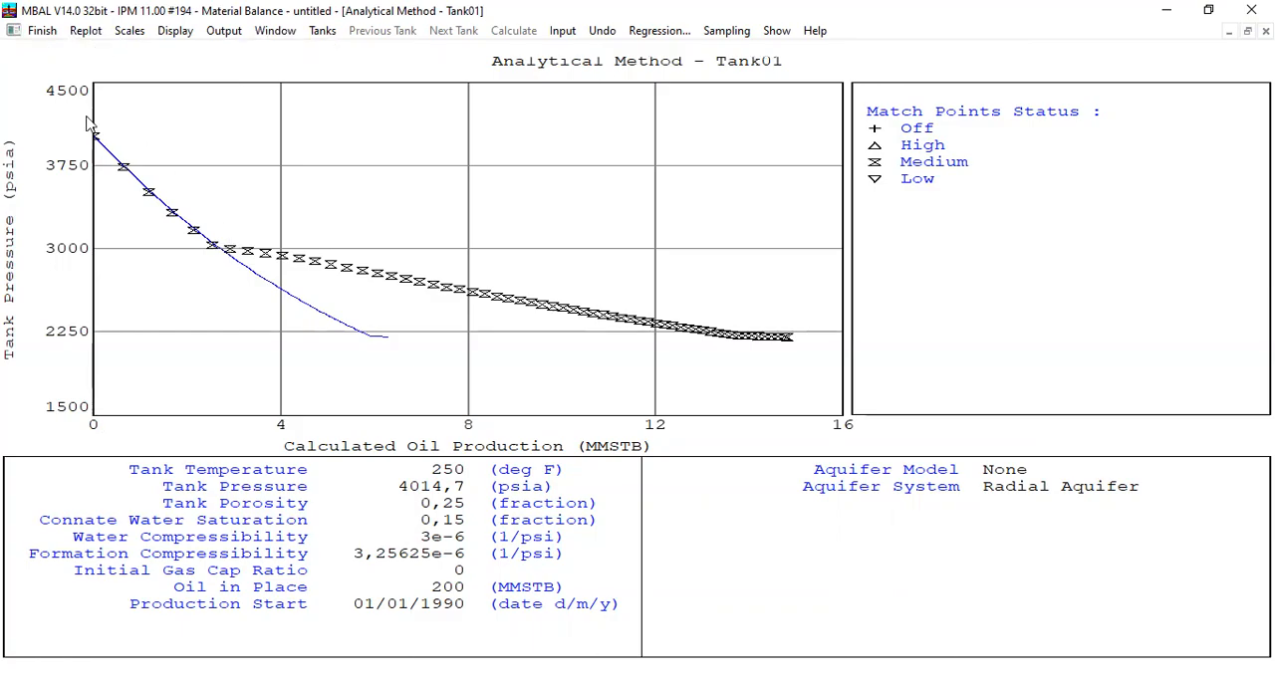
left_click(36, 31)
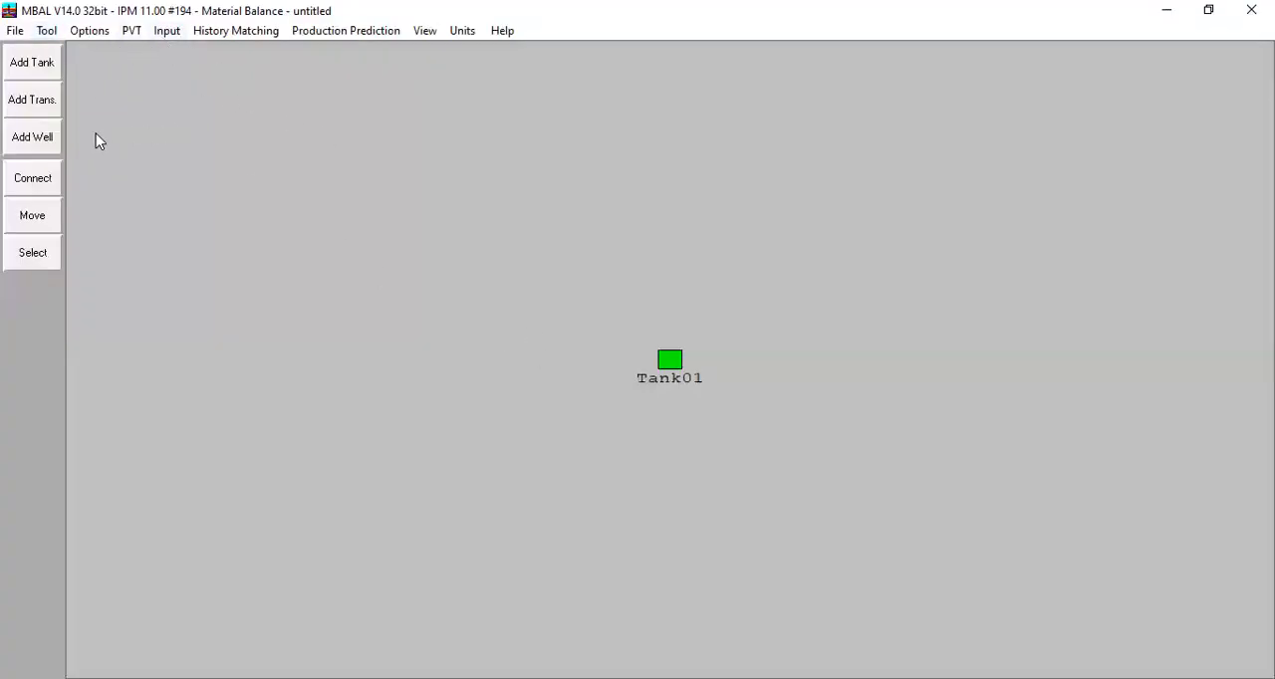
Step: Add a second tank below Tank01 with temperature 250 deg F, initial pressure 4000 psig and porosity 0,25
left_click(30, 66)
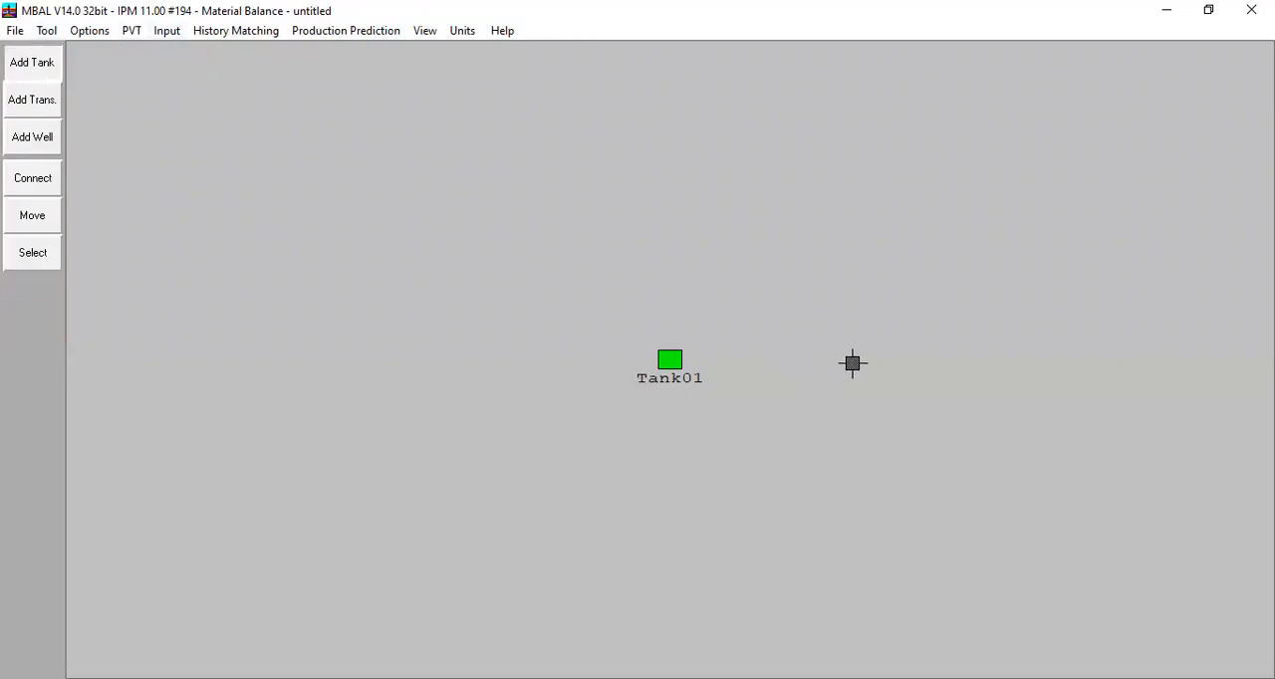
left_click(671, 484)
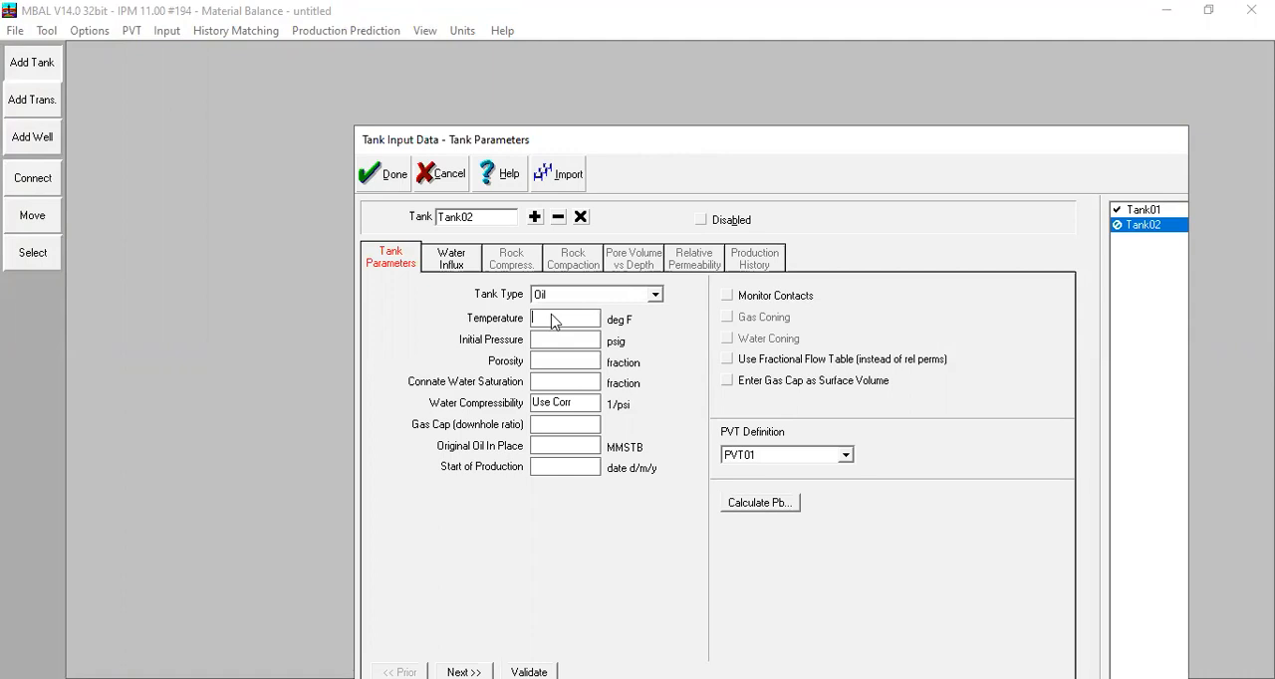
key("alt+Tab")
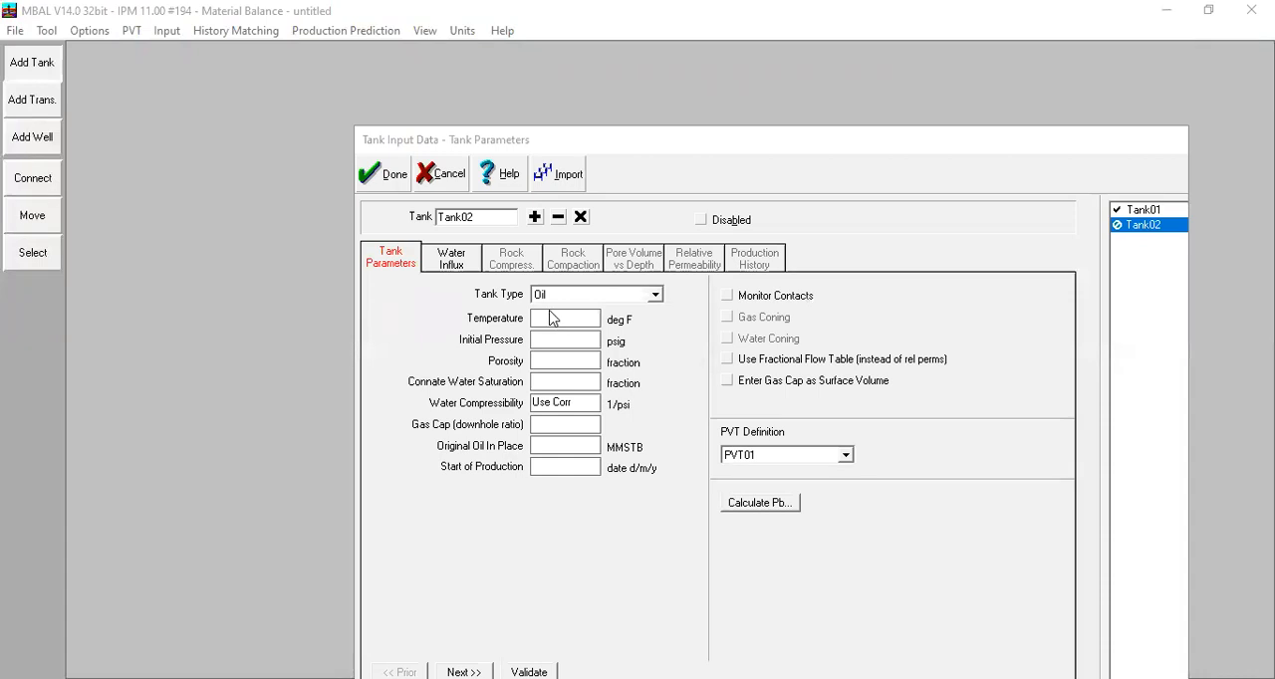
left_click(549, 323)
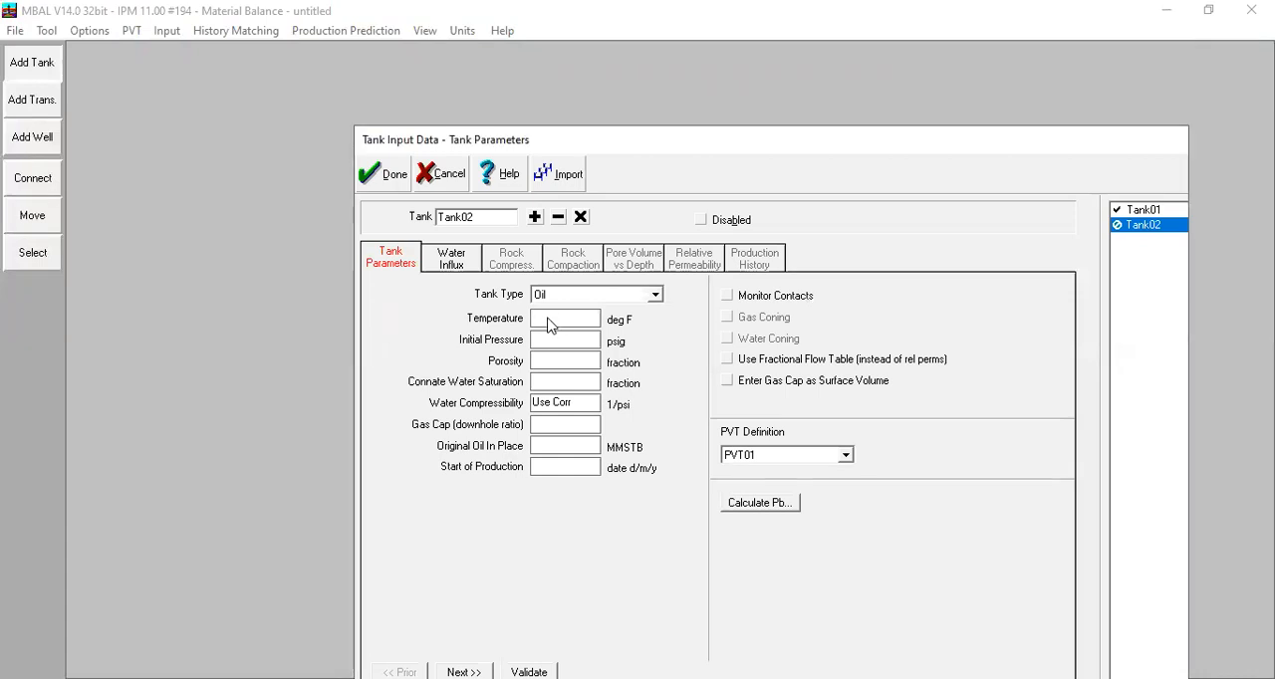
type("250")
key("Tab")
type("4000")
key("Tab")
type("0.")
type("25")
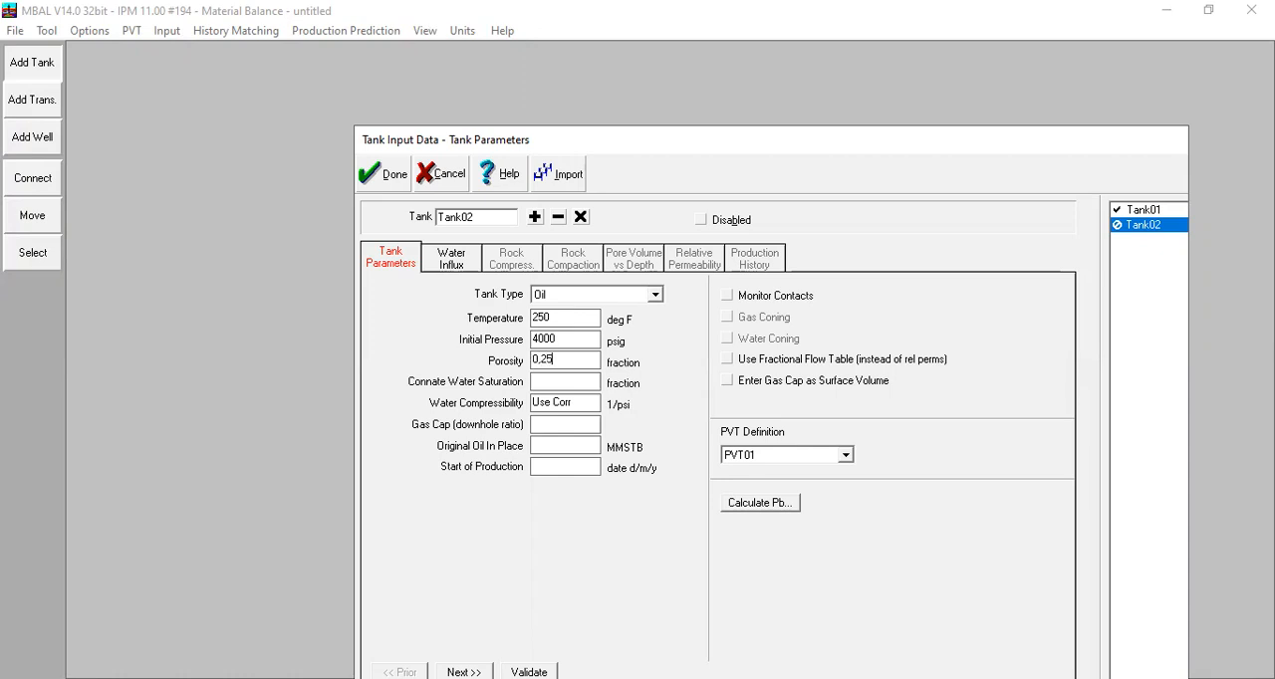
Step: Set Tank02's connate water saturation 0,15, water compressibility 3e-6, gas cap 0, original oil in place 150 MMSTB and production start 01/01/1990
left_click(578, 386)
type("0,15")
left_click(546, 406)
type("3e-6")
key("Tab")
type("0")
key("Tab")
type("150")
type("01/01/")
type("1990")
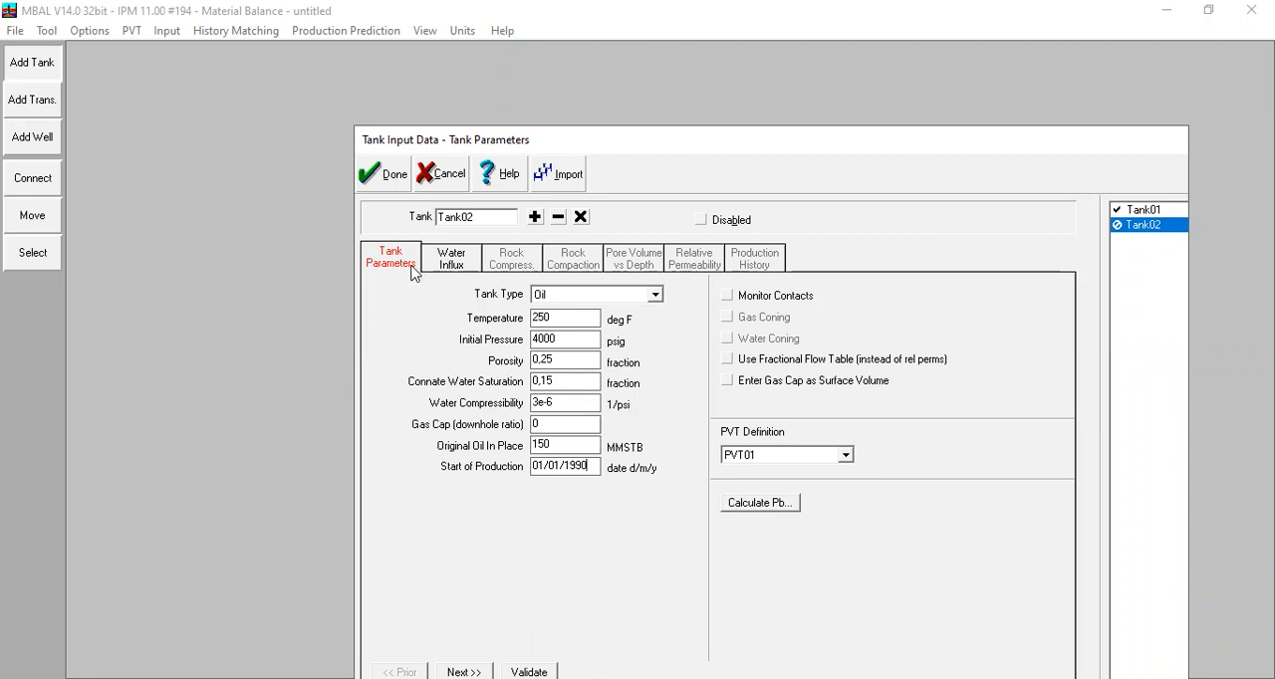
Step: Go through Tank02's rock and aquifer inputs, keeping no water influx, rock compressibility from correlation and rock compaction disabled
left_click(452, 258)
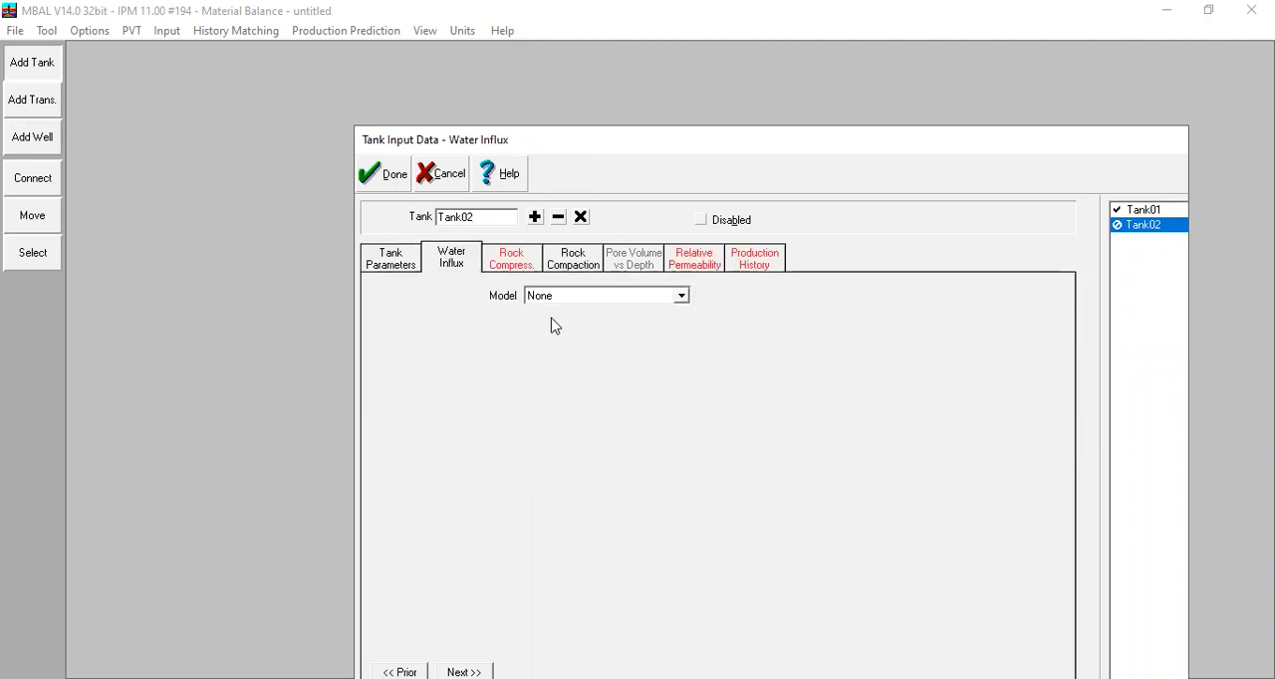
left_click(528, 275)
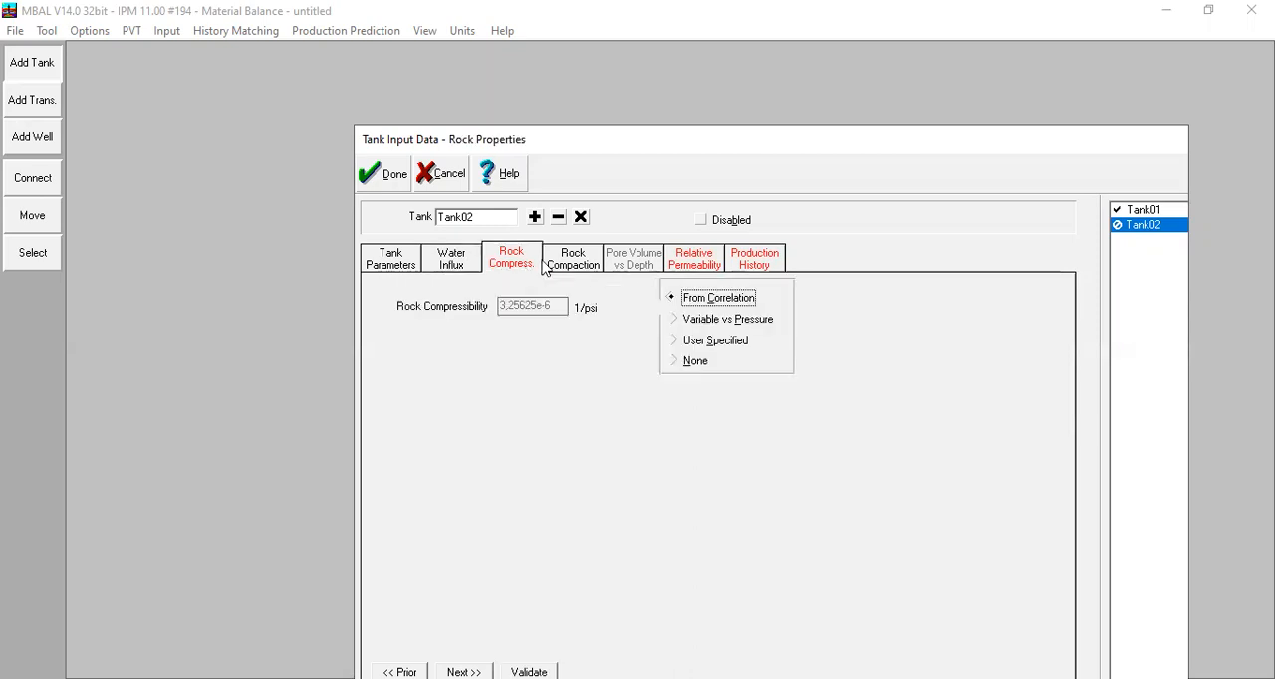
left_click(573, 265)
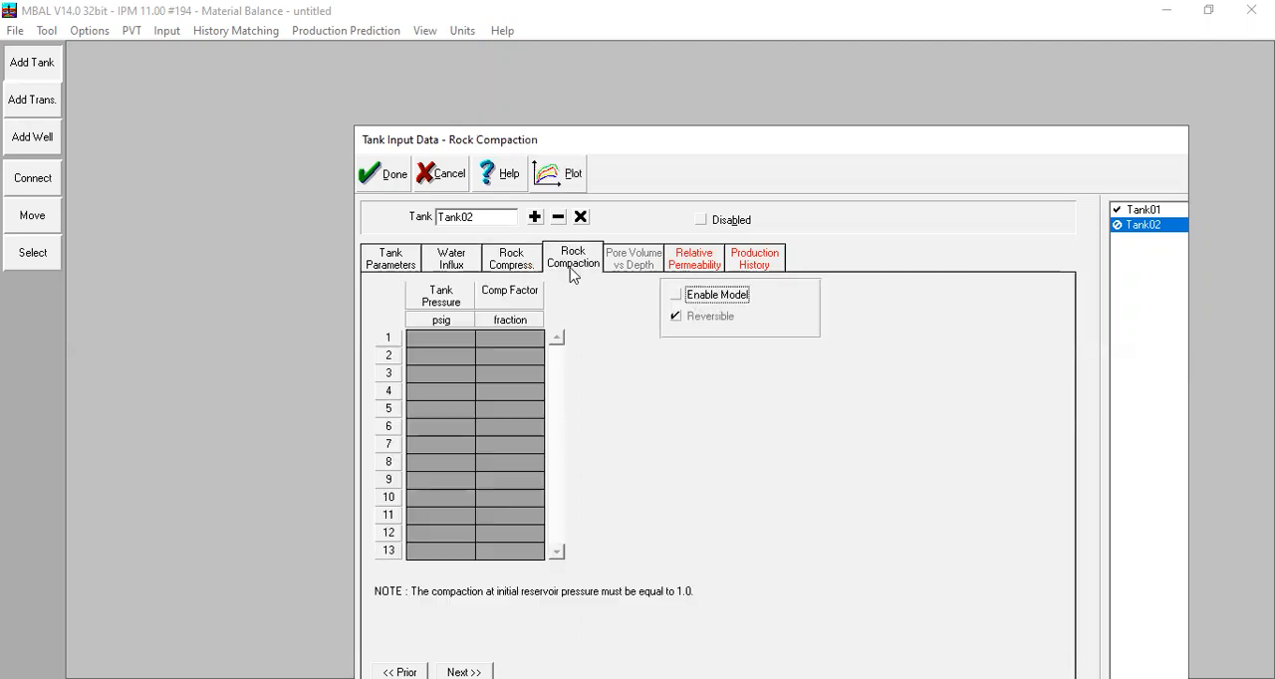
Step: Enter Tank02's Krw Corey values: residual saturation 0,15, end point 0,97 and exponent 1,3
left_click(676, 265)
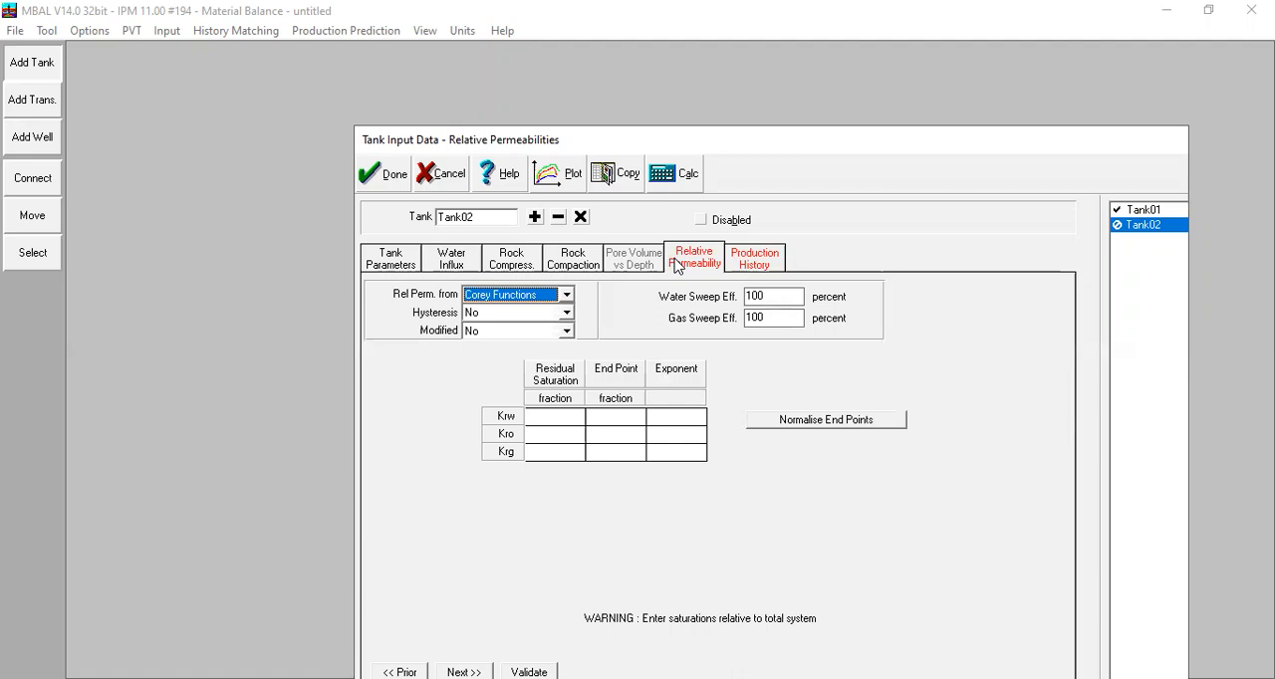
left_click(550, 422)
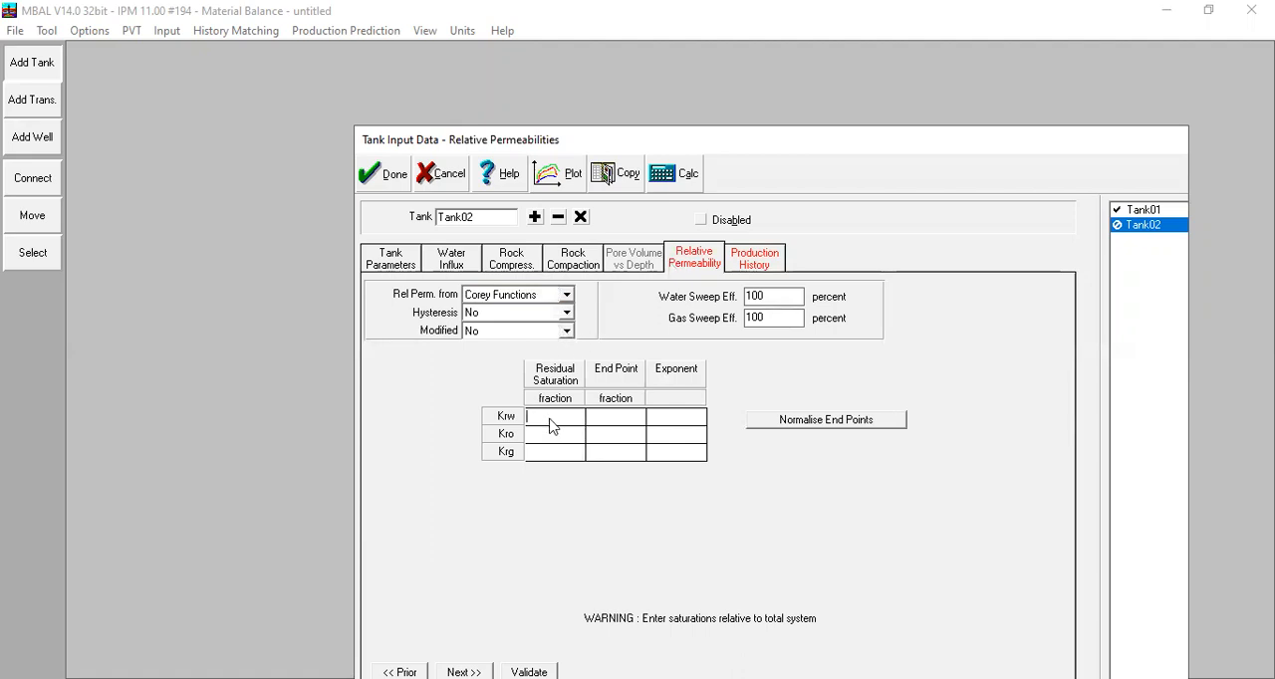
type("0,15")
key("Tab")
type("0,97")
key("Tab")
type("1,3")
key("Tab")
type("0,15")
Step: Enter Tank02's remaining Corey values (residual saturation, end point, exponent): Kro 0,15, 0,8, 1,5 and Krg 0,05, 0,95, 1
key("Tab")
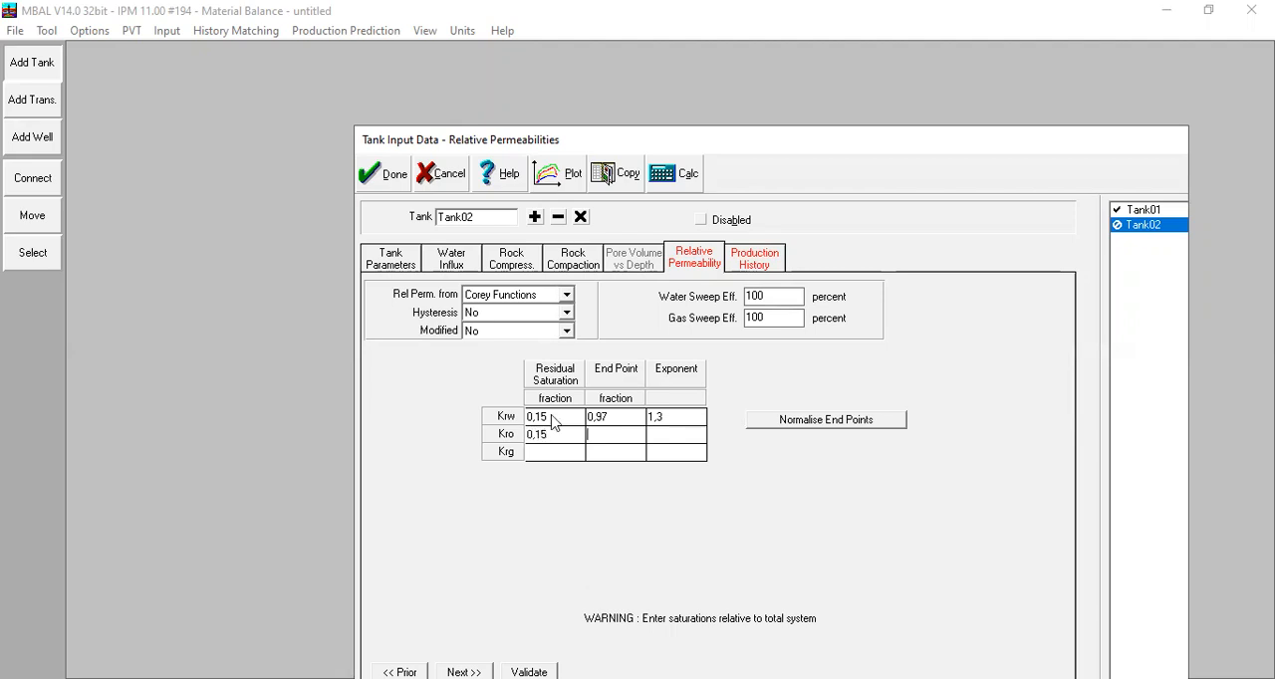
type("0,8")
key("Tab")
type("1,5")
key("Tab")
type("0,05")
key("Tab")
type("0,9")
key("Tab")
type("1")
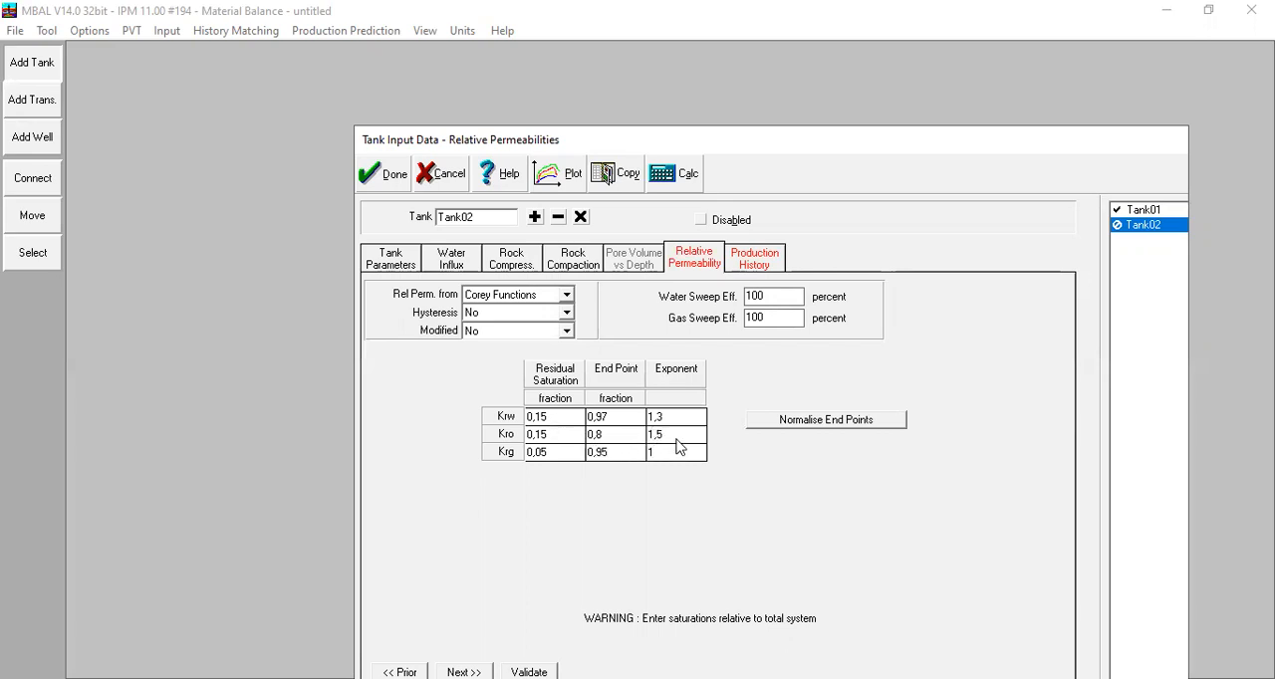
Step: Plot Tank02's relative permeabilities full screen, showing only the Krw vs Sw and Kro vs Sw curves
left_click(556, 170)
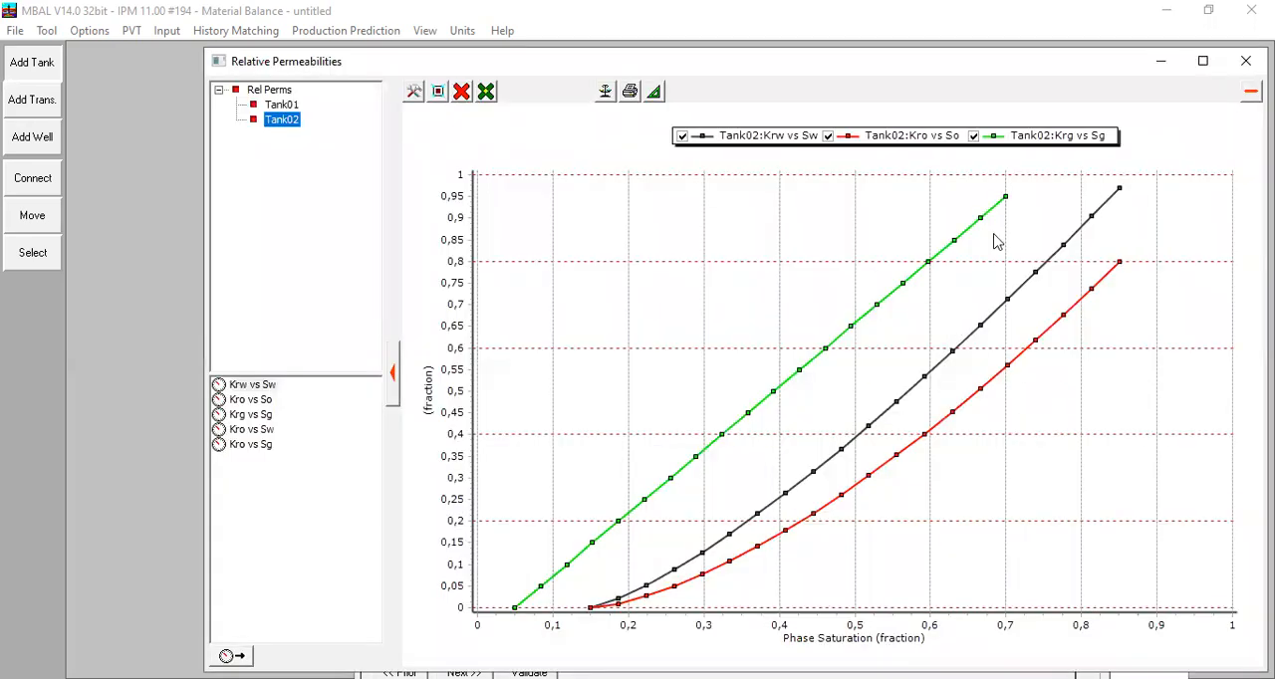
left_click(1202, 62)
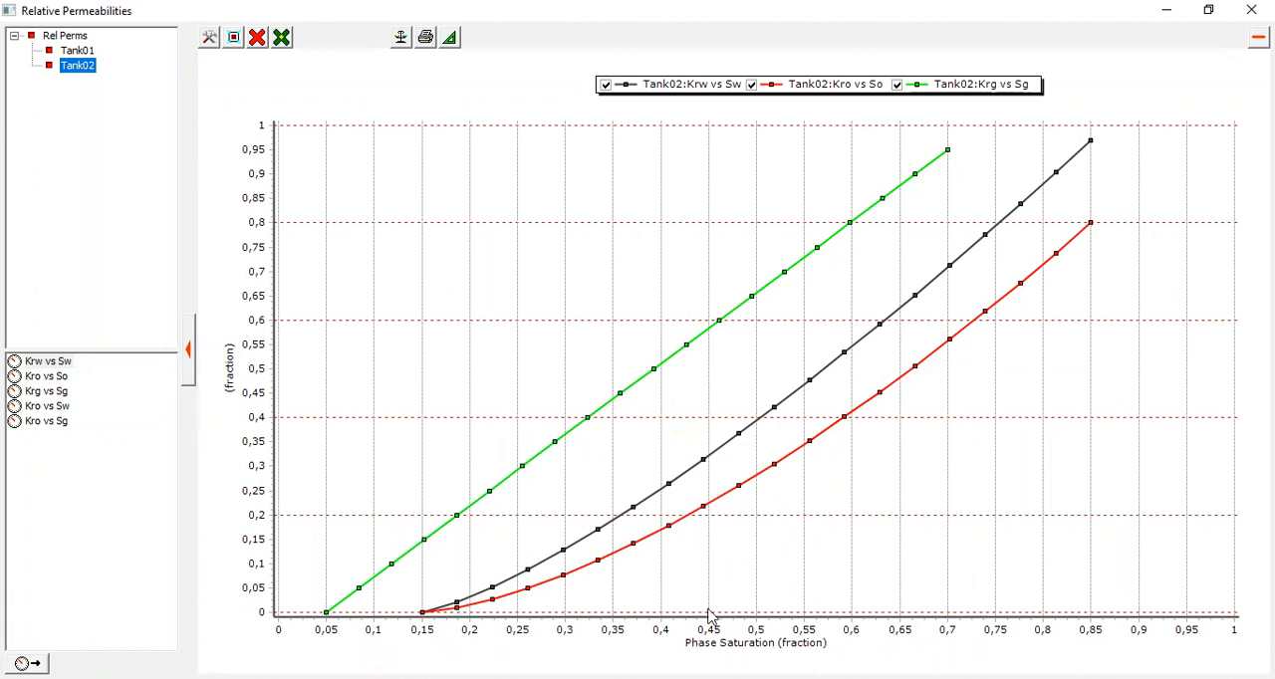
left_click(92, 53)
left_click(78, 68)
left_click(257, 38)
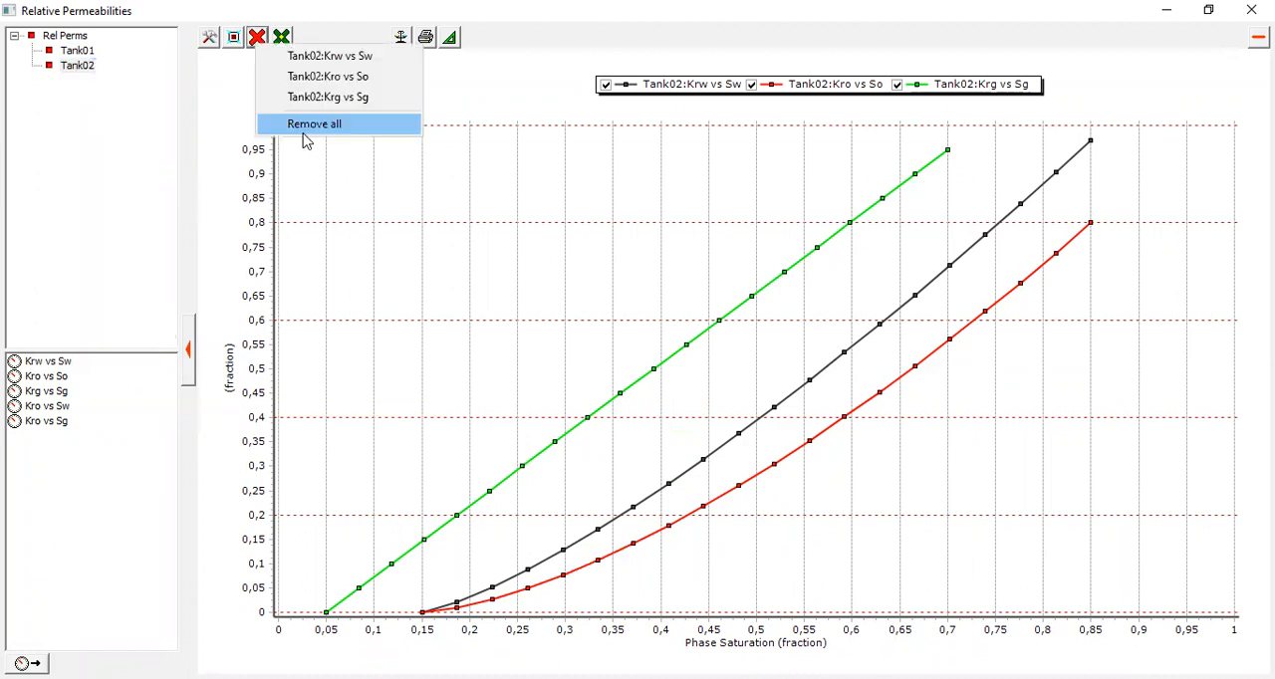
left_click(304, 132)
double_click(54, 364)
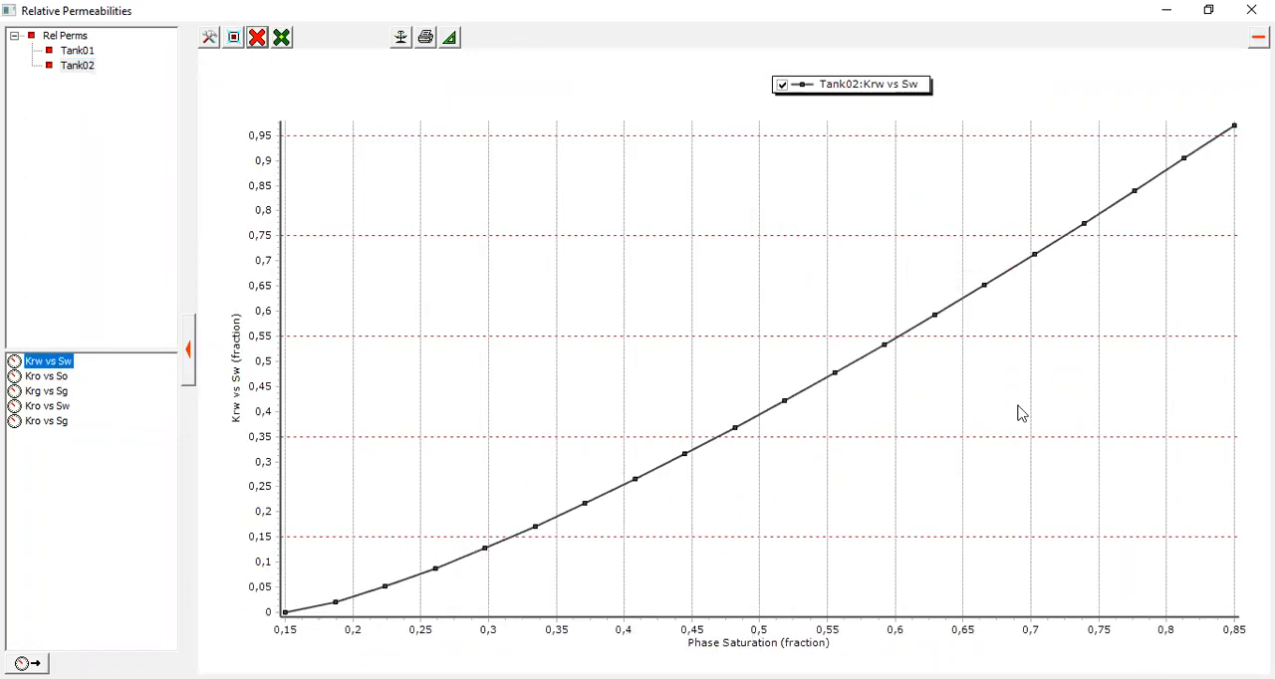
double_click(50, 409)
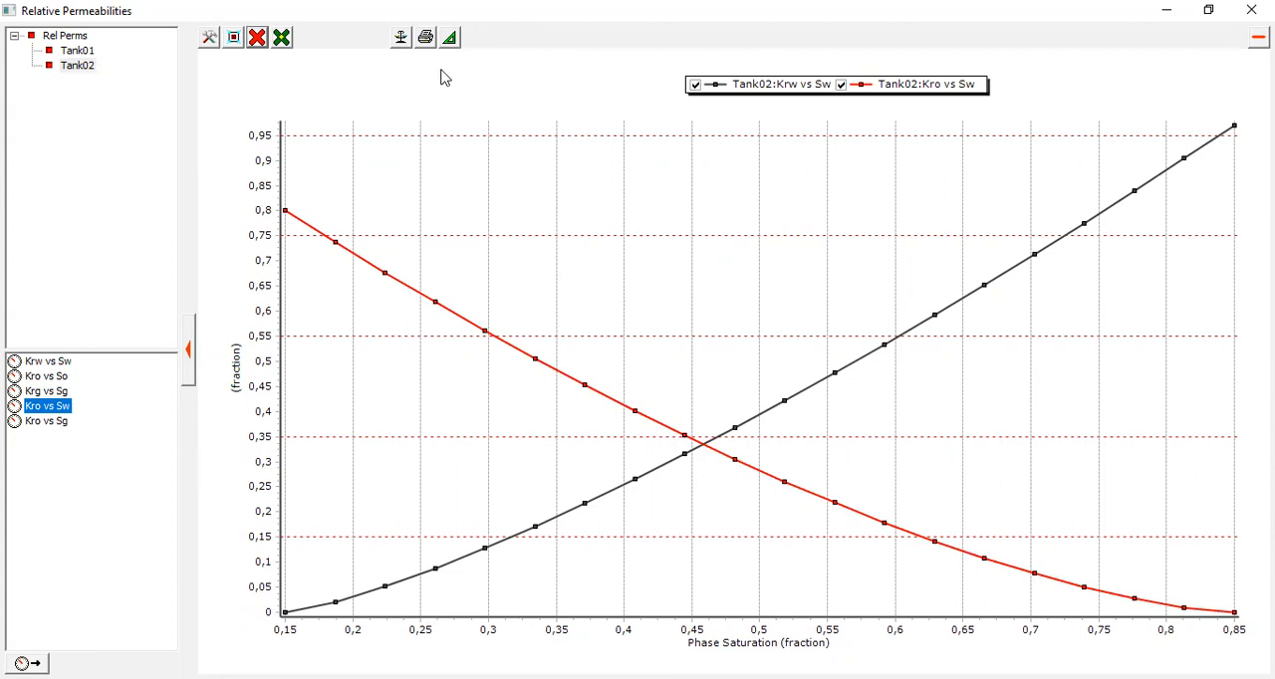
Step: Replace the oil-water curves with Kro vs So alone, and that with Kro vs Sg and Krg vs Sg together
left_click(258, 38)
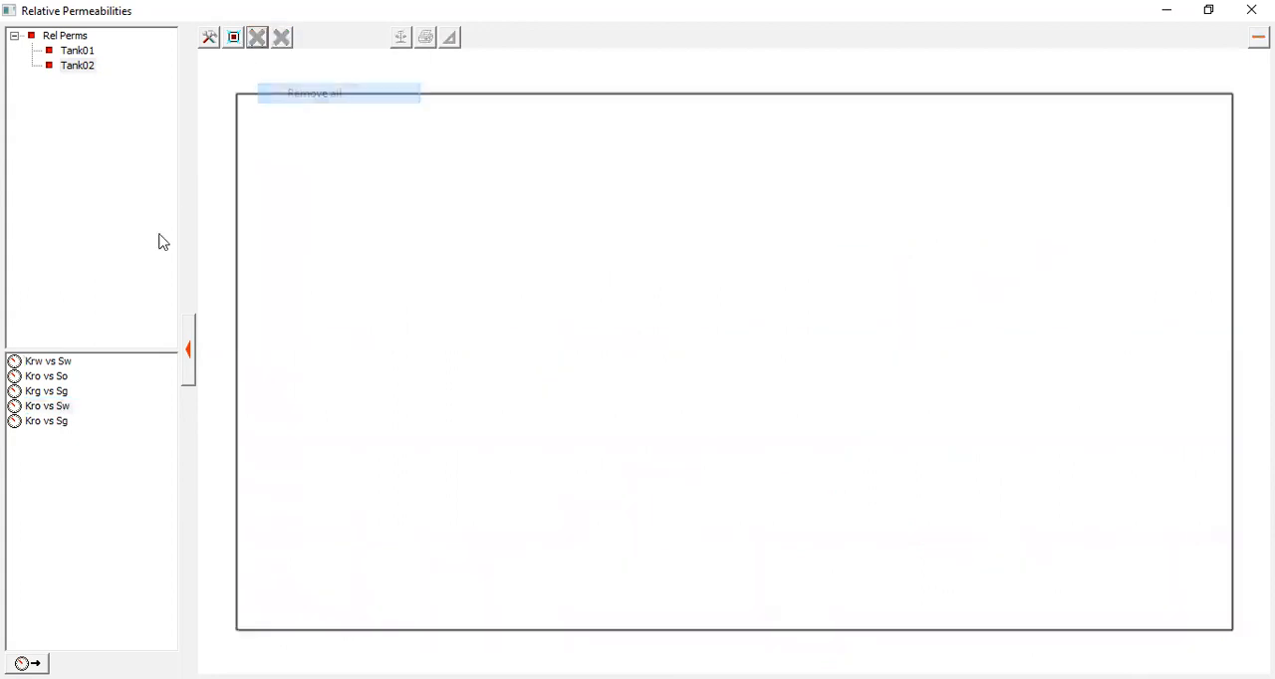
double_click(55, 382)
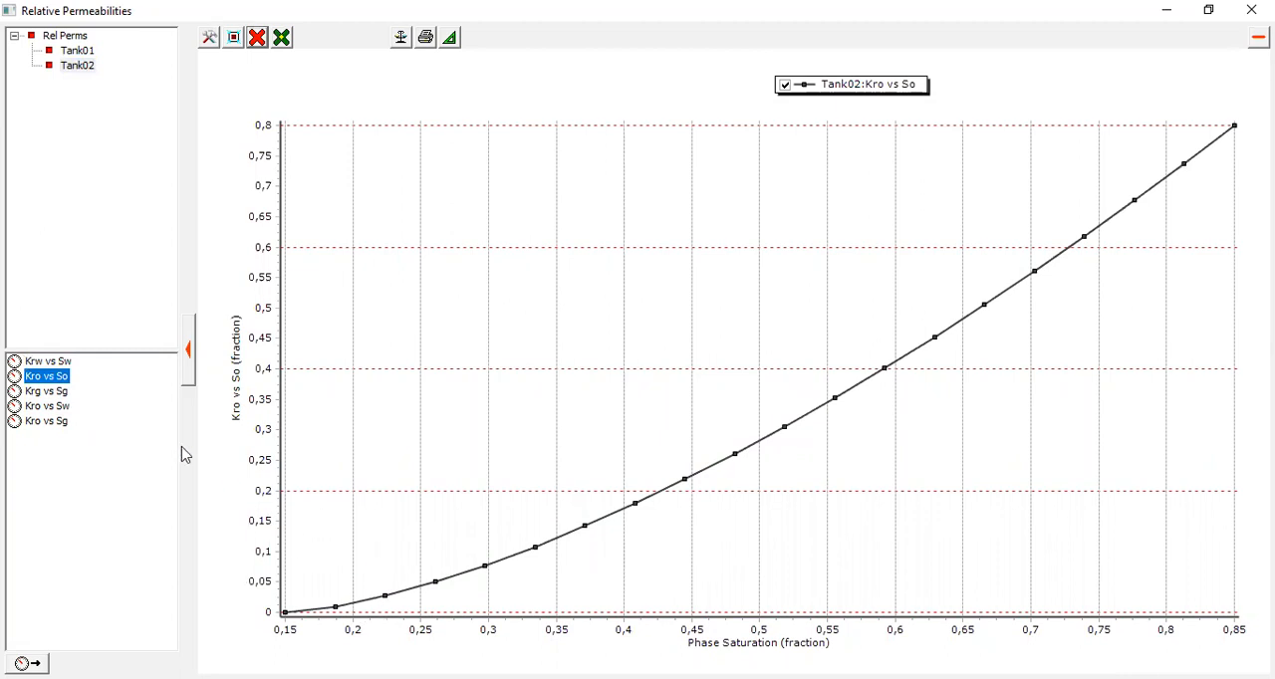
left_click(258, 40)
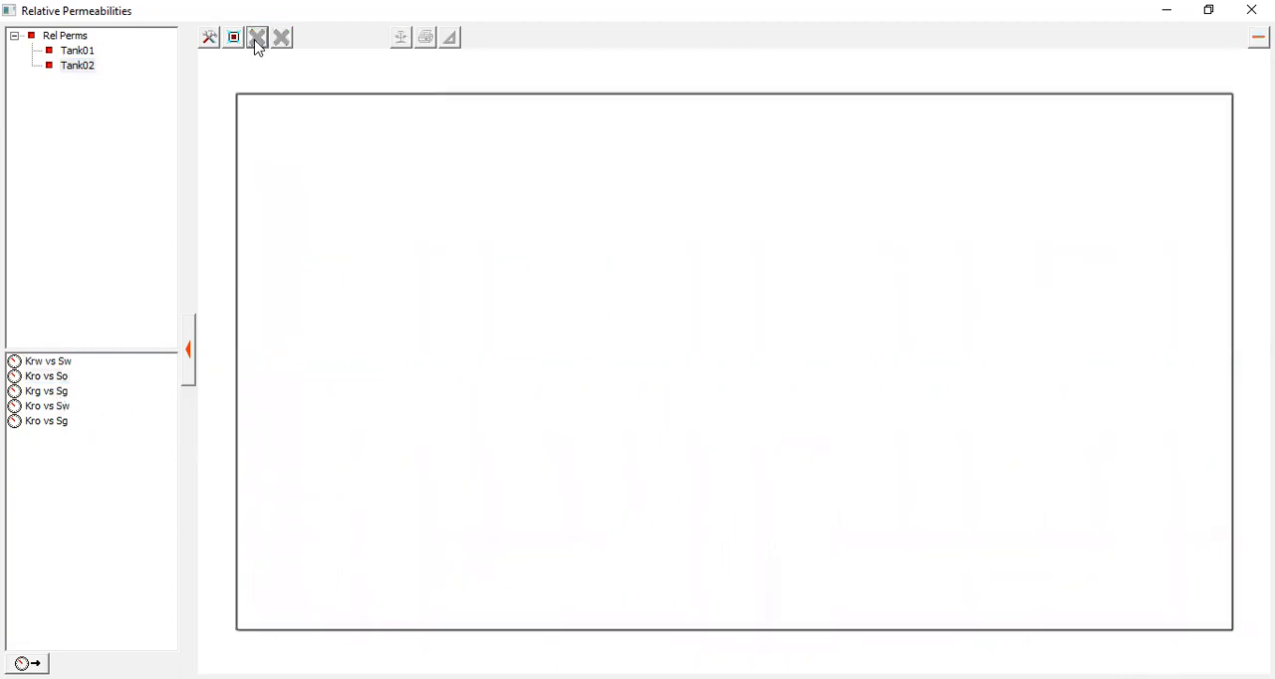
left_click(54, 424)
left_click(55, 425)
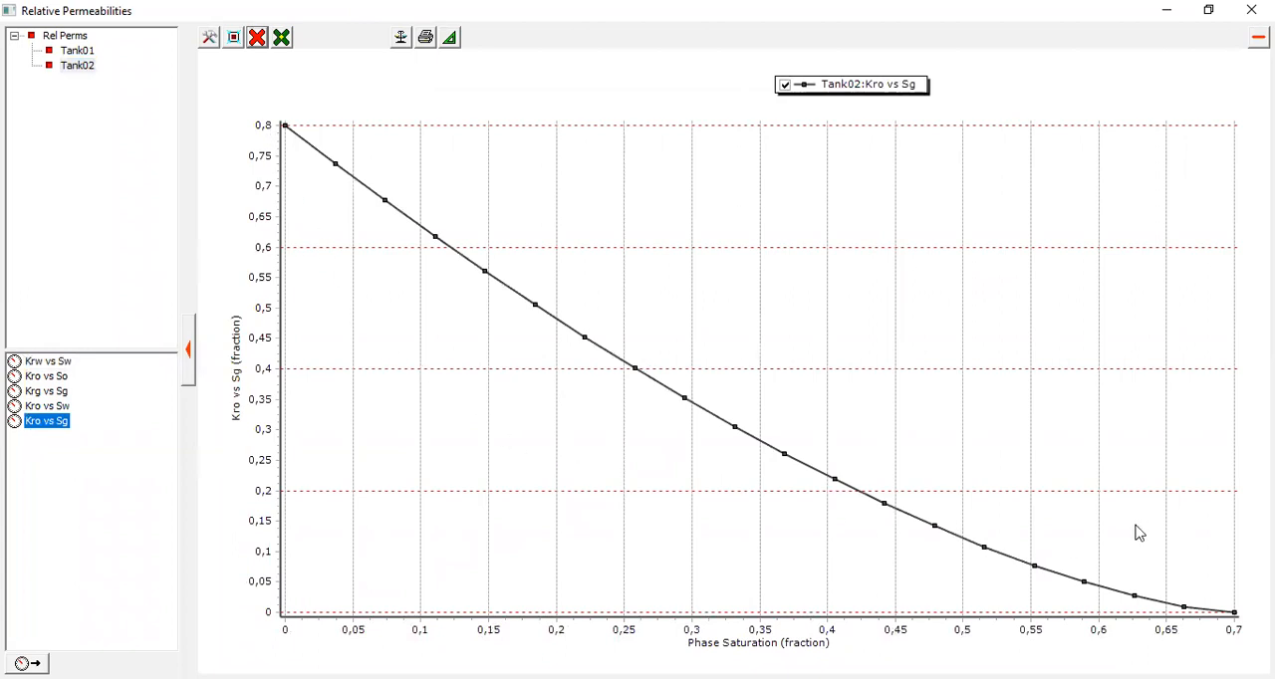
left_click(50, 394)
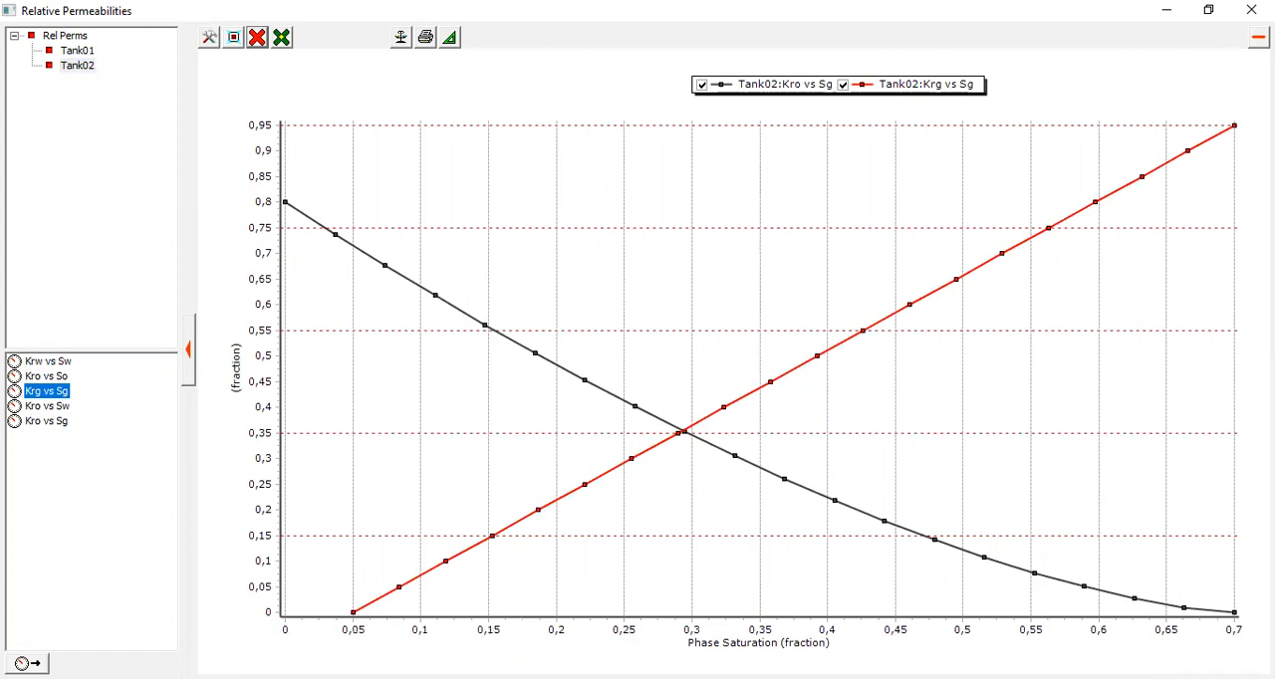
Step: Close the relative permeability plot and accept Tank02's input data with its production history left empty
left_click(1251, 10)
left_click(757, 261)
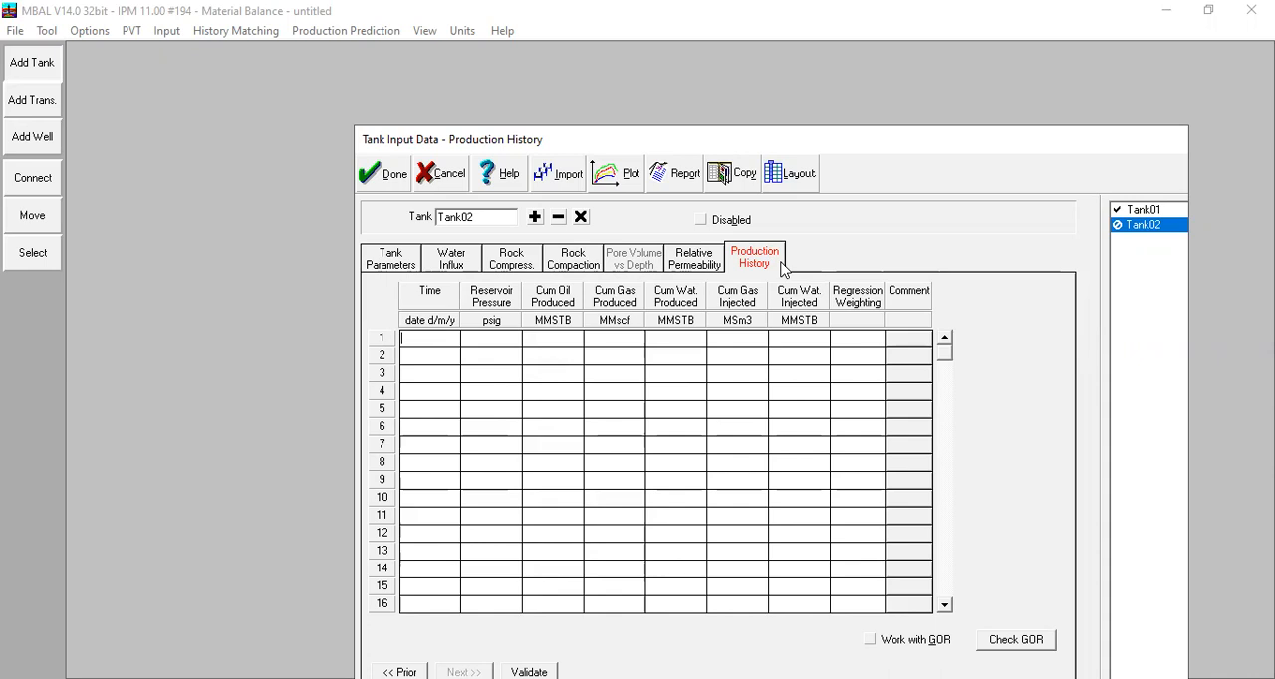
left_click(371, 178)
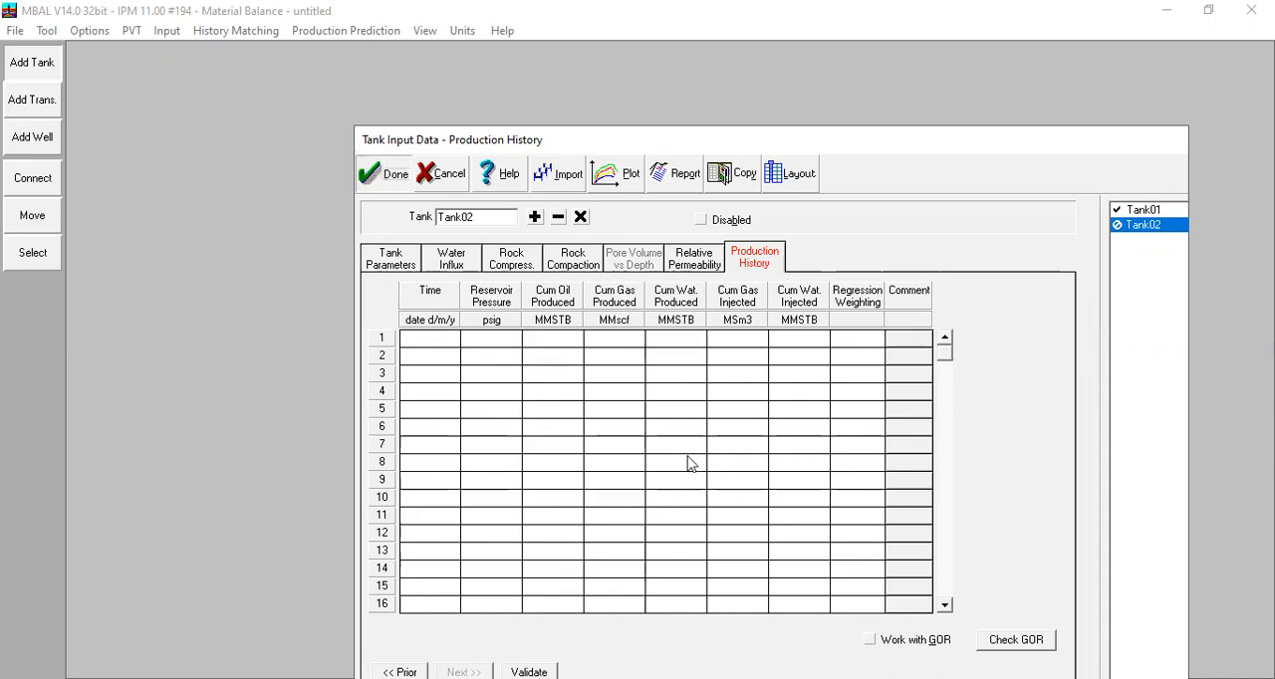
Step: Move Tank02 slightly so that it lines up directly below Tank01
left_click(44, 228)
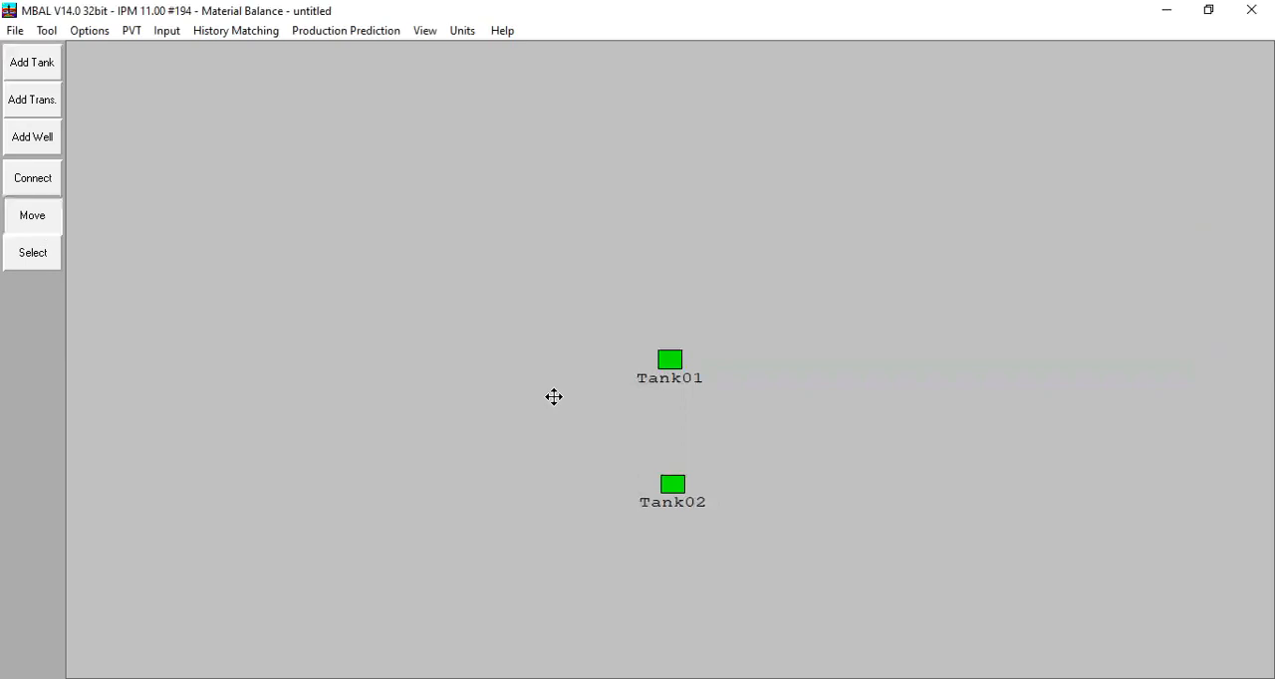
left_click(673, 484)
left_click_drag(672, 485, 671, 484)
left_click(49, 230)
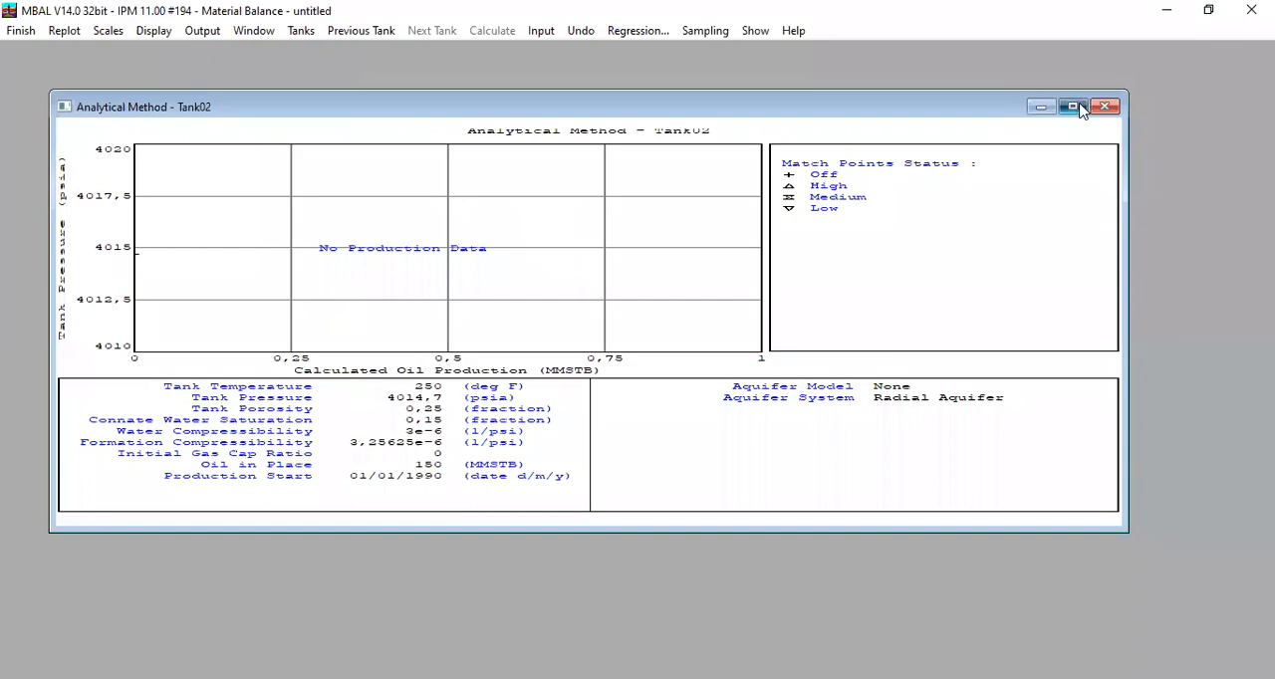
Step: Maximise the Analytical Method plot of Tank02 and switch it to Tank01 to examine the match
left_click(1067, 106)
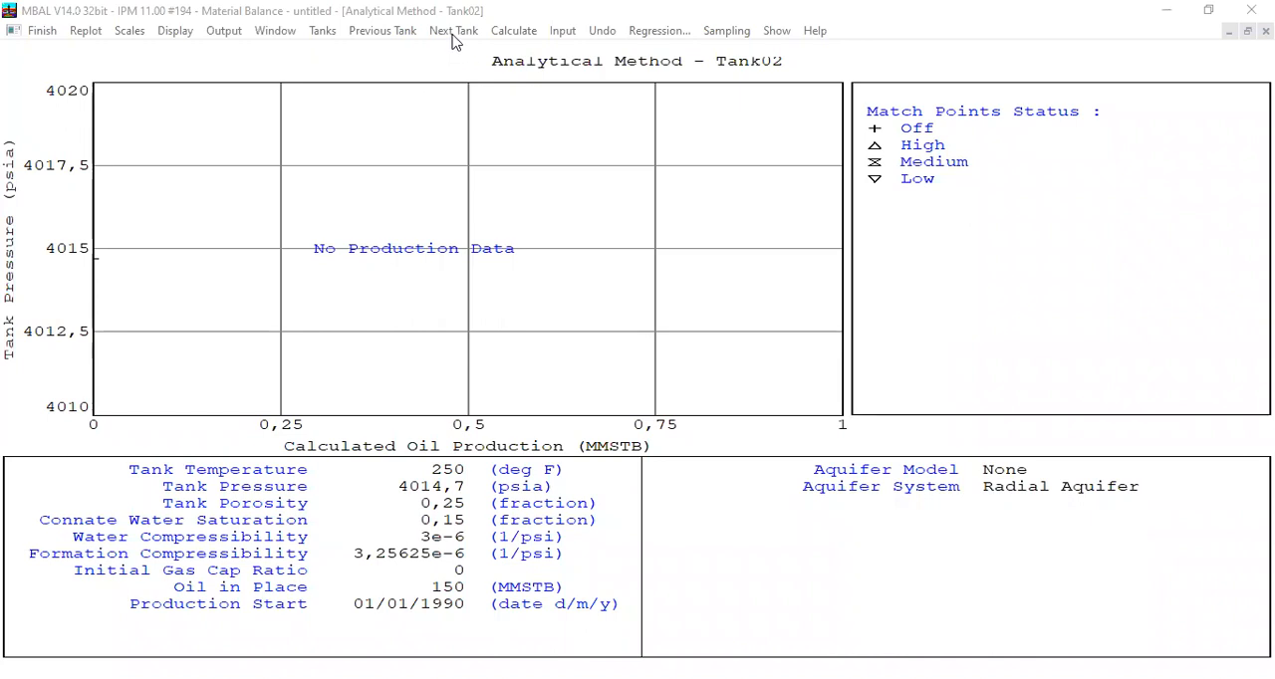
left_click(378, 36)
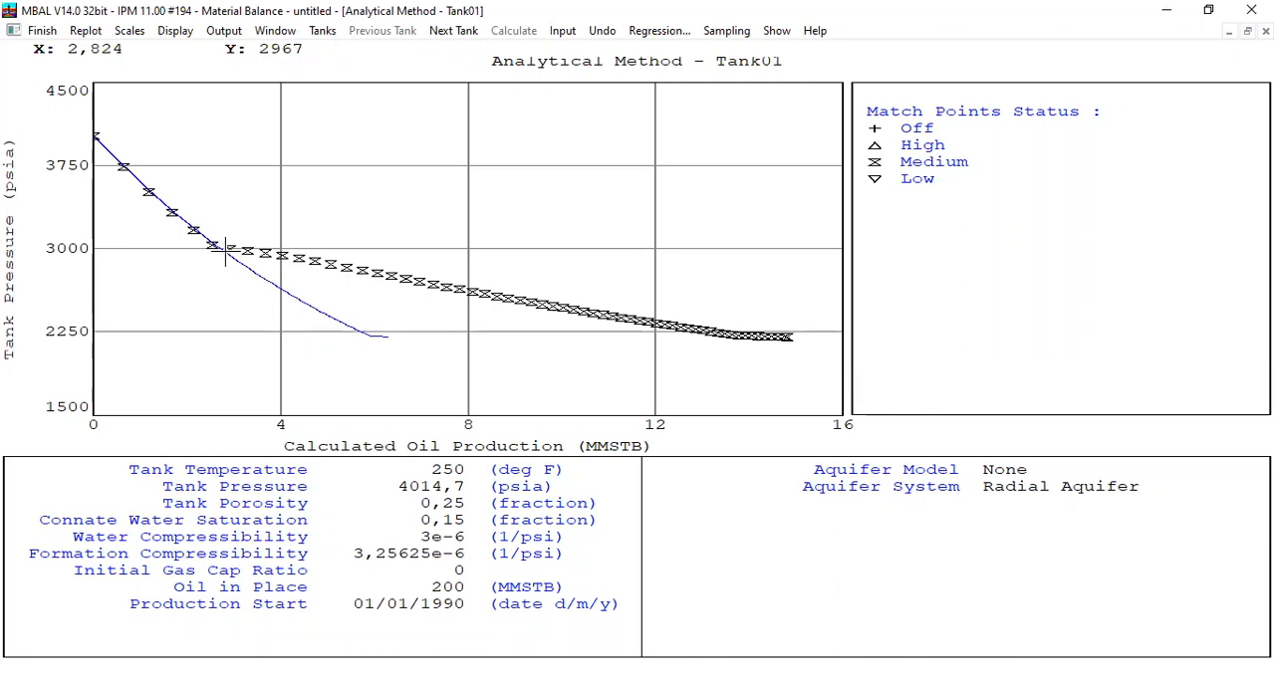
Step: Inspect the match points beyond the simulated curve on Tank01's Analytical Method plot and close the plot
mouse_move(227, 251)
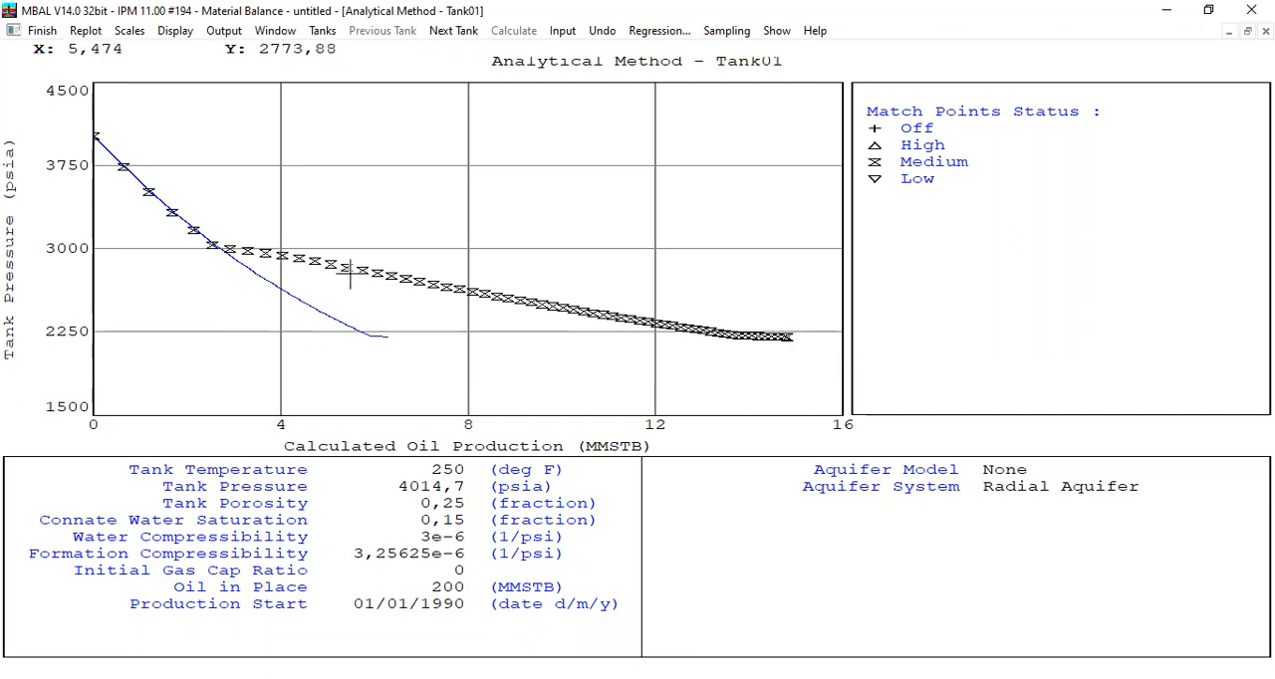
mouse_move(350, 277)
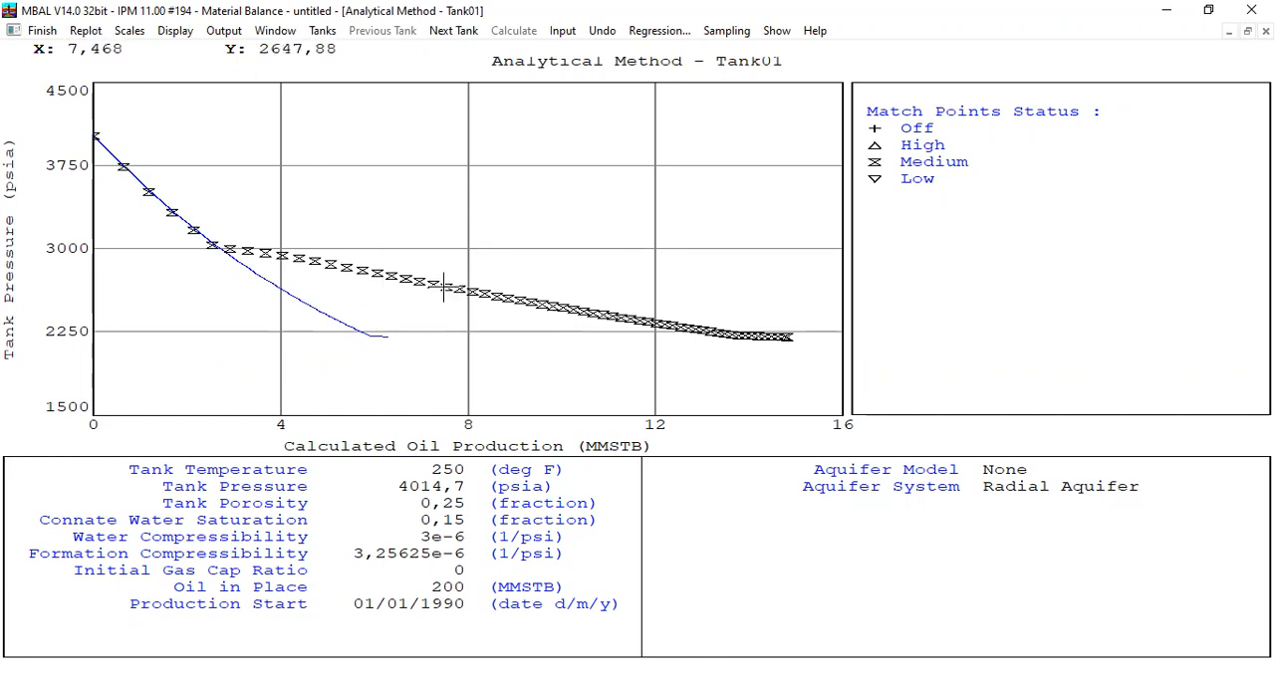
mouse_move(444, 288)
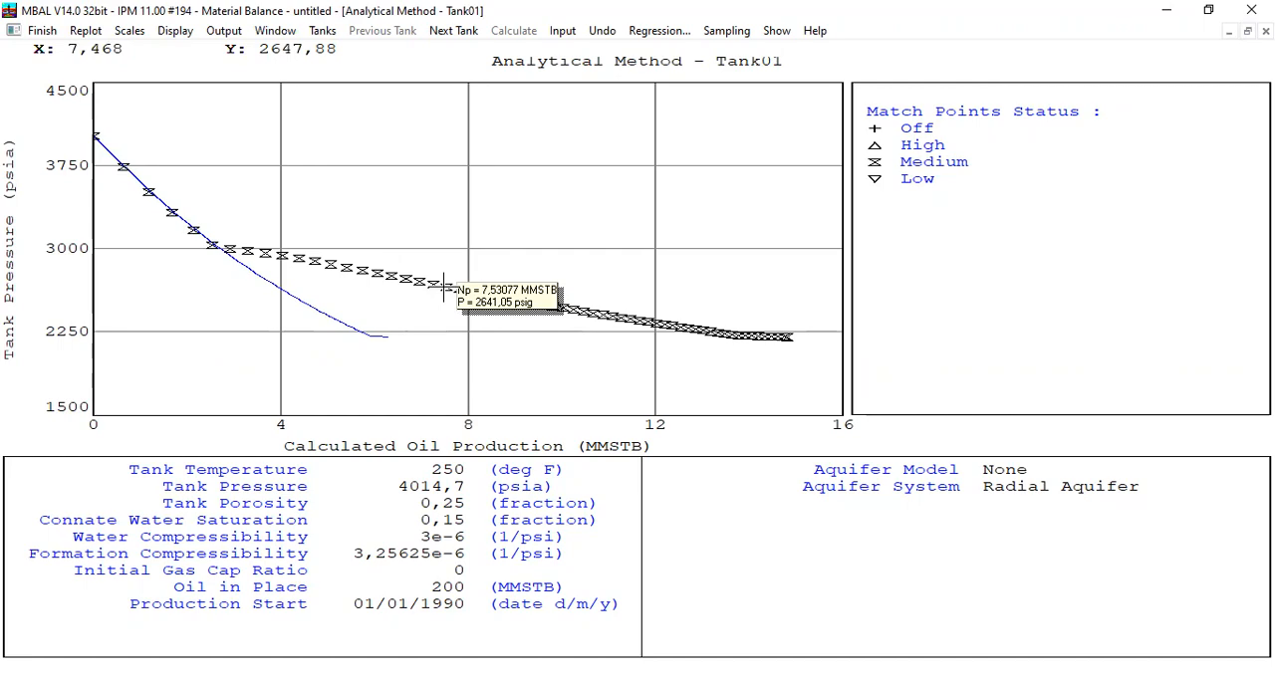
left_click(41, 30)
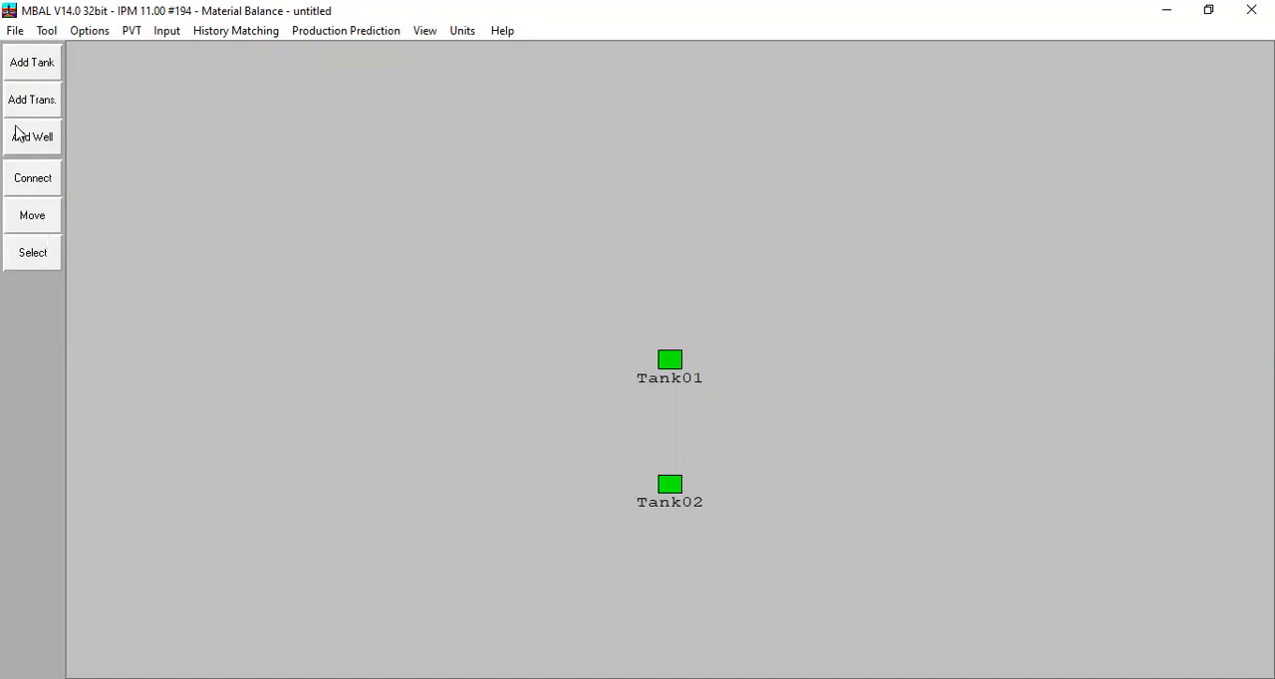
Step: Add a transmissibility between the two tanks and set its connection from Tank01 to Tank02
left_click(24, 104)
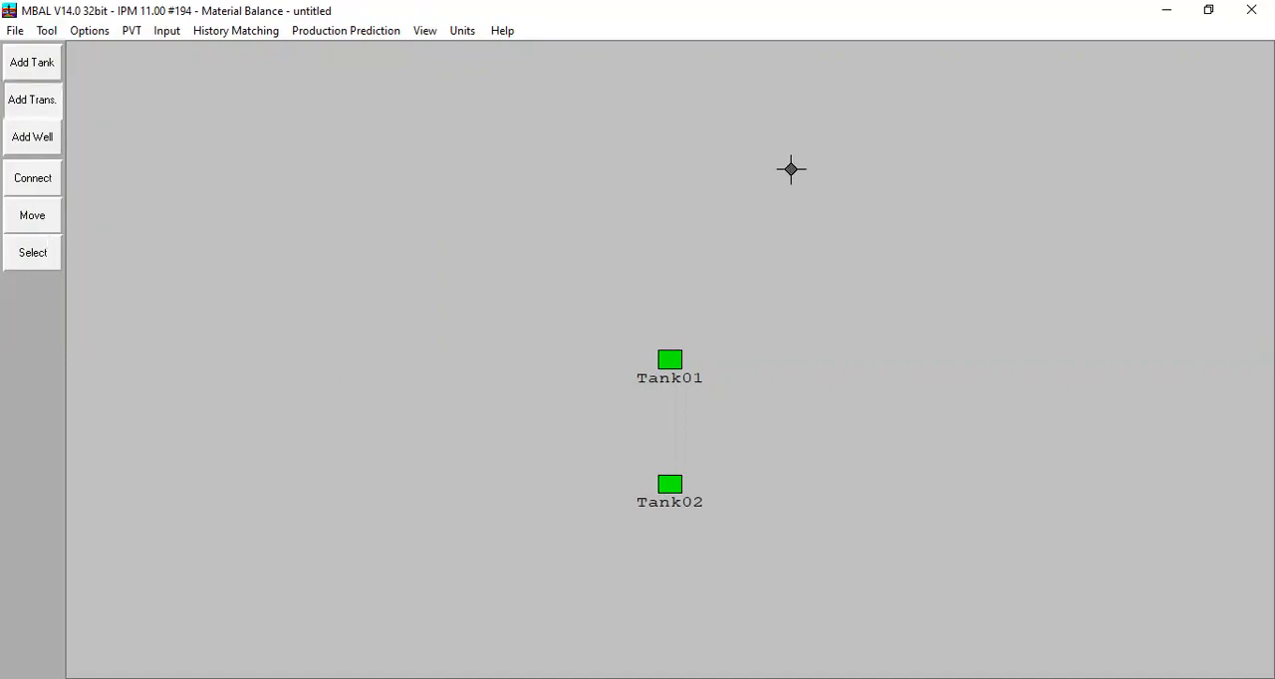
left_click(677, 400)
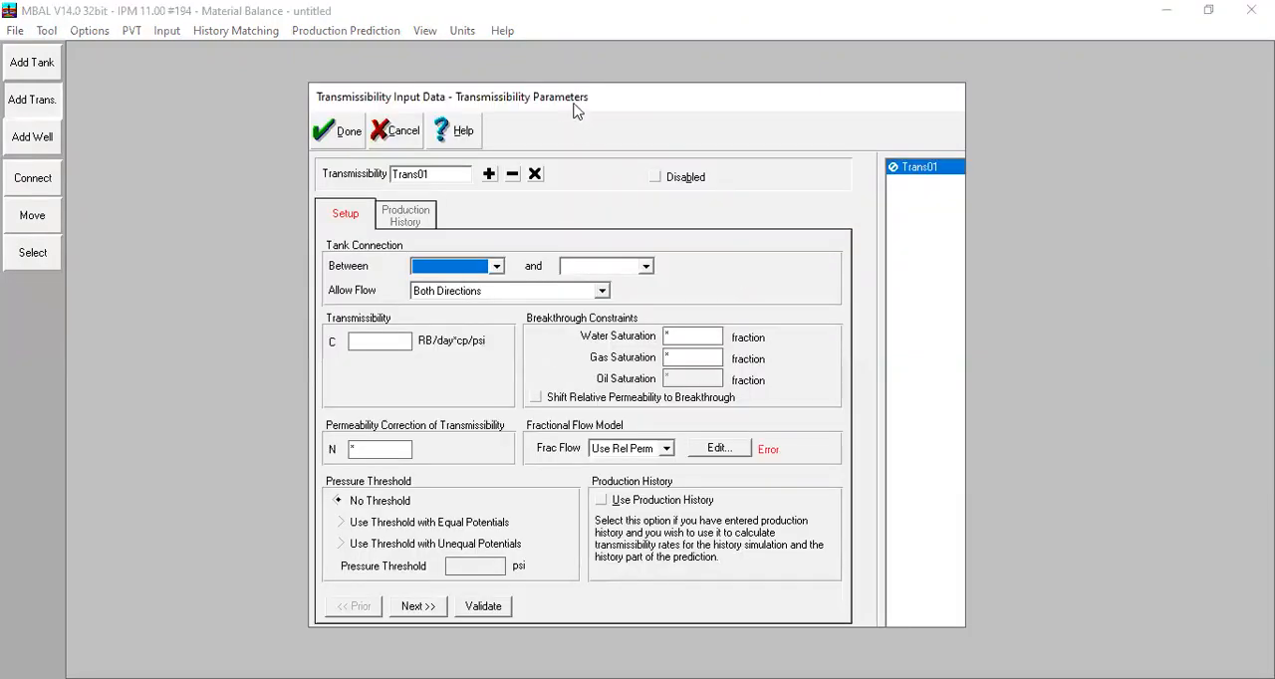
left_click_drag(581, 97, 746, 105)
left_click(626, 280)
left_click(628, 291)
left_click(788, 279)
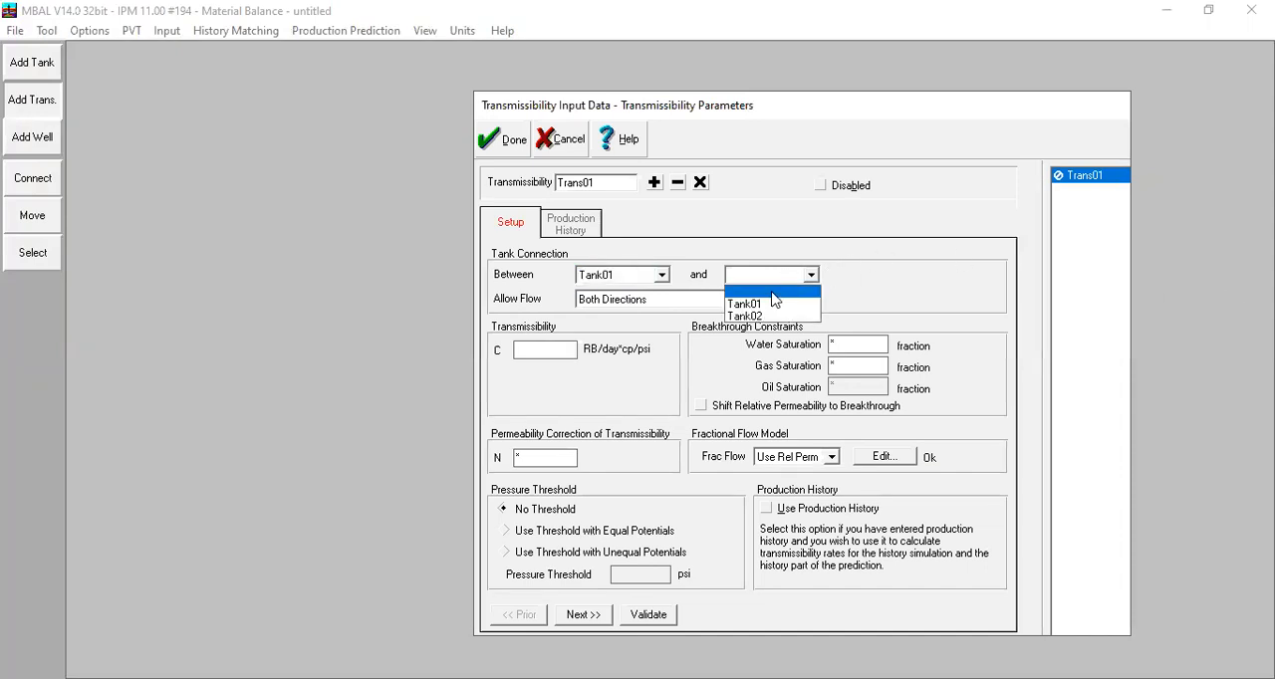
left_click(767, 304)
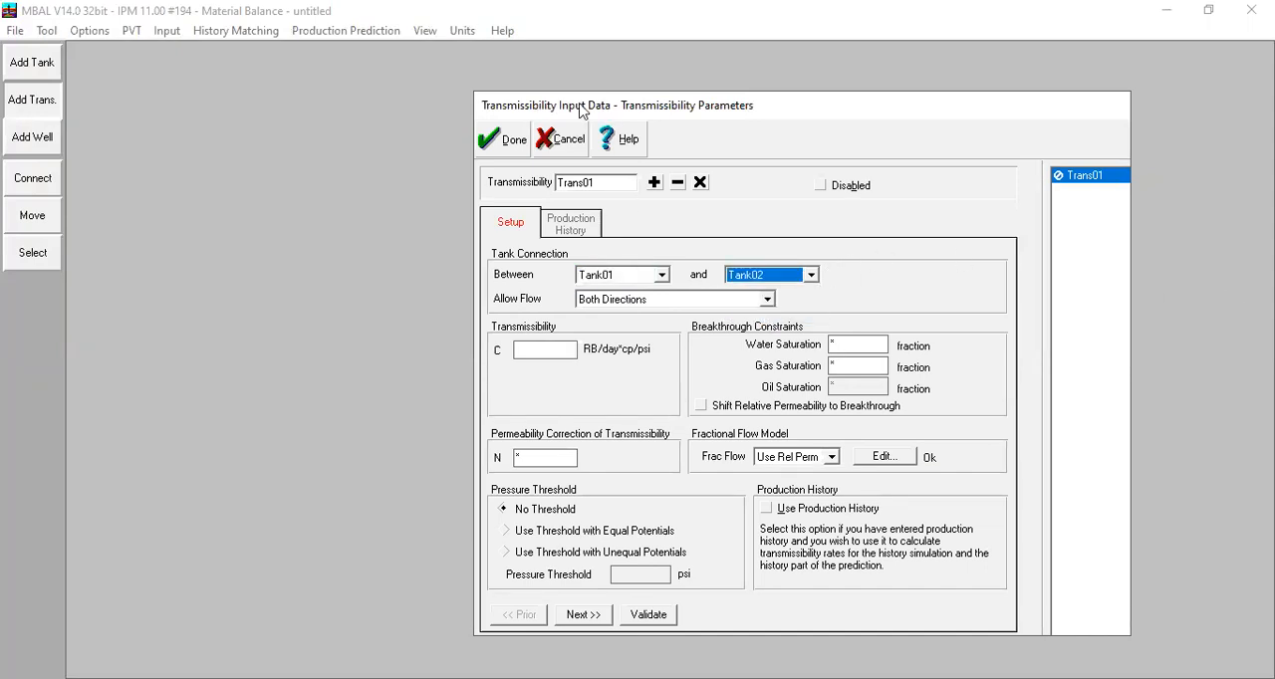
left_click_drag(581, 109, 351, 108)
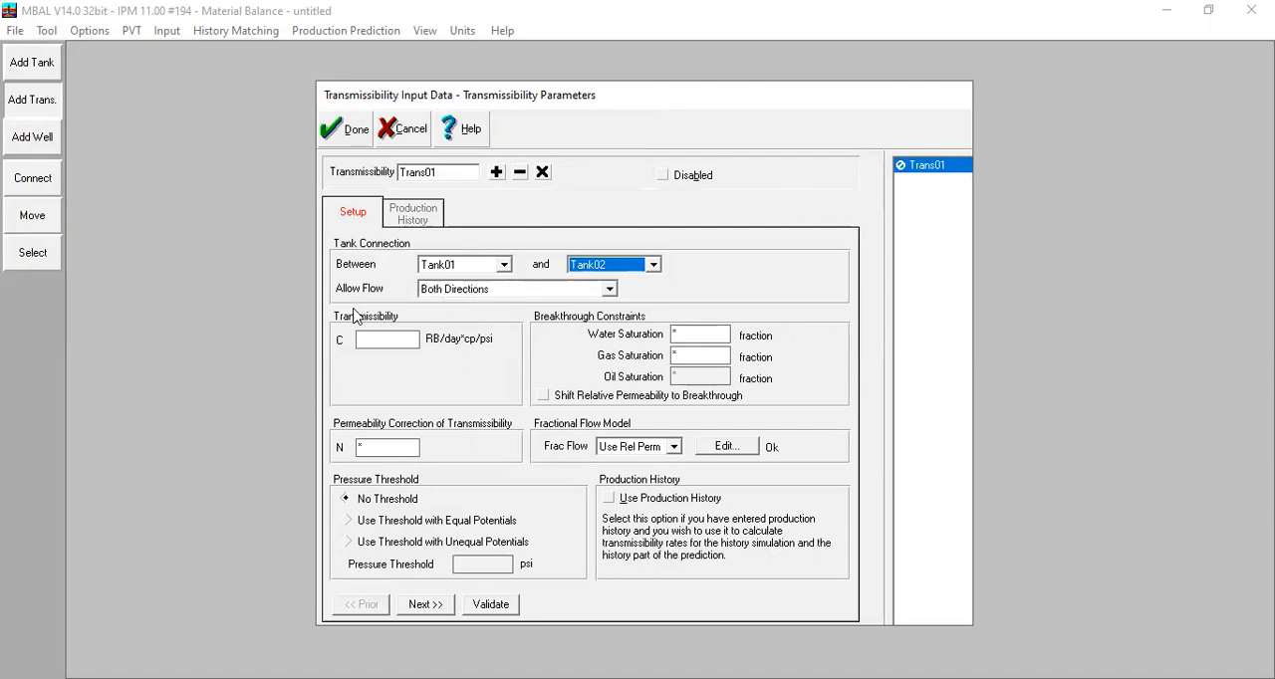
Step: Set the transmissibility constant C to 2 RB/day*cp/psi and the fractional flow model to Use Tank
left_click(375, 343)
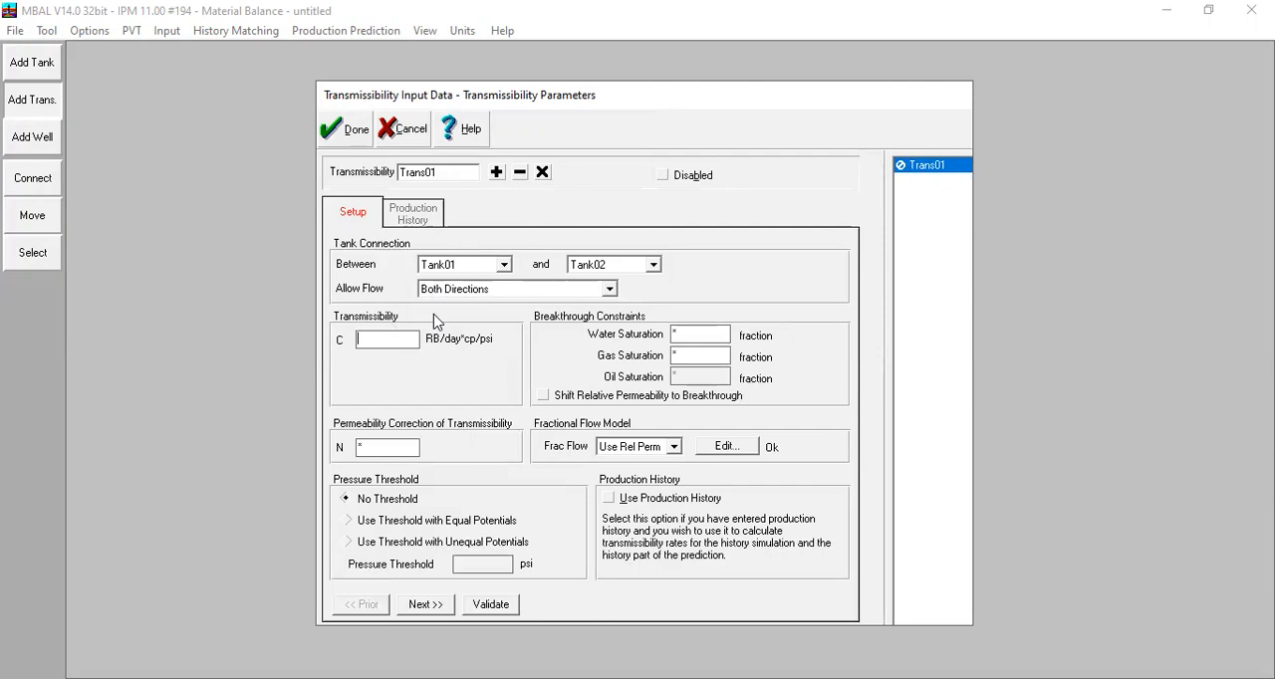
type("2")
left_click(672, 447)
left_click(652, 464)
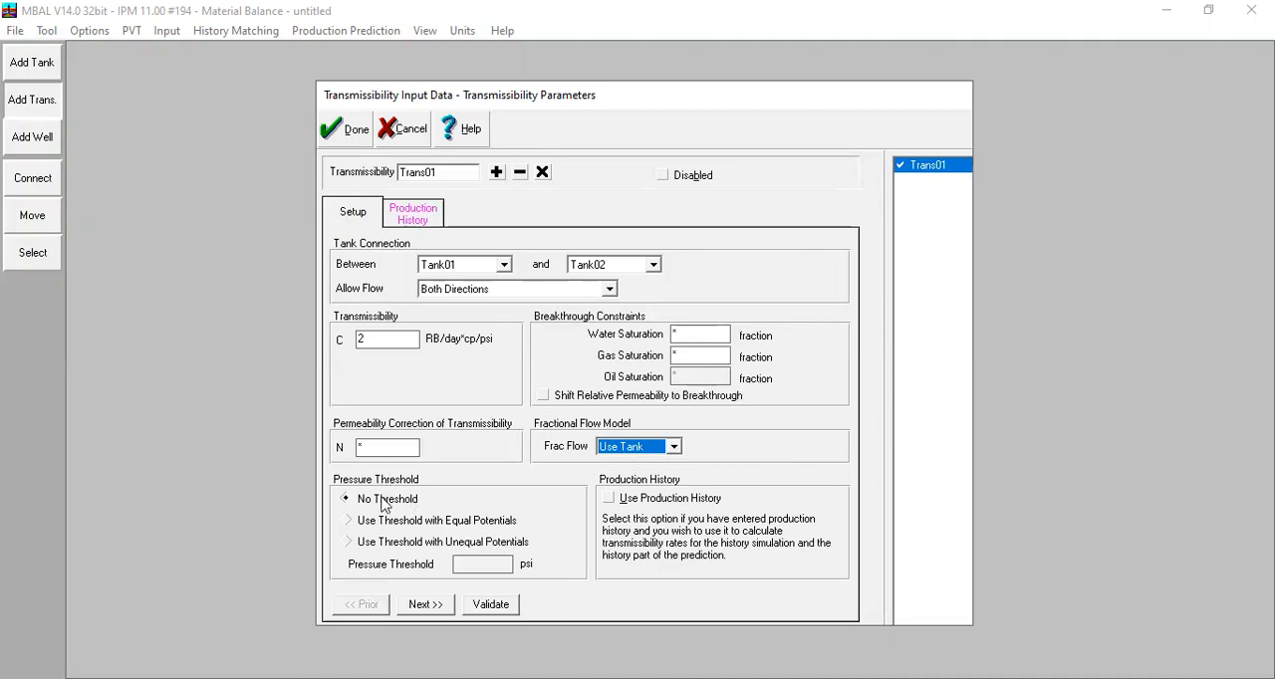
Step: Apply a 1000 psi pressure threshold using the Unequal Potentials option and accept the transmissibility data
left_click(362, 541)
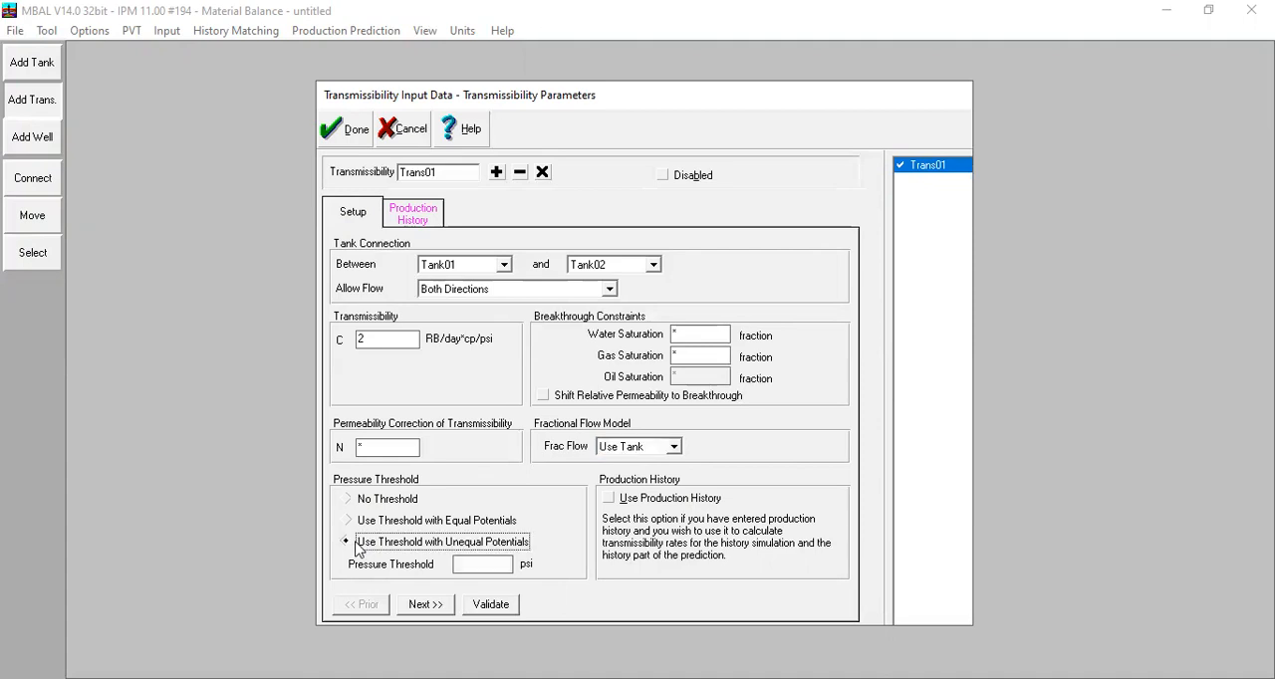
left_click(467, 564)
type("1000")
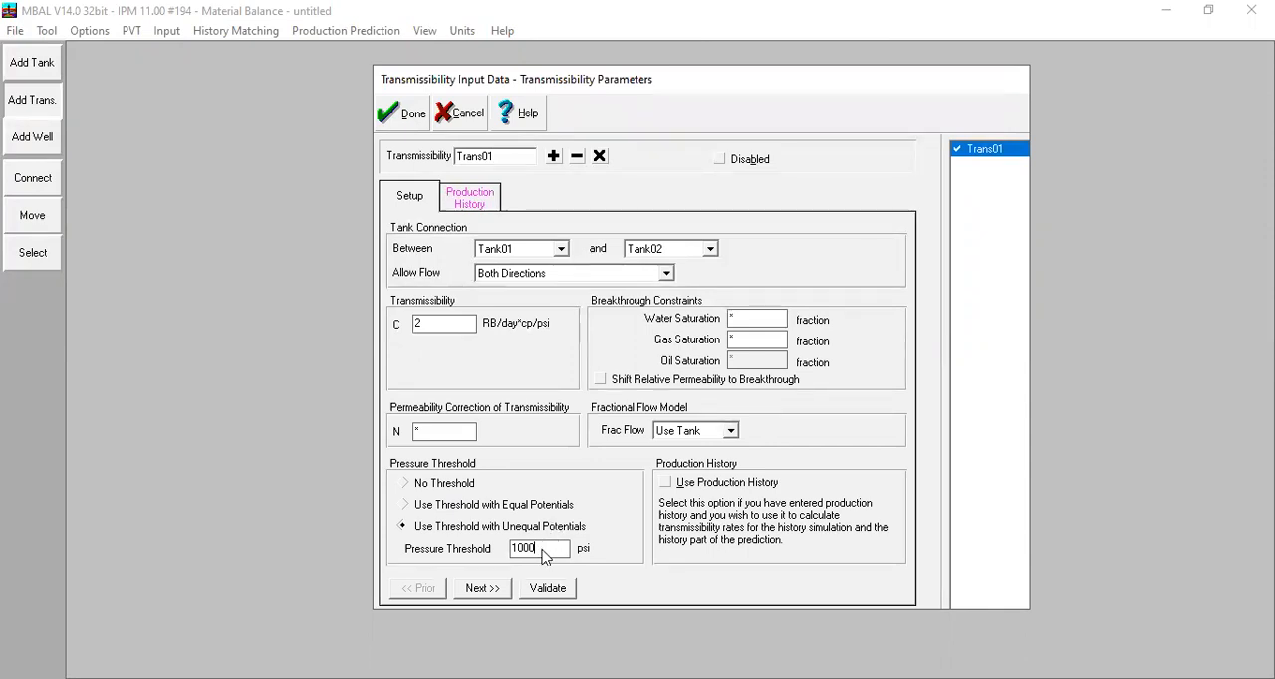
left_click(544, 556)
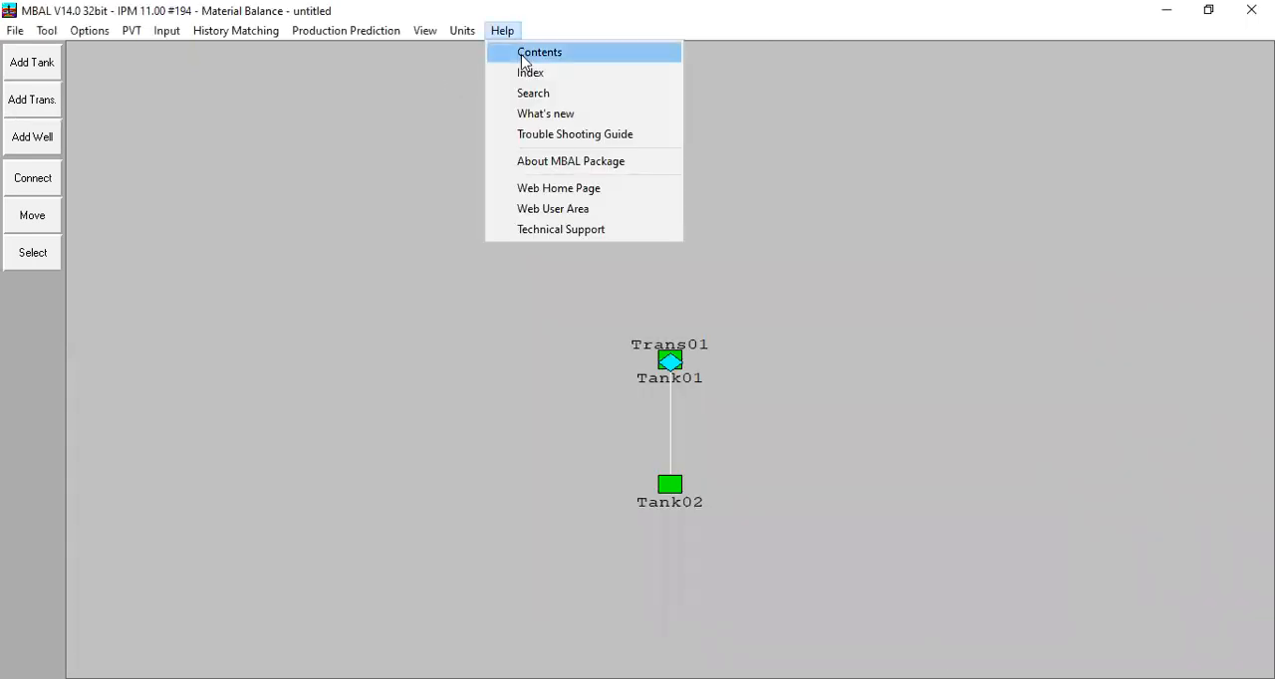
Step: Search the program help for "threshold" and open the Transmissibility Parameters topic
left_click(525, 61)
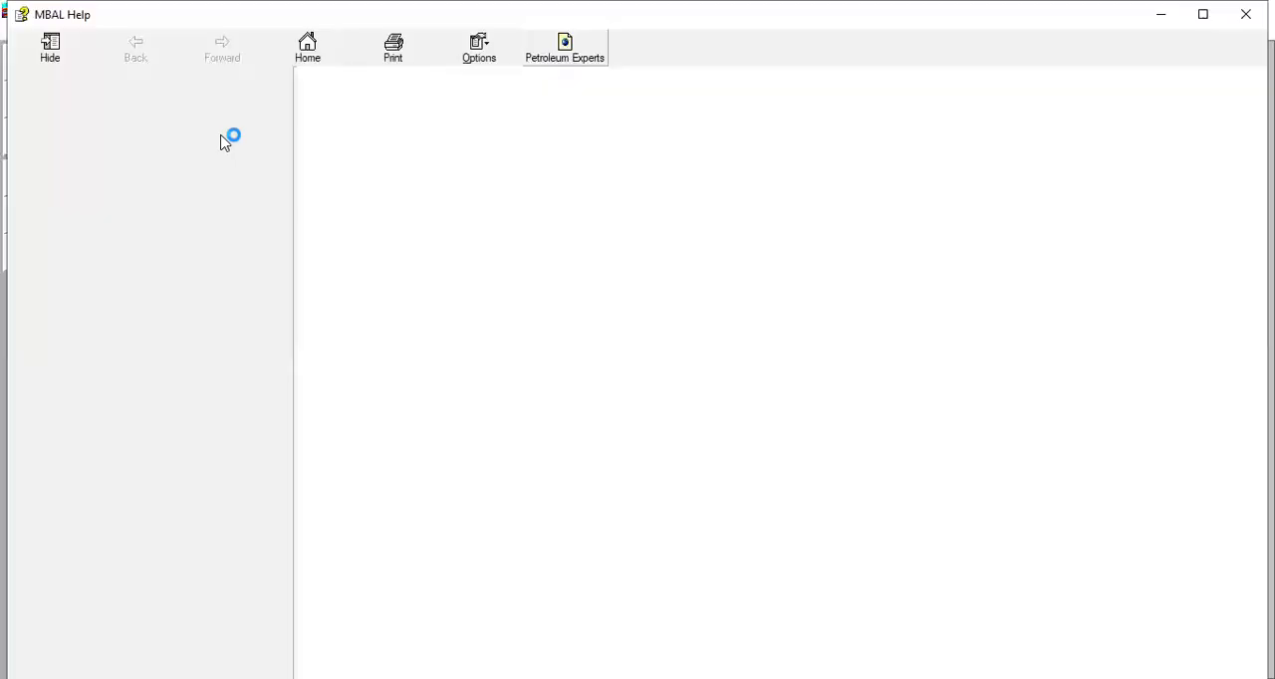
left_click(137, 87)
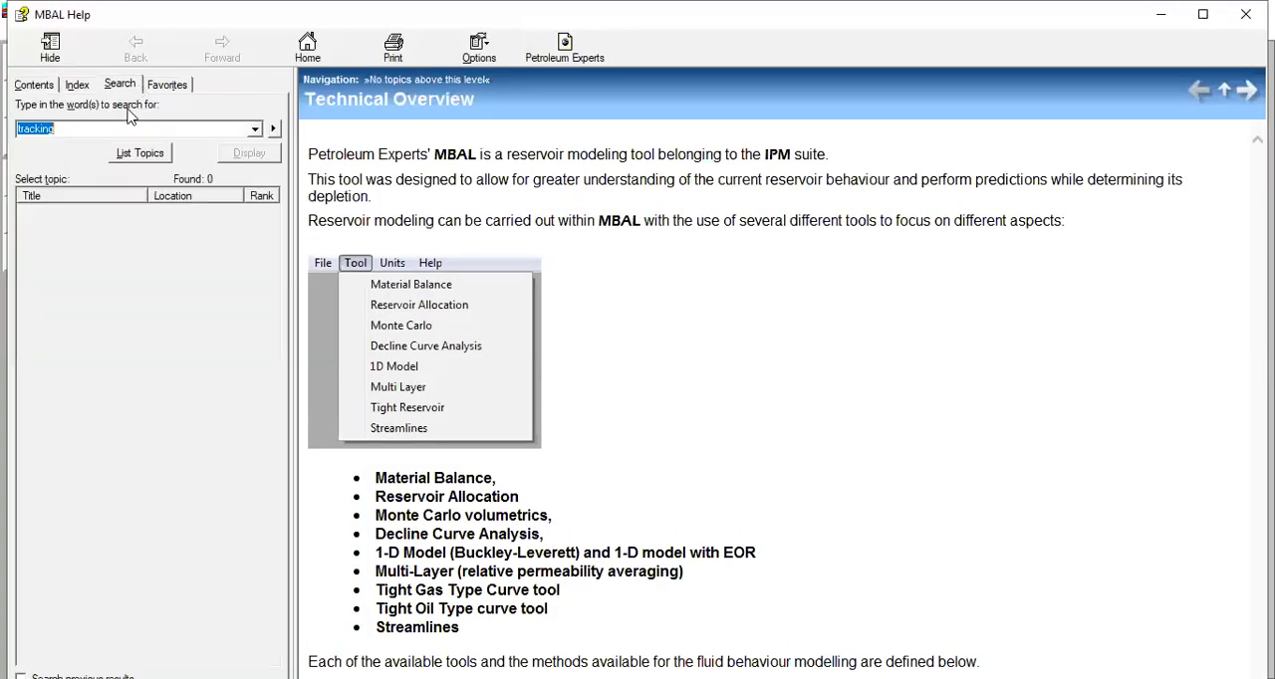
type("threshold")
key("Return")
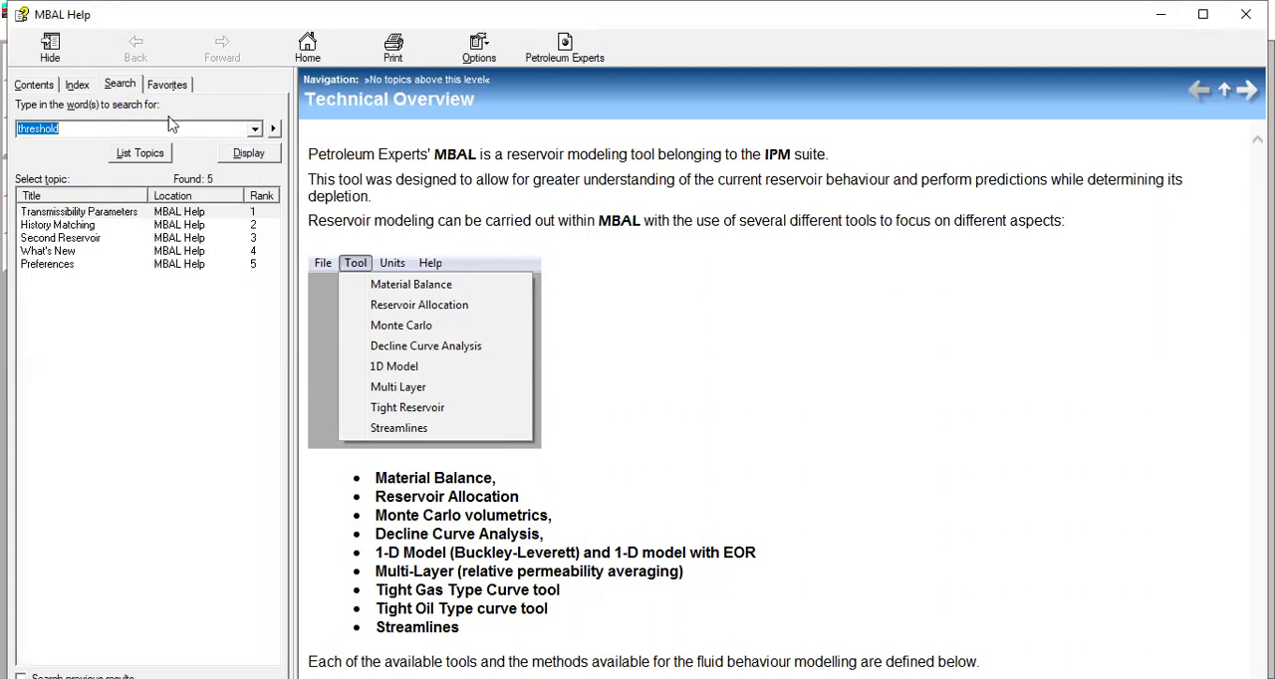
left_click(114, 219)
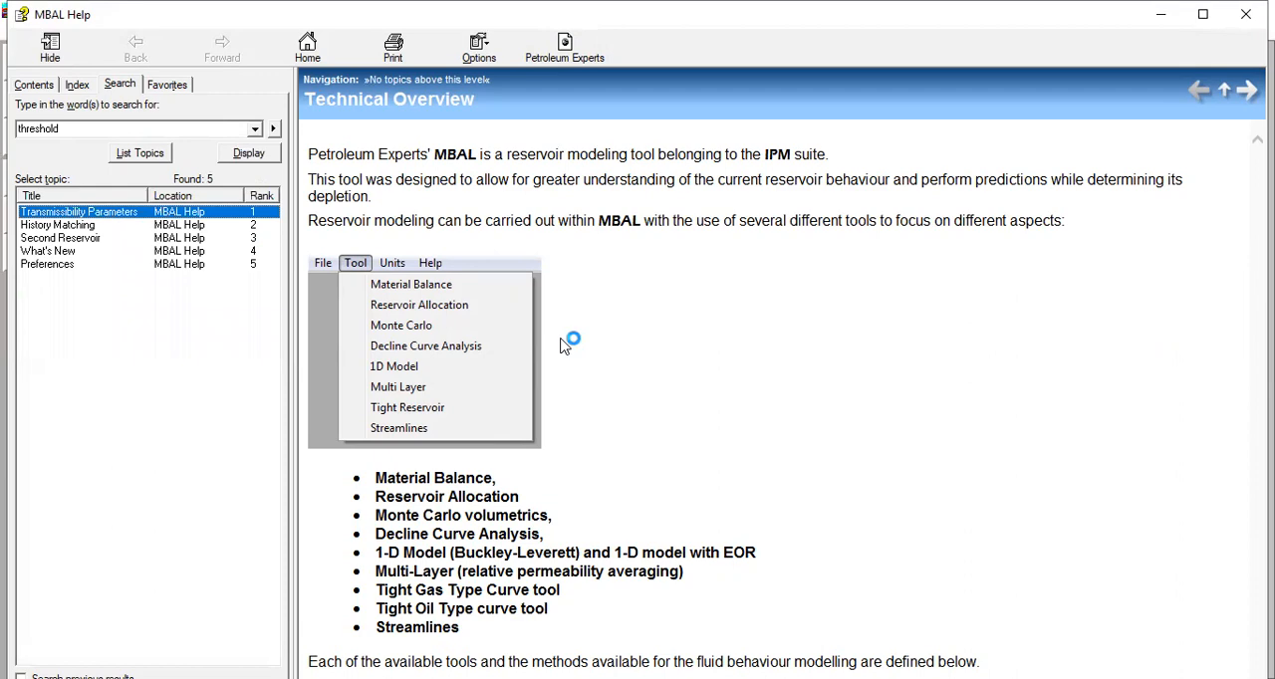
Step: Read the Pressure Threshold section, highlighting how Use Threshold with Unequal Potentials differs from the Equal Potentials option
scroll(563, 344, "down", 10)
scroll(563, 346, "down", 5)
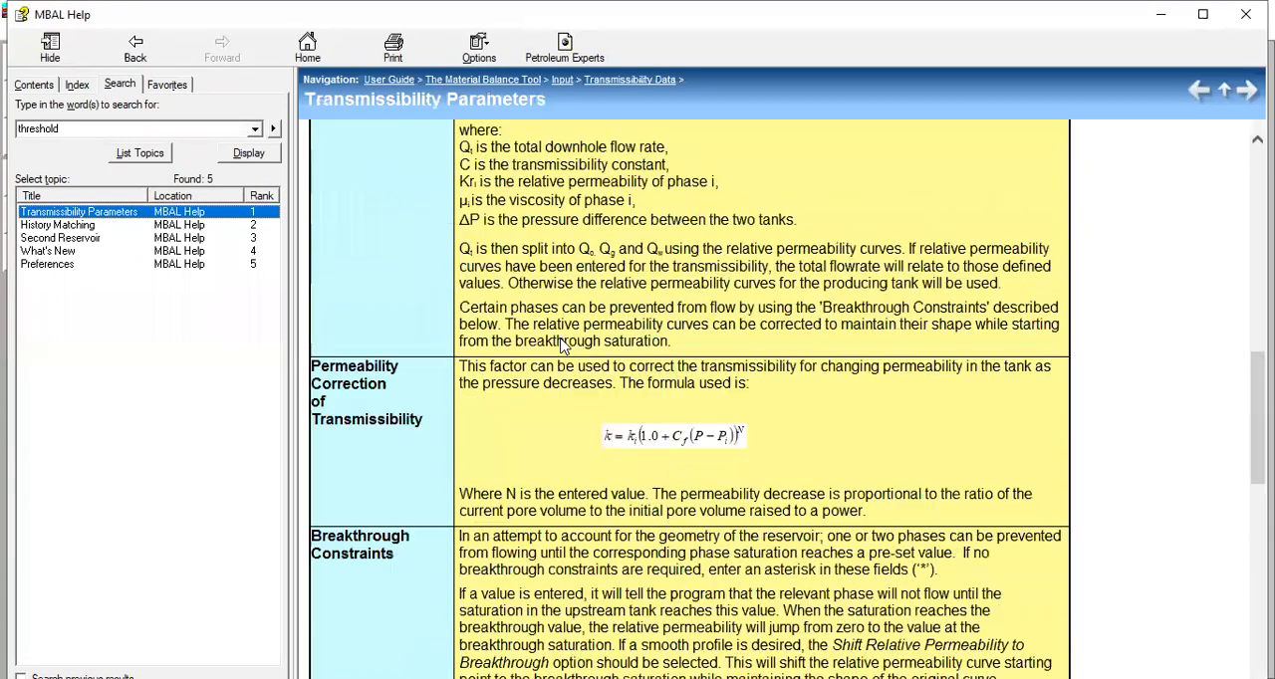
scroll(563, 345, "down", 10)
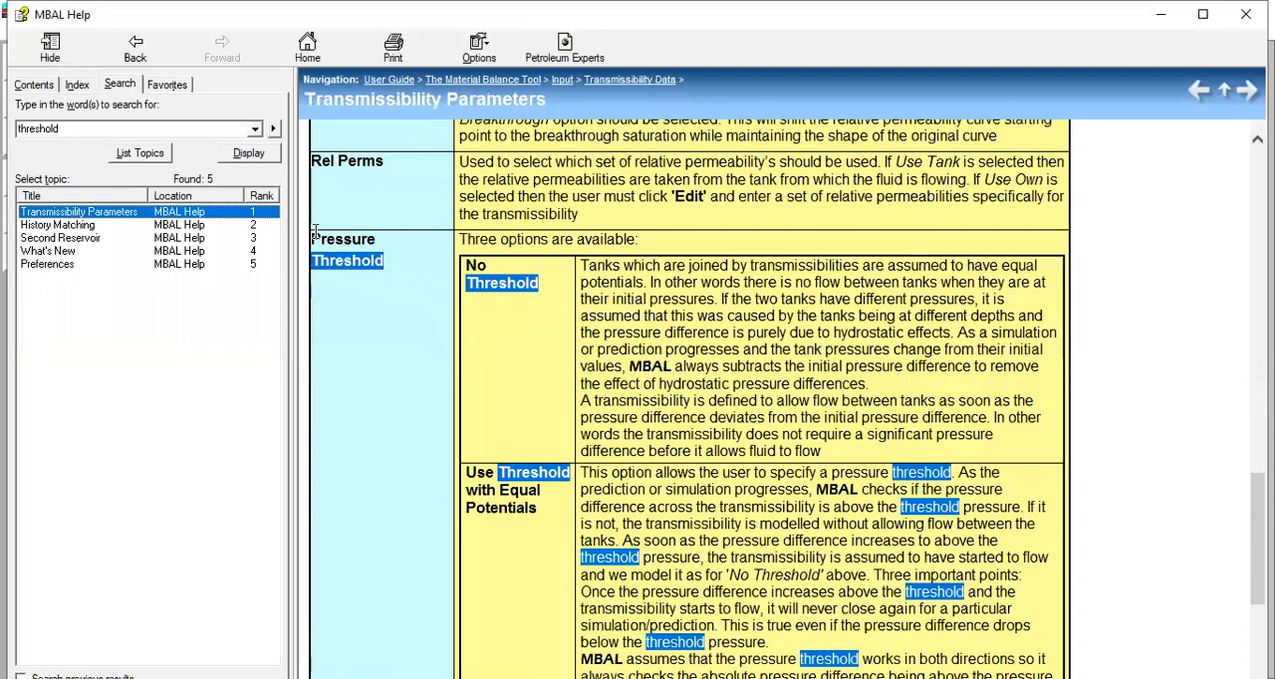
left_click_drag(313, 240, 384, 258)
scroll(518, 192, "down", 2)
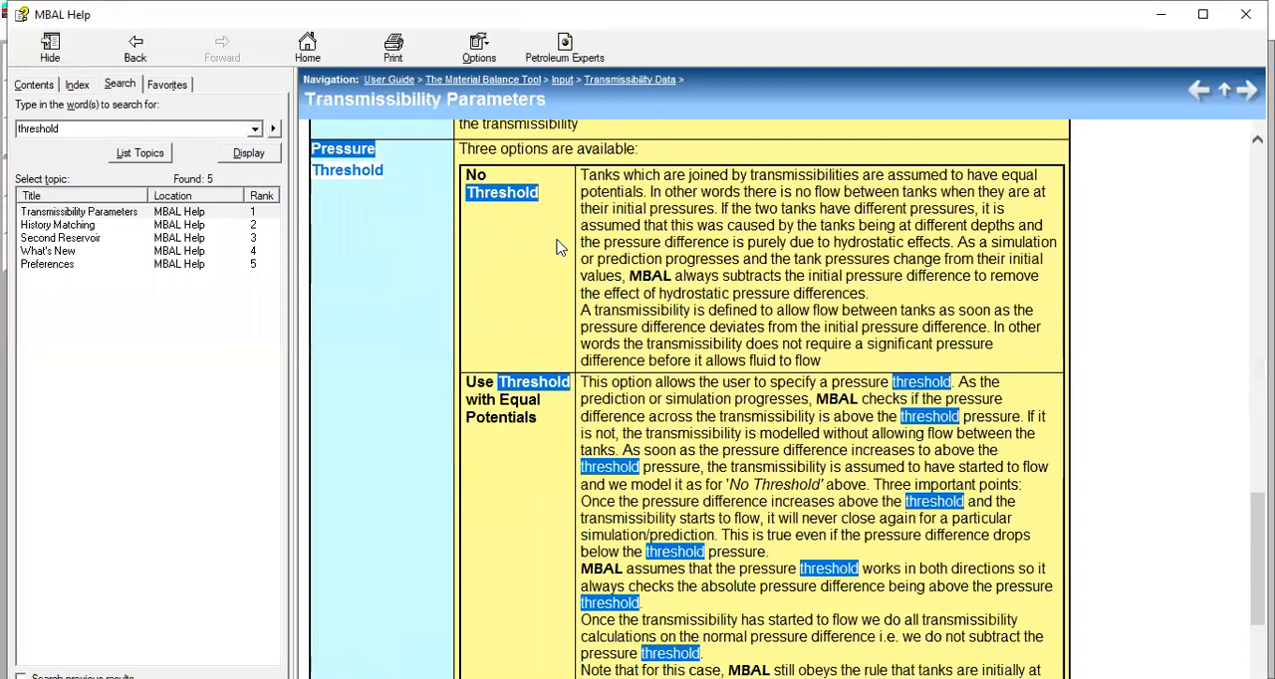
scroll(555, 228, "down", 4)
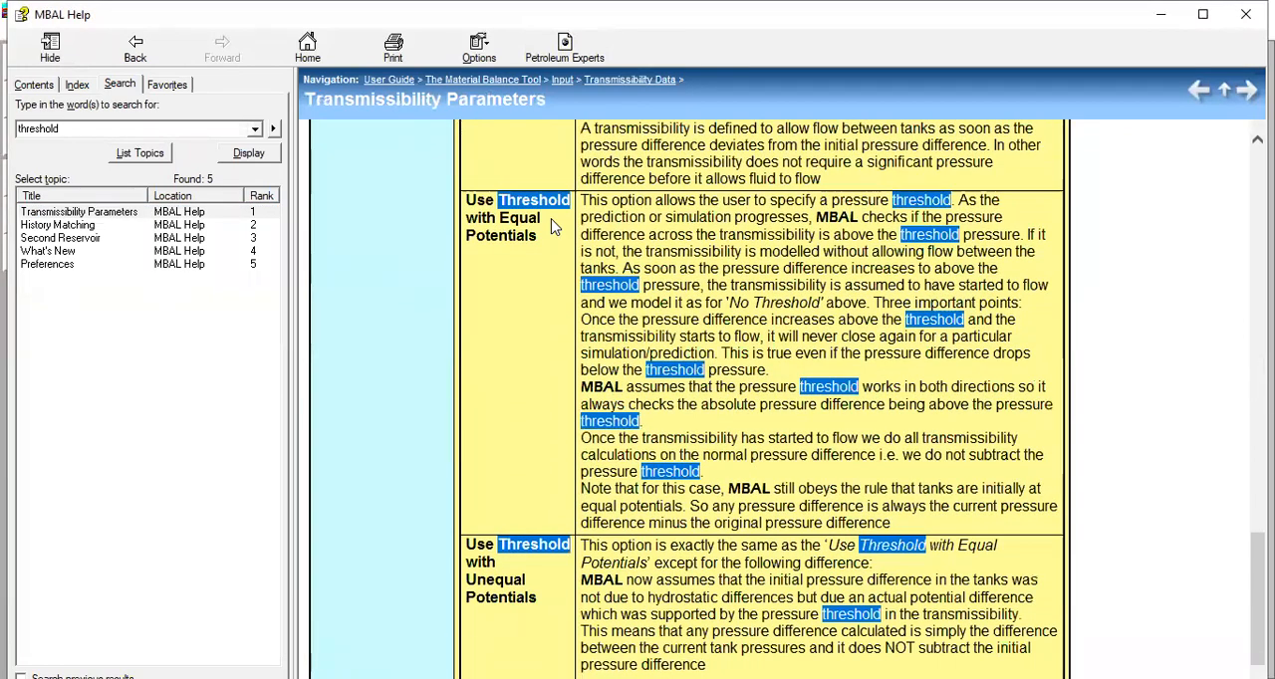
scroll(555, 227, "down", 3)
left_click_drag(464, 428, 533, 479)
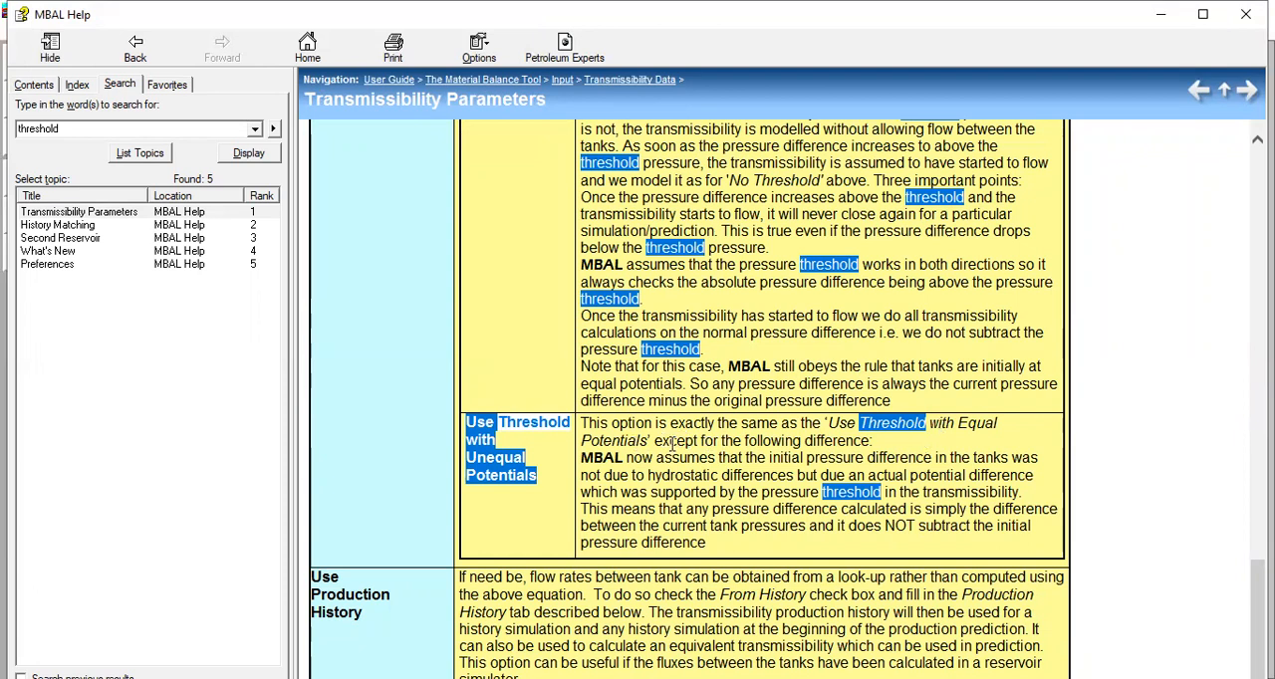
left_click_drag(659, 444, 824, 448)
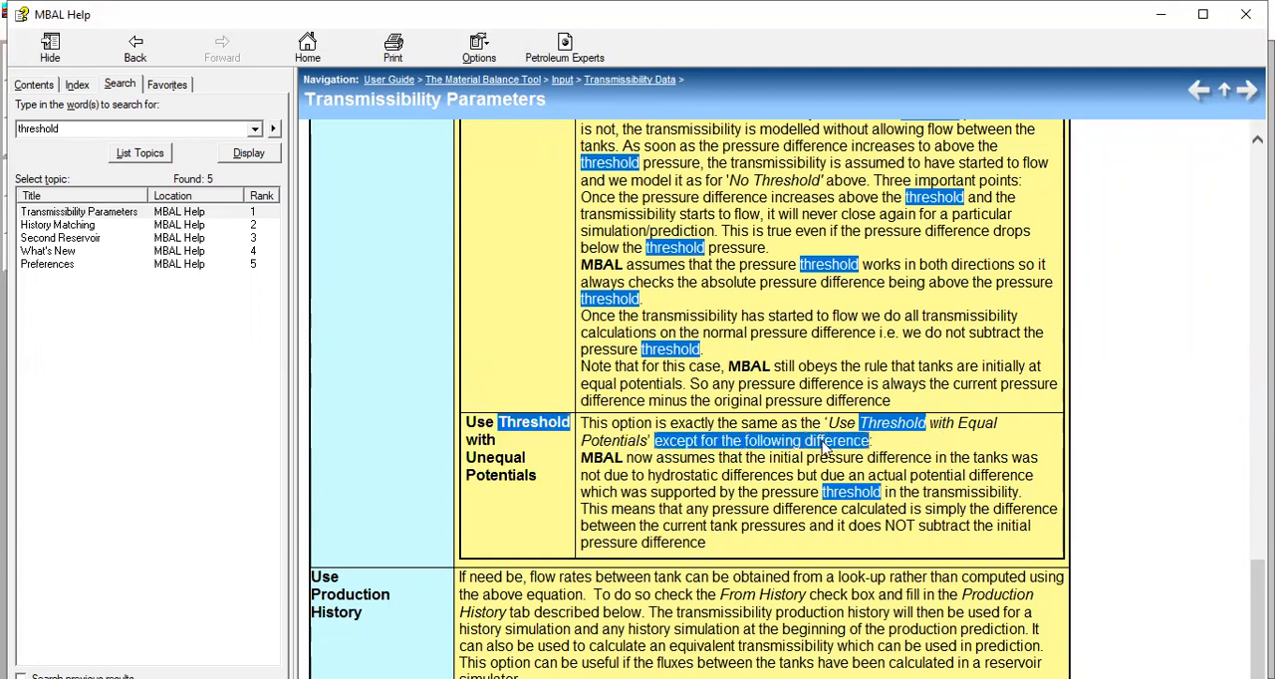
left_click(734, 488)
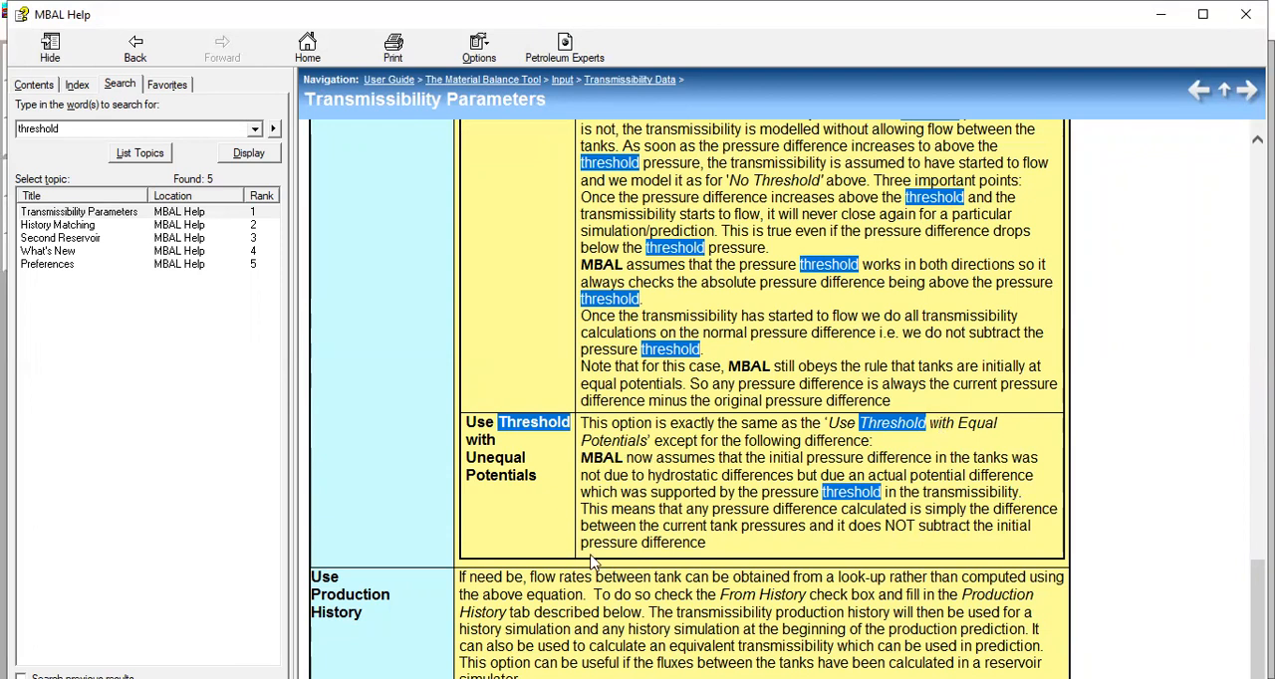
left_click_drag(705, 543, 599, 510)
left_click(729, 502)
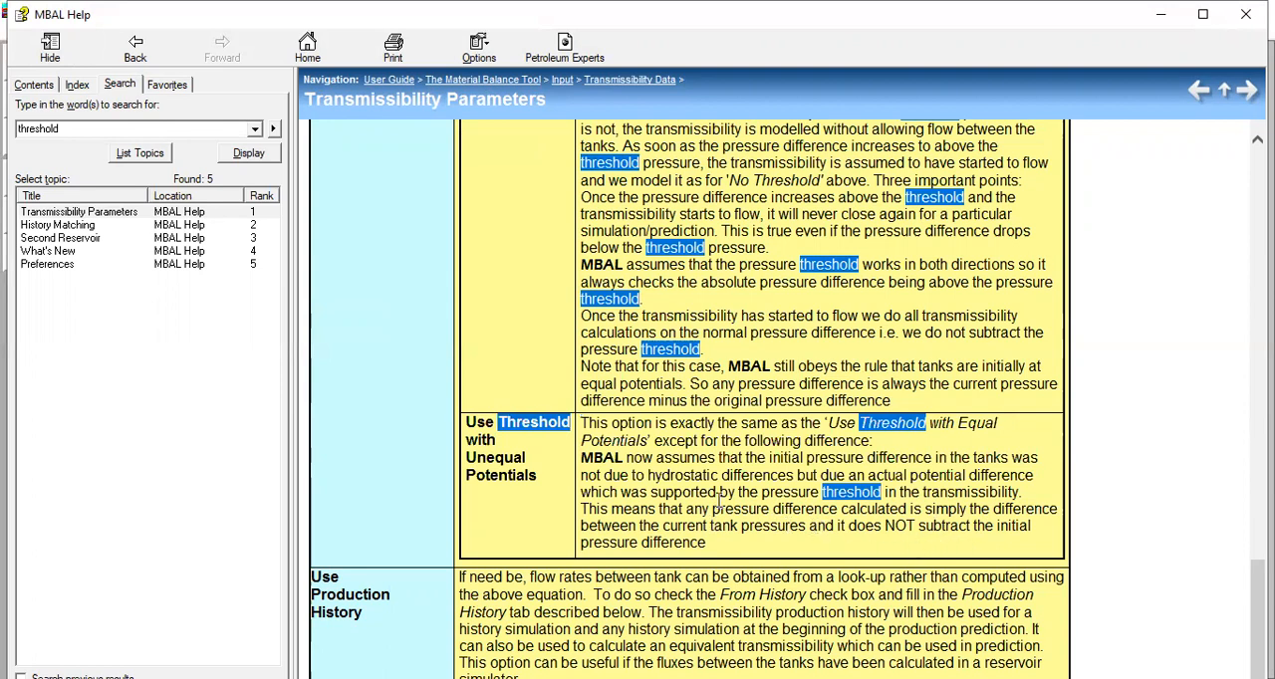
Step: Review the No Threshold and Use Threshold with Equal Potentials descriptions again and close the help
scroll(719, 498, "up", 3)
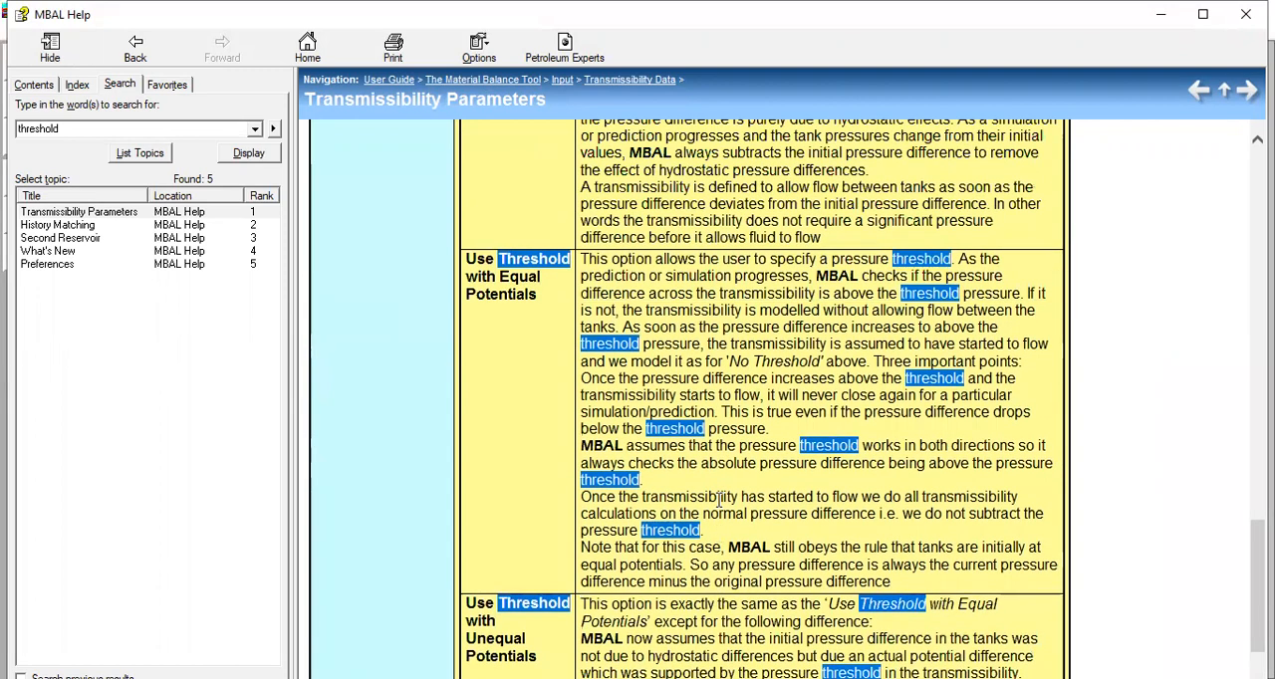
scroll(721, 535, "up", 3)
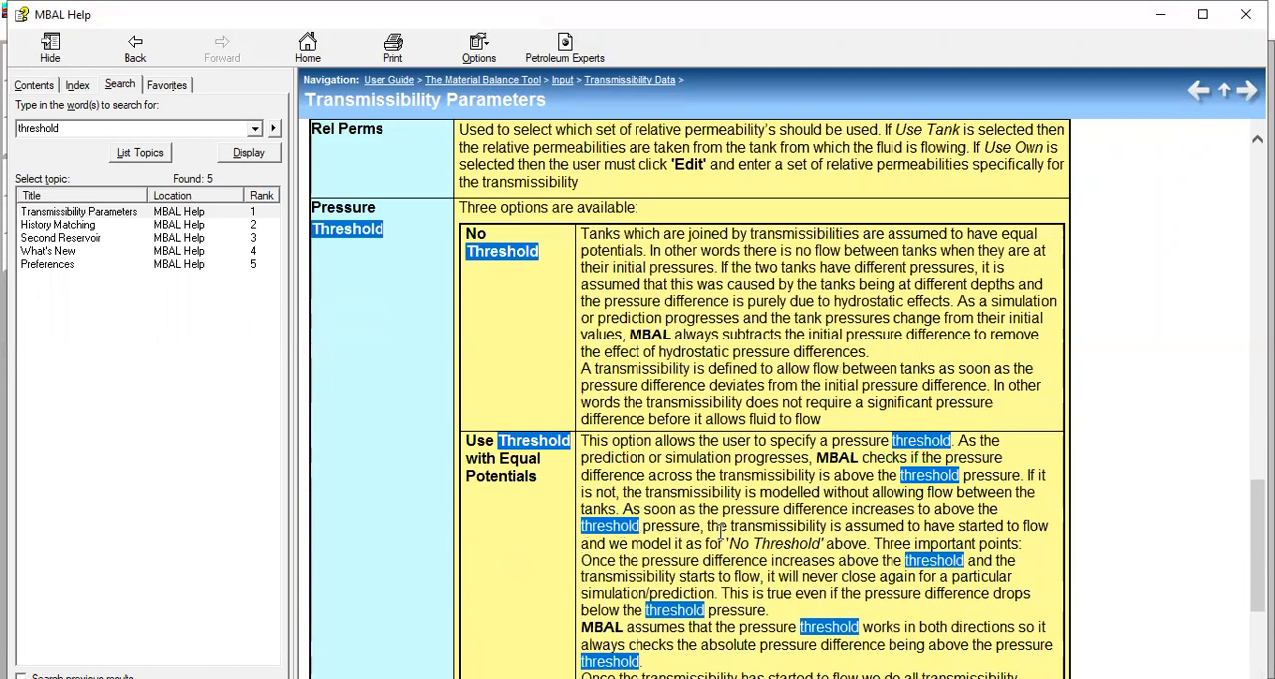
scroll(719, 530, "up", 3)
scroll(610, 277, "down", 3)
left_click(1245, 14)
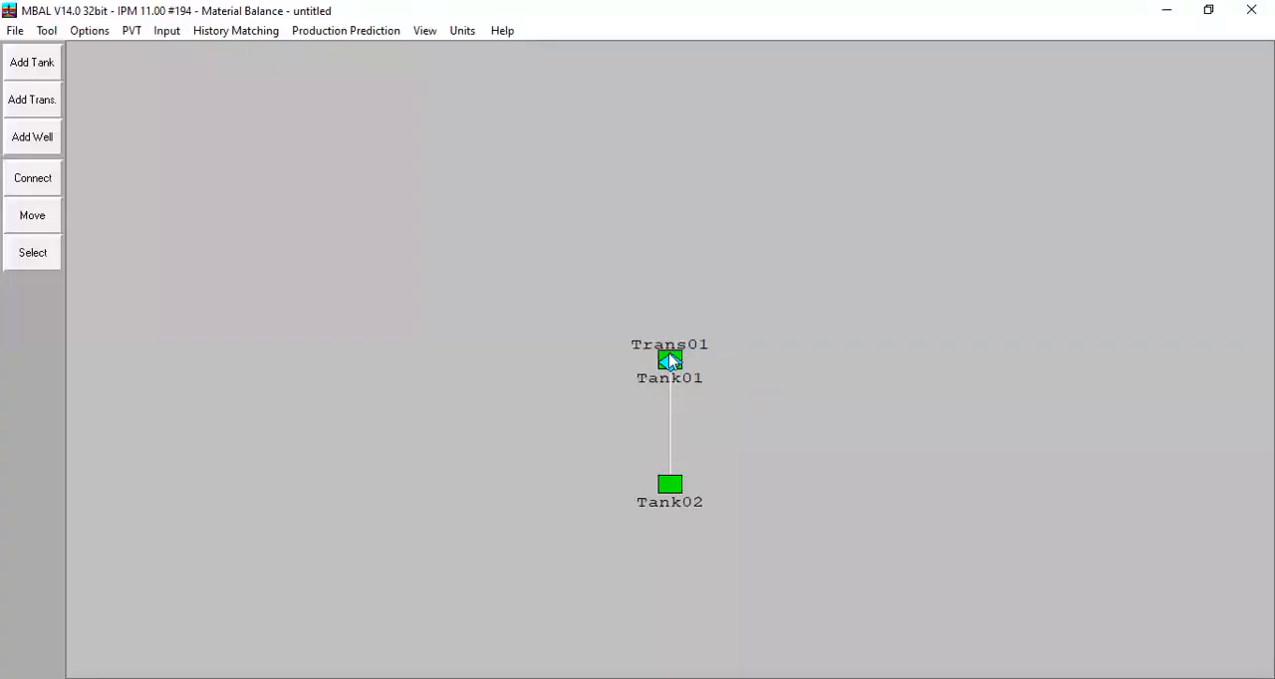
Step: Open Tank01's Analytical Method plot maximised, check the early match points up close and restore the full range
left_click(240, 33)
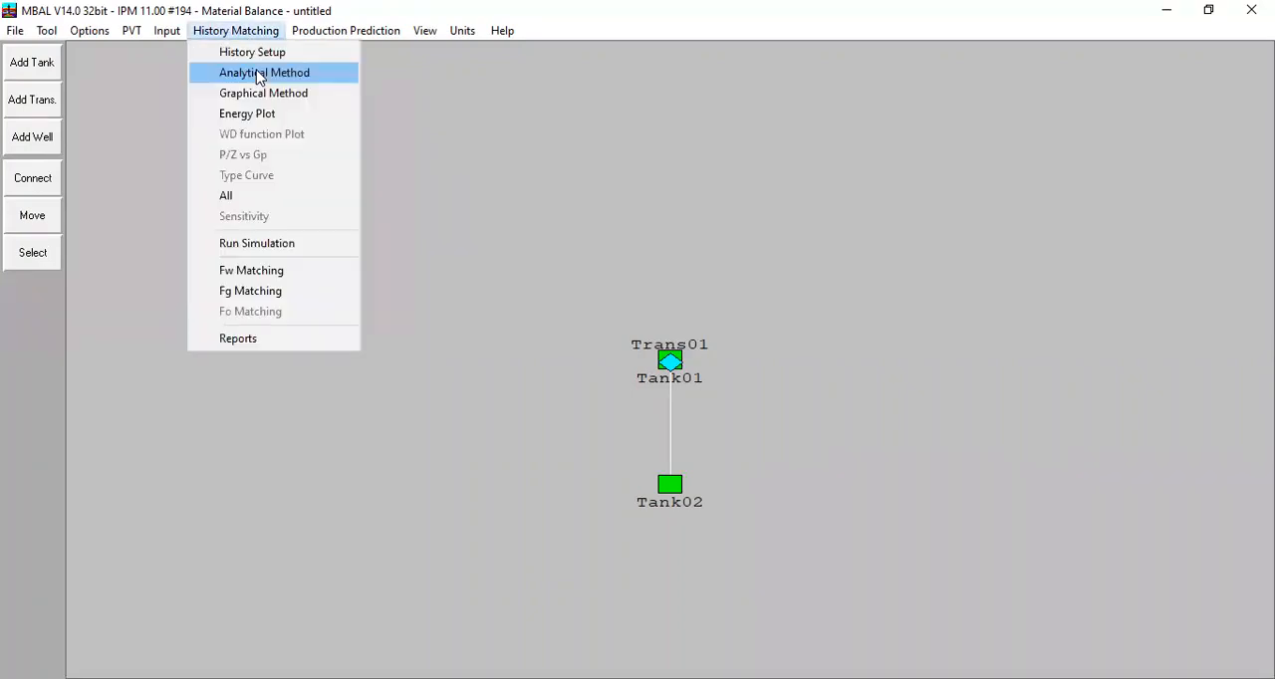
left_click(258, 76)
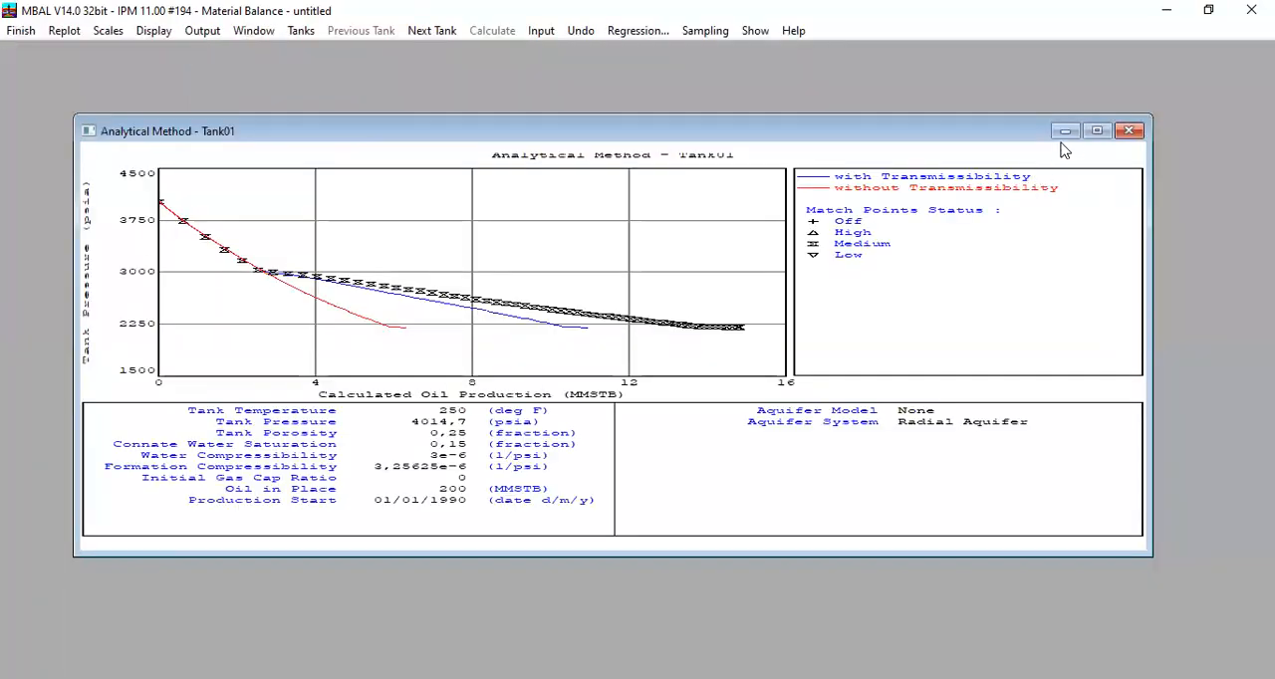
left_click(1097, 130)
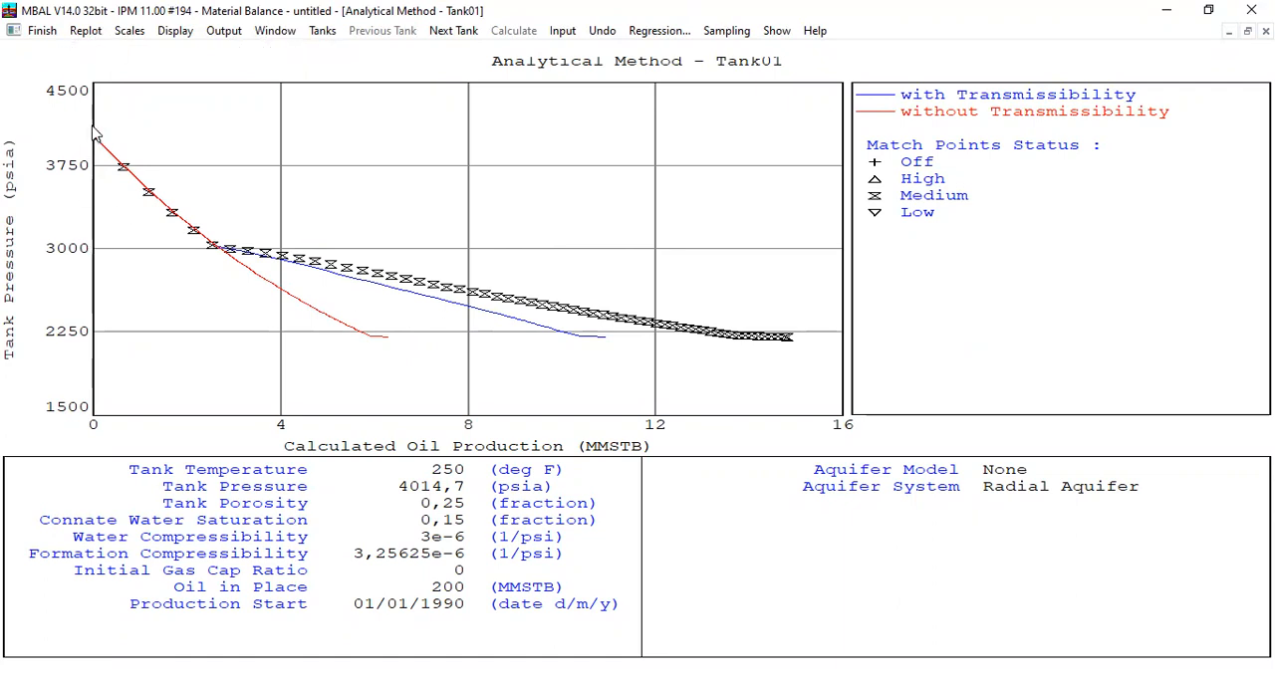
left_click_drag(93, 127, 244, 285)
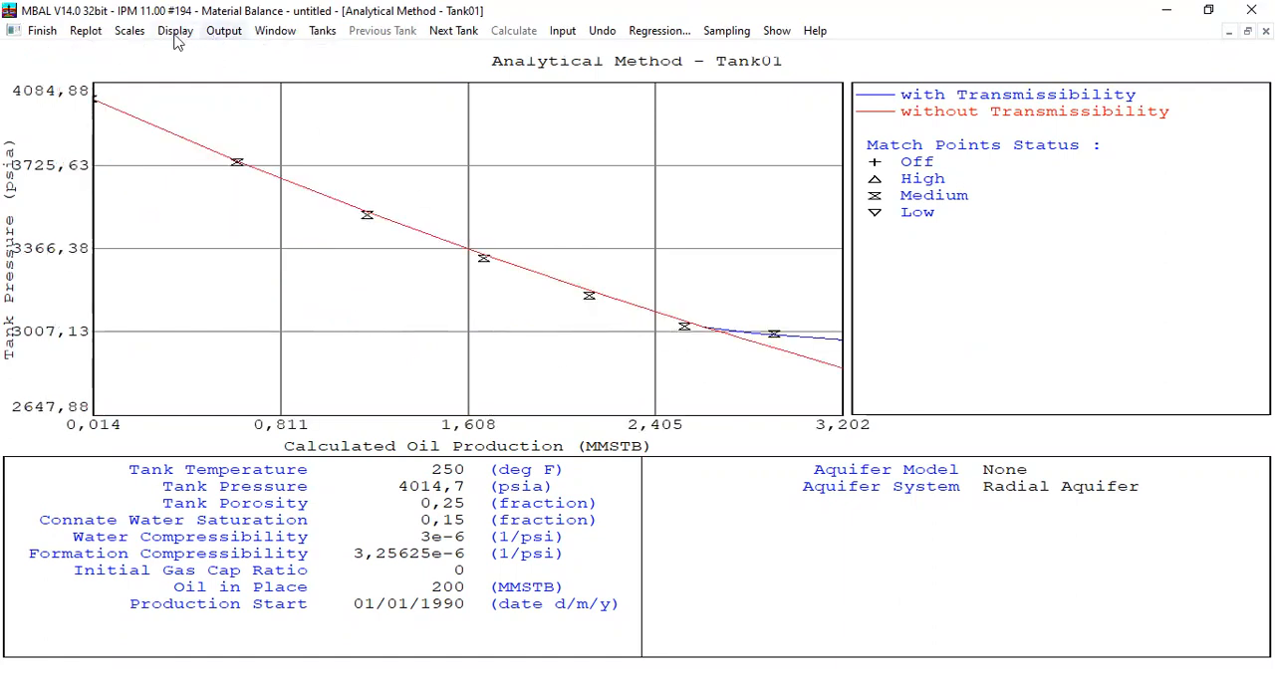
double_click(72, 117)
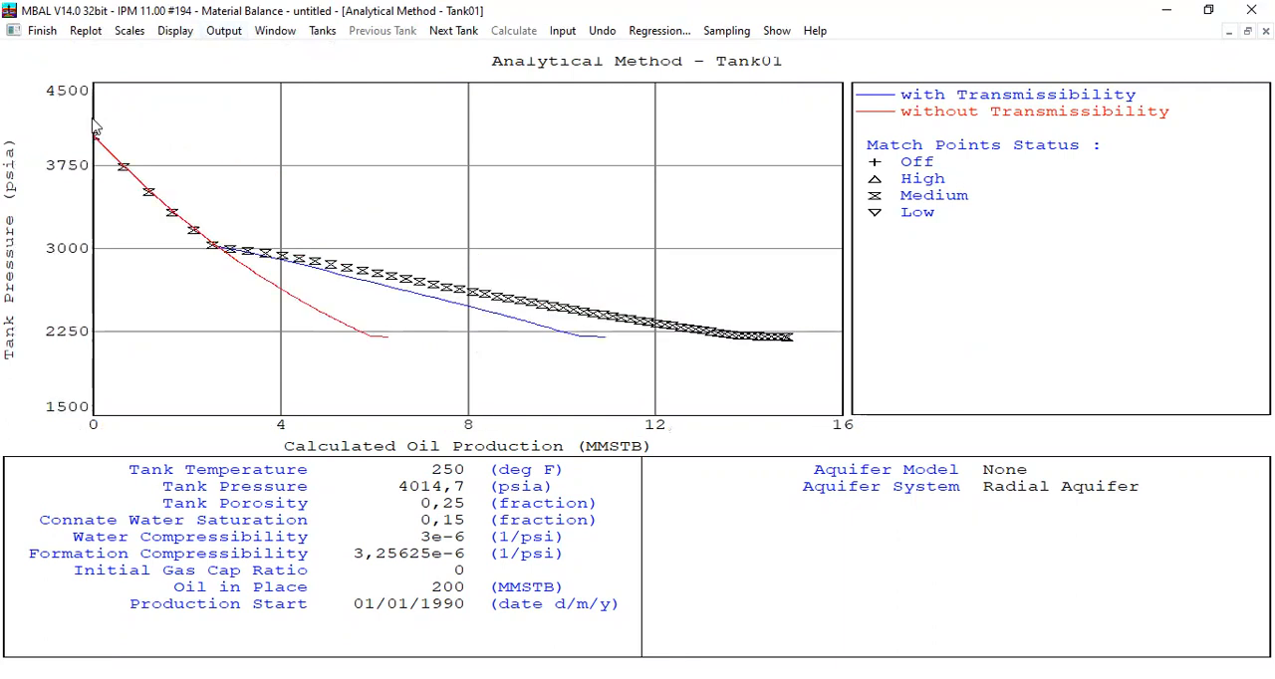
Step: Examine on Tank01's Analytical Method plot where the curves with and without transmissibility diverge, restore the full range and close the plot
left_click_drag(94, 119, 371, 383)
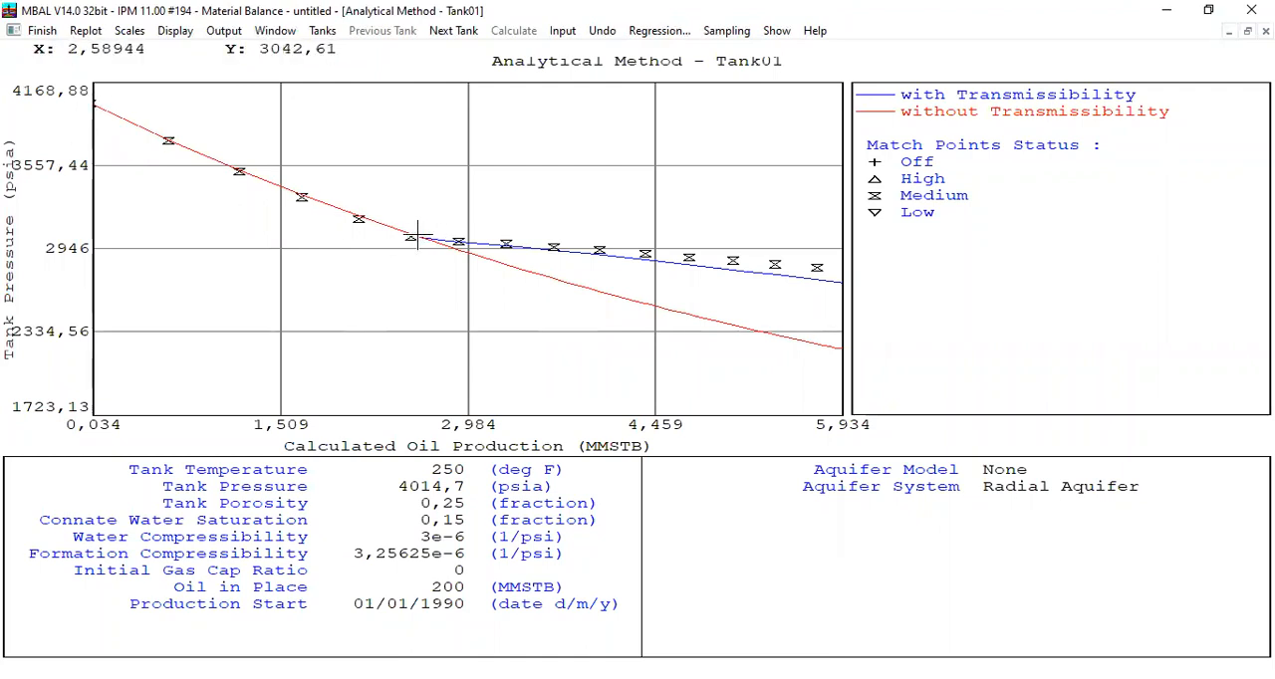
mouse_move(420, 236)
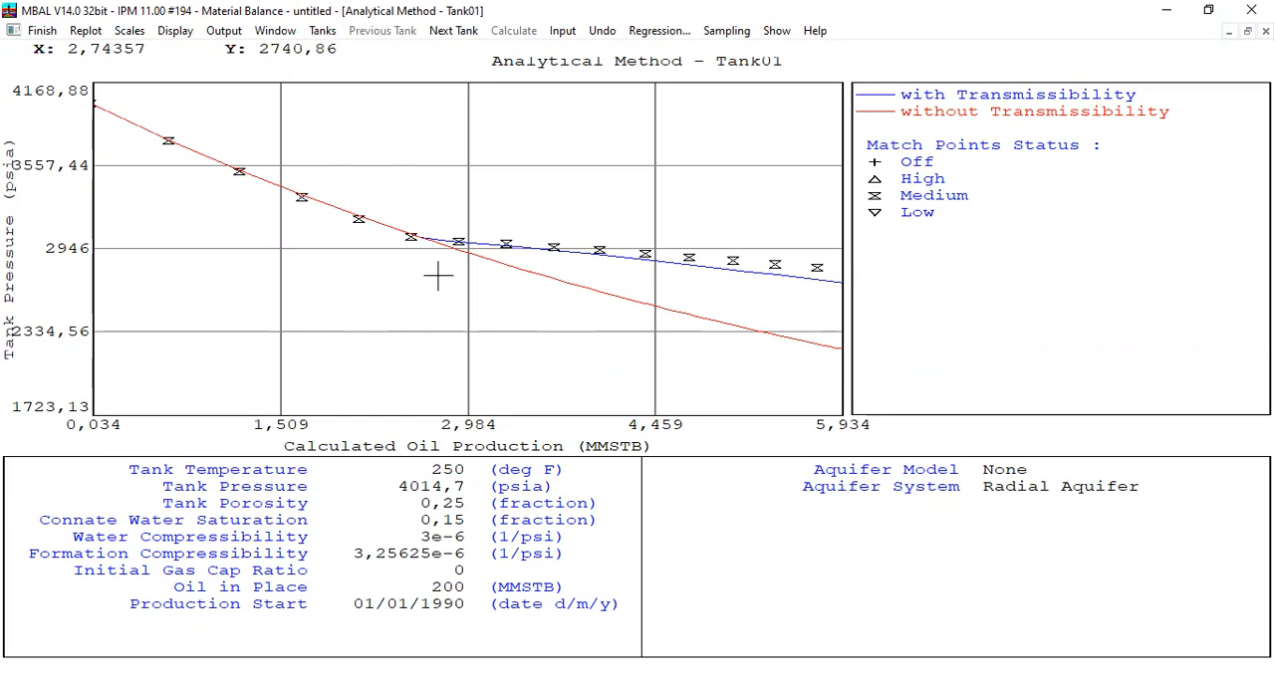
left_click(88, 31)
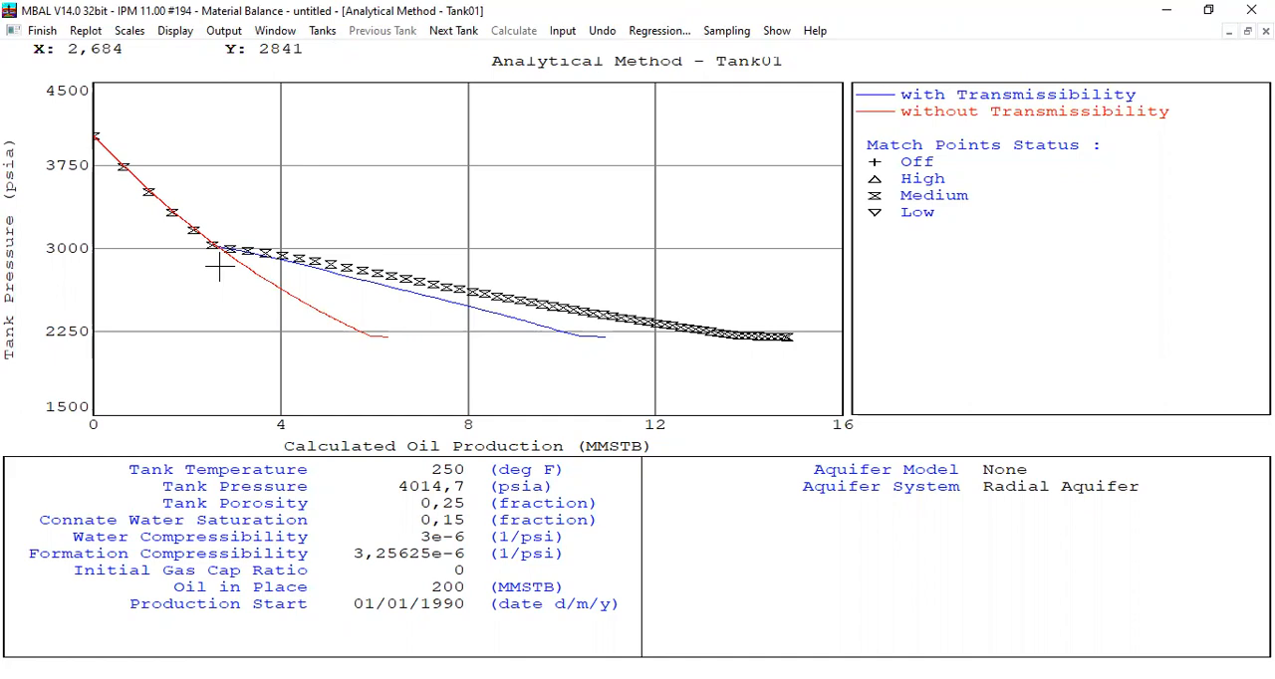
left_click(42, 31)
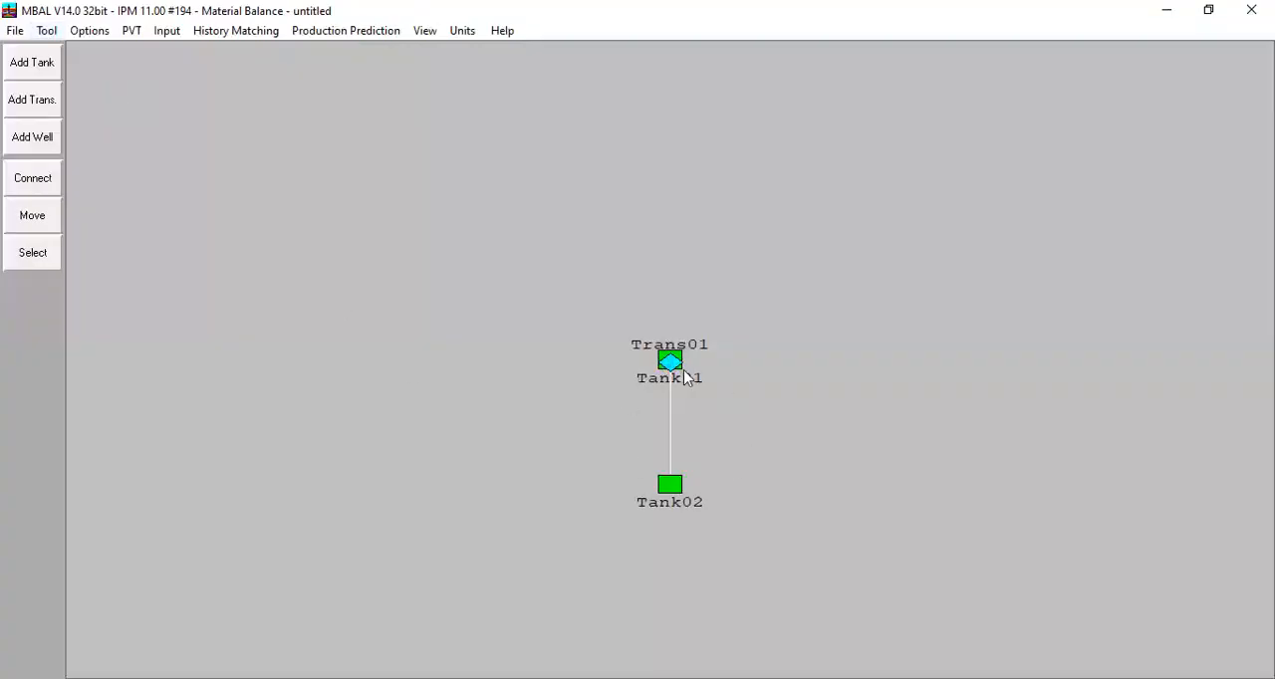
Step: Review Trans01's pressure threshold setting and production history table, validate its setup and close the transmissibility data
double_click(683, 370)
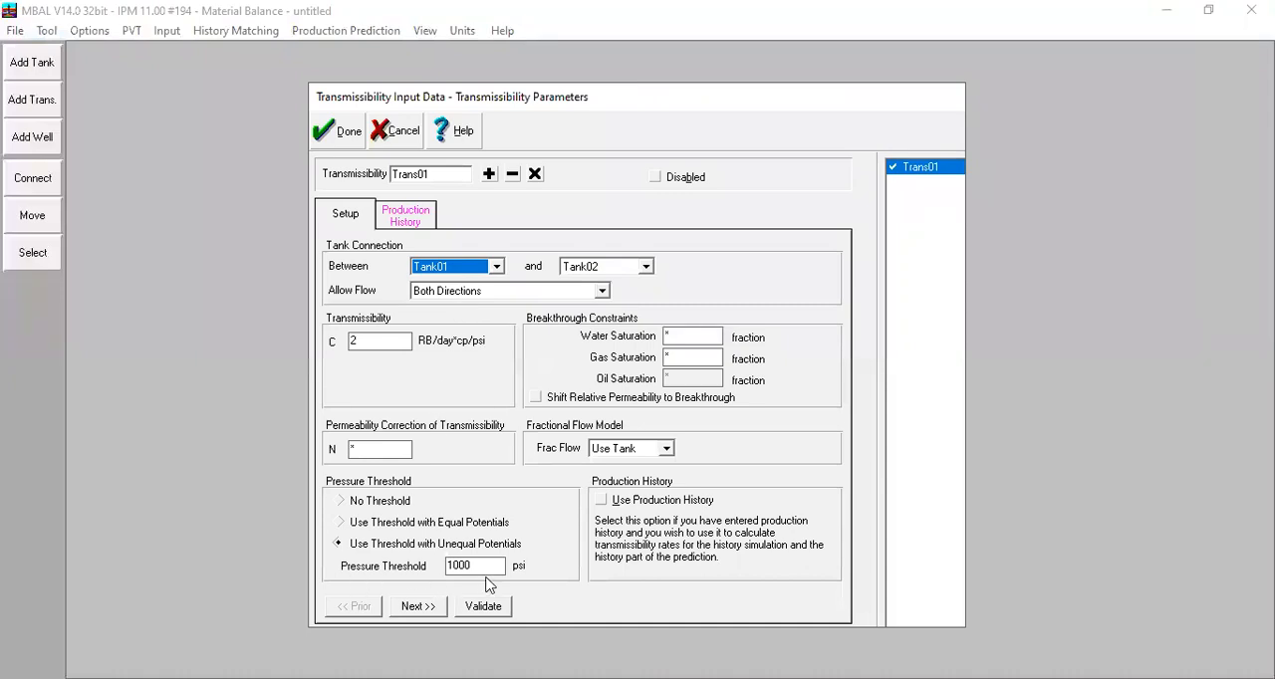
left_click_drag(488, 566, 431, 568)
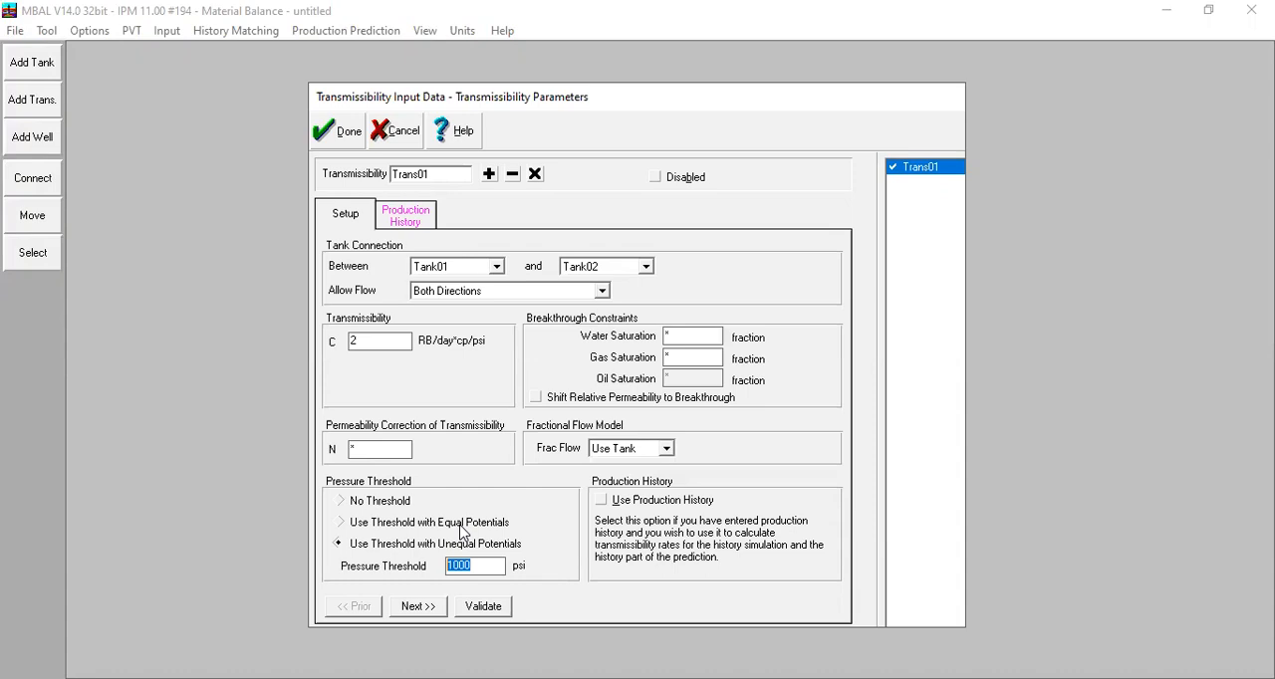
left_click(429, 215)
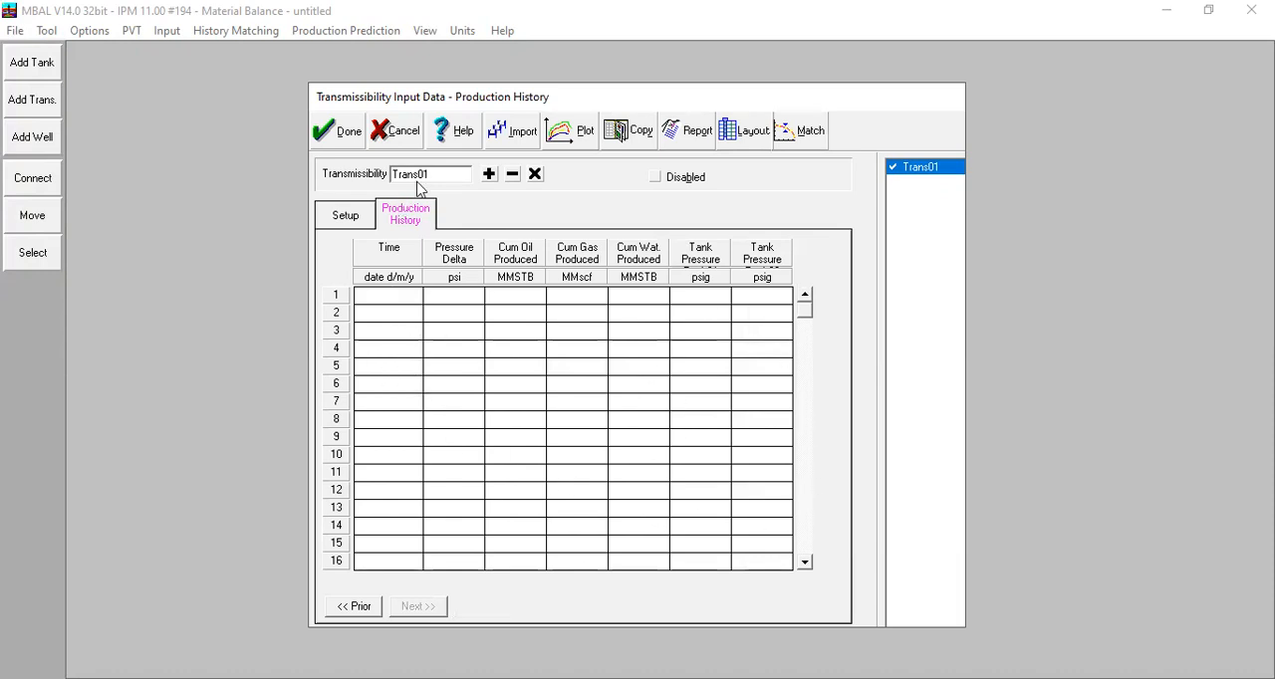
left_click(349, 211)
left_click(486, 608)
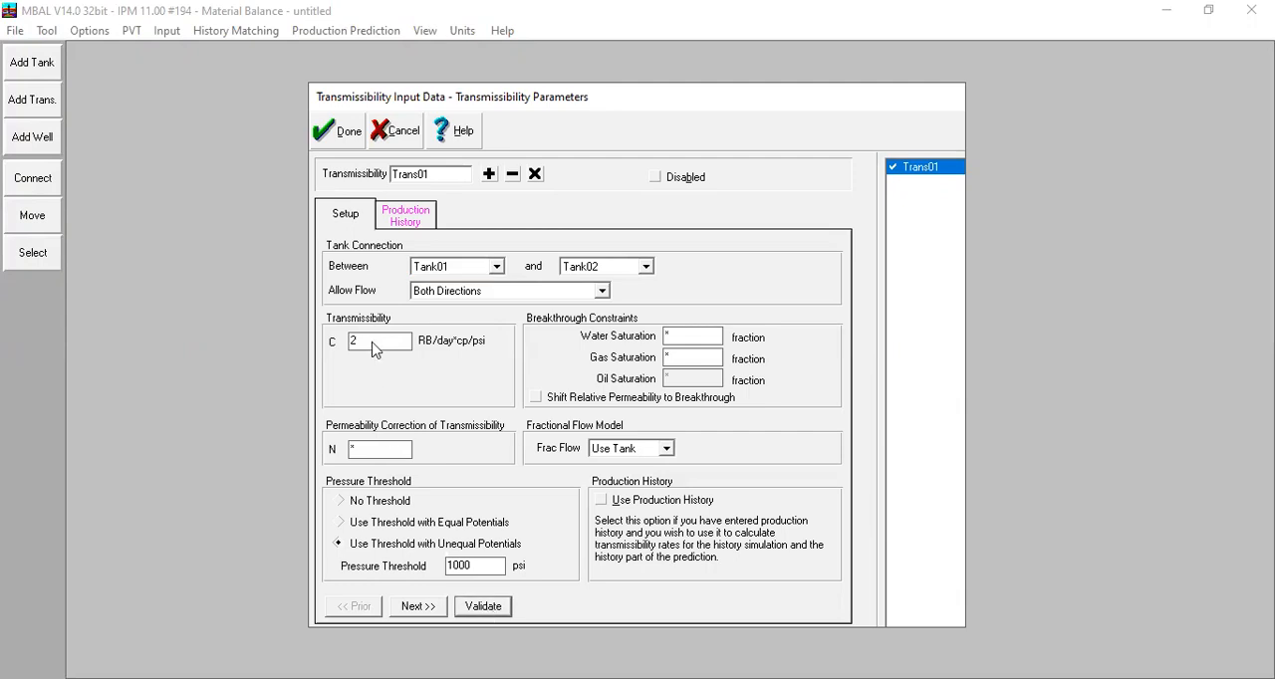
left_click(342, 140)
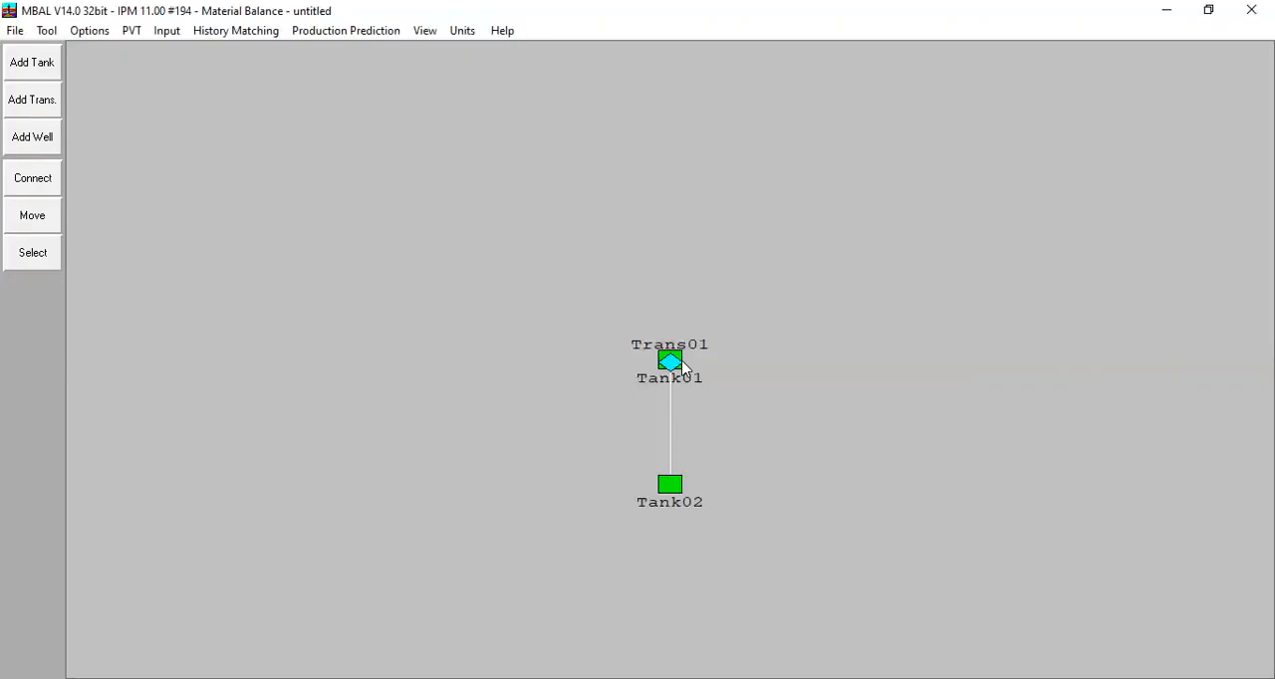
Step: Separate the overlapping icons into a vertical line, with Tank01 above Trans01 and Tank02 below it
left_click(36, 222)
left_click_drag(682, 352, 662, 245)
left_click_drag(668, 485, 663, 487)
left_click_drag(670, 362, 663, 363)
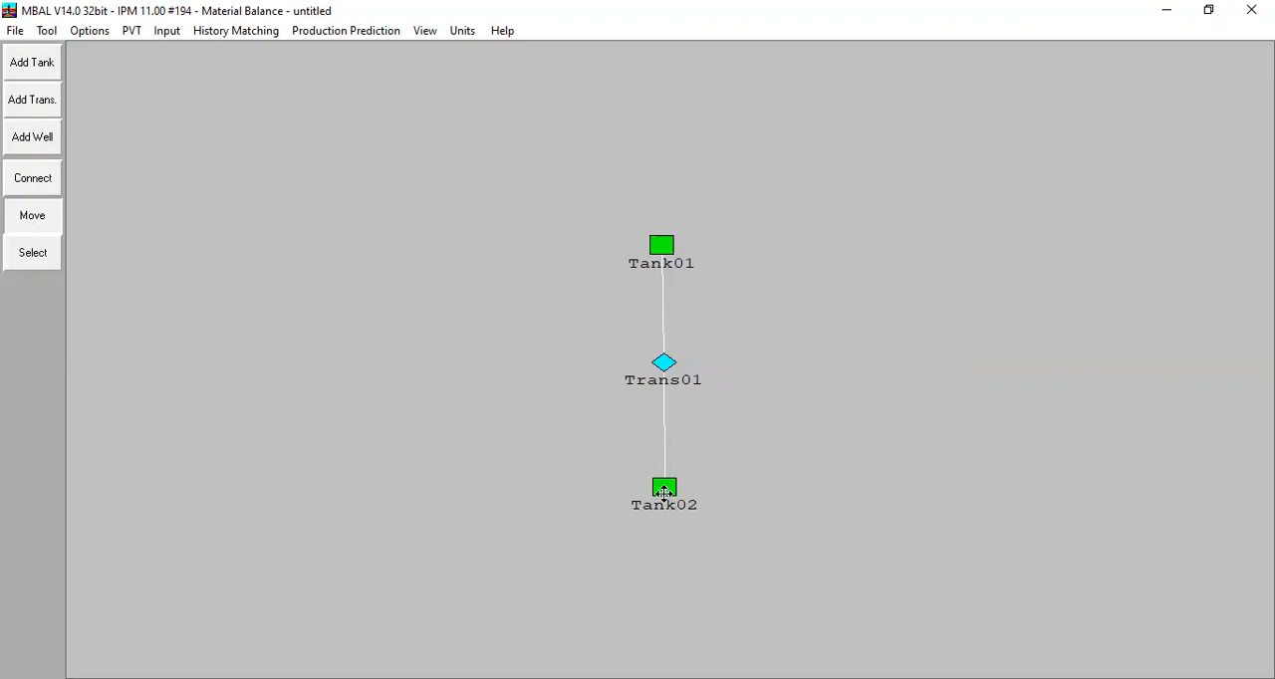
Step: Rearrange the diagram into a roughly horizontal row, with Tank01 left of Trans01 and Tank02 right of it
left_click_drag(664, 488, 933, 240)
left_click_drag(663, 363, 786, 250)
left_click_drag(662, 245, 456, 355)
left_click_drag(786, 250, 668, 349)
left_click_drag(932, 240, 906, 324)
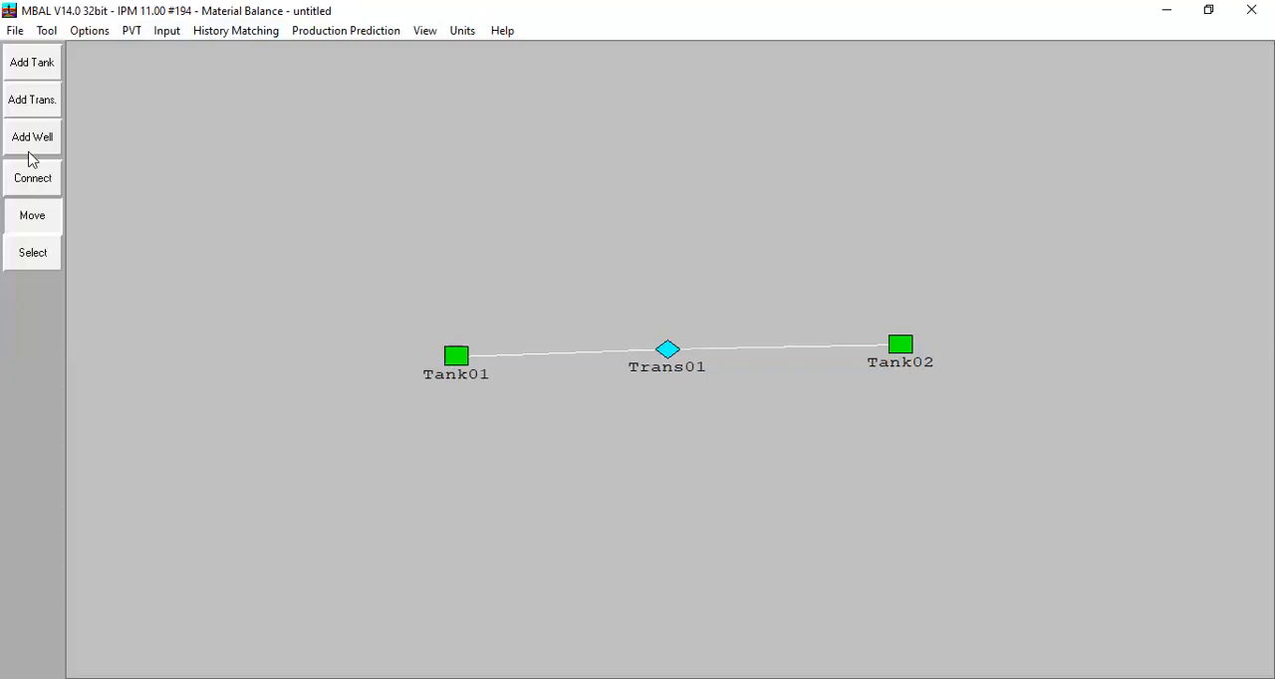
Step: Review Tank01's production history plot of reservoir pressure and cumulative oil production over time, and close the plot
left_click(48, 221)
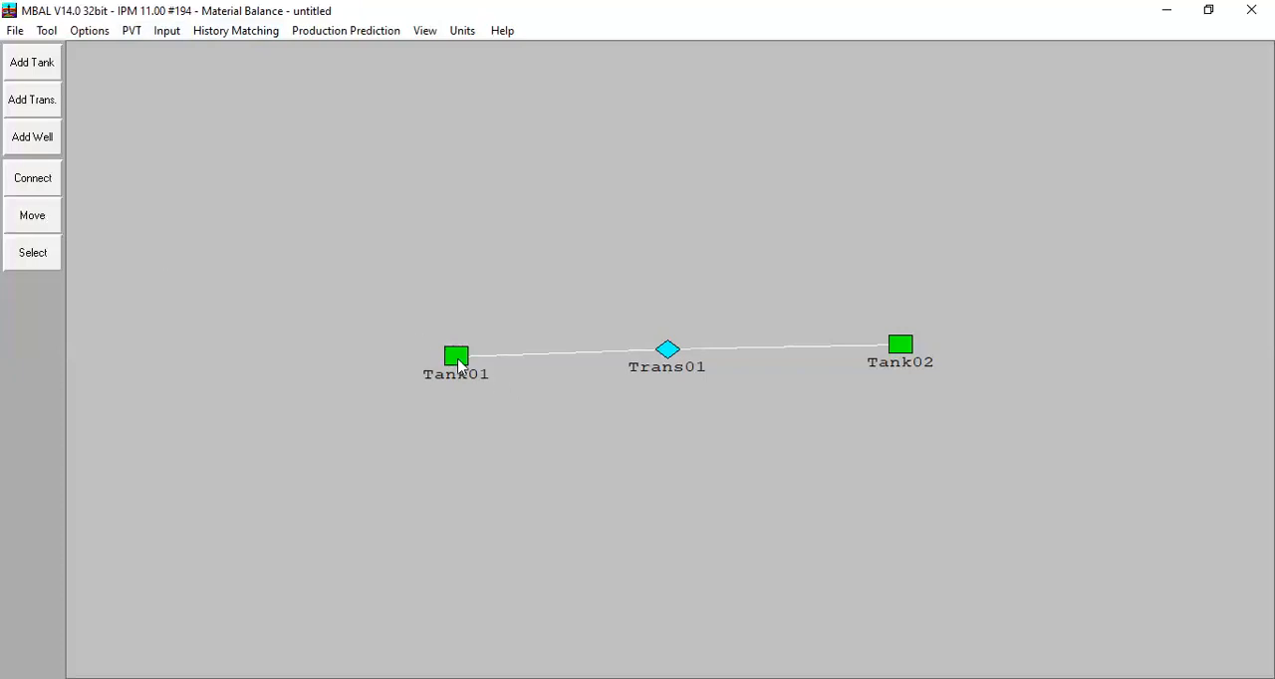
double_click(457, 360)
left_click(490, 120)
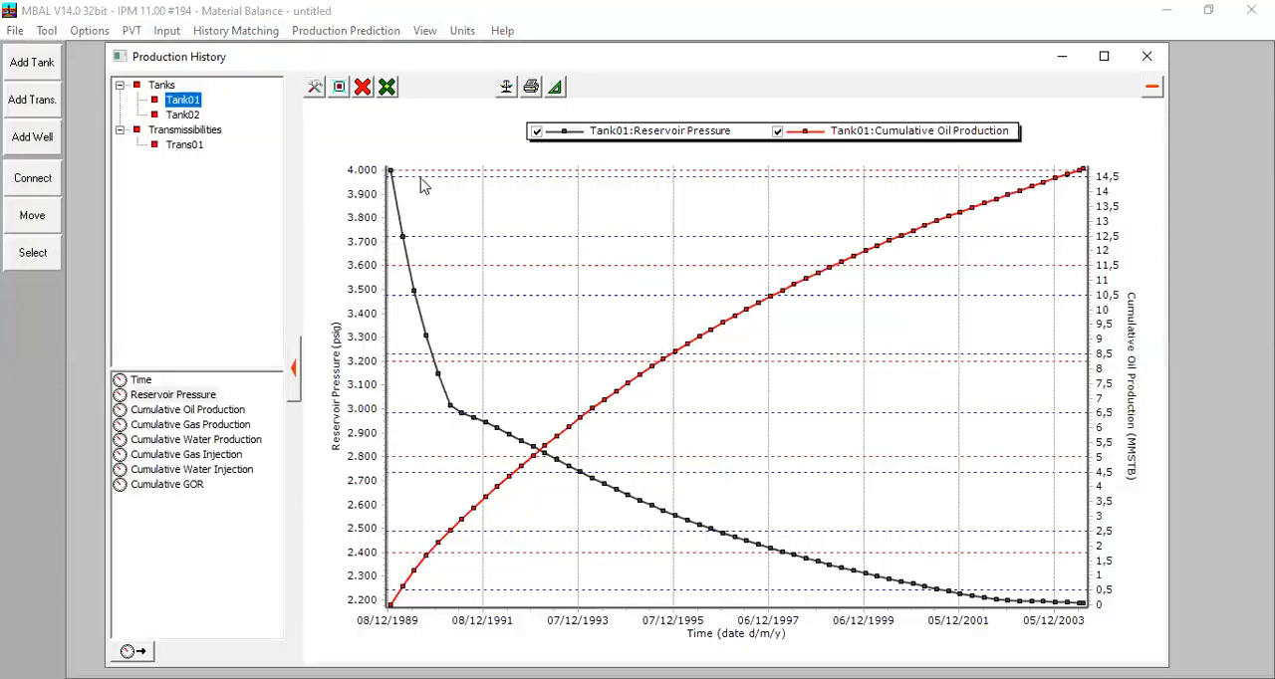
mouse_move(449, 405)
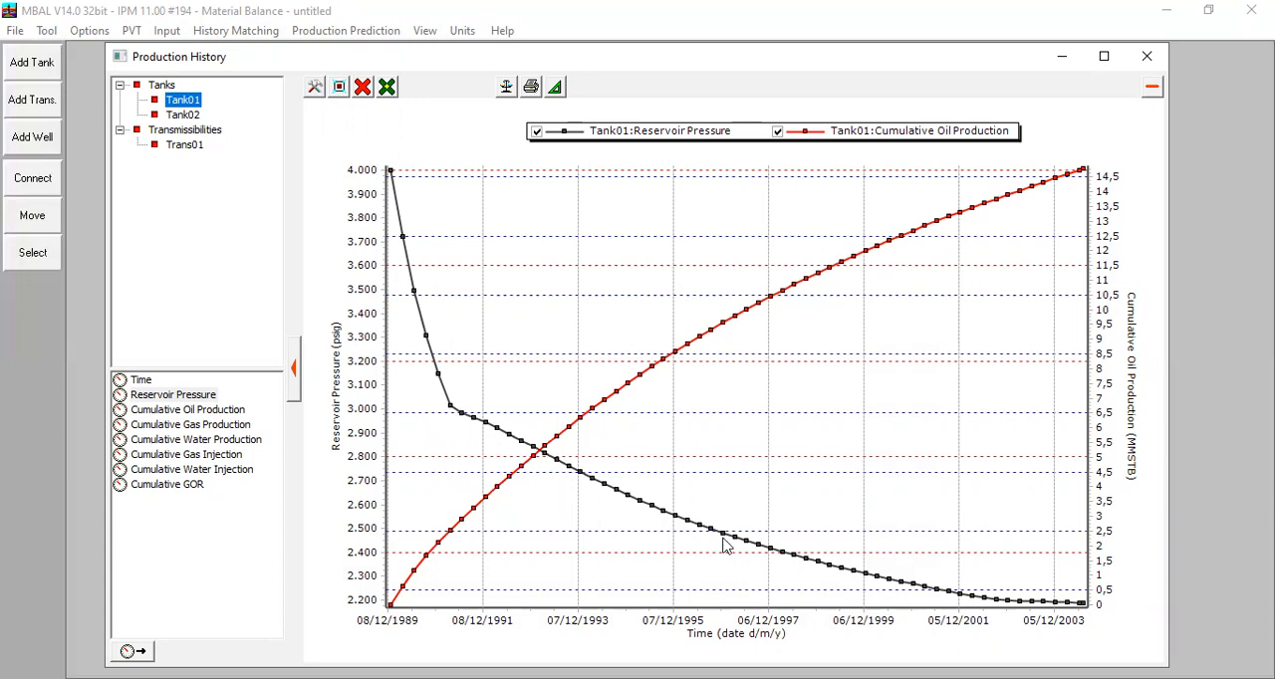
mouse_move(1077, 608)
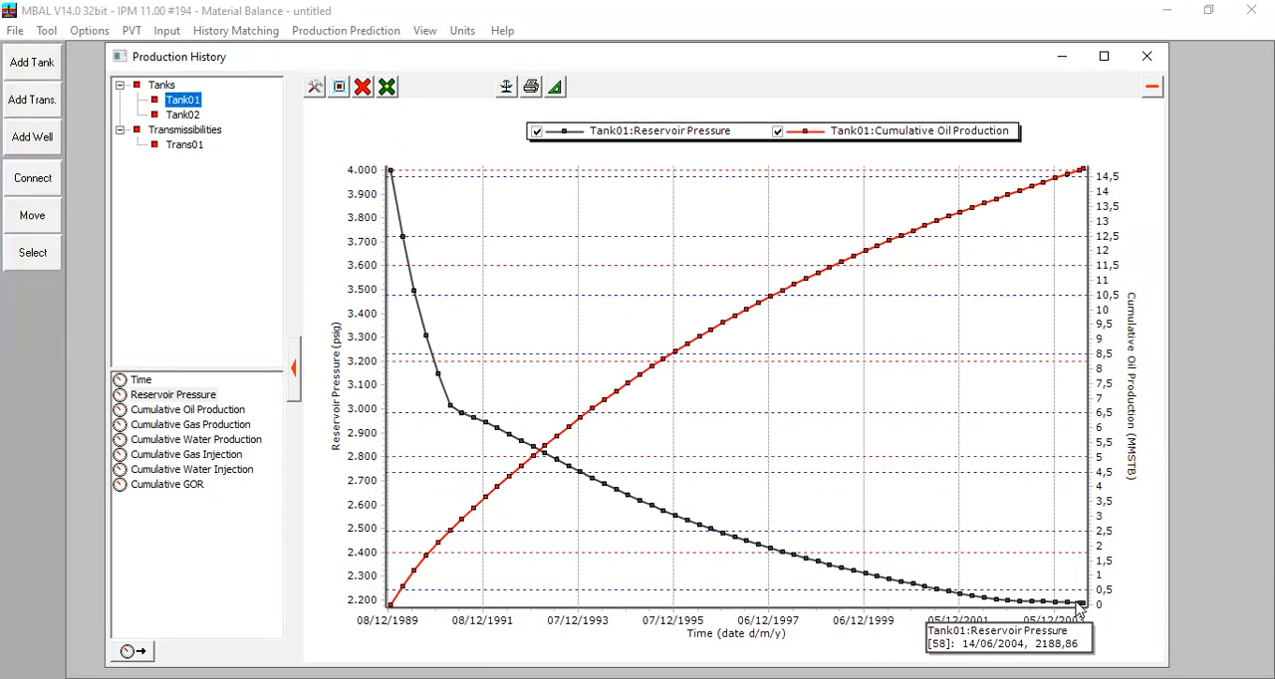
left_click(1148, 58)
Step: Open the regression from Tank01's Analytical Method plot and include only Tank02's oil in place and Trans01's transmissibility
left_click(213, 34)
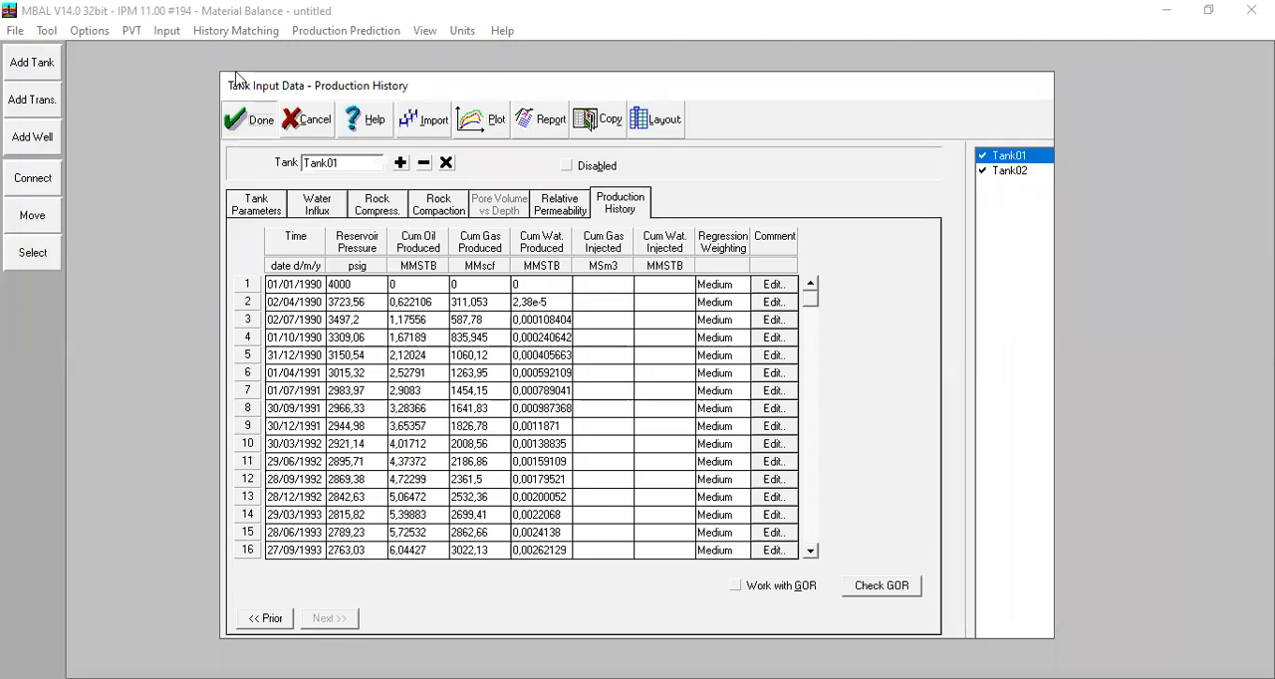
left_click(249, 78)
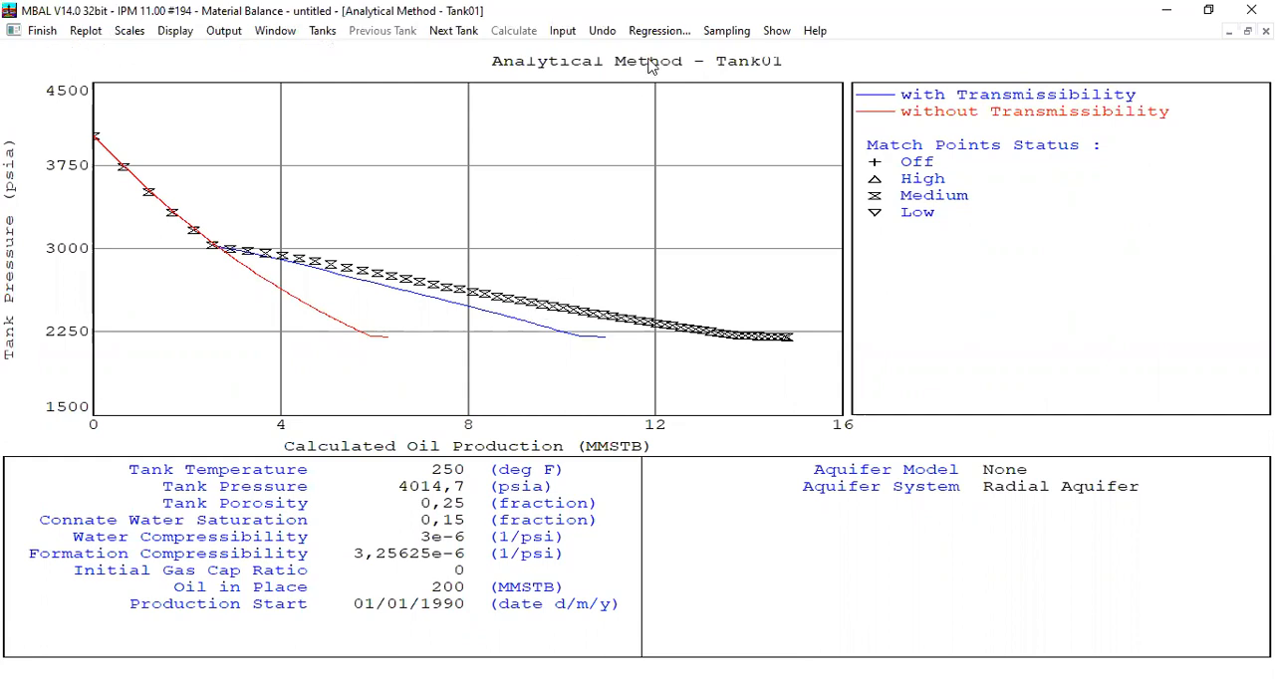
left_click(665, 31)
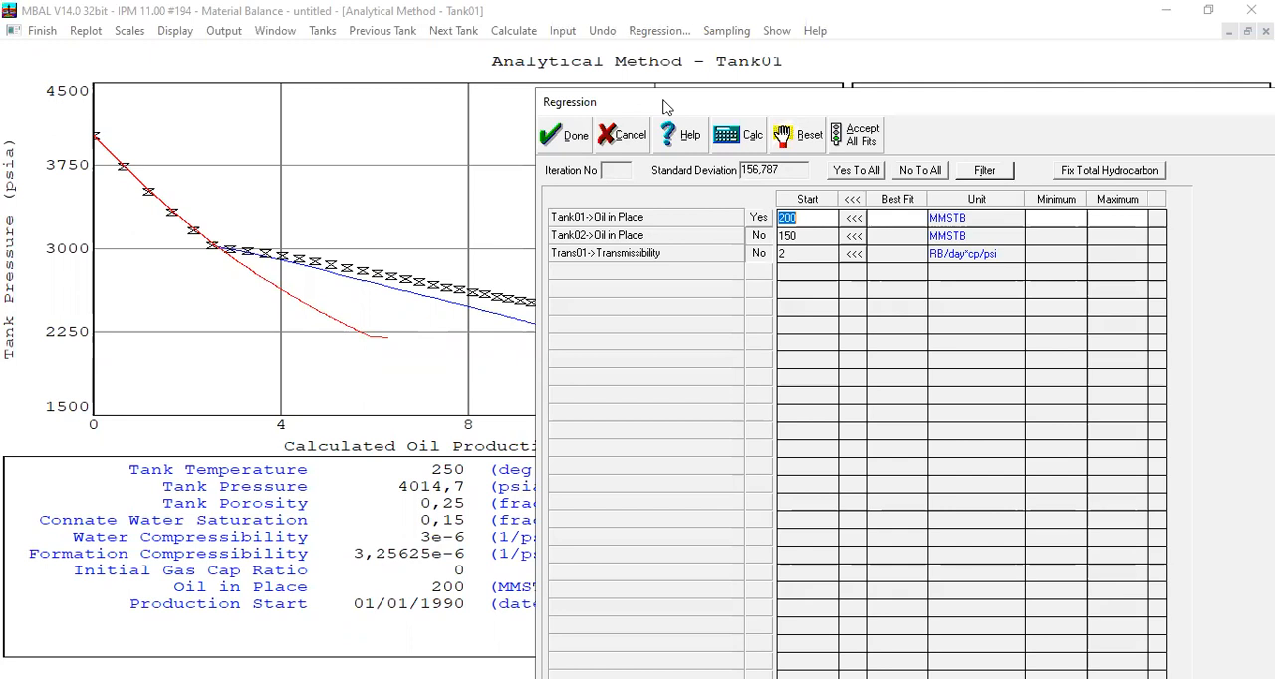
left_click(758, 218)
left_click(758, 218)
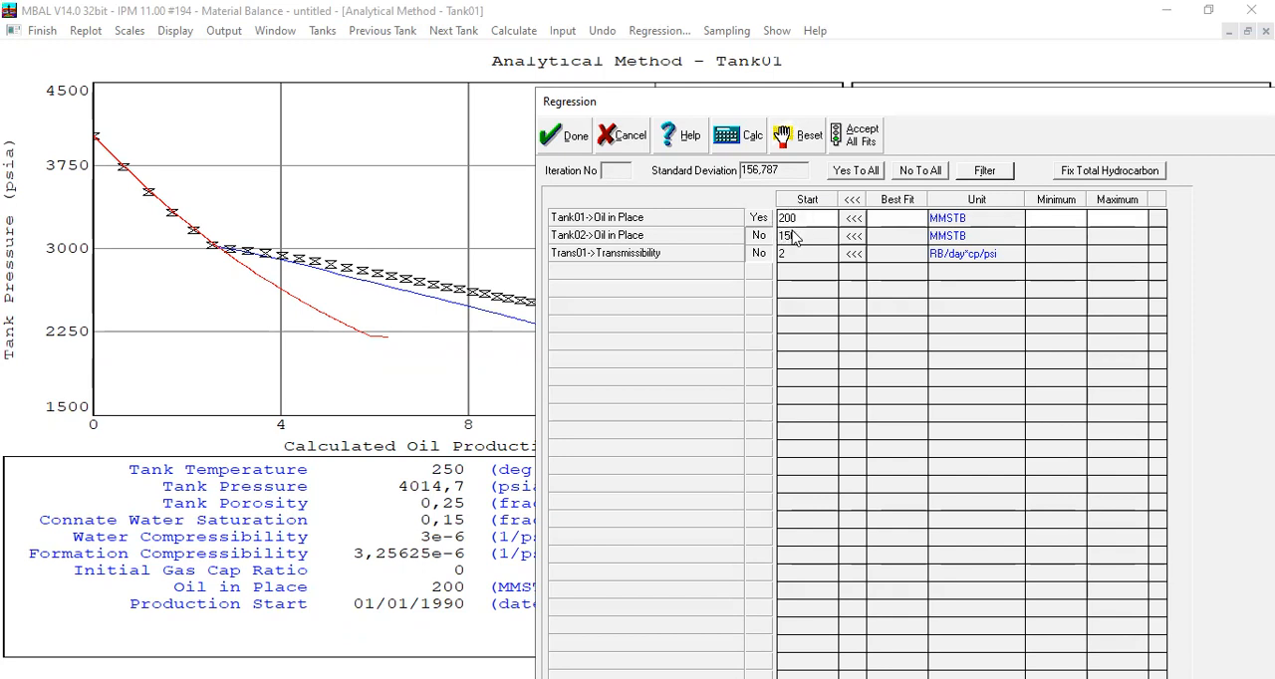
left_click(755, 222)
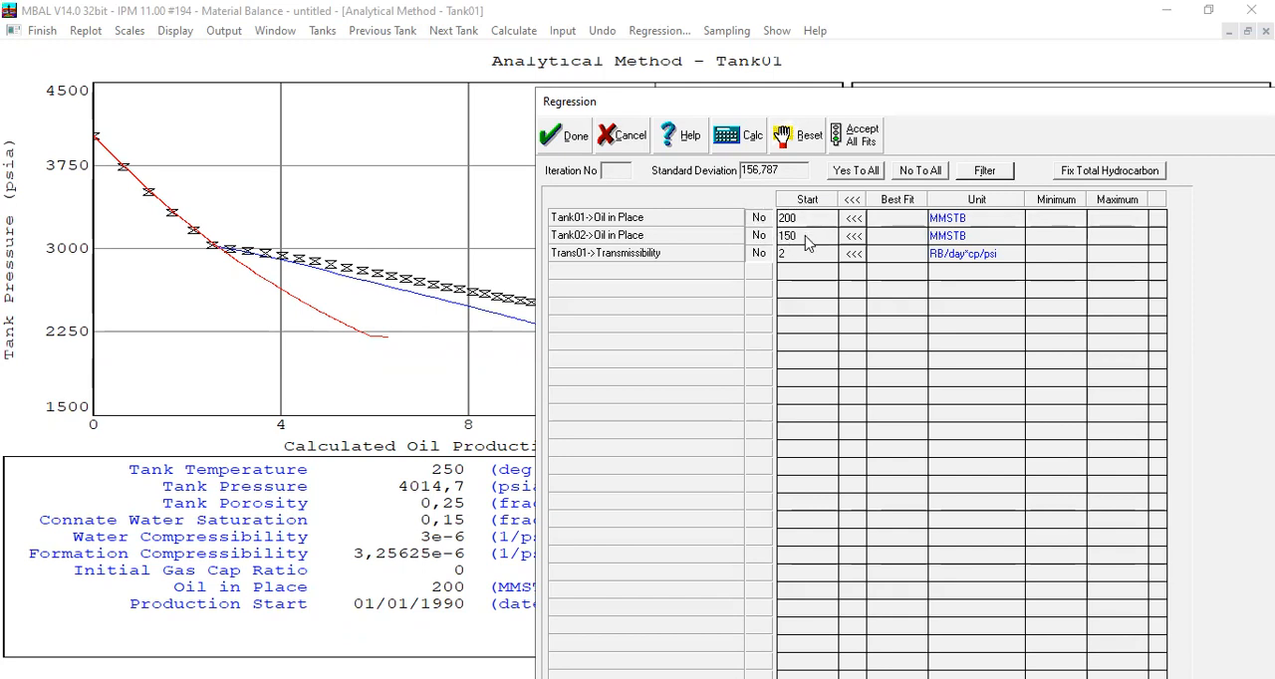
left_click(761, 238)
left_click(759, 255)
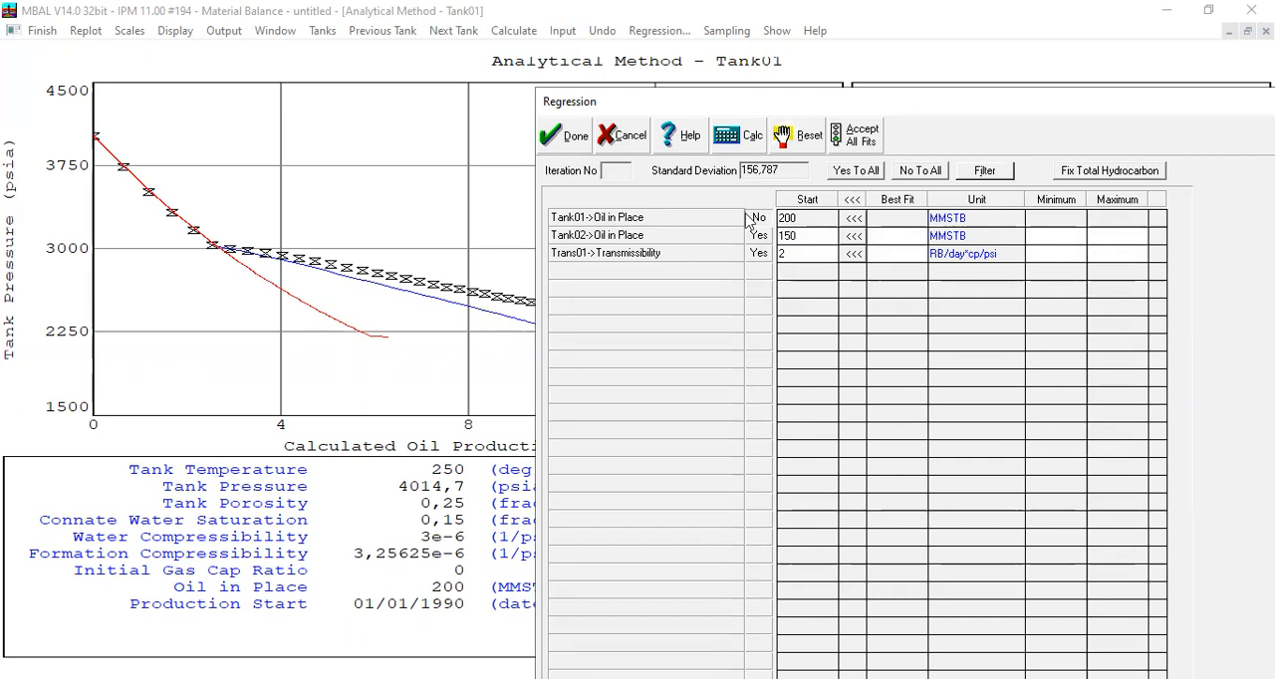
Step: Run the regression, accept the best fits of 333,765 MMSTB for Tank02 and 2,94777 RB/day*cp/psi for Trans01, and finish the Analytical Method plot
left_click(742, 143)
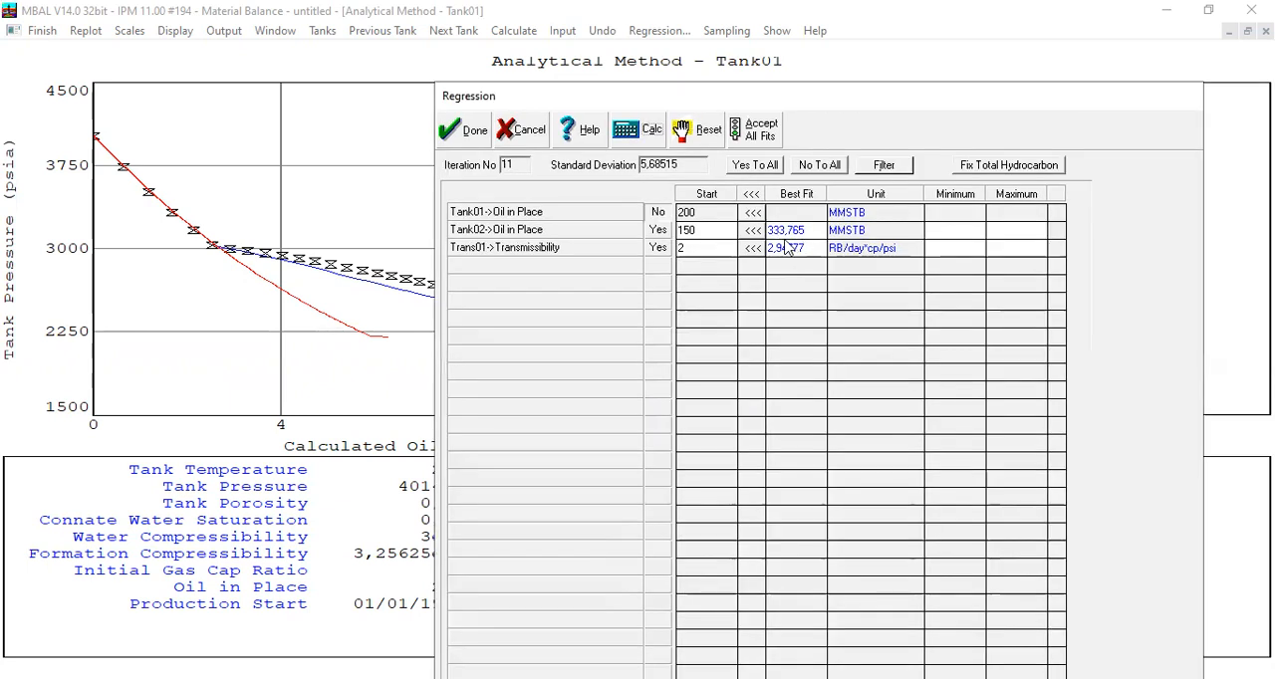
left_click(751, 193)
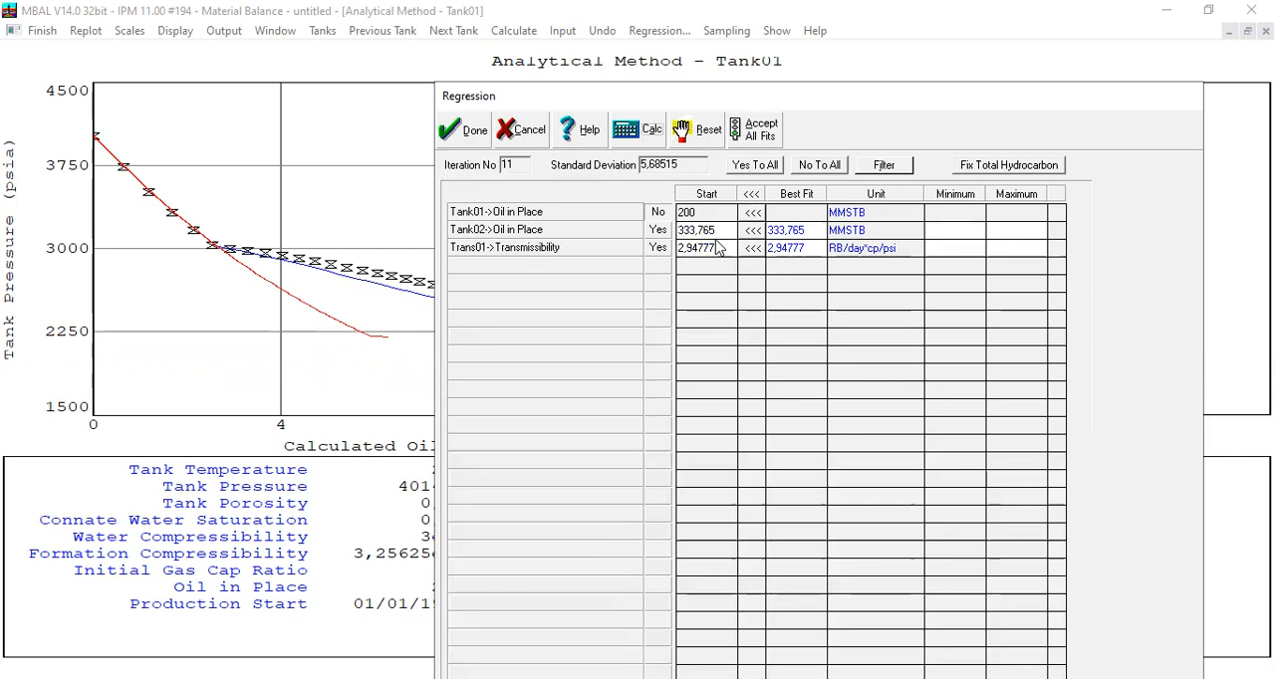
left_click_drag(717, 231, 677, 241)
left_click(464, 130)
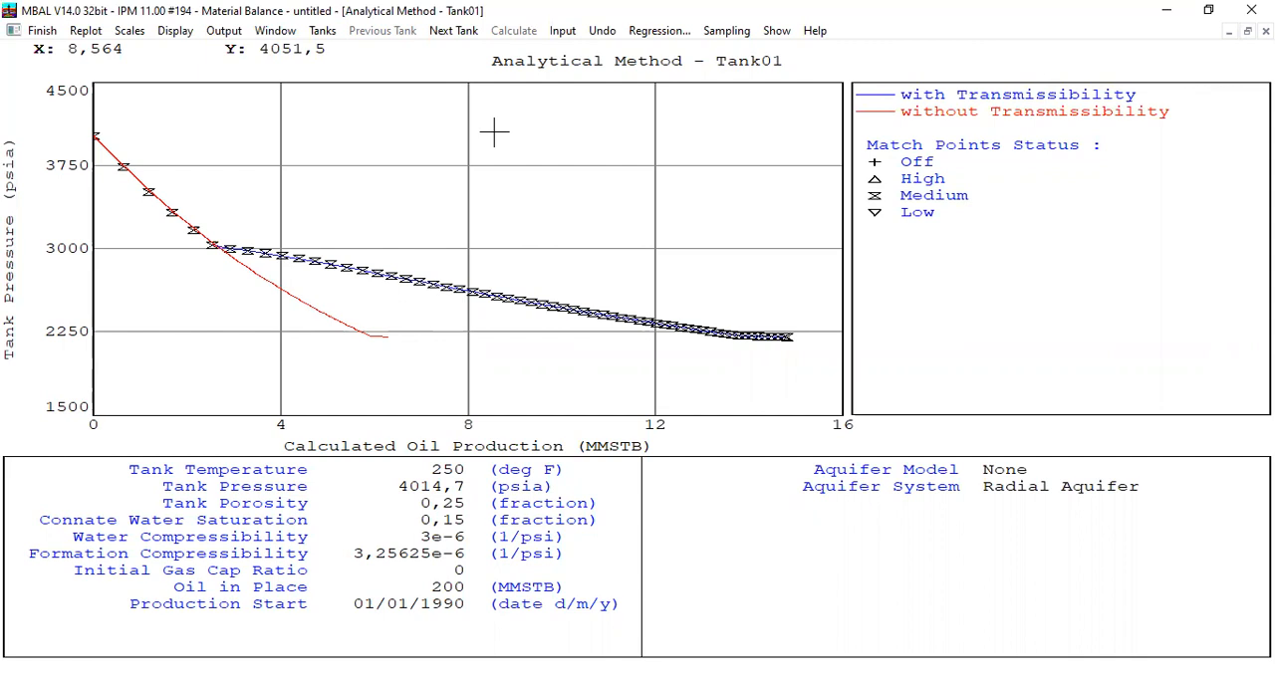
left_click(42, 31)
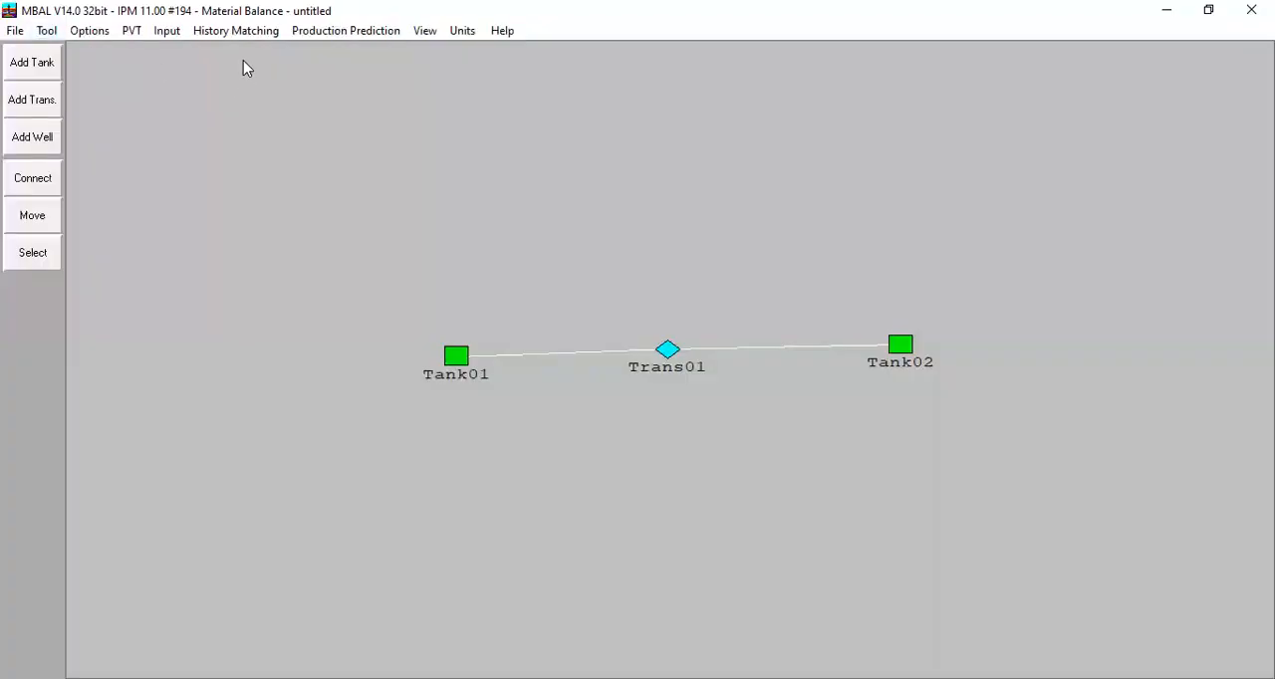
Step: Open Tank01's Graphical Method plot maximized and view the Havlena - Odeh and F/Et versus We/Et methods without saving the OOIP
left_click(236, 30)
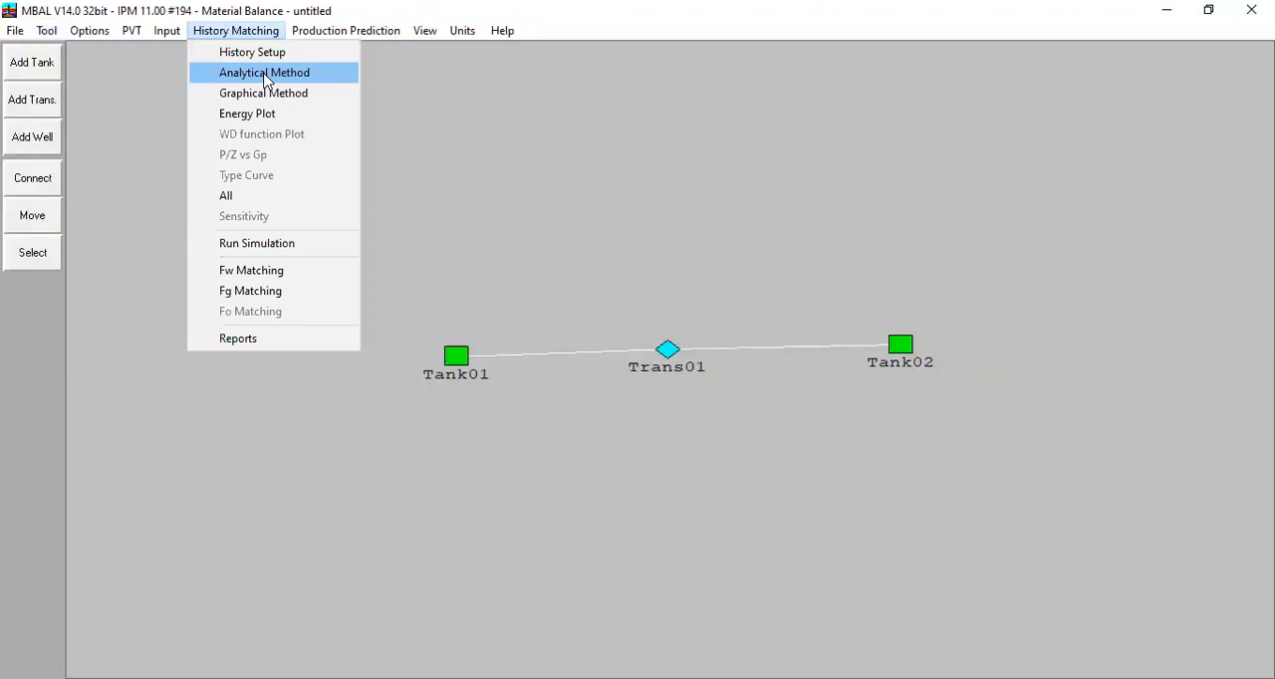
left_click(265, 94)
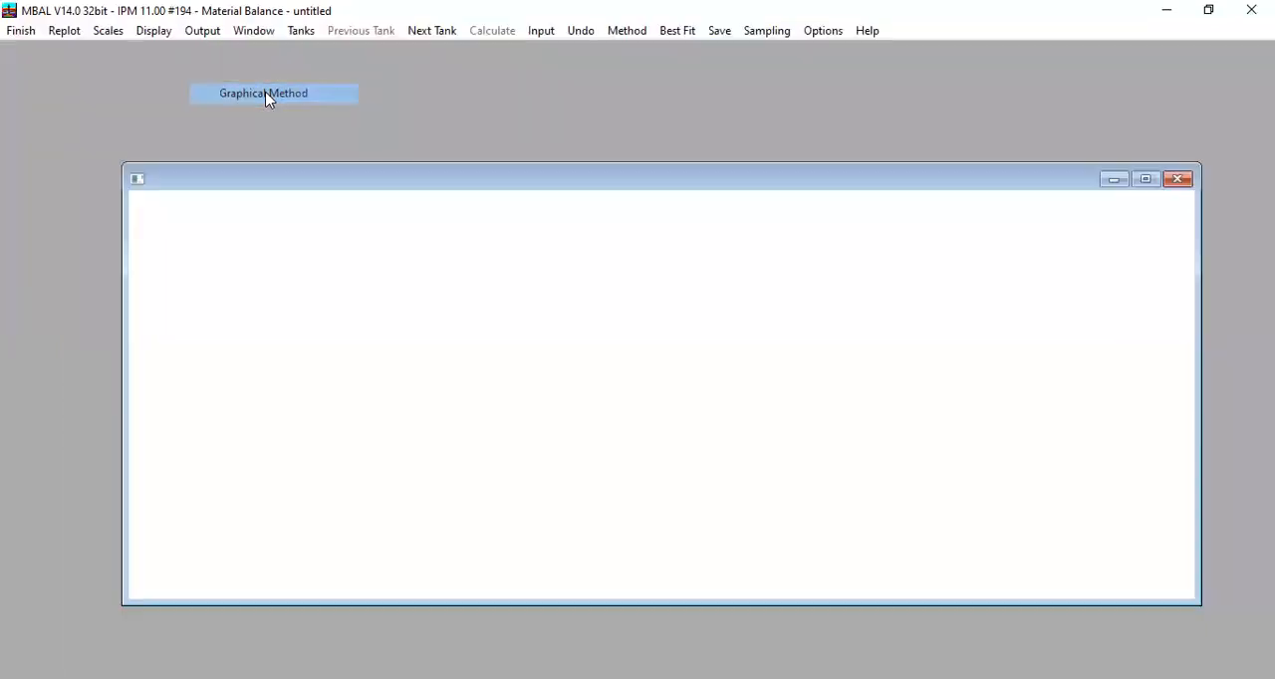
left_click(1145, 180)
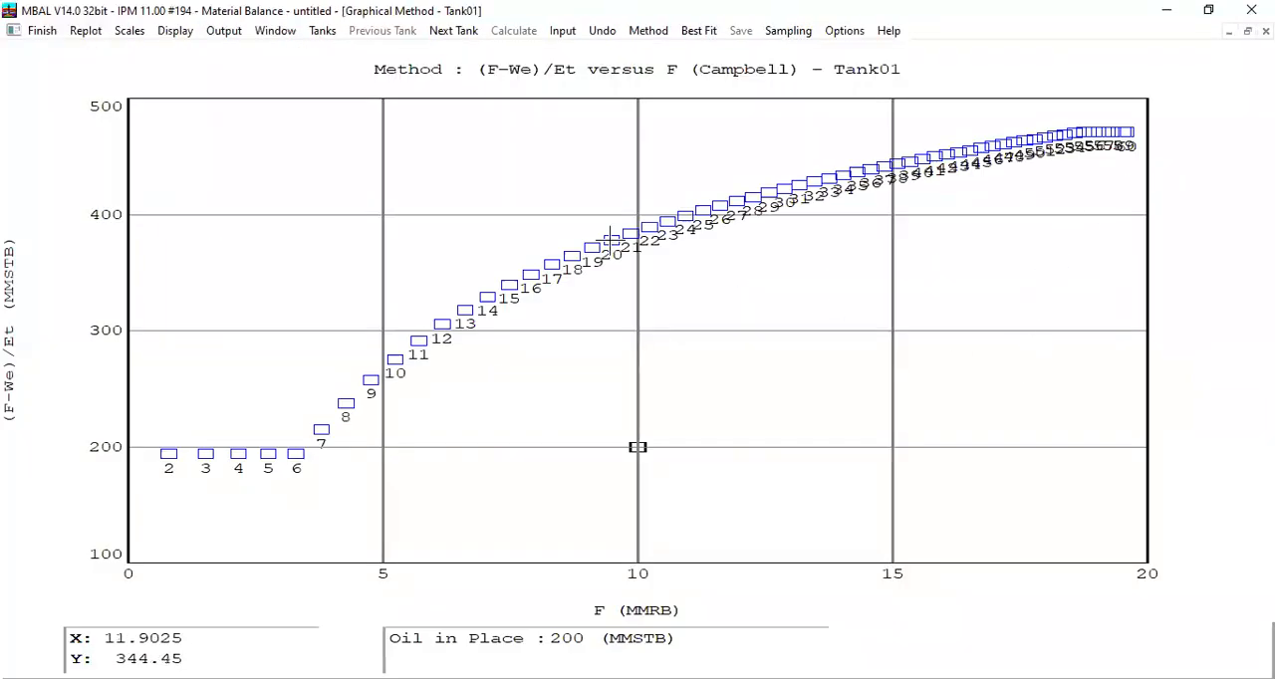
left_click(638, 33)
left_click(643, 46)
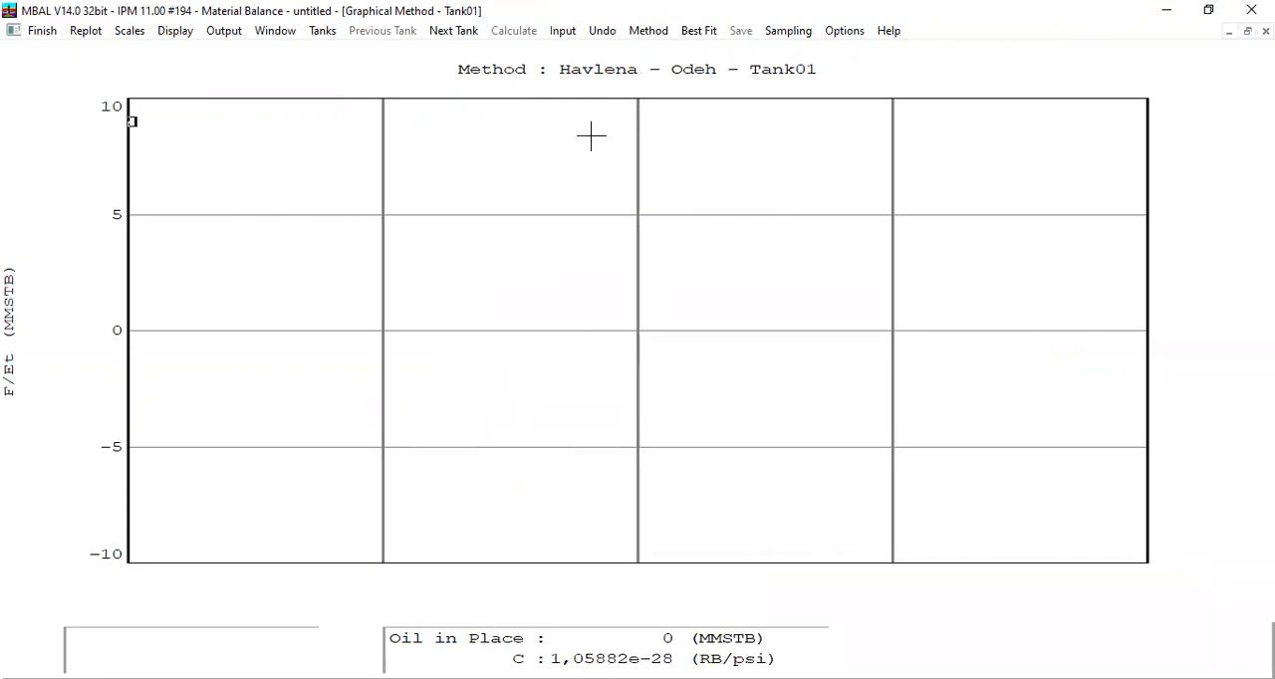
left_click(650, 32)
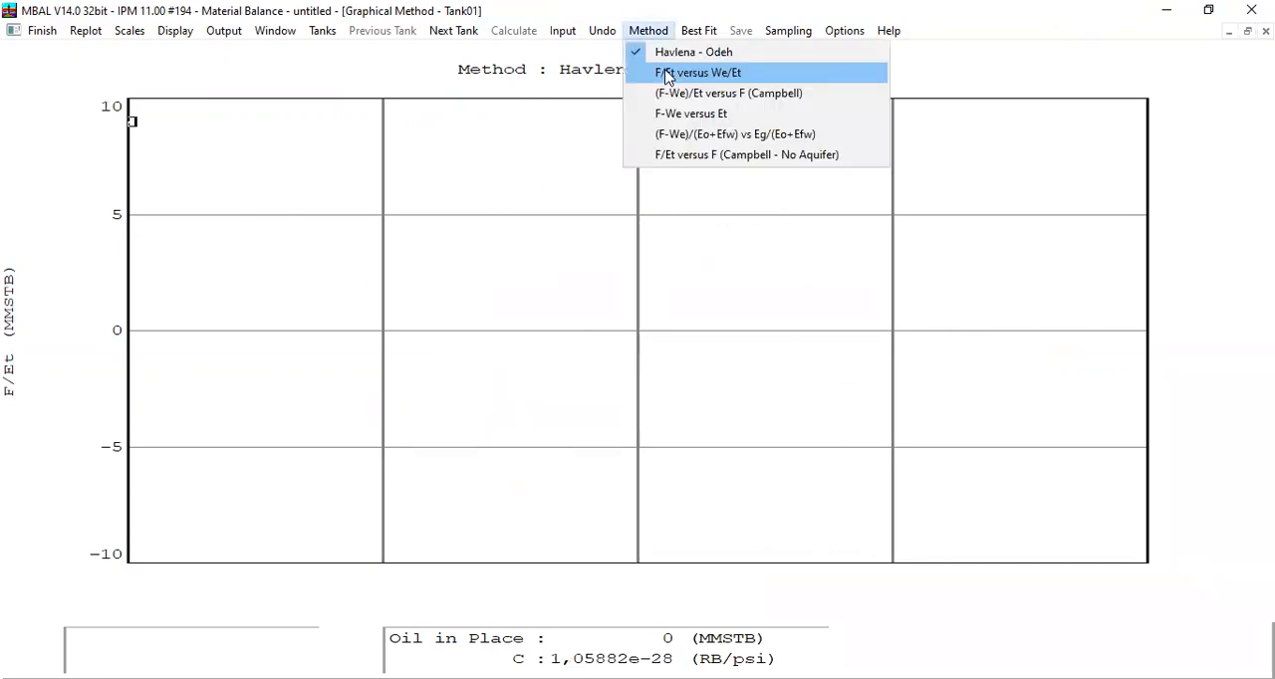
left_click(667, 74)
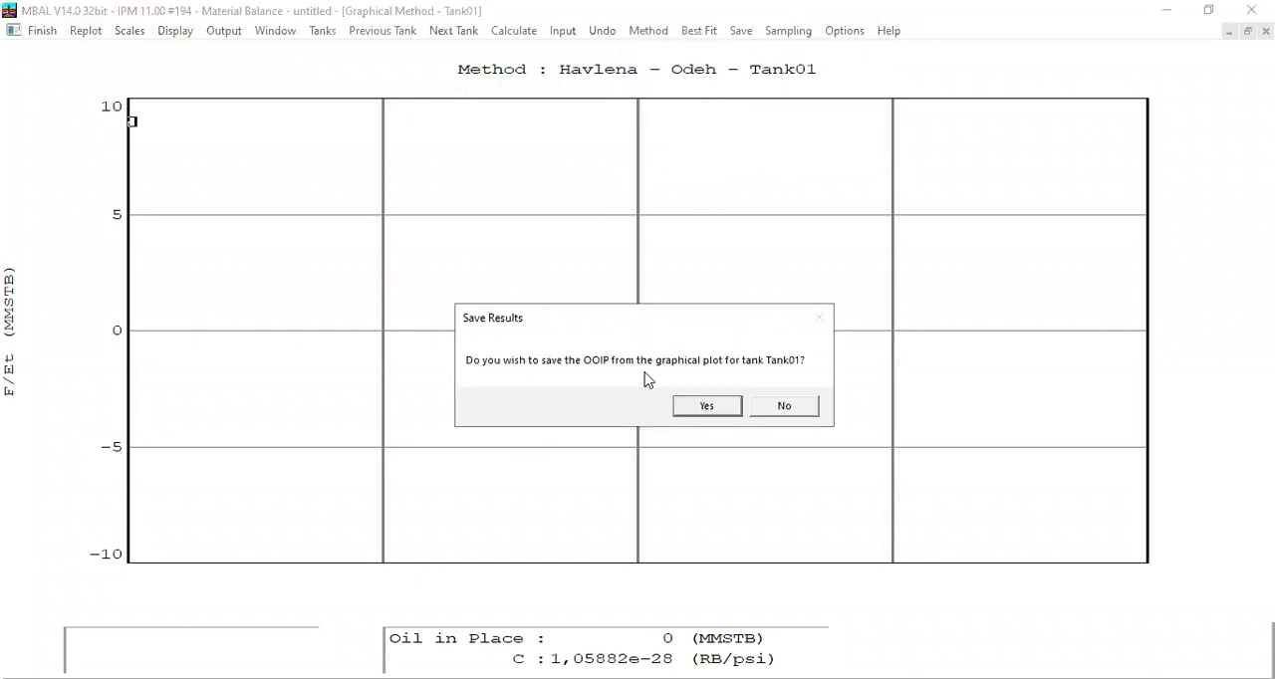
left_click(786, 409)
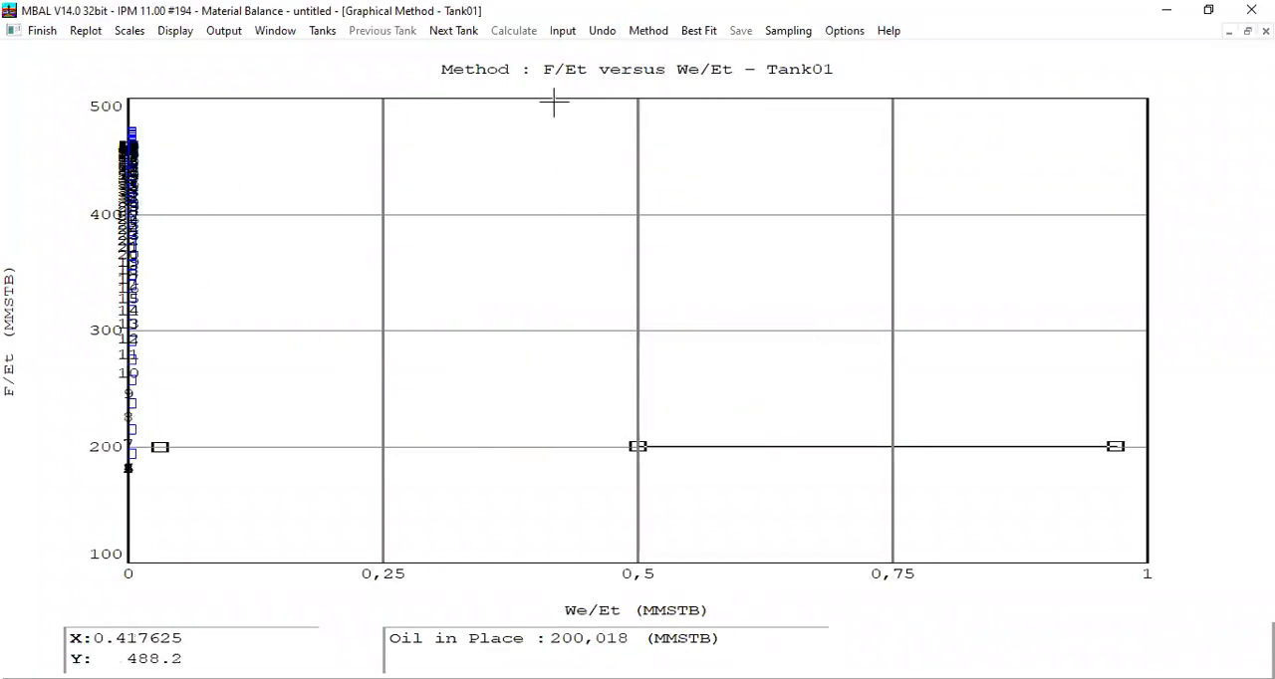
Step: Examine Tank01's graphical plot with the (F-We)/Et versus F (Campbell) and F-We versus Et methods
left_click(648, 31)
left_click(728, 89)
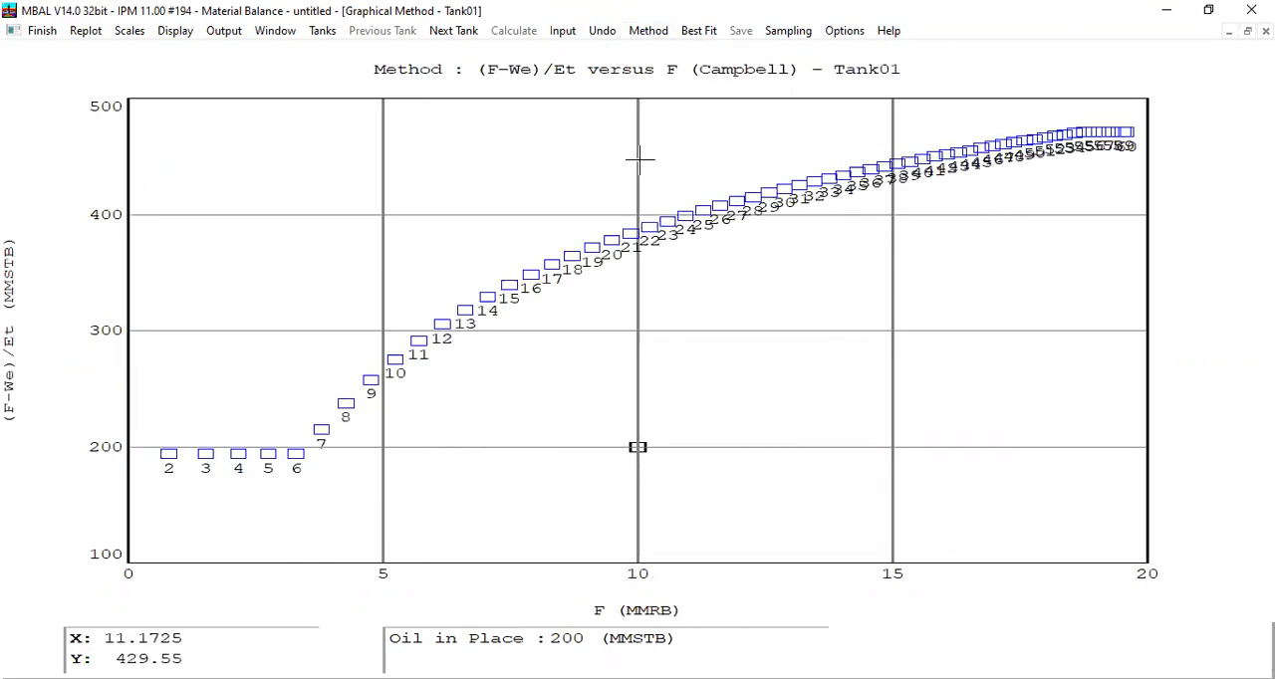
left_click(648, 30)
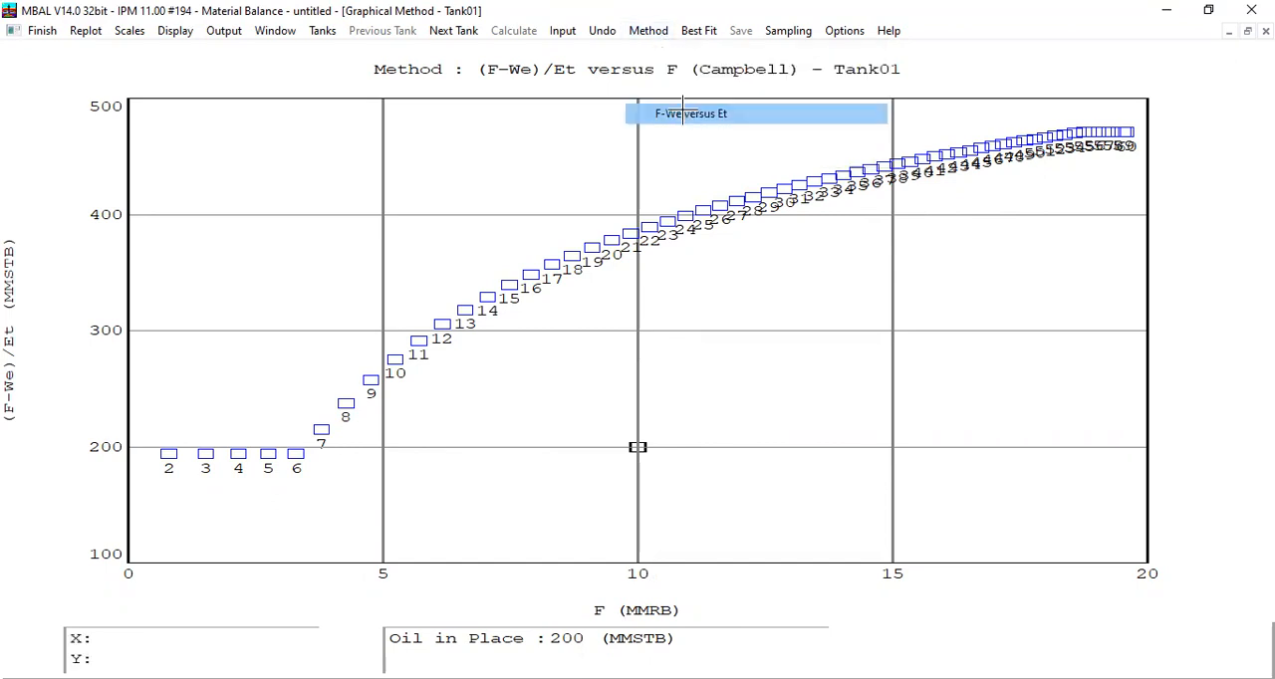
left_click(683, 113)
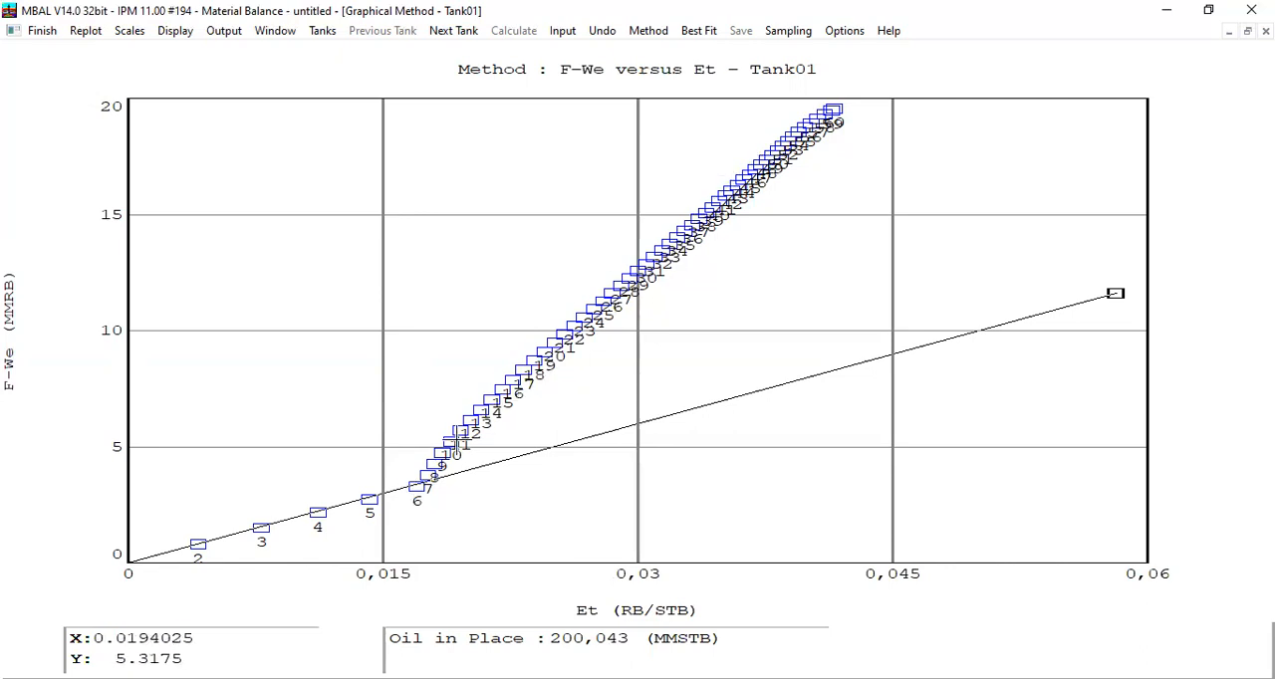
mouse_move(457, 440)
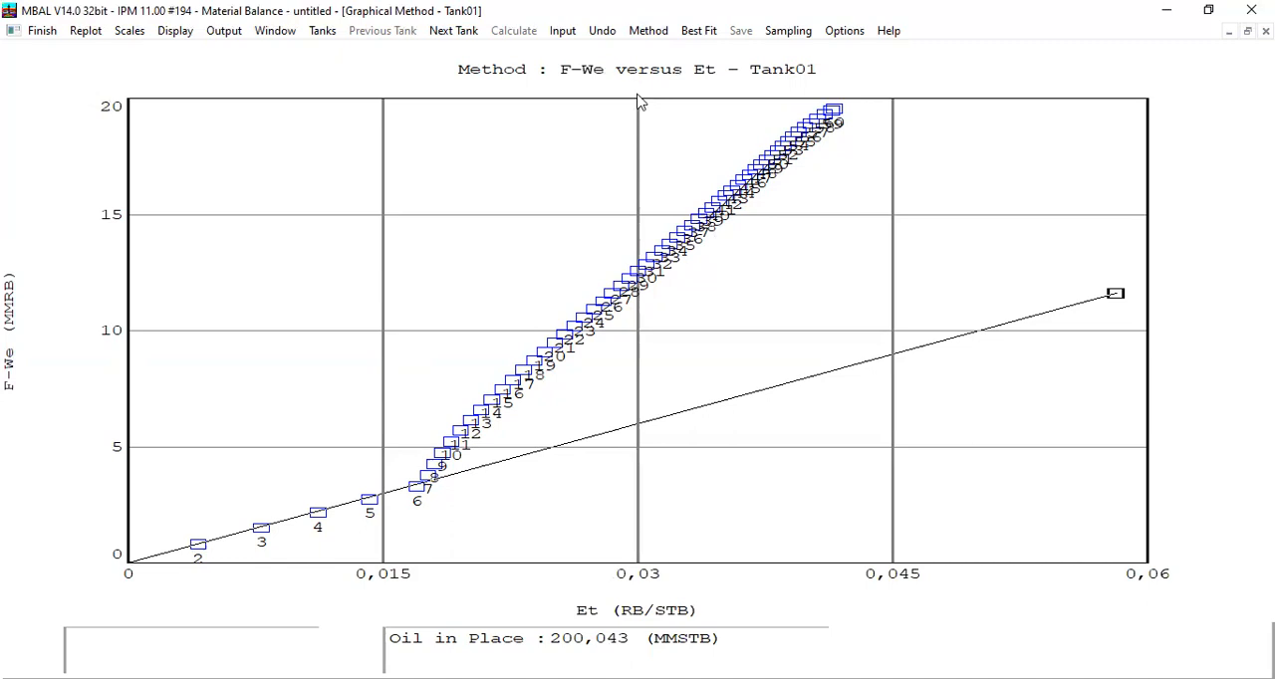
Step: View the (F-We)/(Eo+Efw) vs Eg/(Eo+Efw) and F/Et versus F (Campbell - No Aquifer) methods, then finish the Graphical Method plot
left_click(650, 32)
left_click(683, 136)
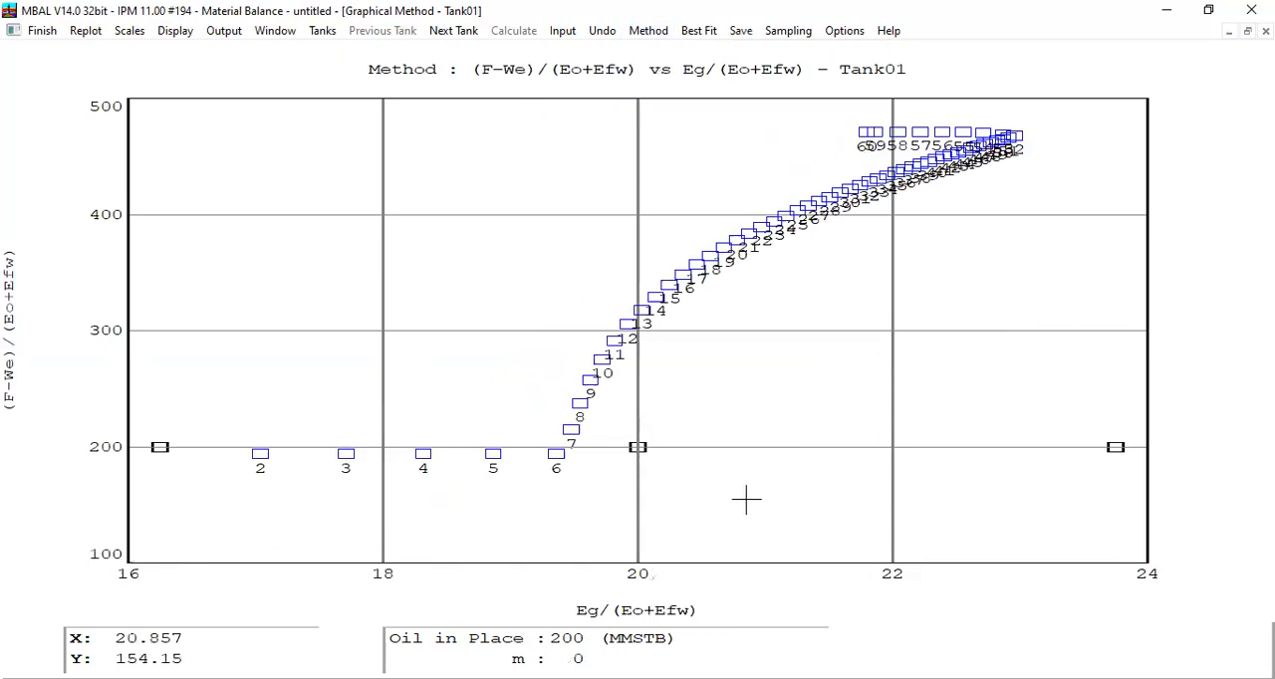
left_click(655, 31)
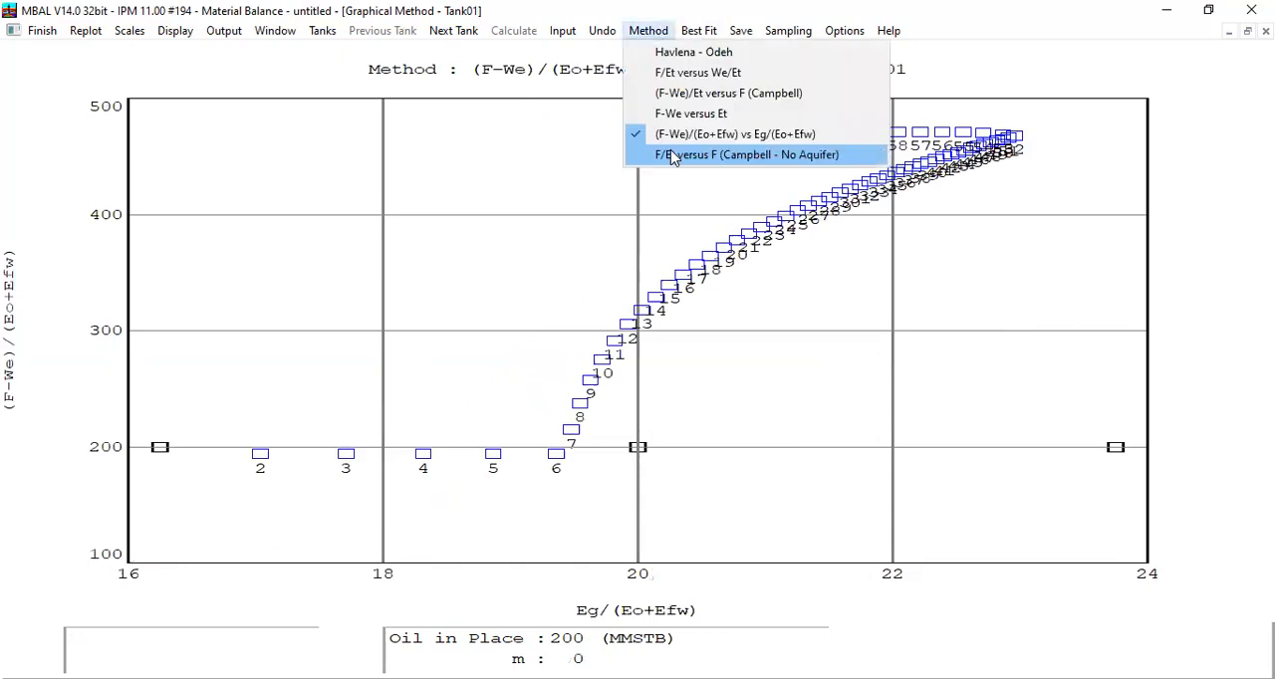
left_click(669, 156)
left_click(777, 413)
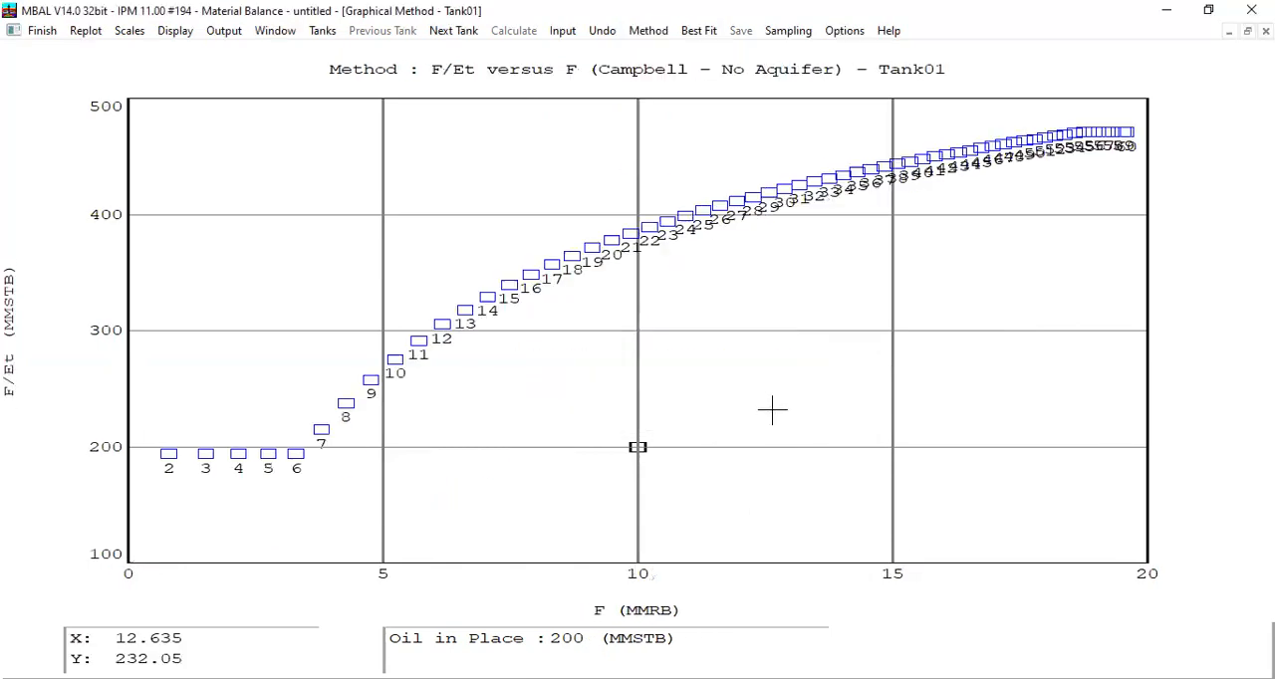
left_click(40, 31)
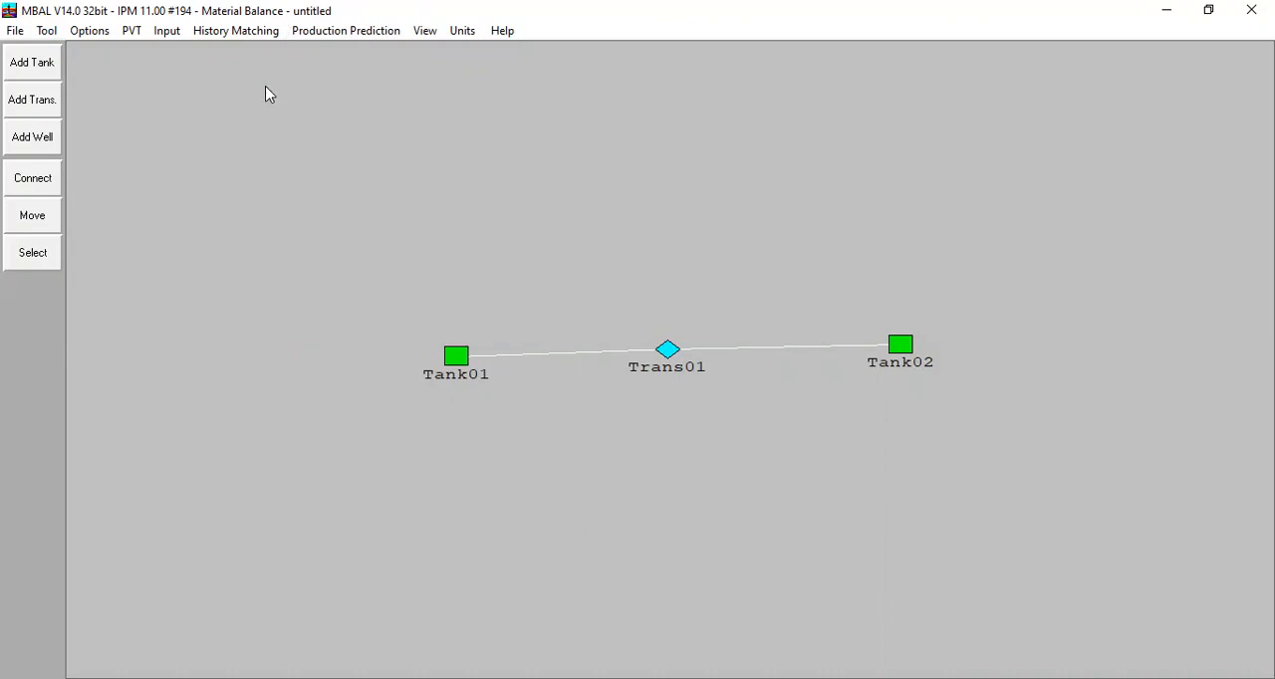
Step: Recheck Tank01's Analytical Method match and Graphical Method plot, closing each one
double_click(456, 356)
left_click(1172, 202)
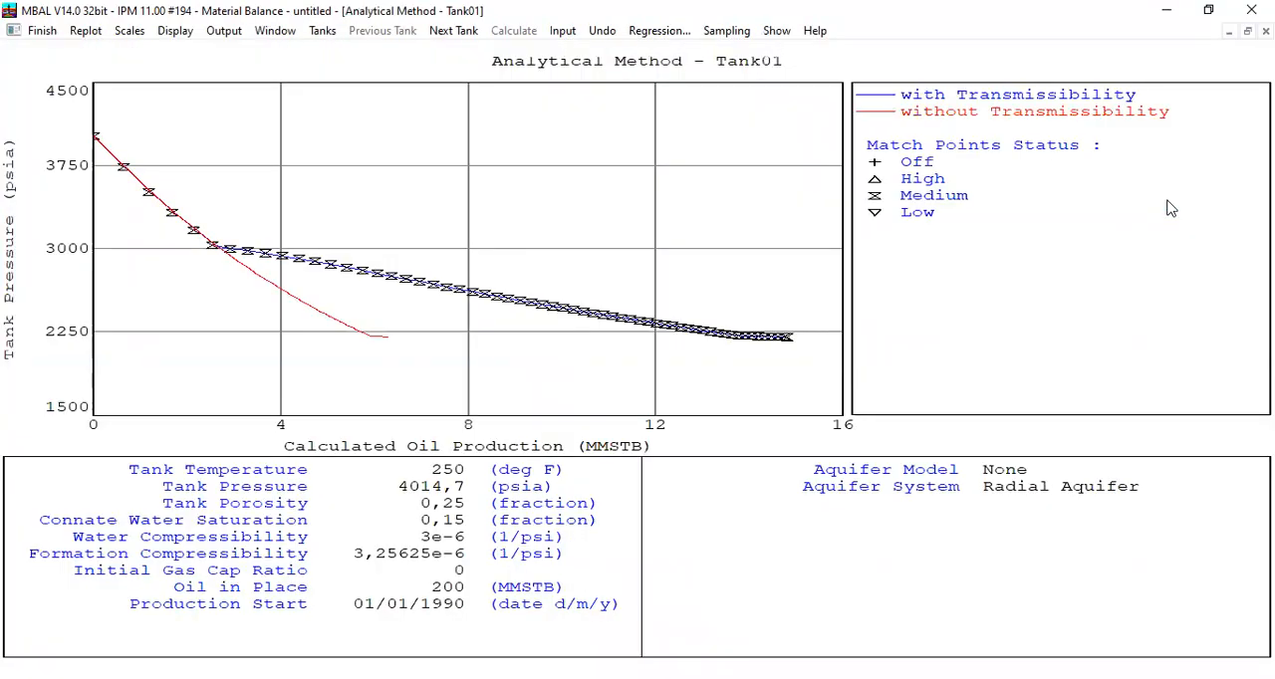
left_click(42, 30)
left_click(239, 31)
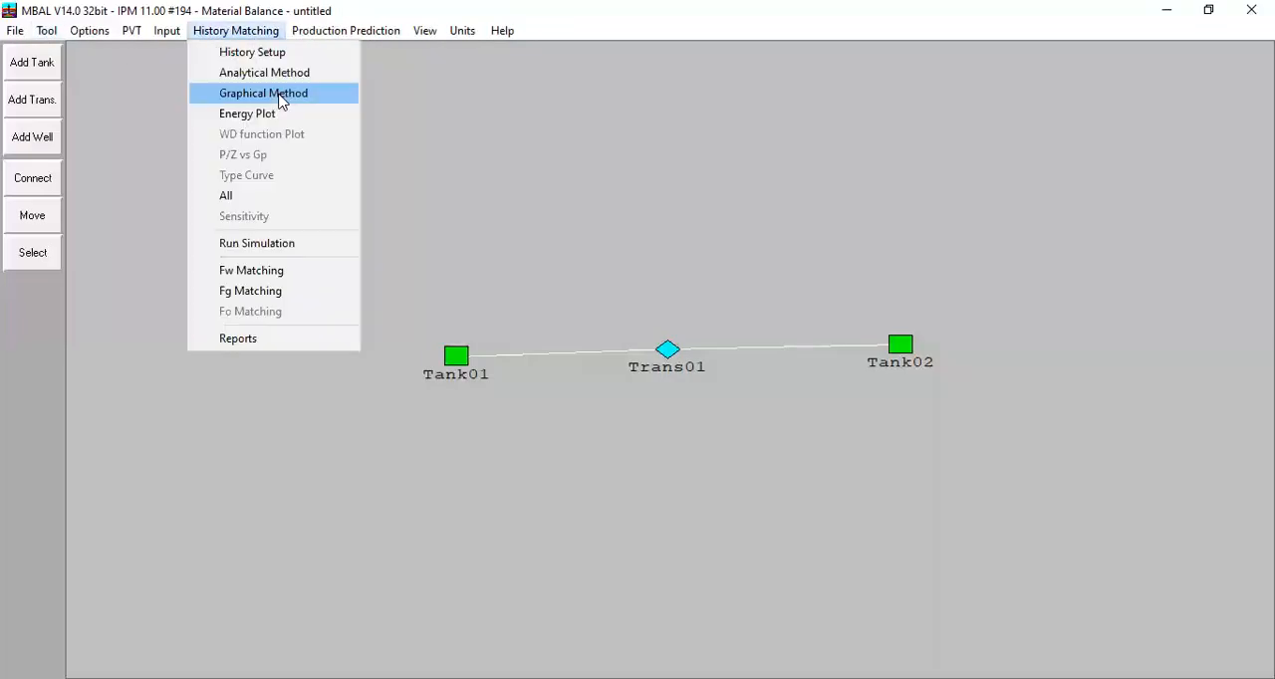
left_click(281, 99)
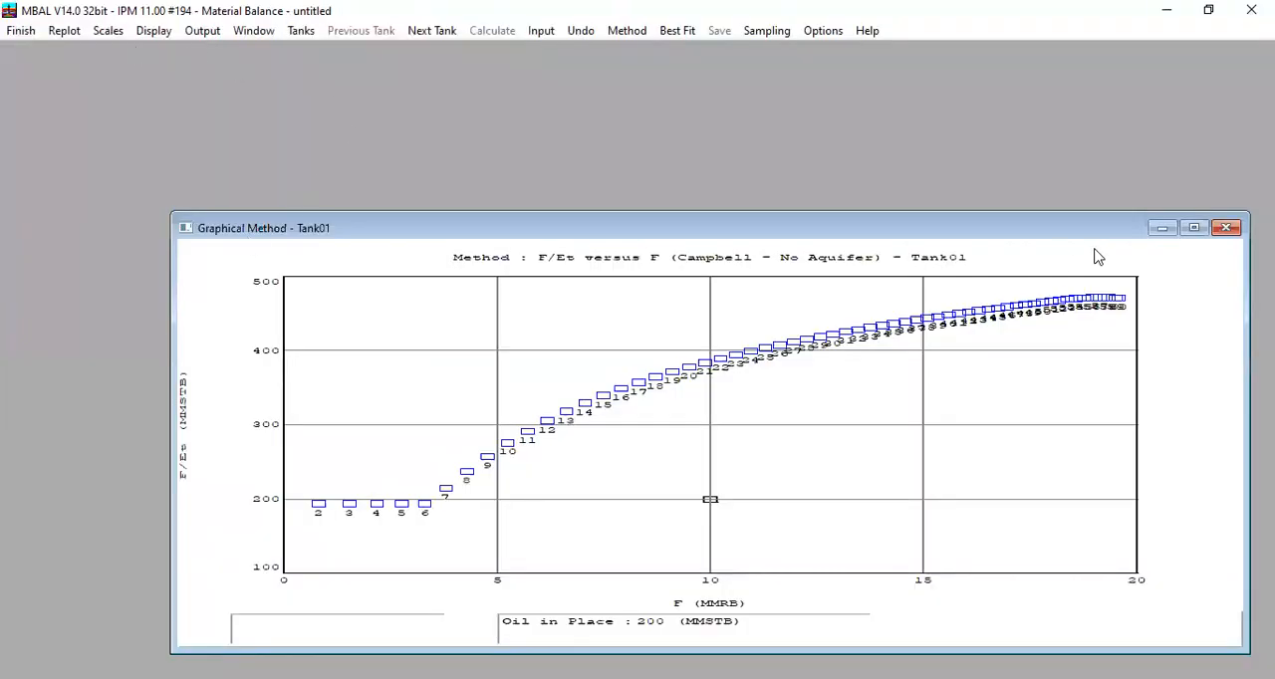
left_click(1228, 229)
Step: Open Tank01's Energy Plot maximized to examine the share of each drive mechanism over time
left_click(209, 31)
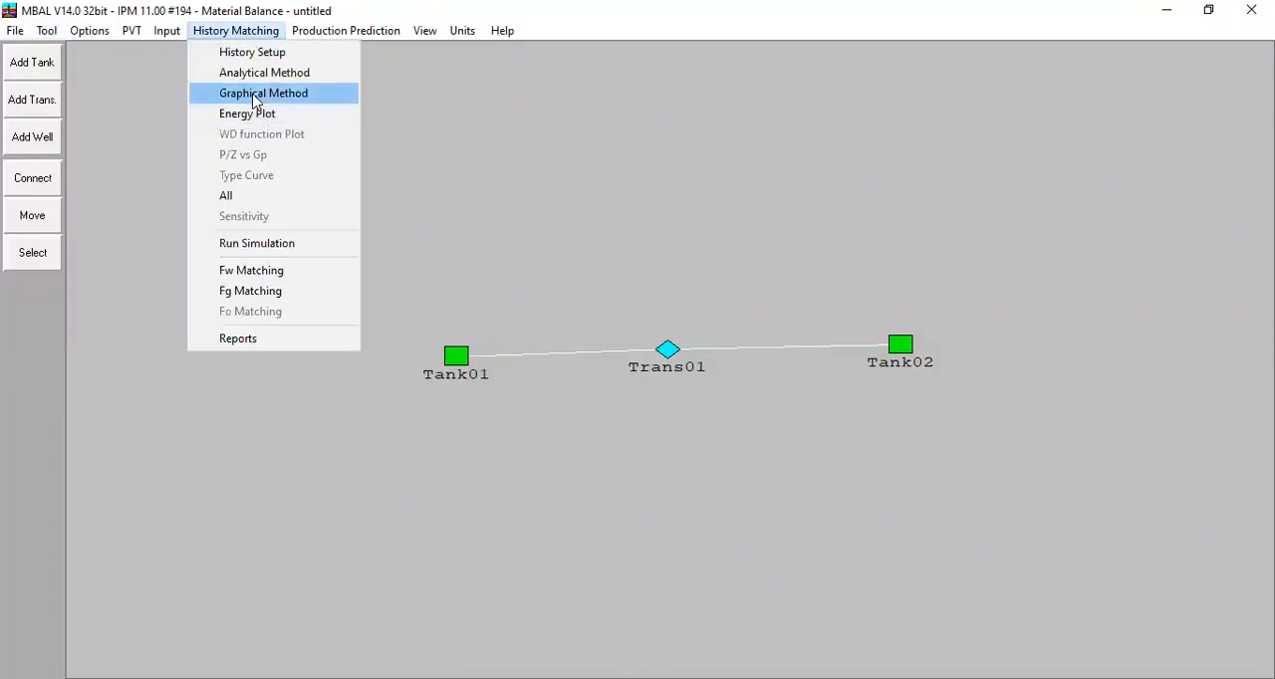
left_click(247, 118)
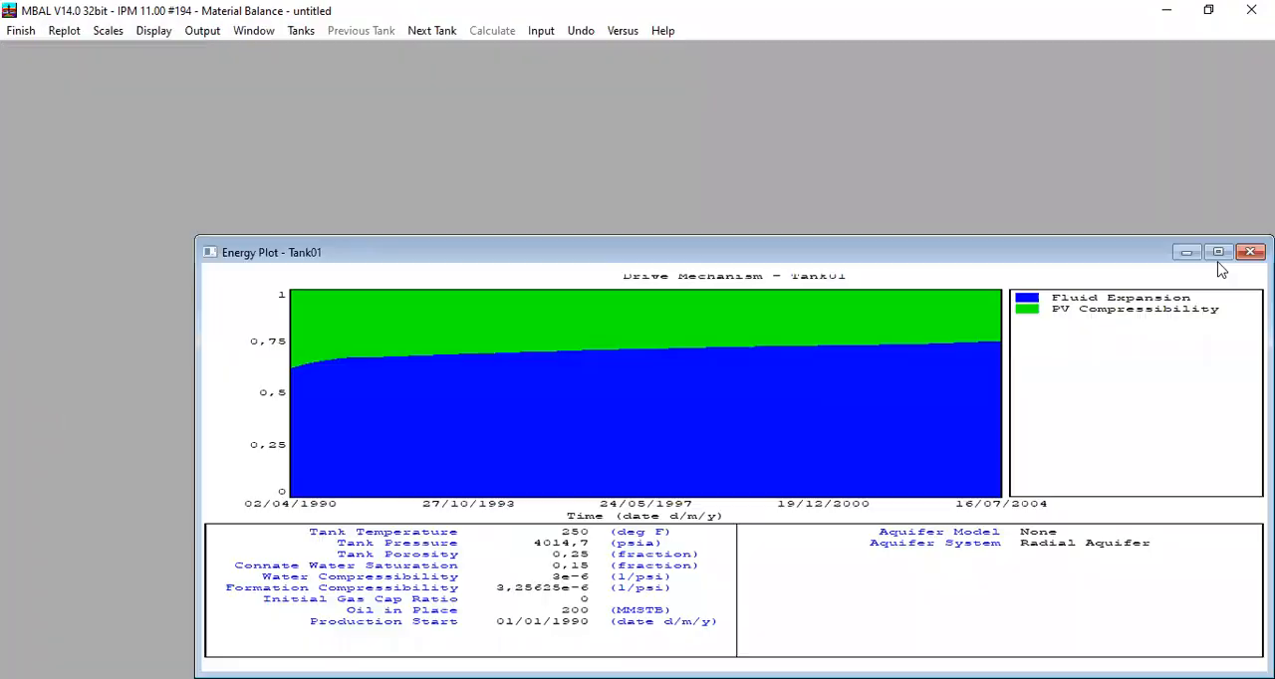
left_click(1215, 253)
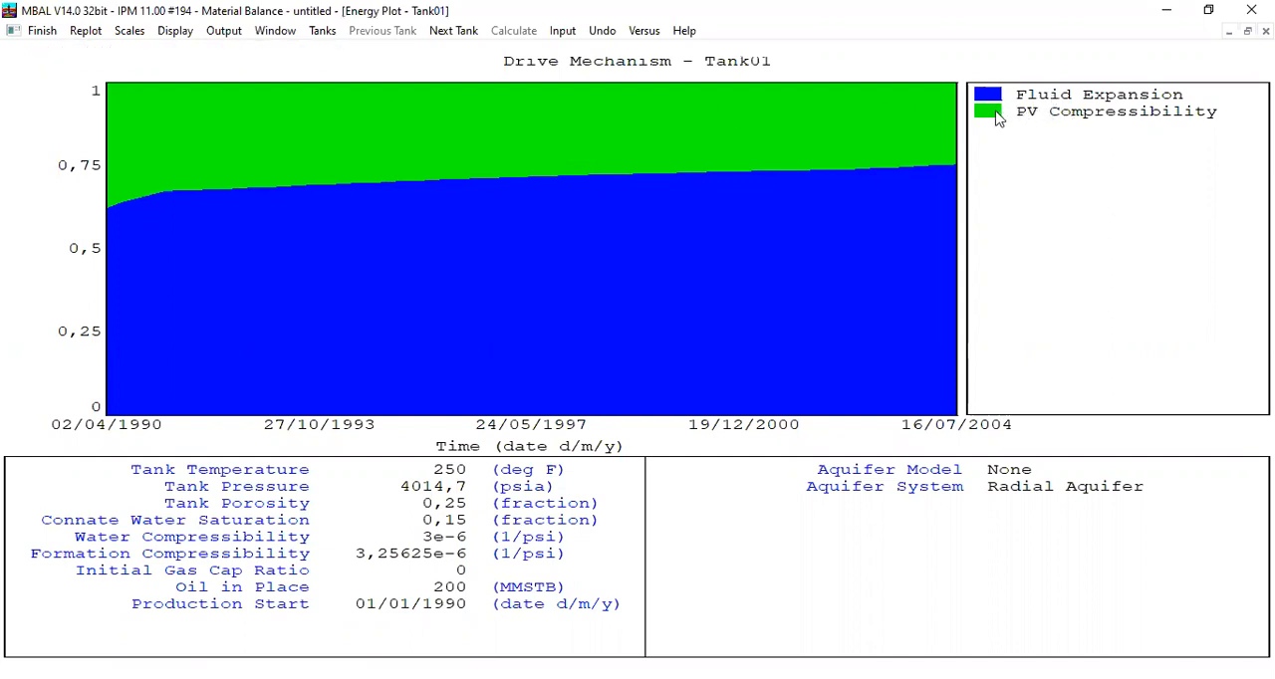
Step: View Tank02's energy plot, return to Tank01's drive mechanisms, and finish the Energy Plot
left_click(451, 33)
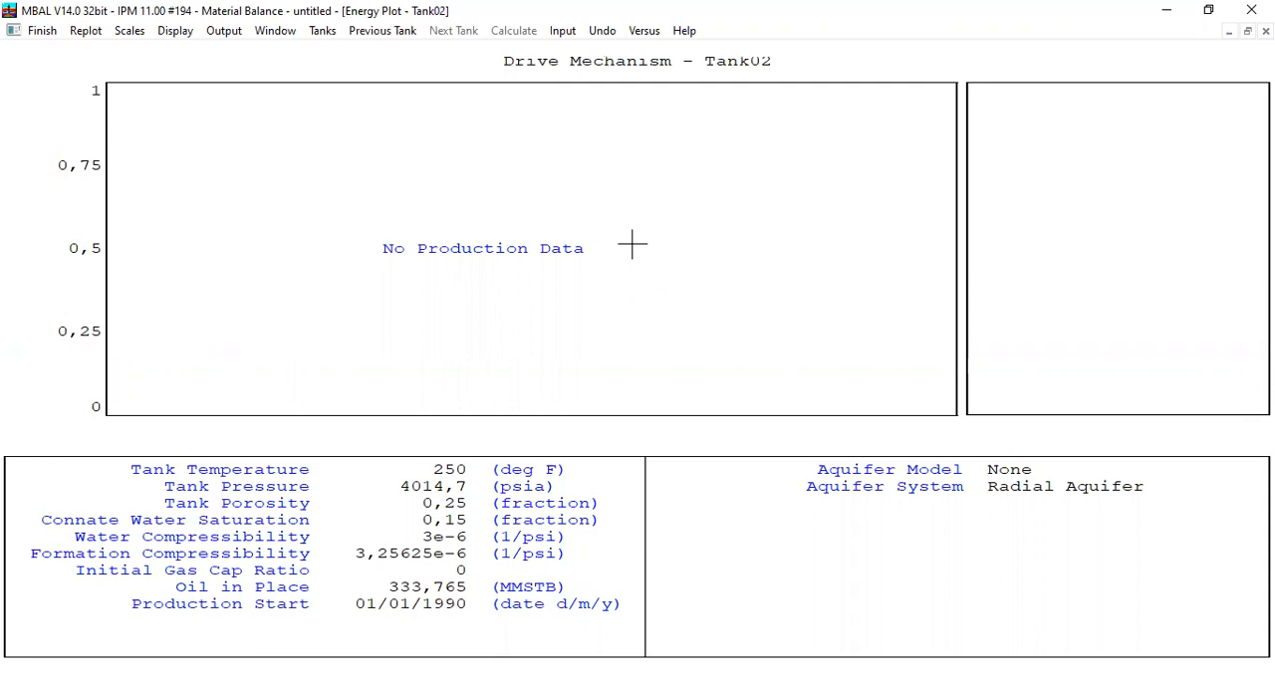
left_click(372, 33)
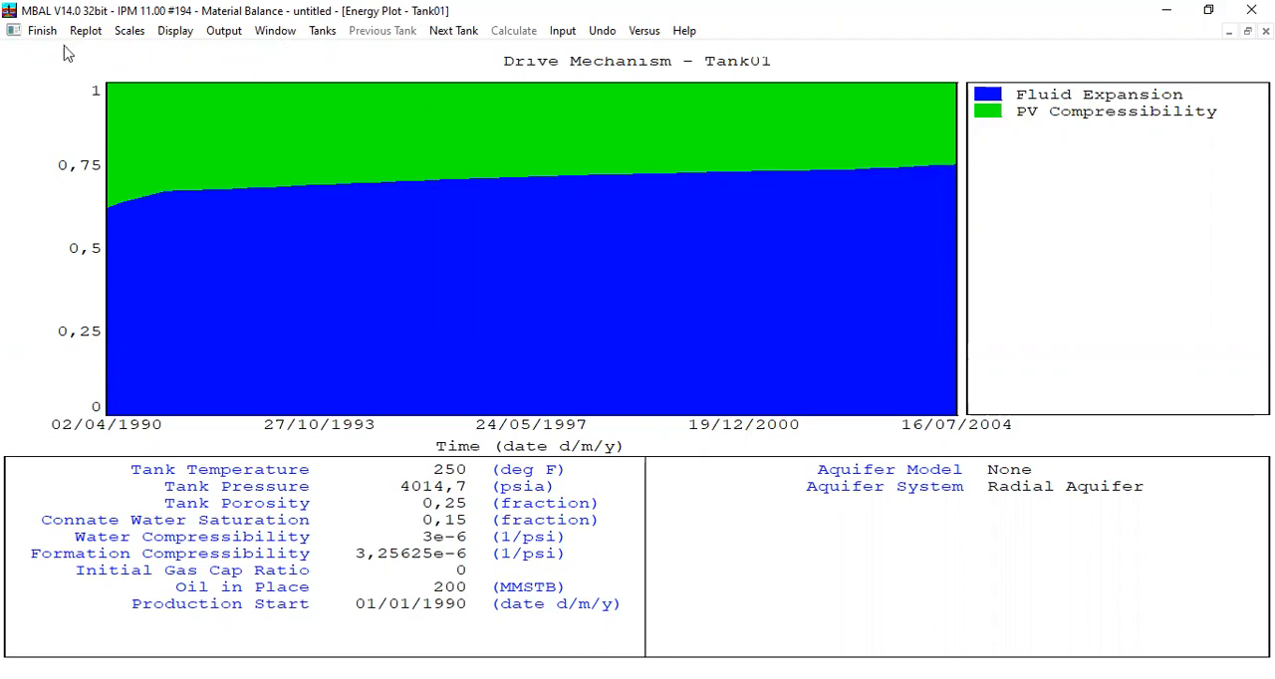
left_click(42, 31)
Step: View all of Tank01's history matching plots side by side and close them
left_click(254, 34)
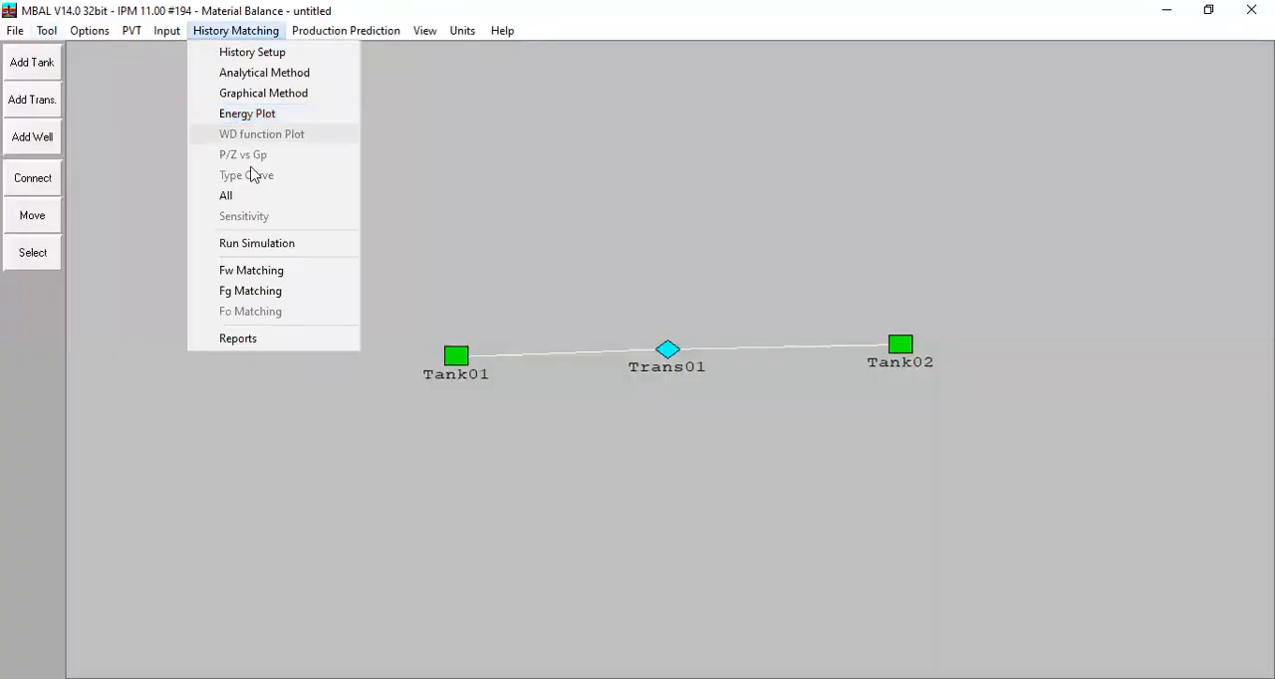
left_click(249, 197)
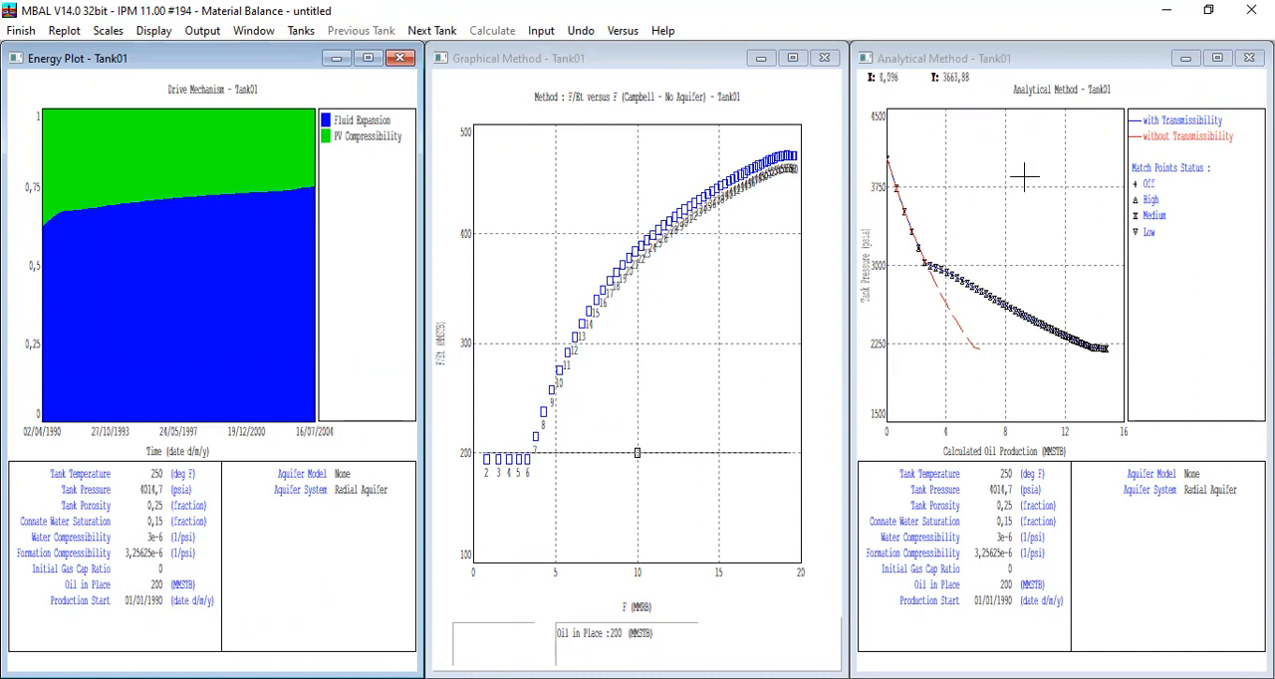
left_click(21, 31)
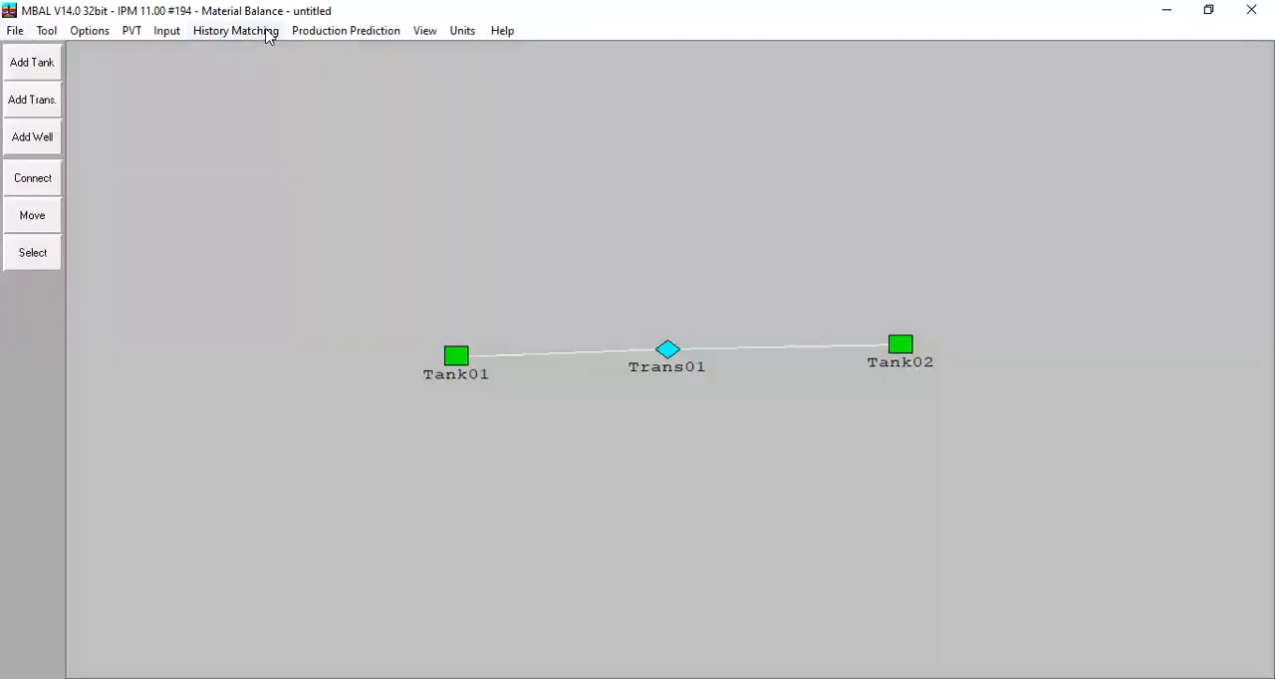
Step: Run the history simulation calculation for the two-tank model
left_click(270, 33)
left_click(292, 246)
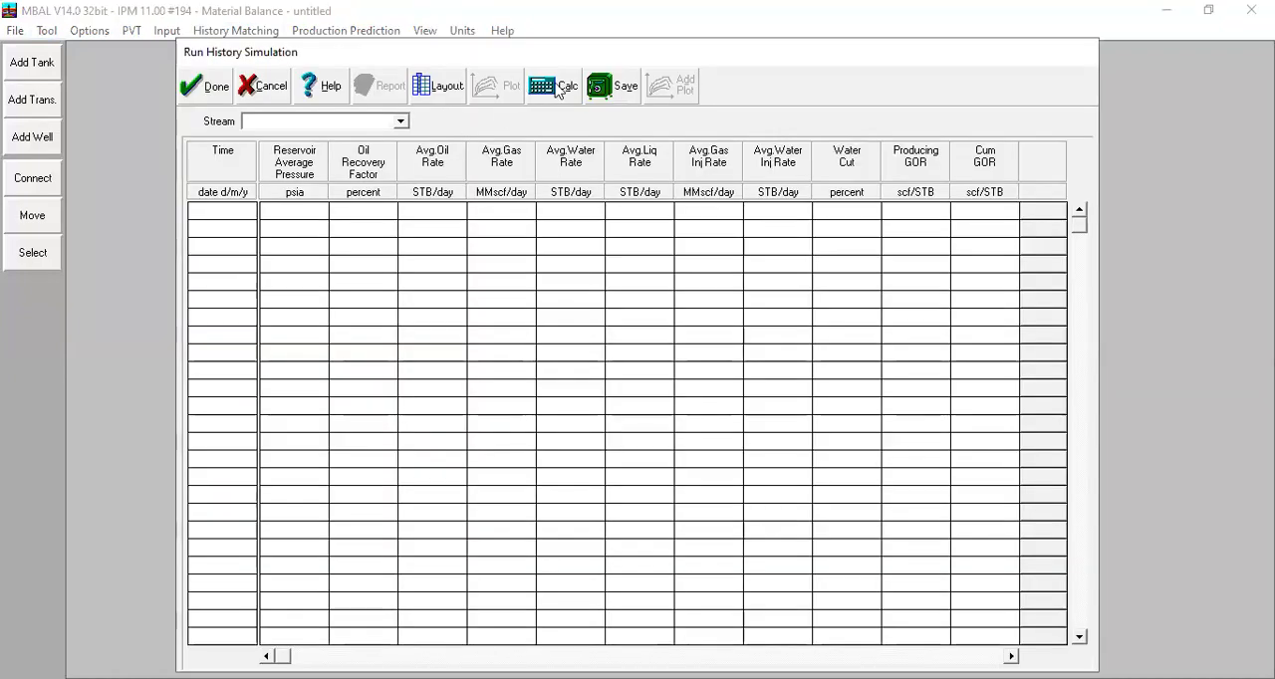
left_click(558, 86)
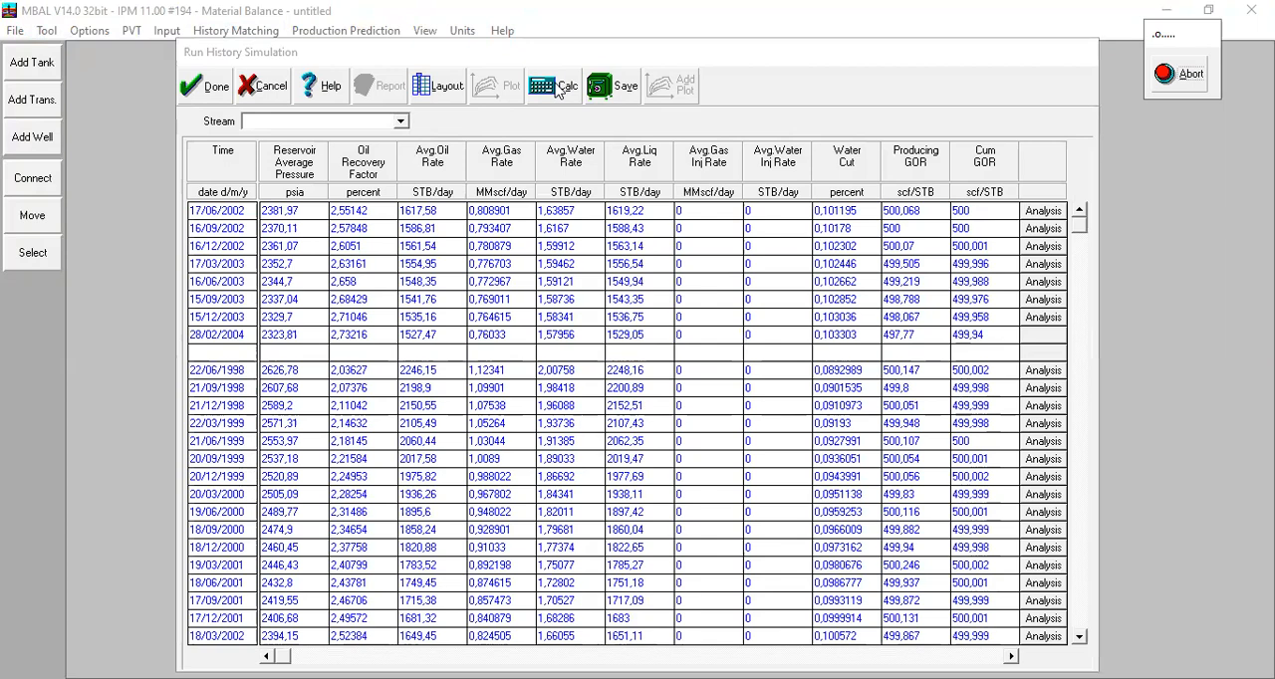
key("Return")
Step: Plot Tank01's historical and simulated Tank Pressure together against time in the simulation results
left_click(498, 87)
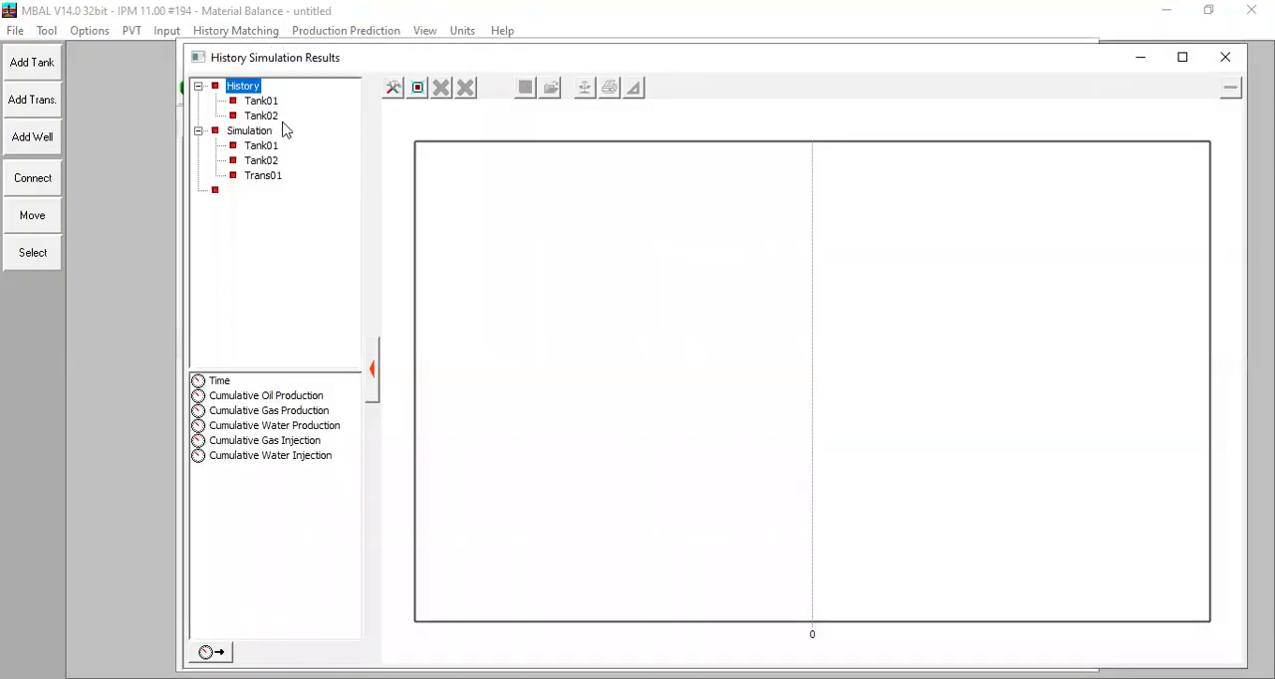
left_click(271, 104)
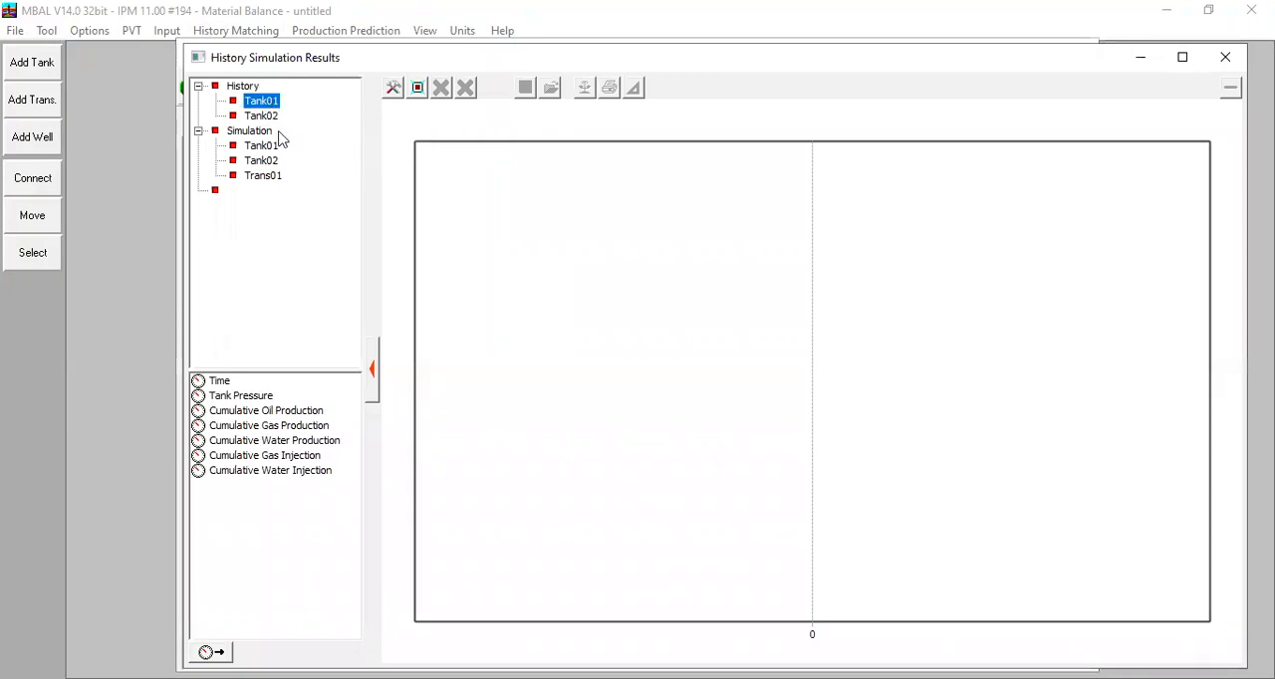
double_click(253, 399)
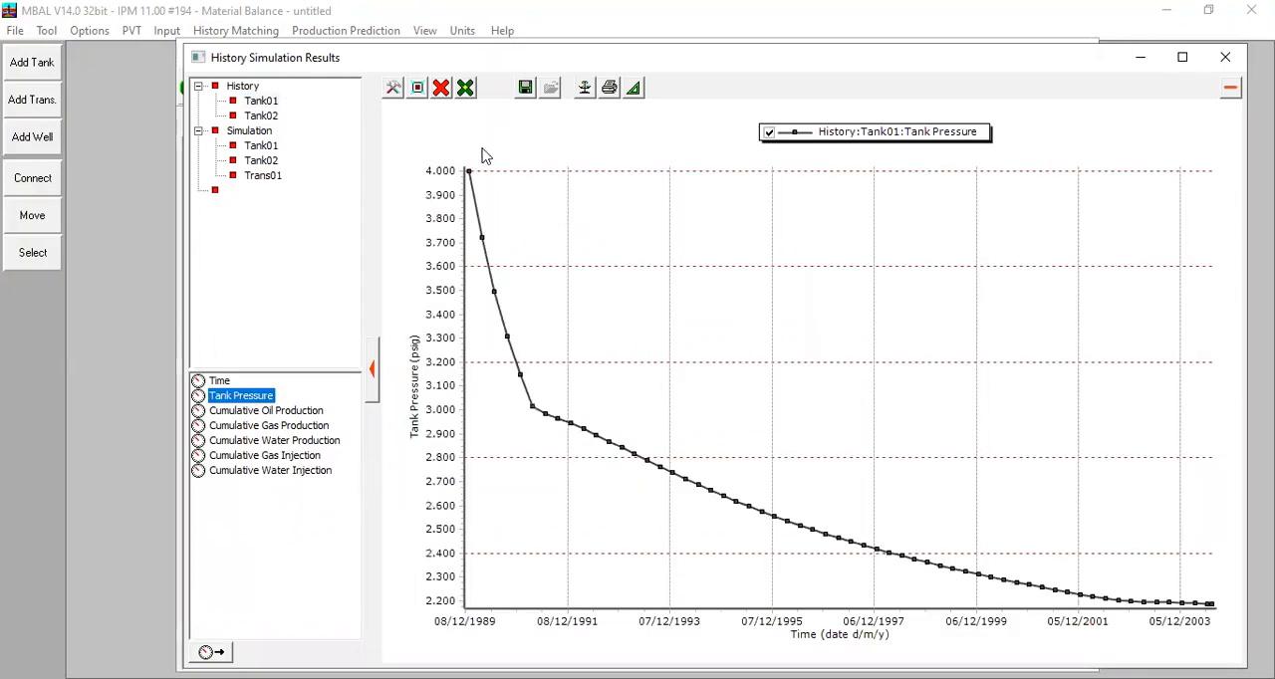
left_click(259, 146)
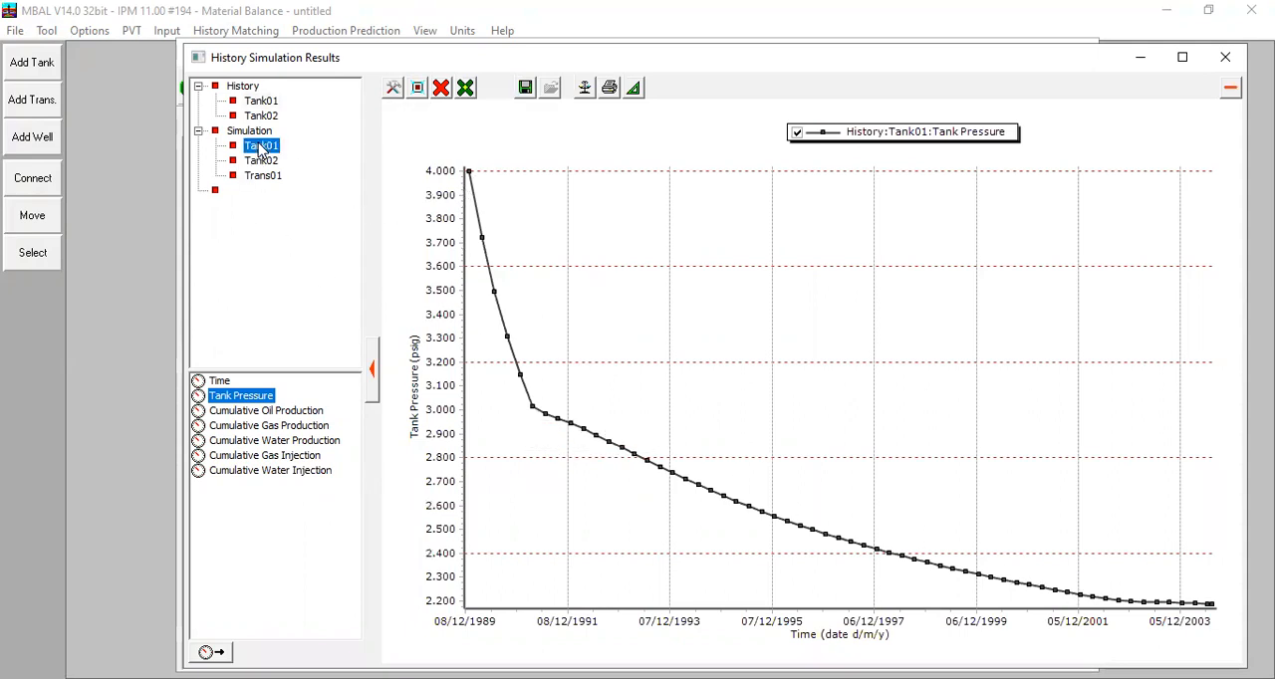
double_click(239, 397)
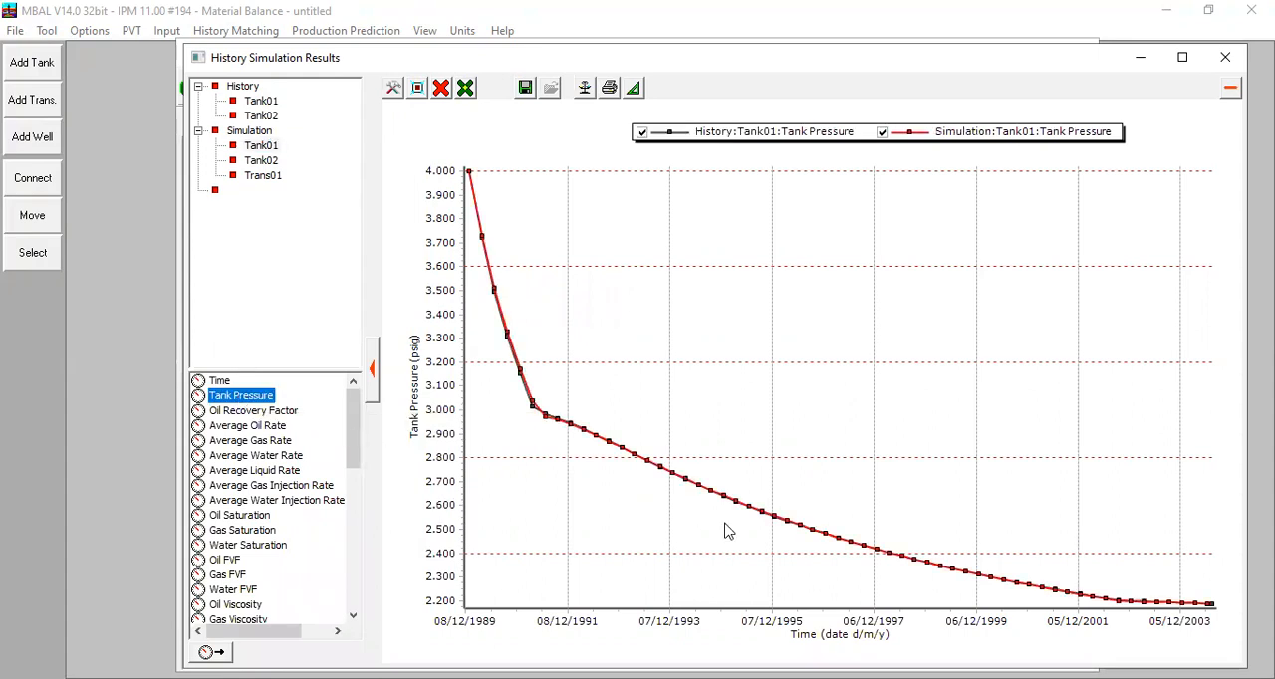
Step: Examine the gap between Tank01's historical and simulated pressure curves around 1991 up close, and restore the full plot range
left_click_drag(486, 322, 629, 503)
left_click_drag(658, 243, 1001, 512)
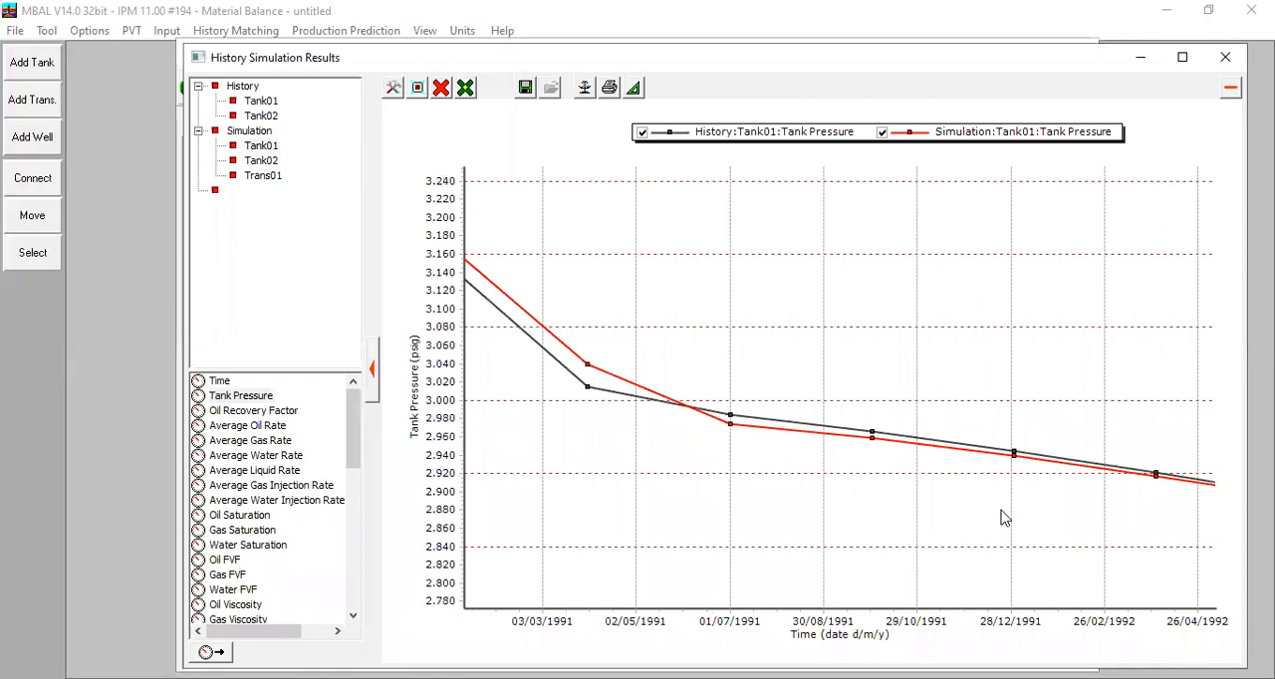
left_click(418, 90)
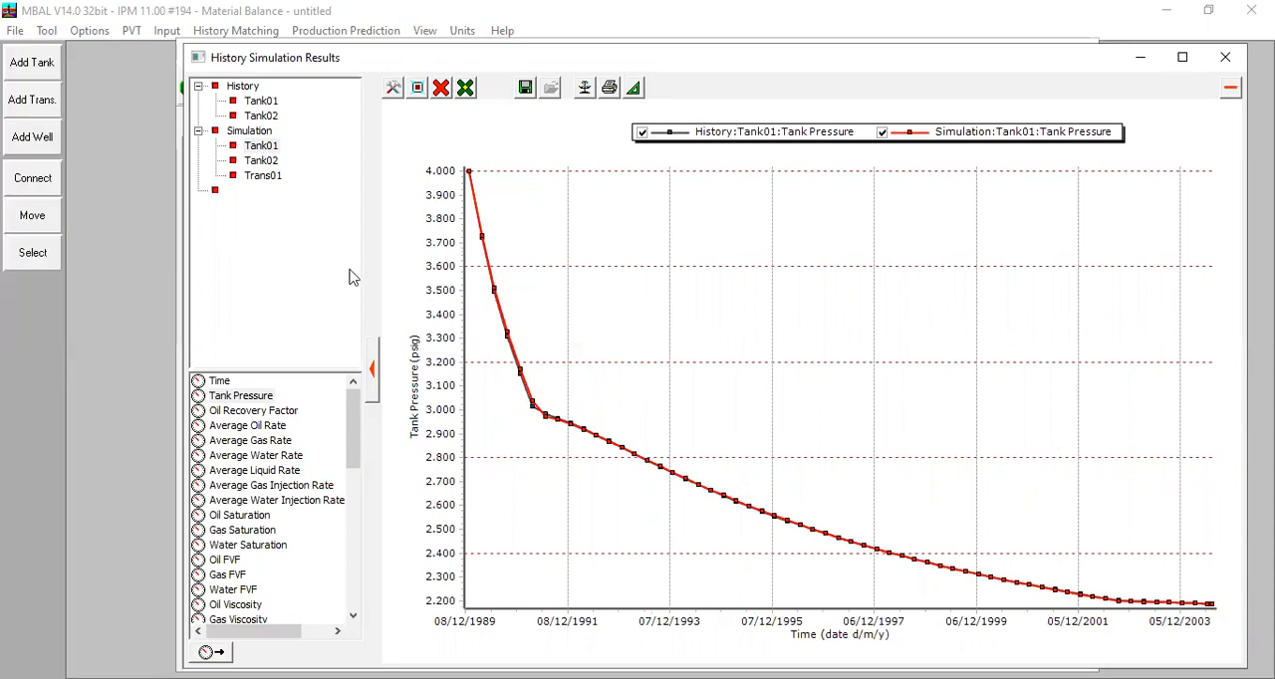
Step: Add Tank01's simulated Average Oil Rate to the pressure plot for comparison, and remove all curves
left_click(259, 426)
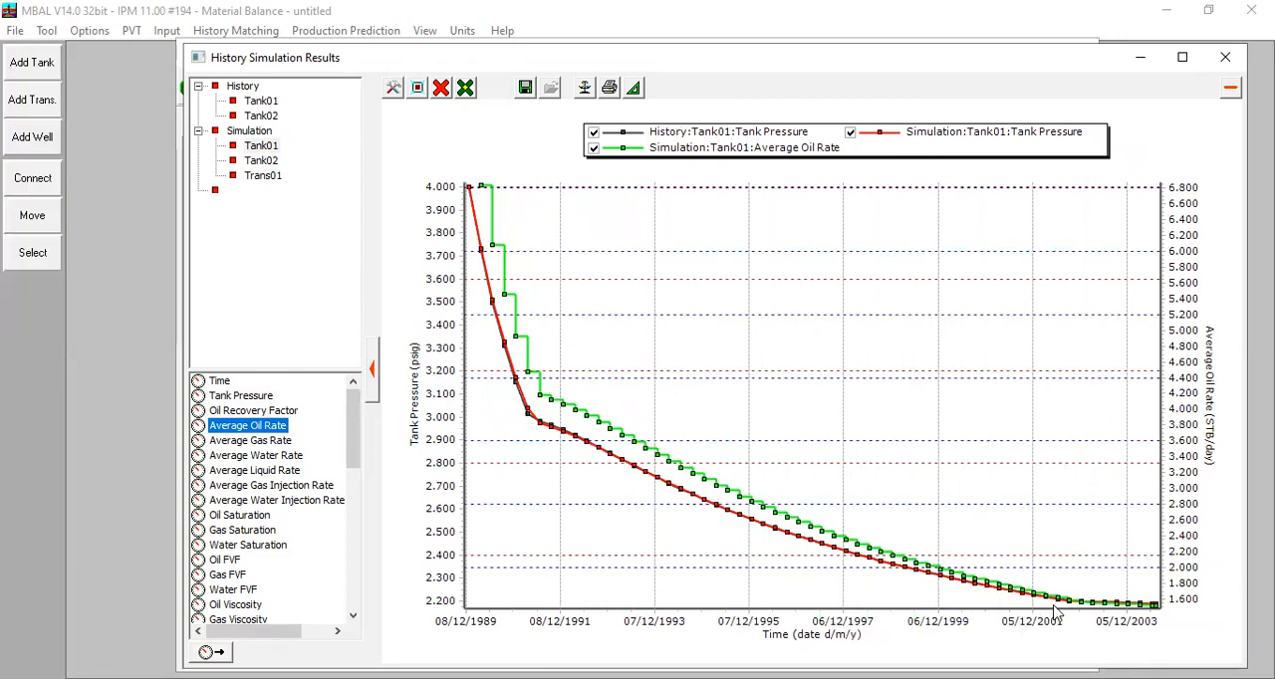
left_click(280, 413)
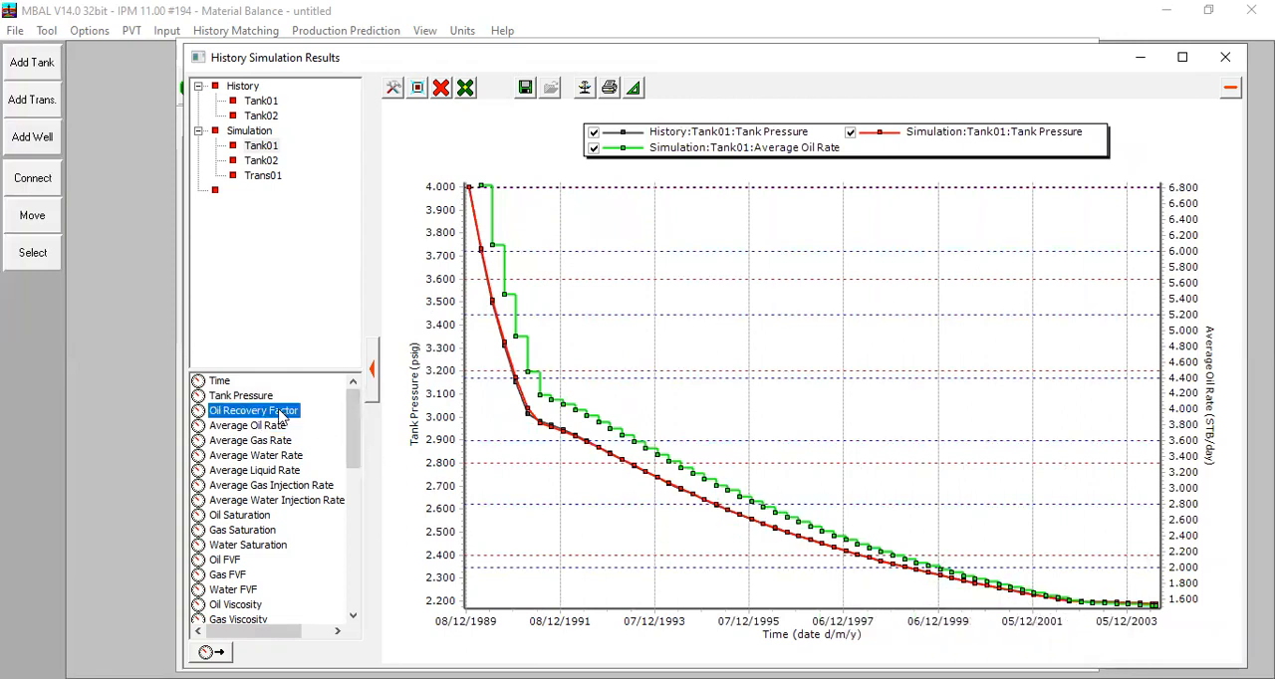
left_click(442, 88)
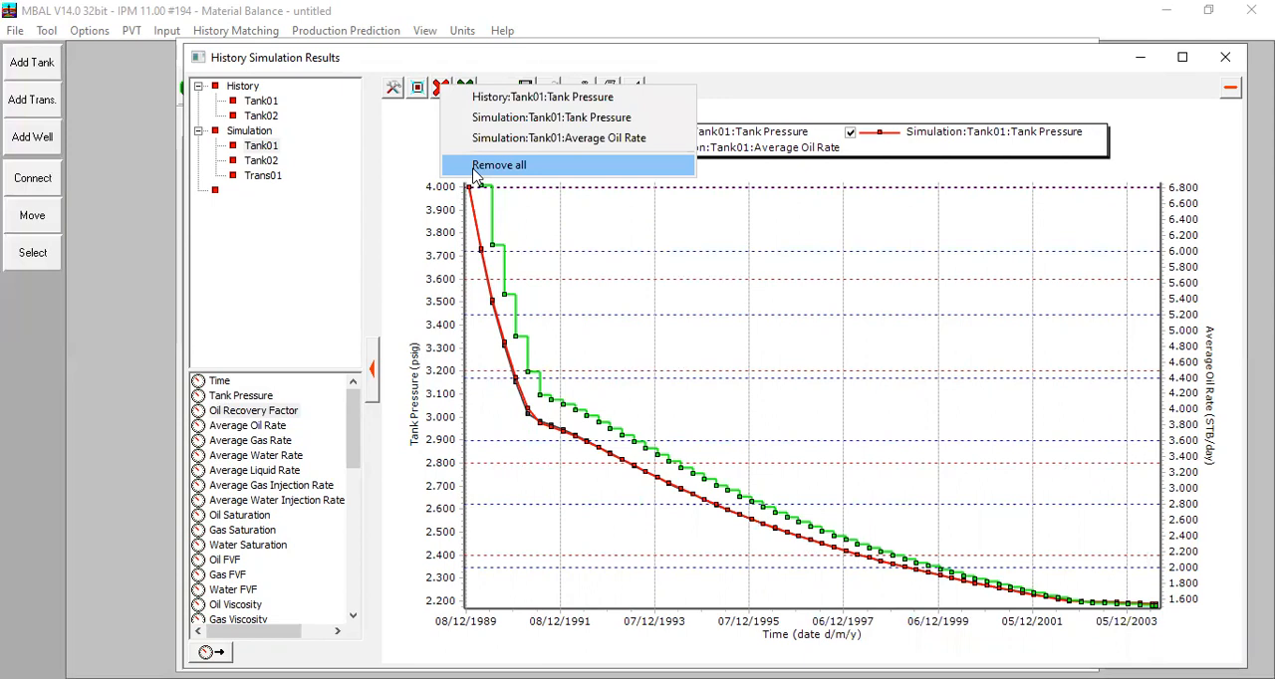
left_click(498, 166)
Step: Plot Tank01's simulated Oil Recovery Factor, read its final value, and clear the plot
double_click(294, 414)
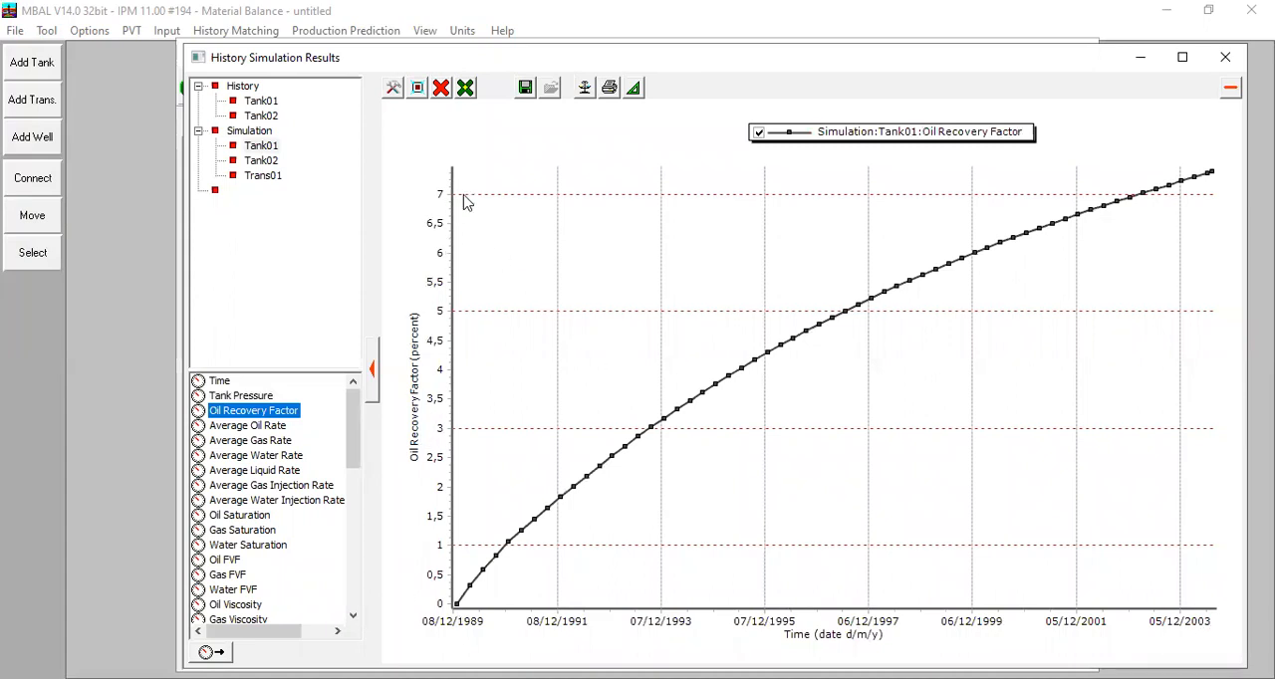
mouse_move(1213, 180)
scroll(288, 573, "down", 9)
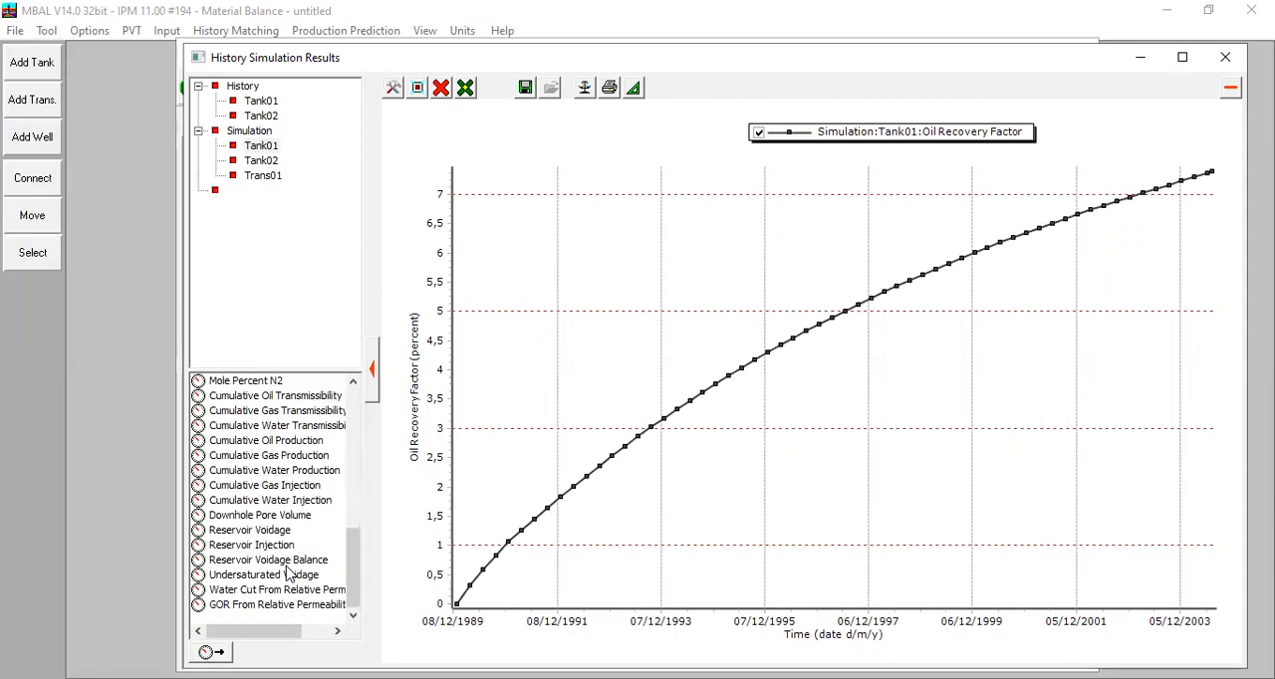
scroll(294, 567, "up", 9)
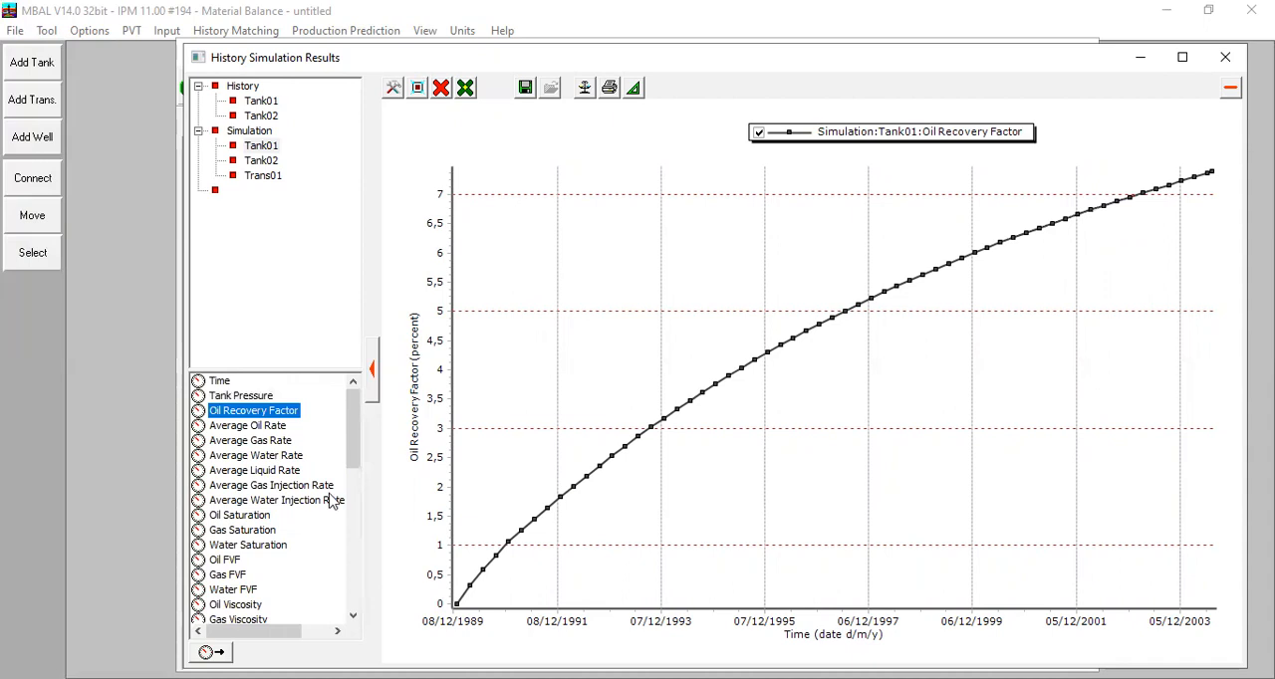
left_click(441, 89)
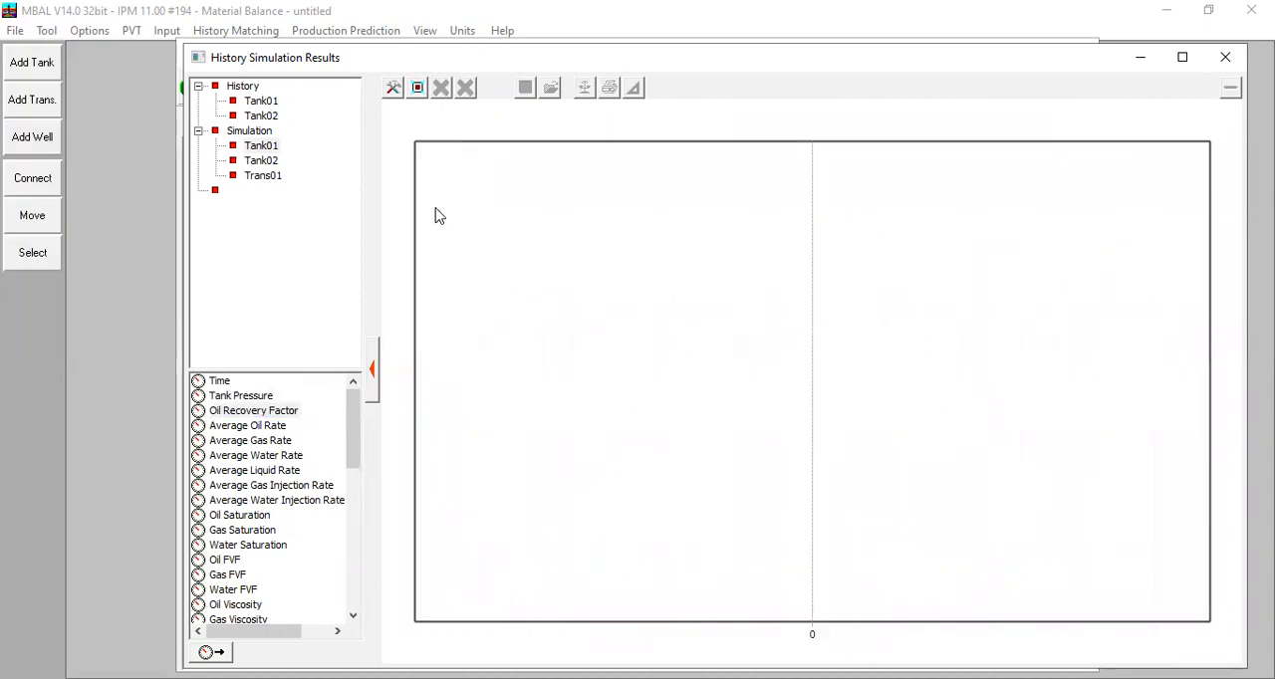
Step: Plot Tank01's simulated Average Oil Rate, Average Gas Rate and Average Water Rate together, and remove all curves
double_click(264, 426)
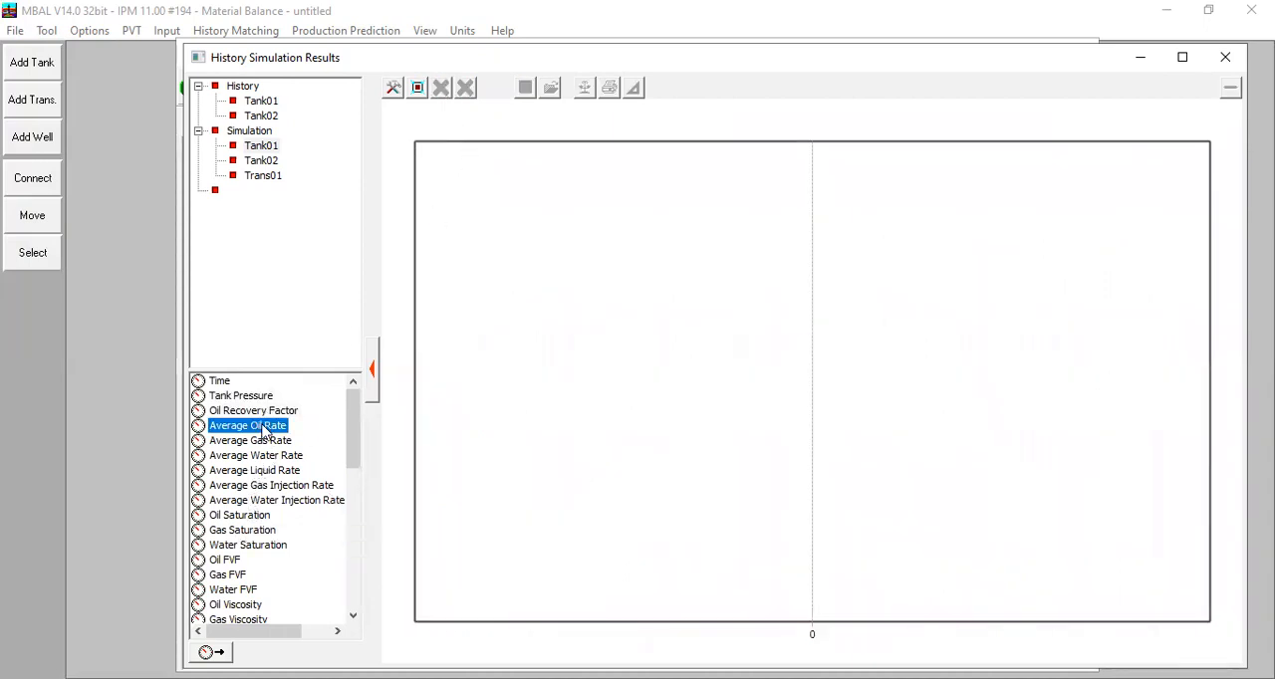
double_click(271, 443)
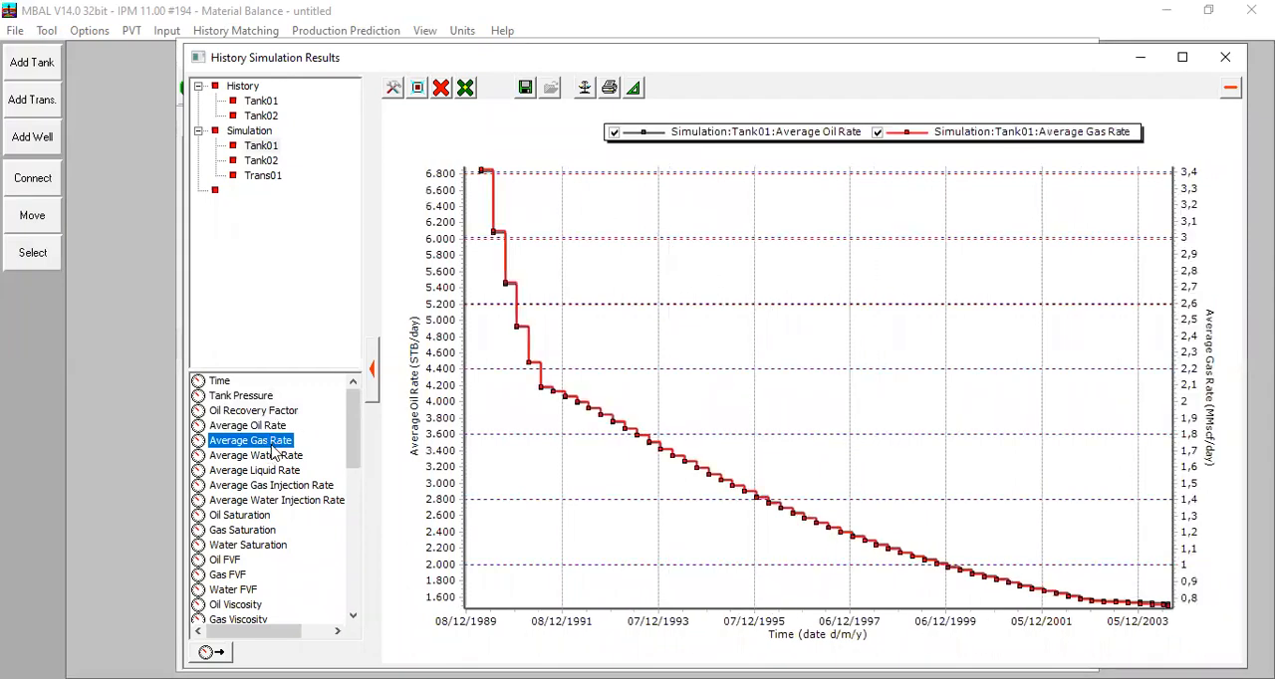
double_click(282, 457)
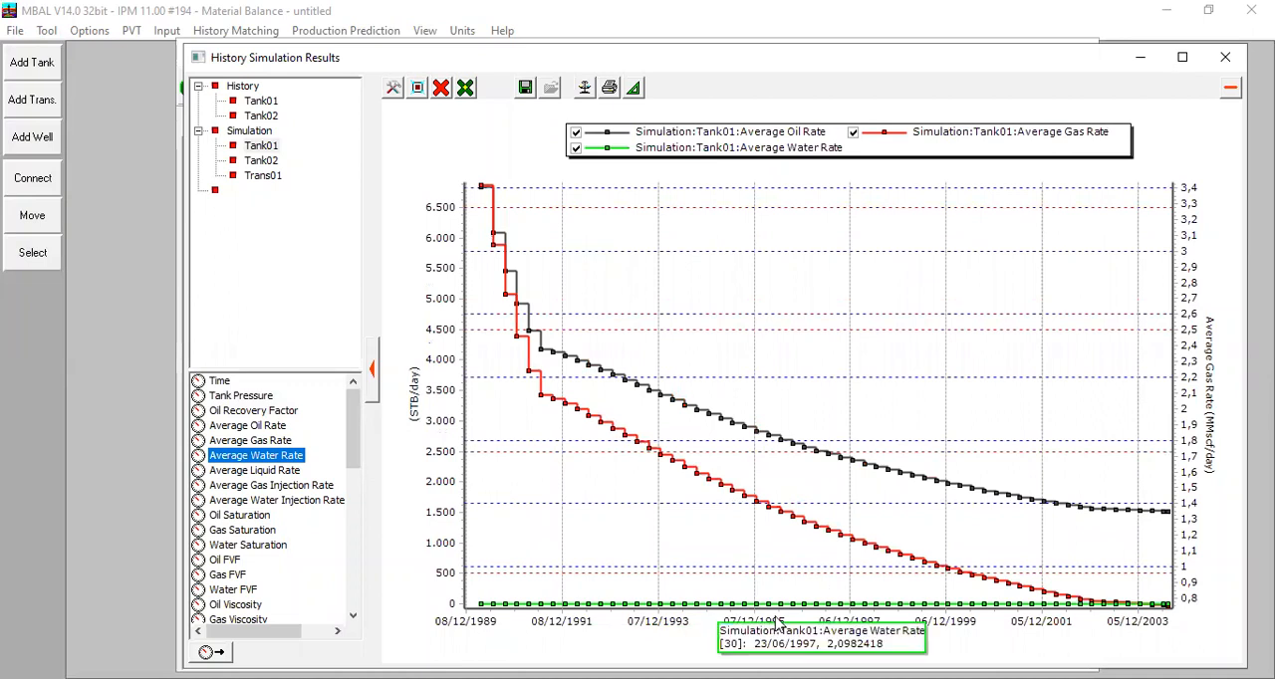
left_click(441, 89)
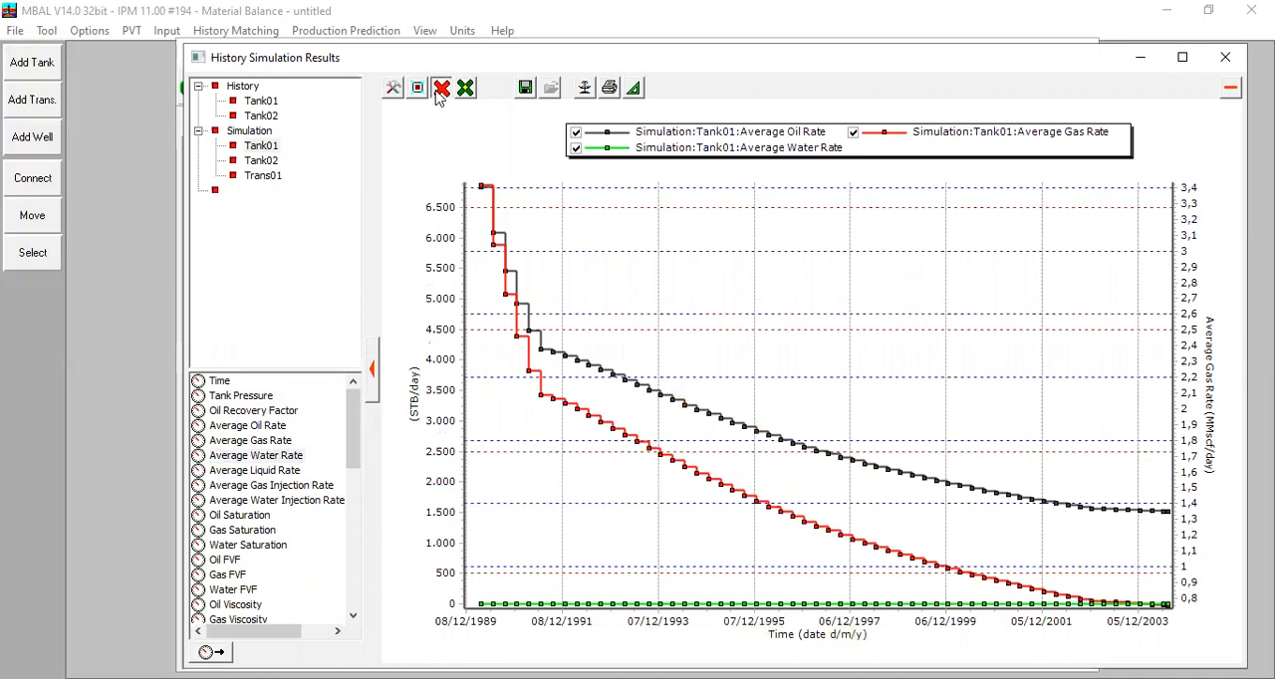
left_click(474, 174)
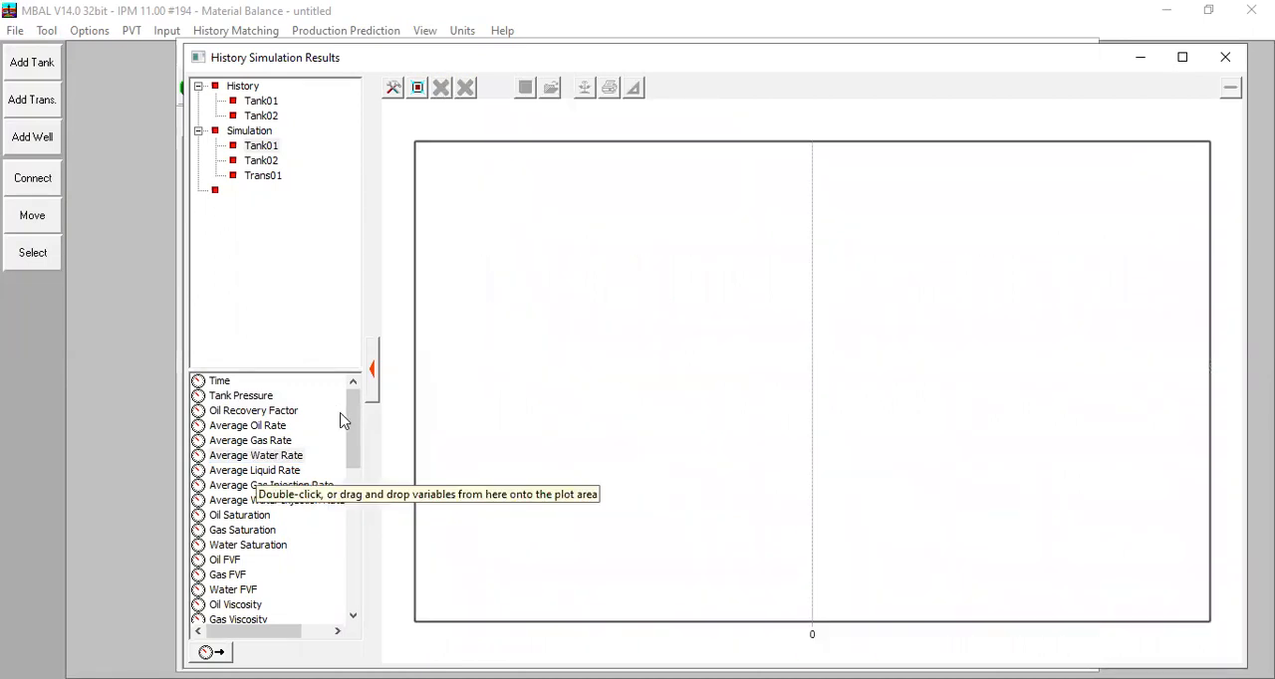
Step: Plot Tank01's simulated Reservoir Voidage over time and clear the plot
left_click_drag(347, 399, 348, 540)
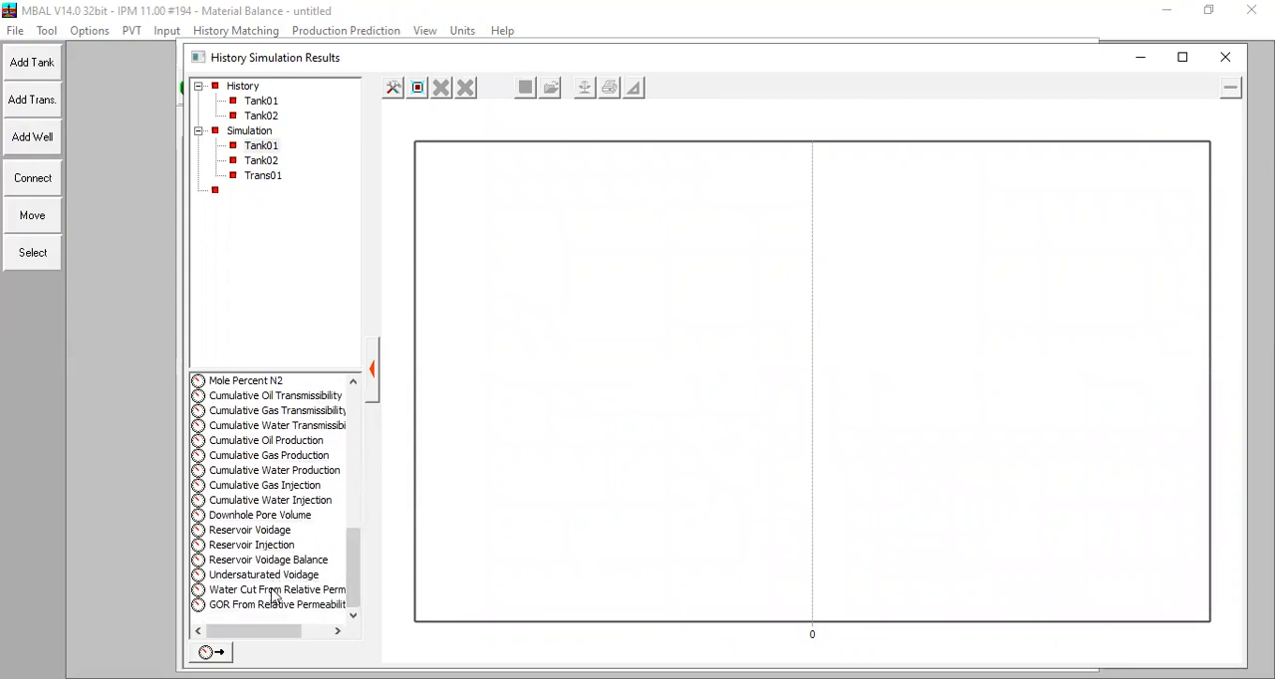
left_click(261, 532)
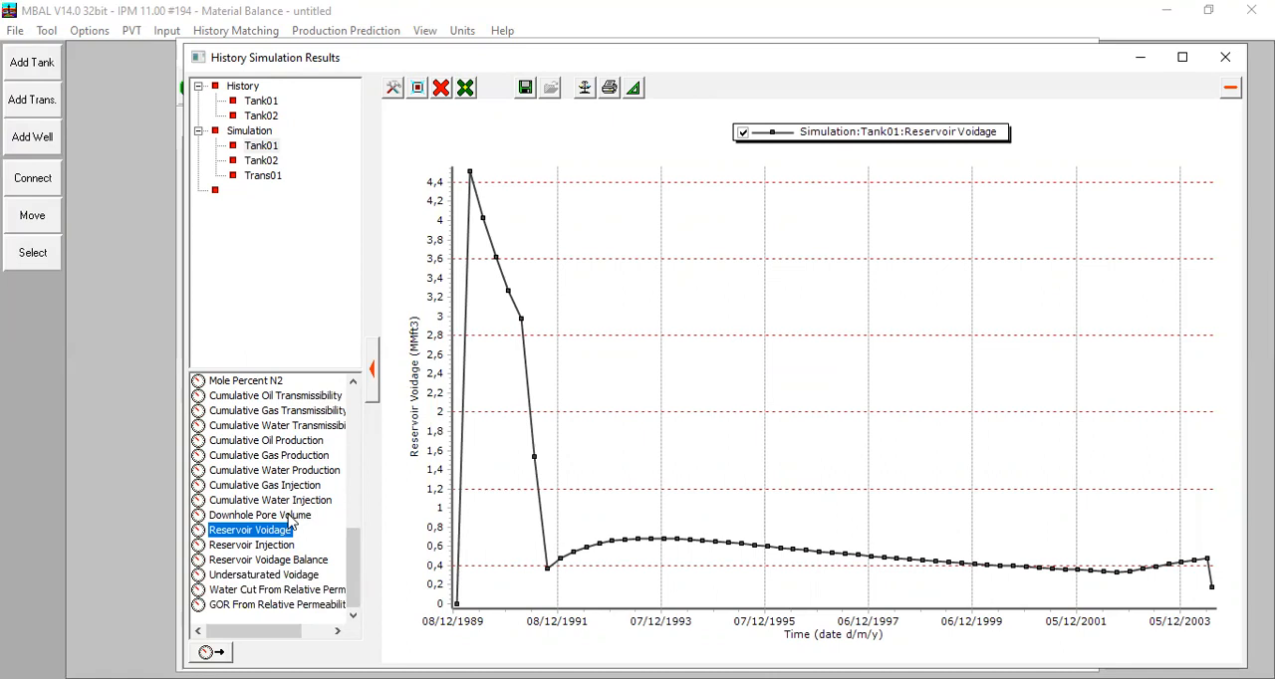
scroll(276, 483, "up", 3)
scroll(275, 483, "down", 3)
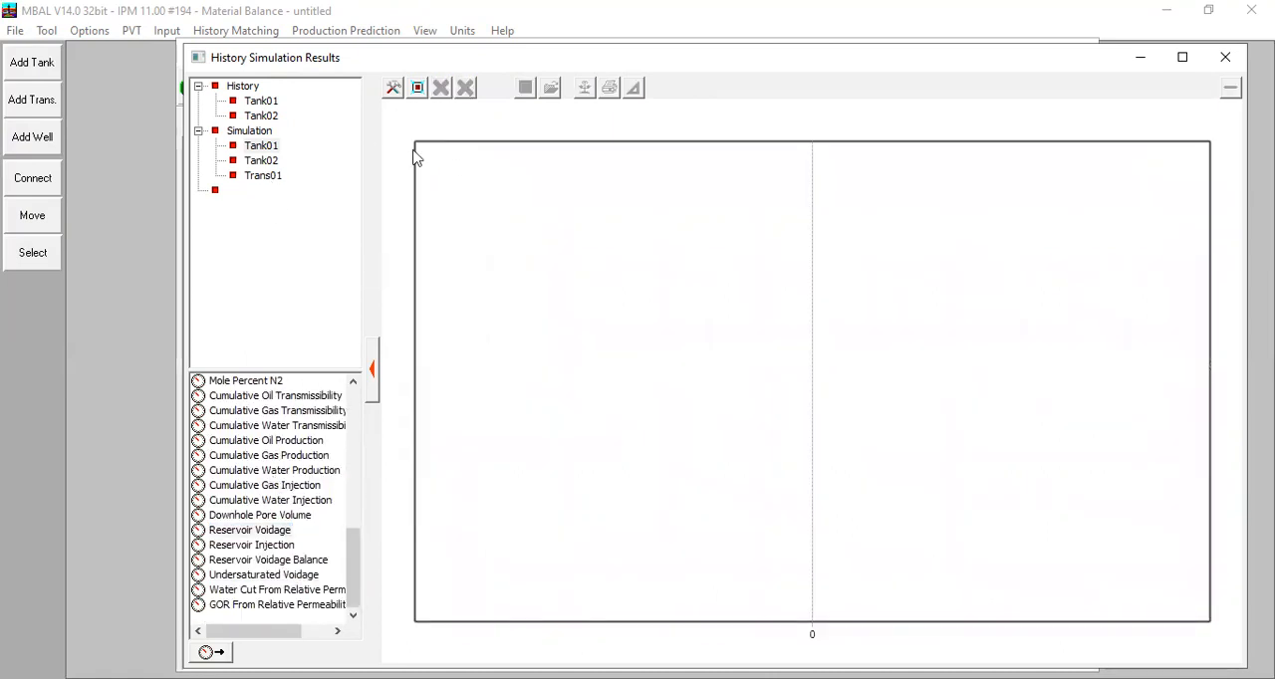
Step: Plot the simulated Average Oil Rate through Trans01 and examine how the flow between the tanks changes over time
left_click(255, 176)
scroll(299, 443, "down", 3)
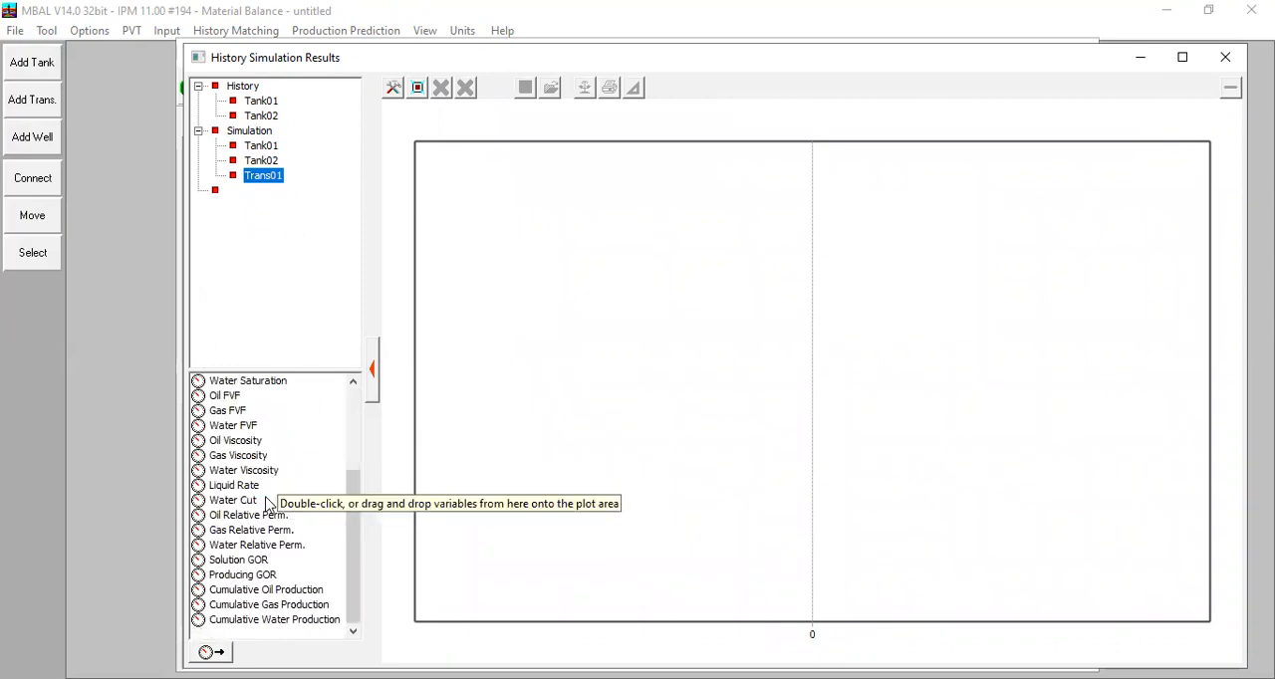
scroll(228, 614, "up", 3)
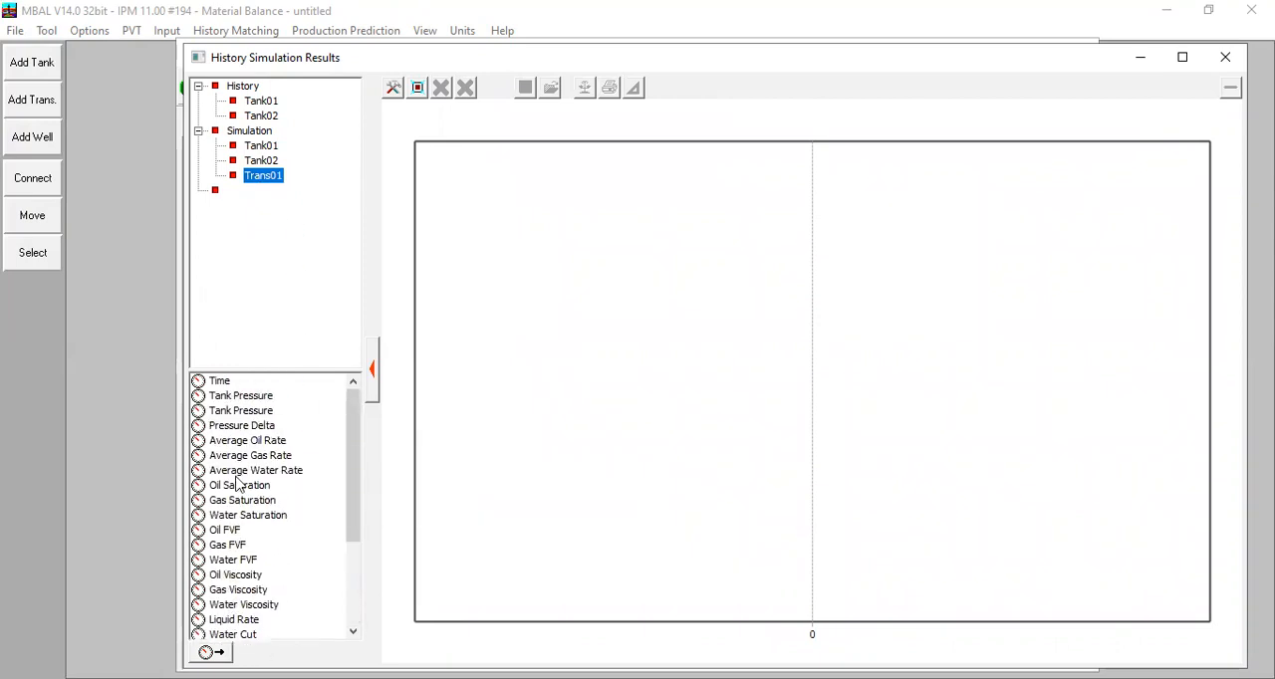
left_click(254, 442)
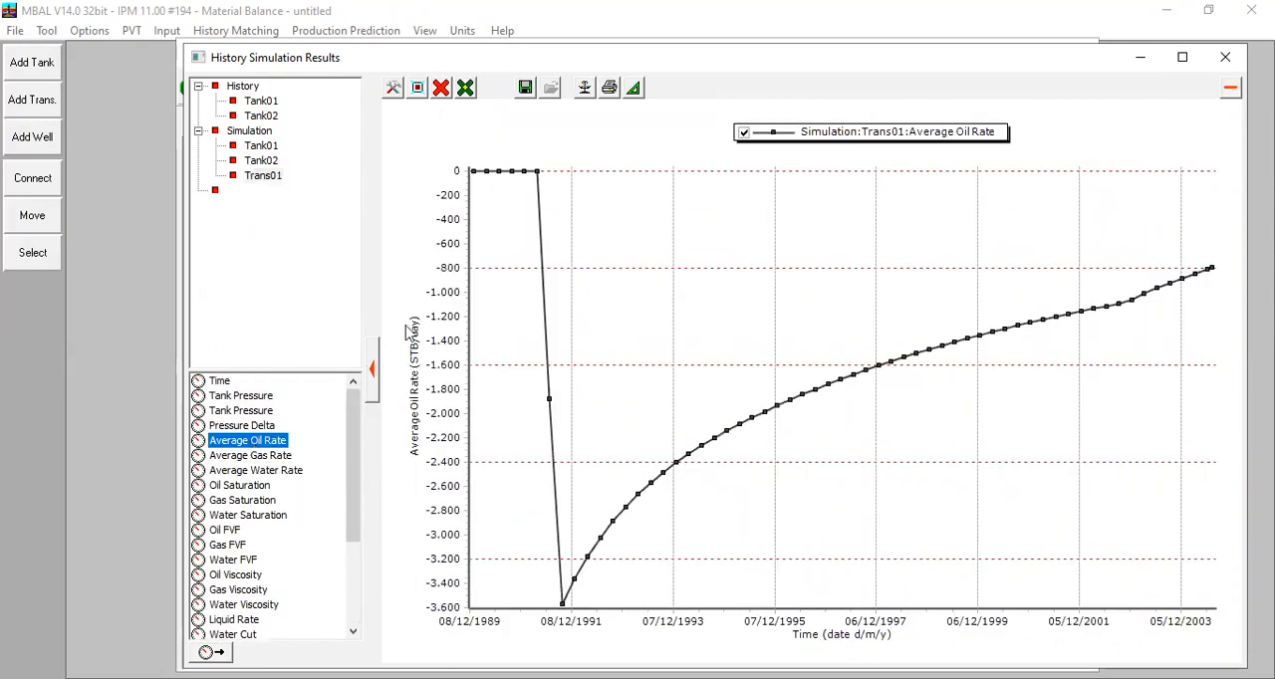
mouse_move(495, 179)
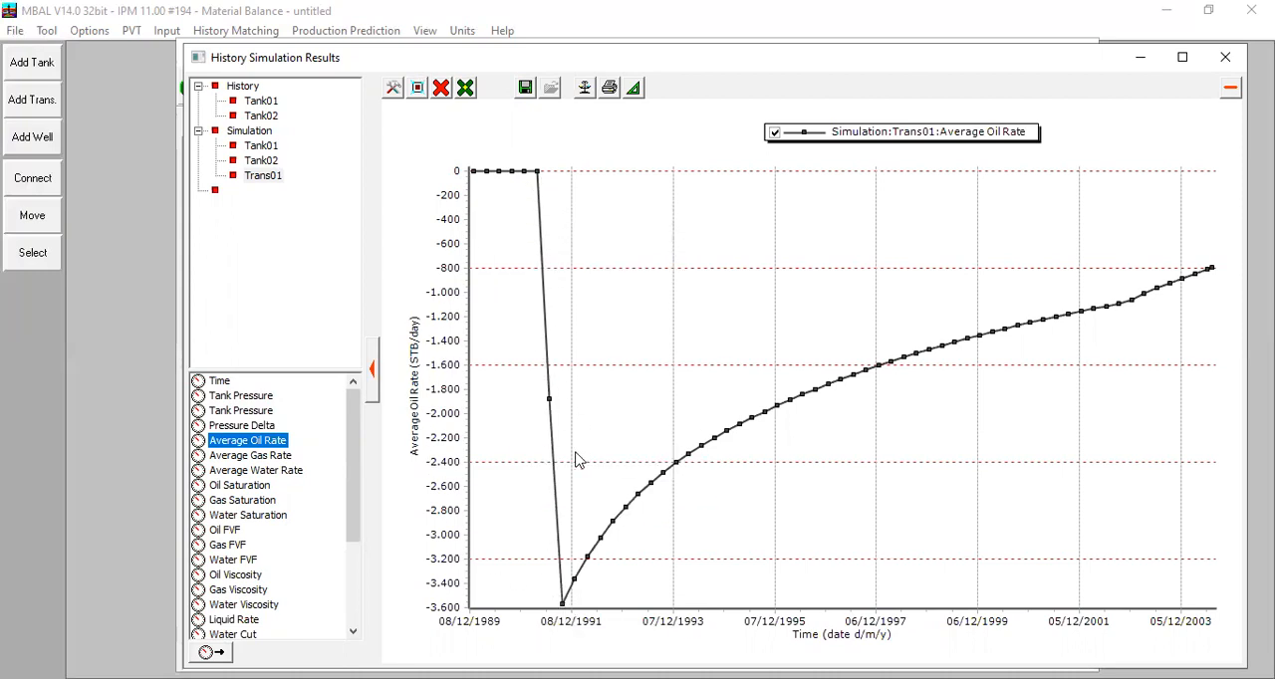
mouse_move(1205, 271)
left_click_drag(347, 397, 361, 354)
Step: Clear the Trans01 plot, close the simulation results plot, and finish the history simulation
left_click(440, 87)
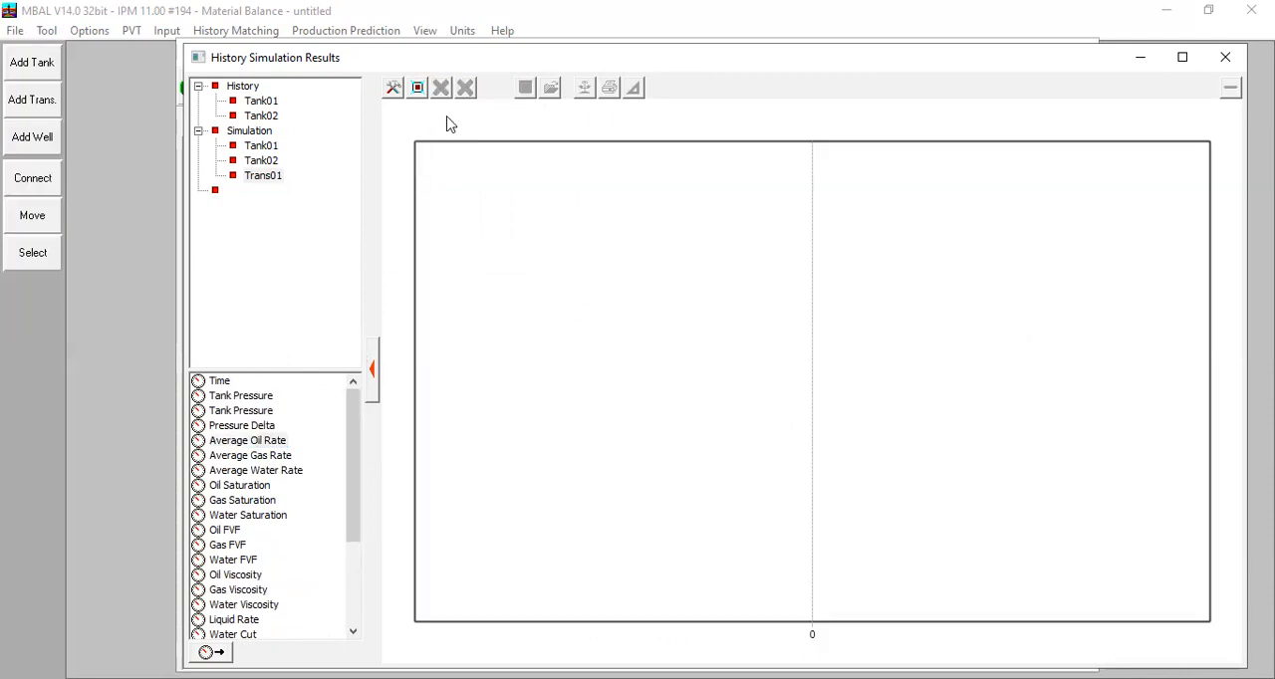
left_click(1225, 57)
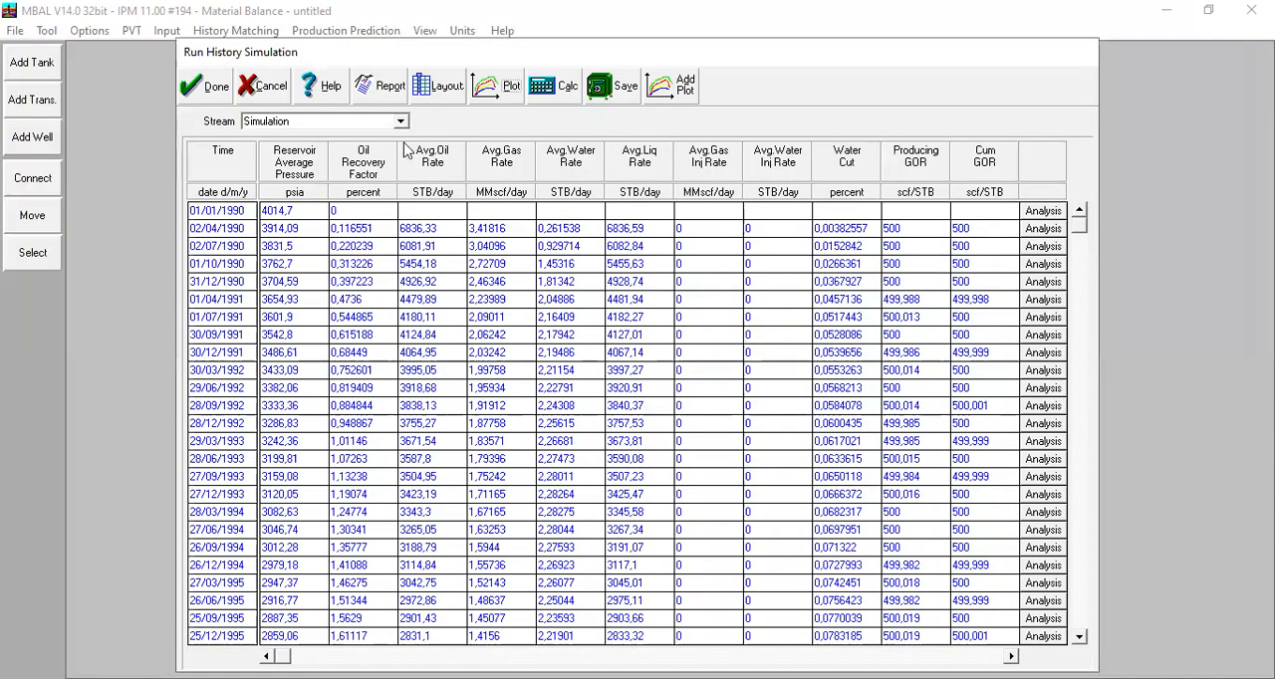
left_click(208, 86)
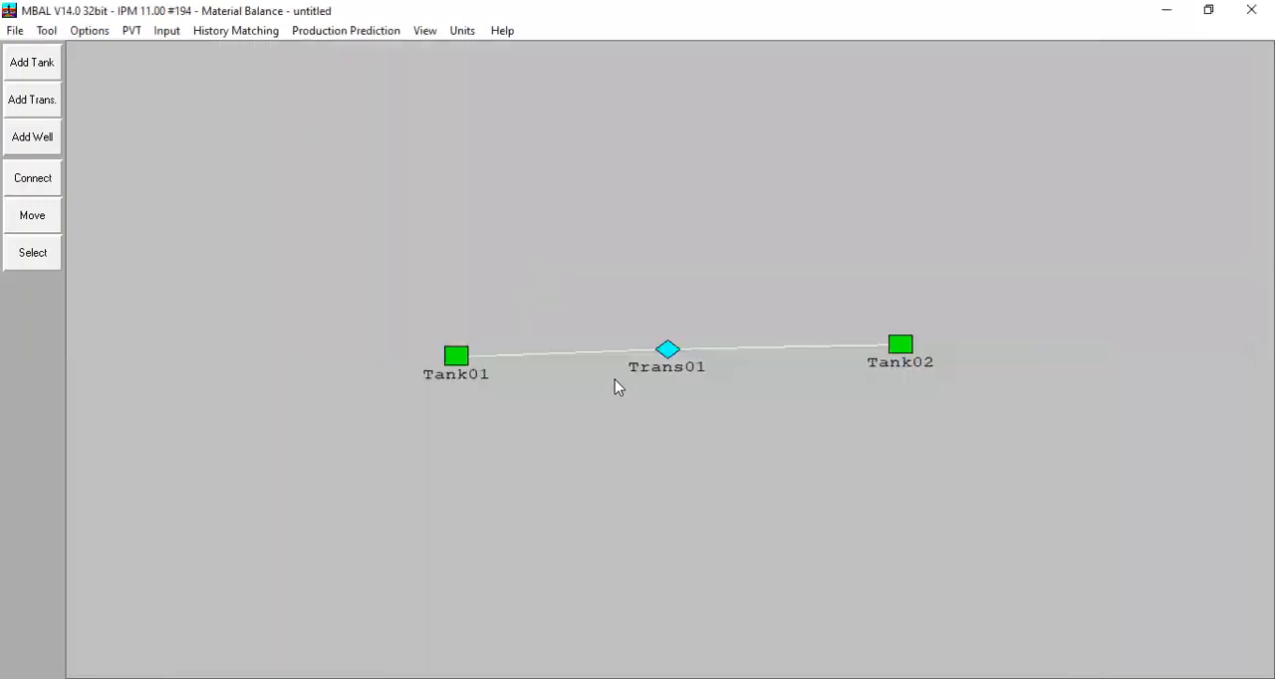
left_click(378, 35)
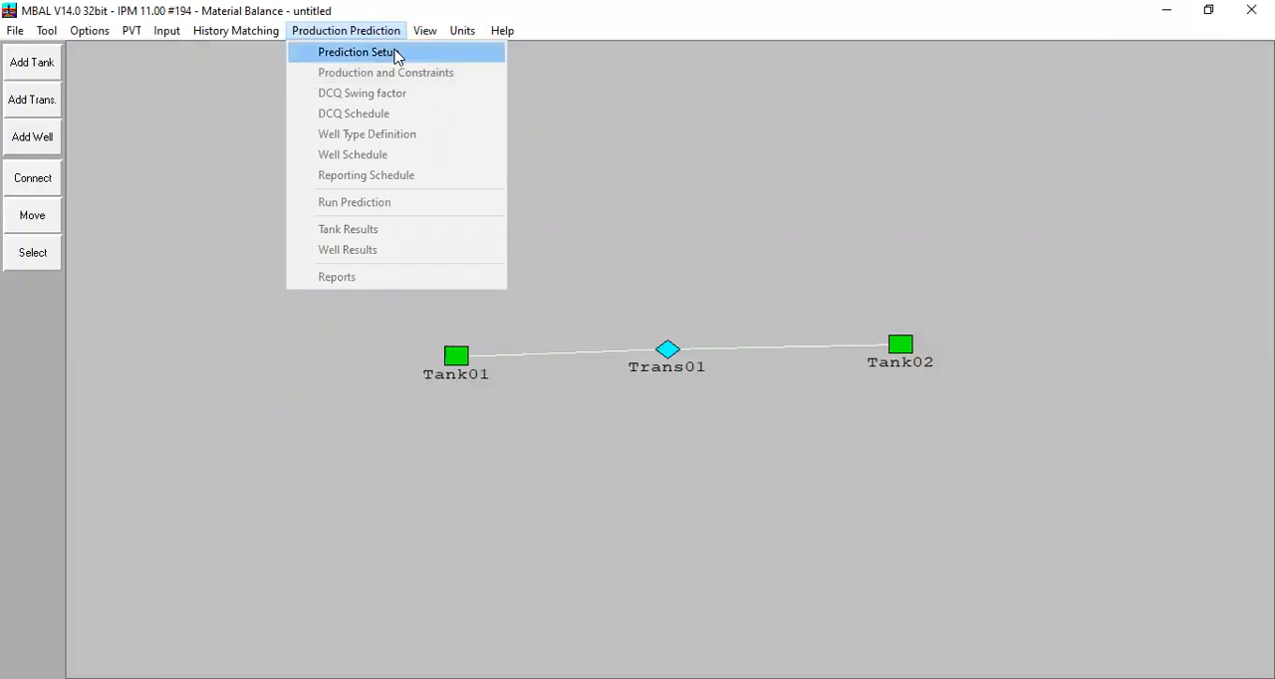
left_click(802, 586)
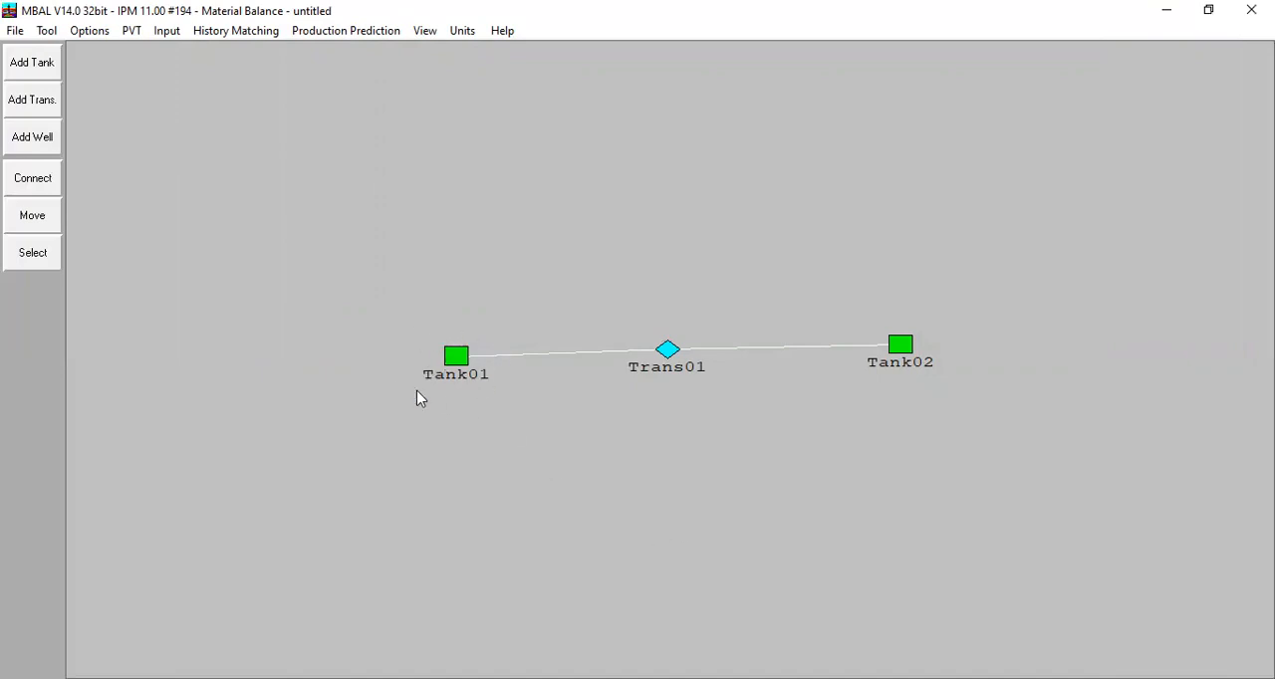
Step: Plot Tank01's production history, examine Reservoir Pressure and Cumulative Oil Production over time, and close the plot and tank data
double_click(456, 355)
left_click(482, 121)
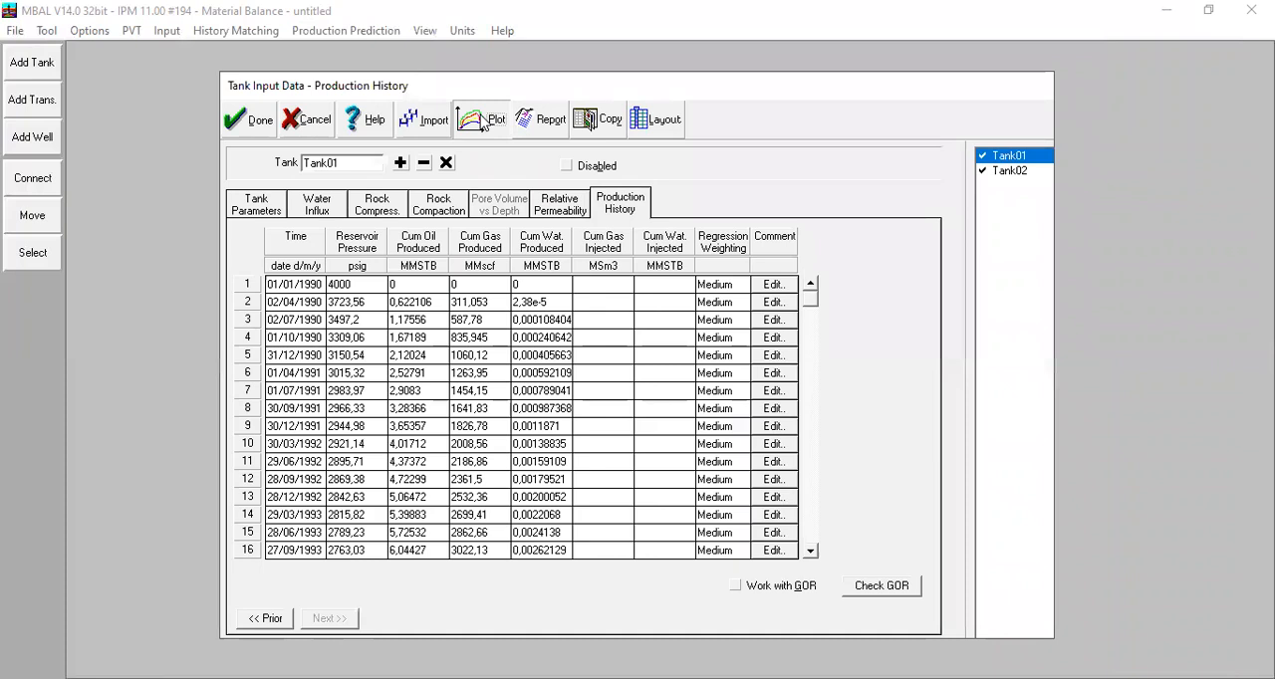
mouse_move(404, 254)
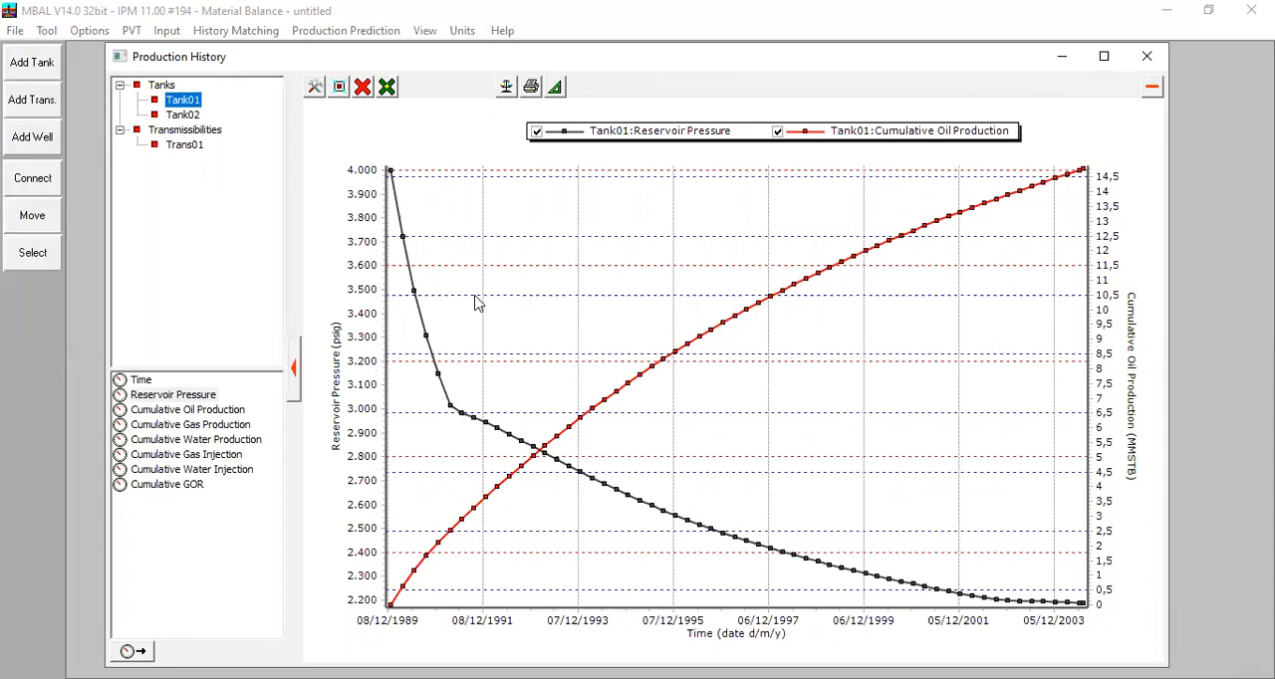
left_click(1105, 58)
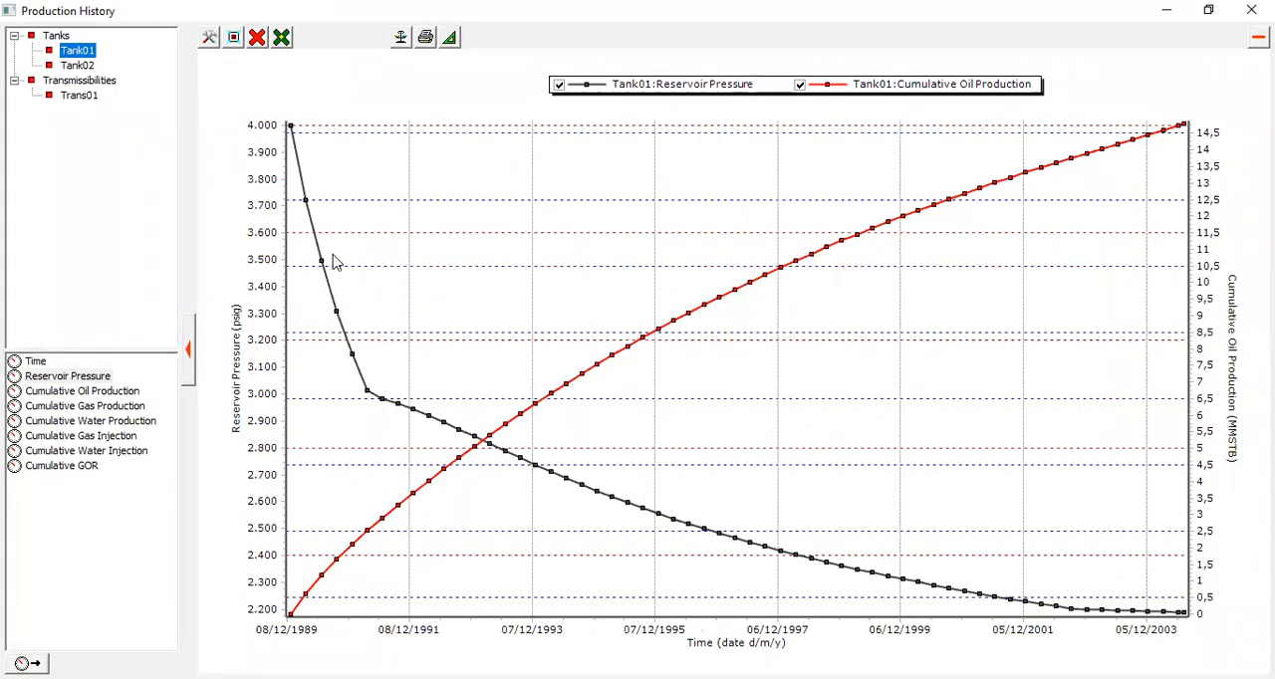
mouse_move(369, 396)
left_click(1251, 10)
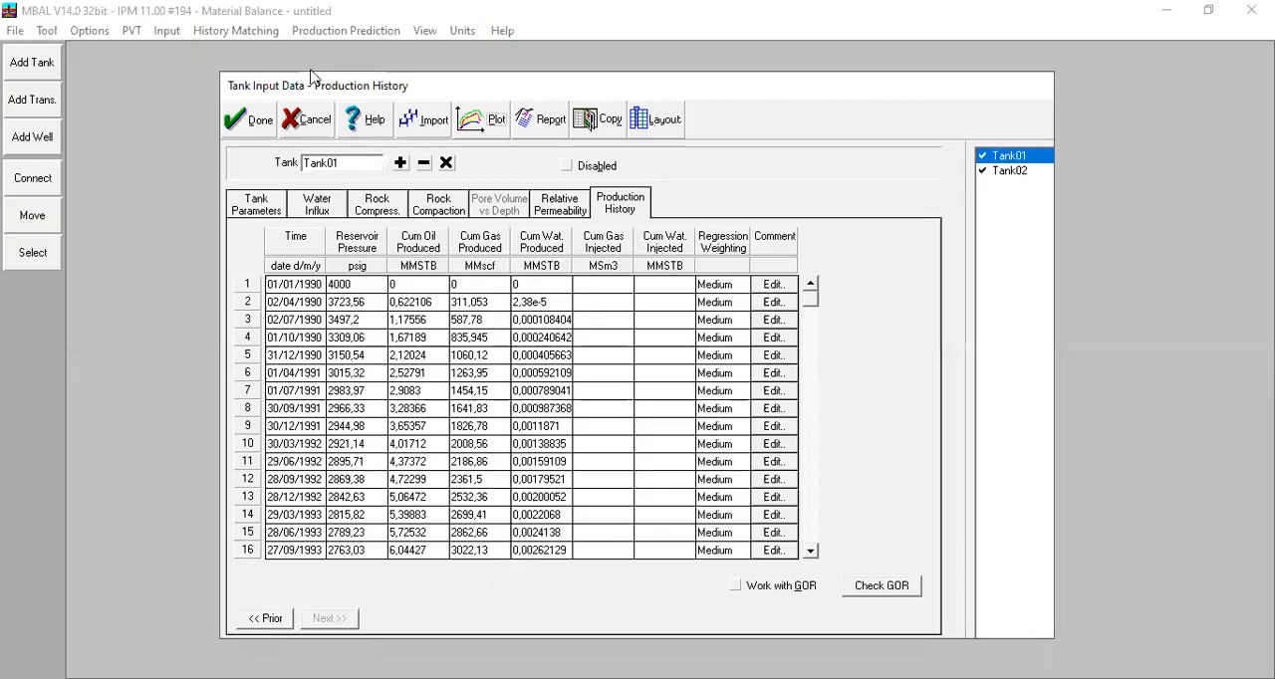
left_click(261, 129)
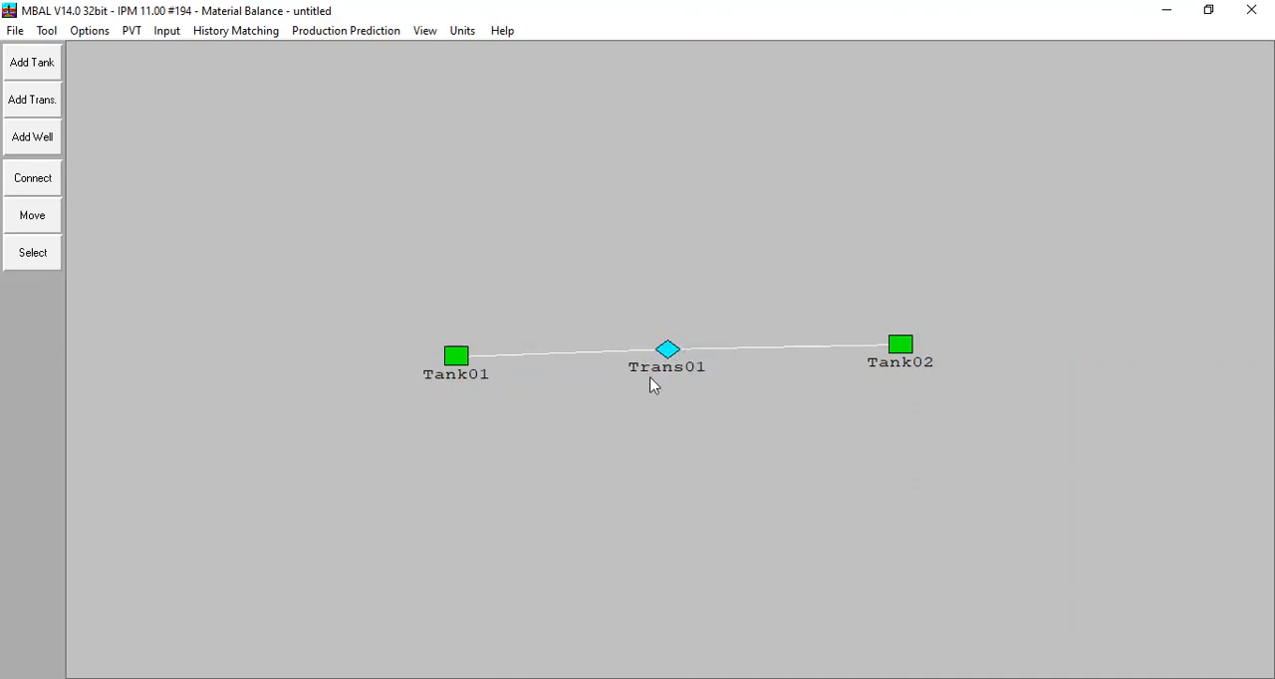
Step: Review Tank02's tank parameters and check its production history table for data, and close the tank input data
double_click(898, 344)
left_click(237, 210)
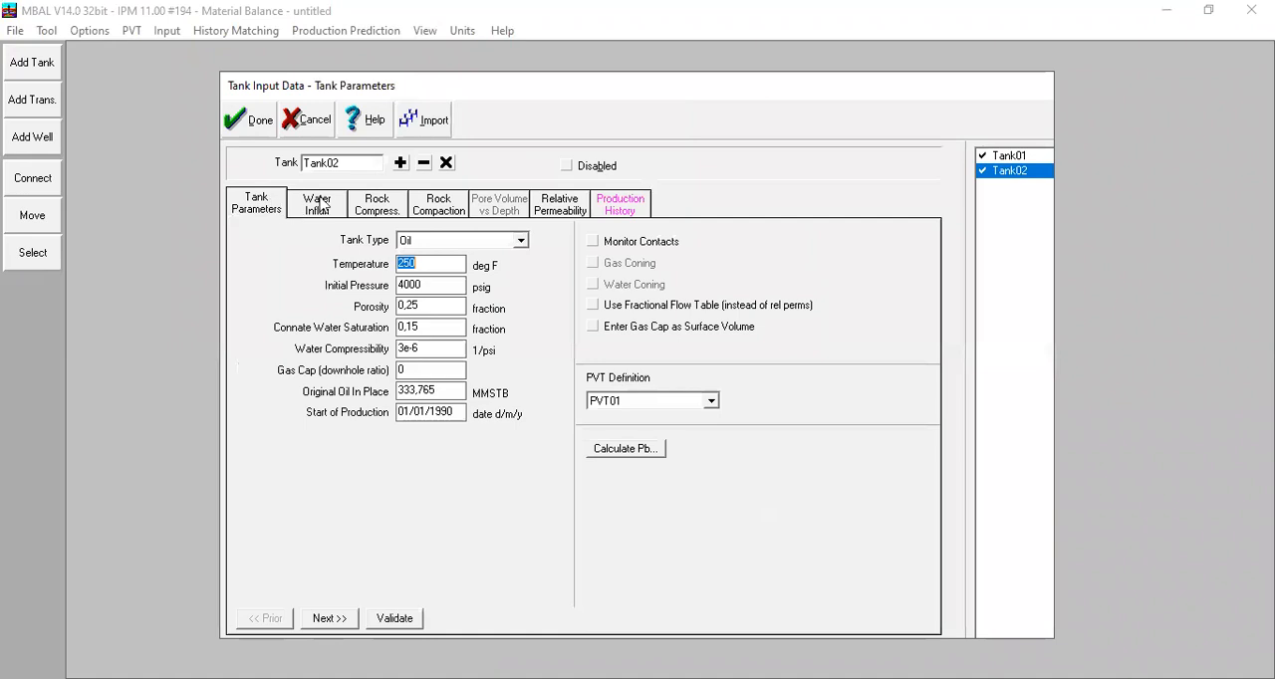
left_click(617, 208)
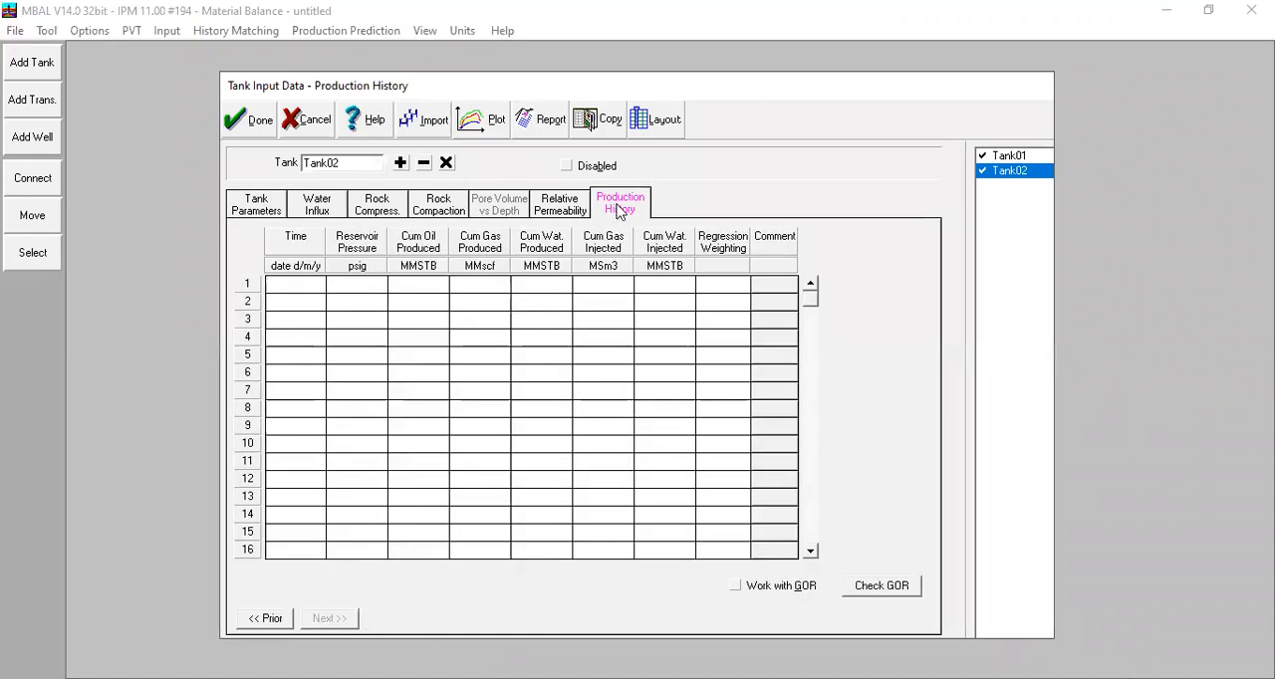
left_click(206, 114)
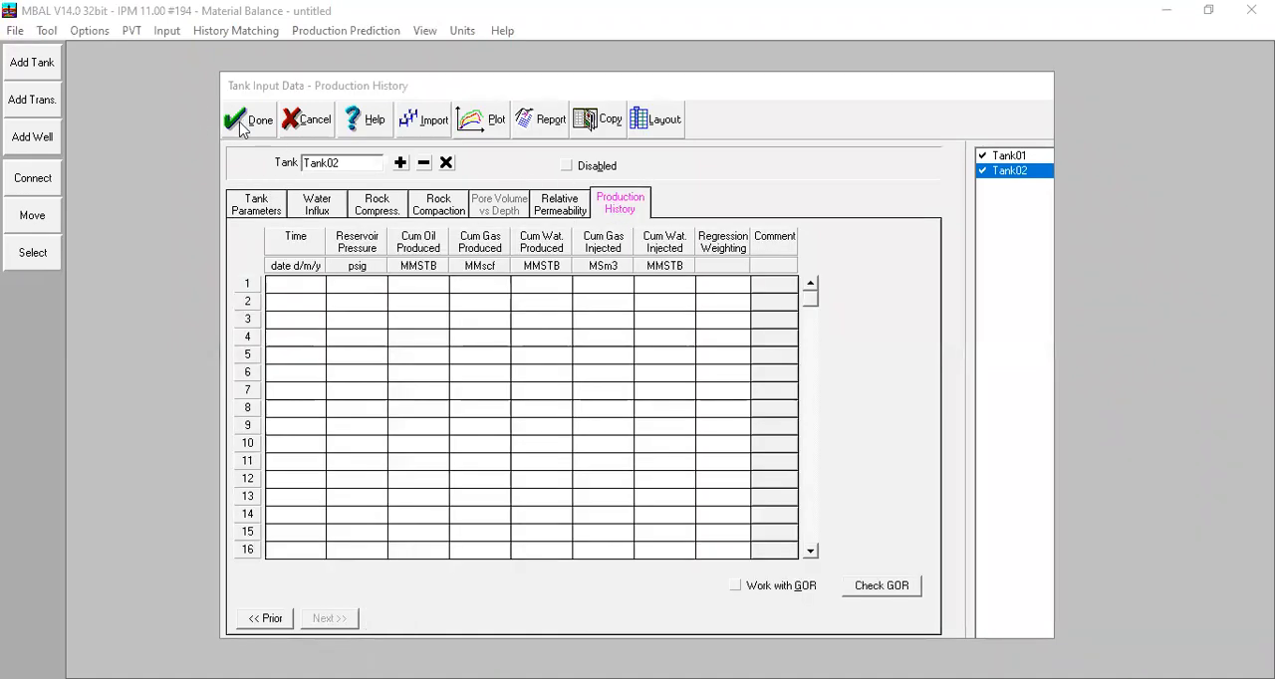
left_click(240, 124)
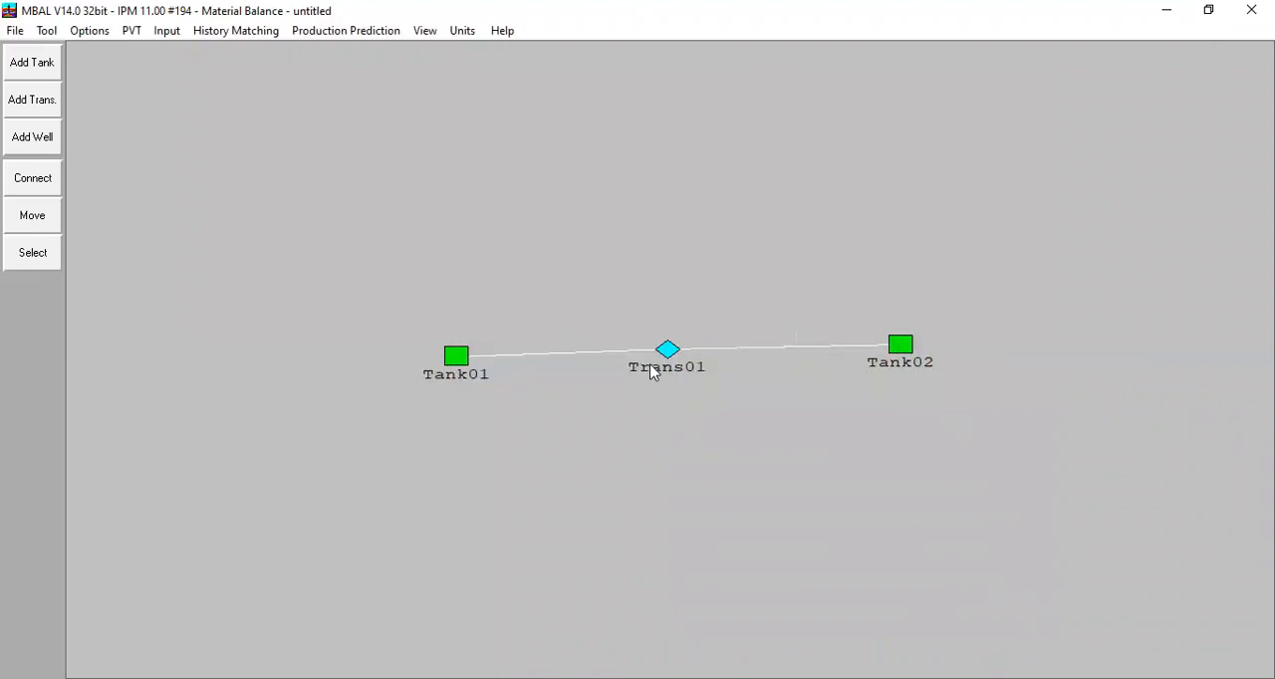
Step: Run the Analytical Method history match, maximize its plot, and show the curves for Tank01
left_click(211, 32)
left_click(247, 73)
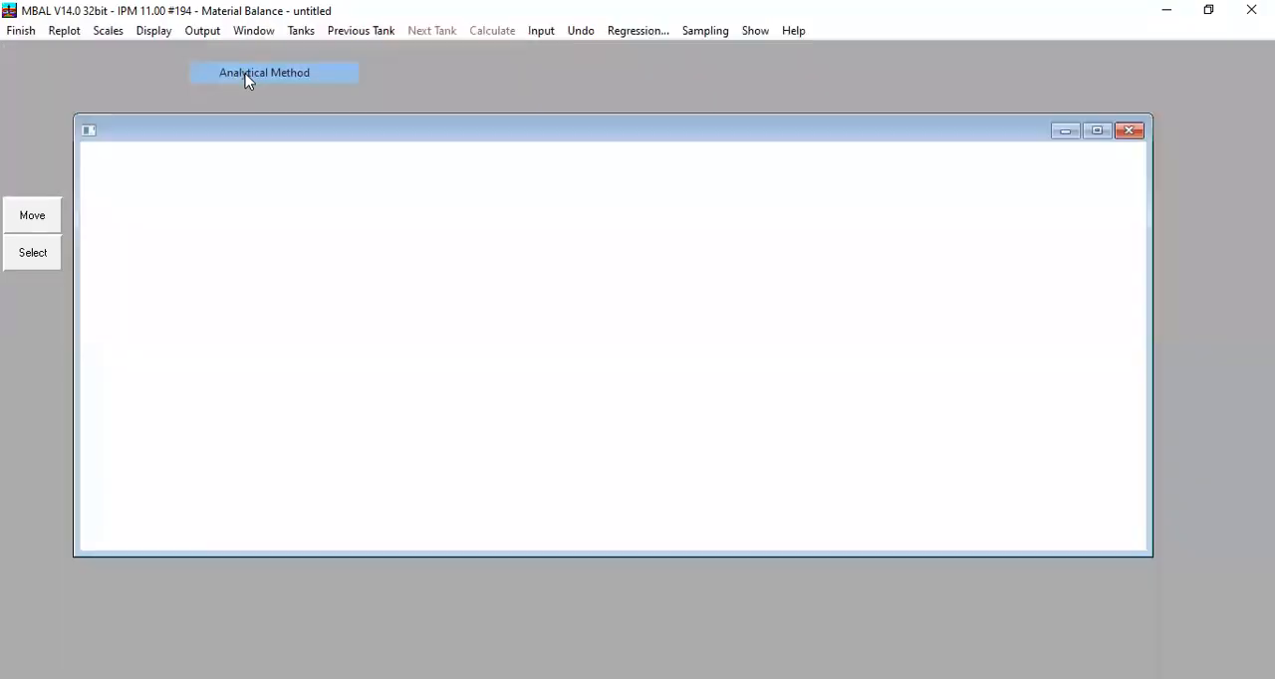
left_click(1097, 130)
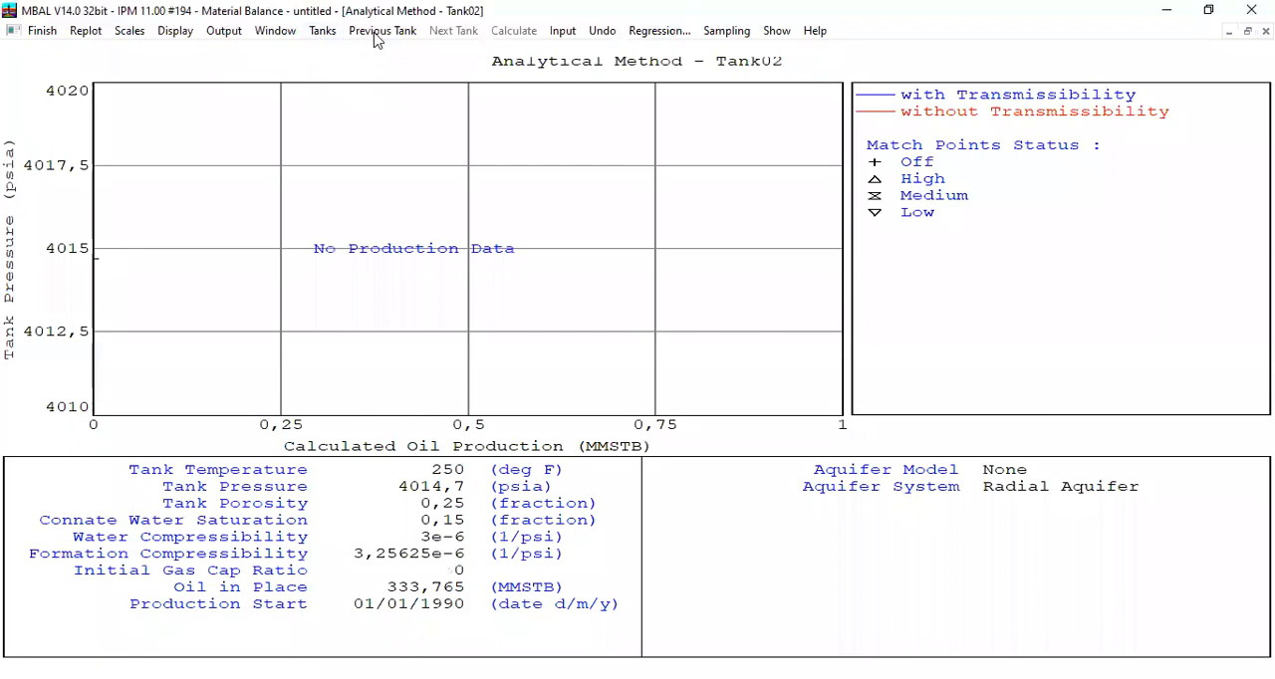
left_click(379, 31)
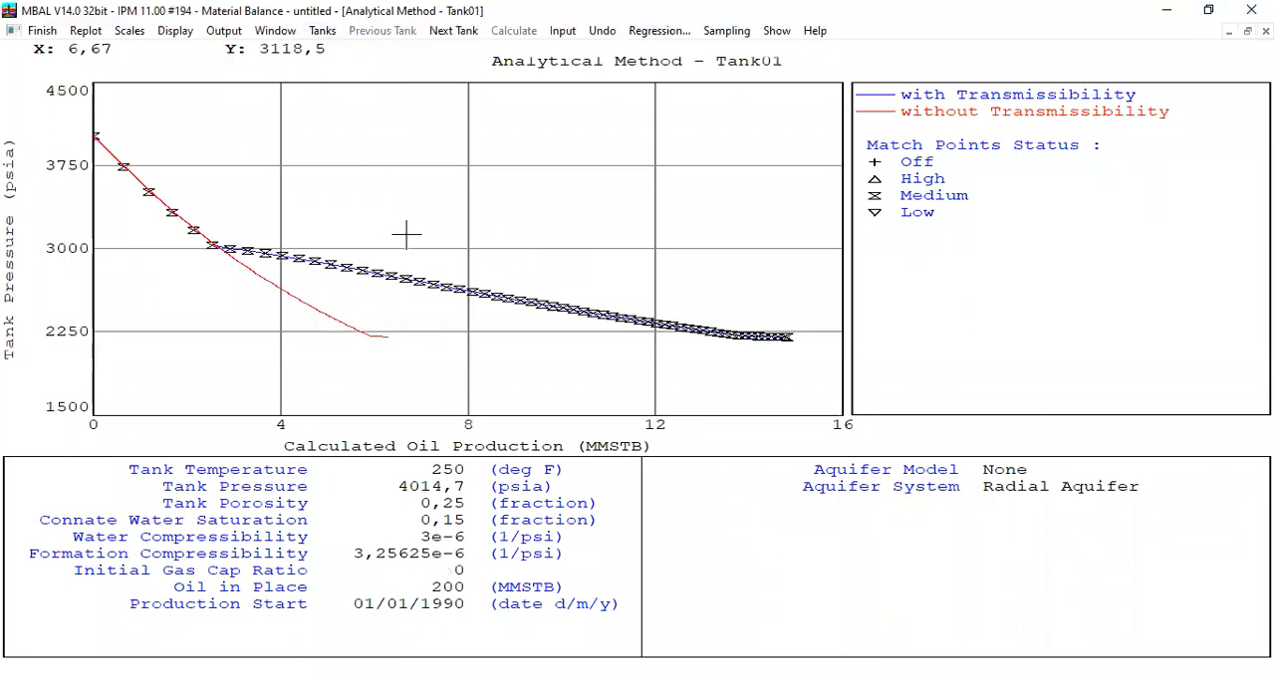
Step: Review the regression's oil in place and transmissibility best fits for the tanks and Trans01, and finish the analytical match
left_click(648, 32)
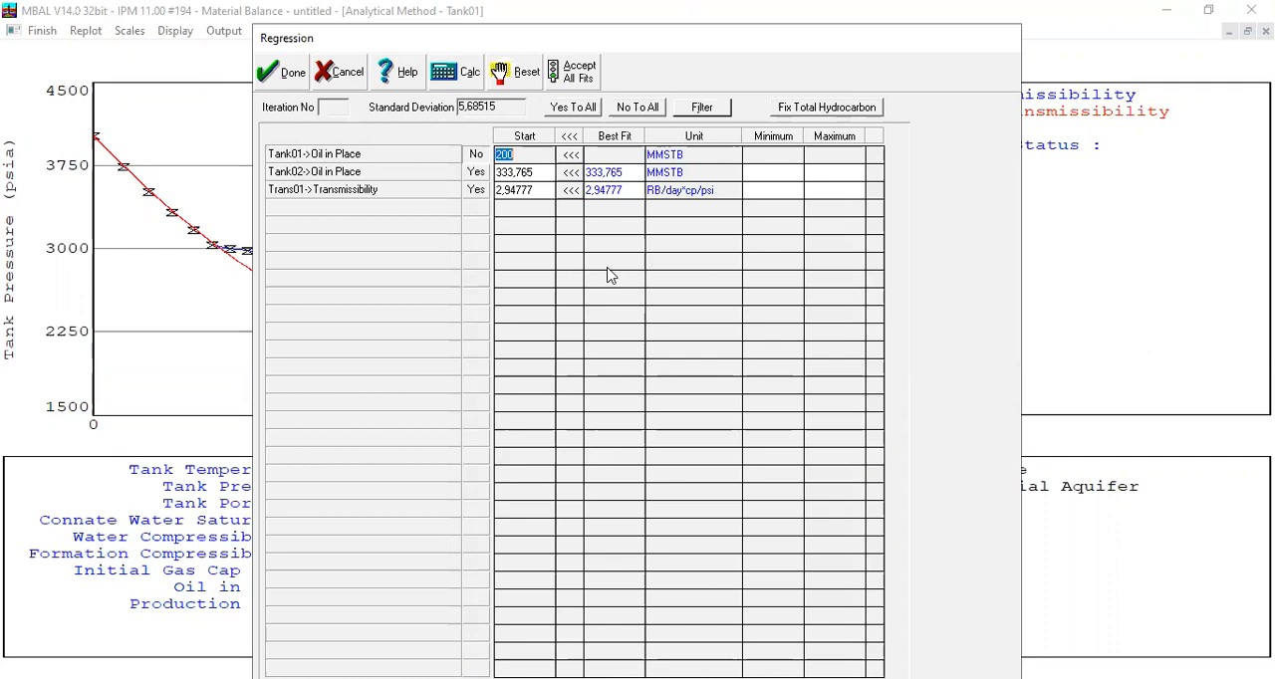
left_click(279, 73)
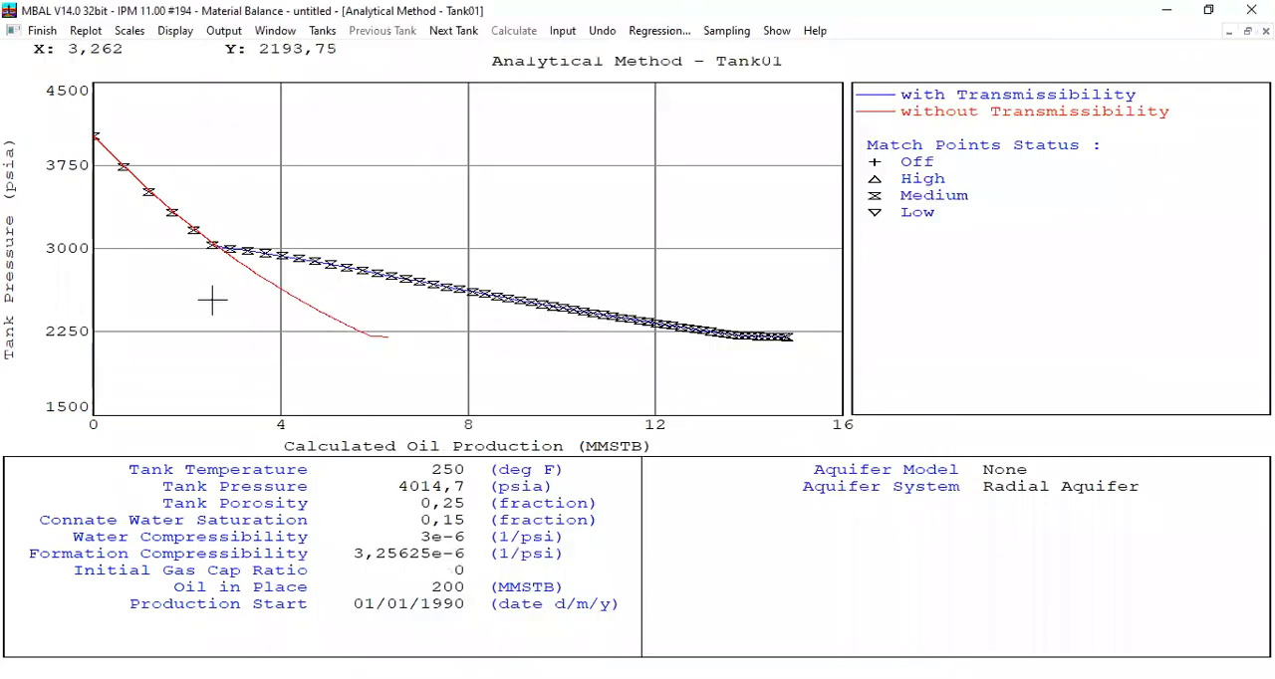
left_click(41, 31)
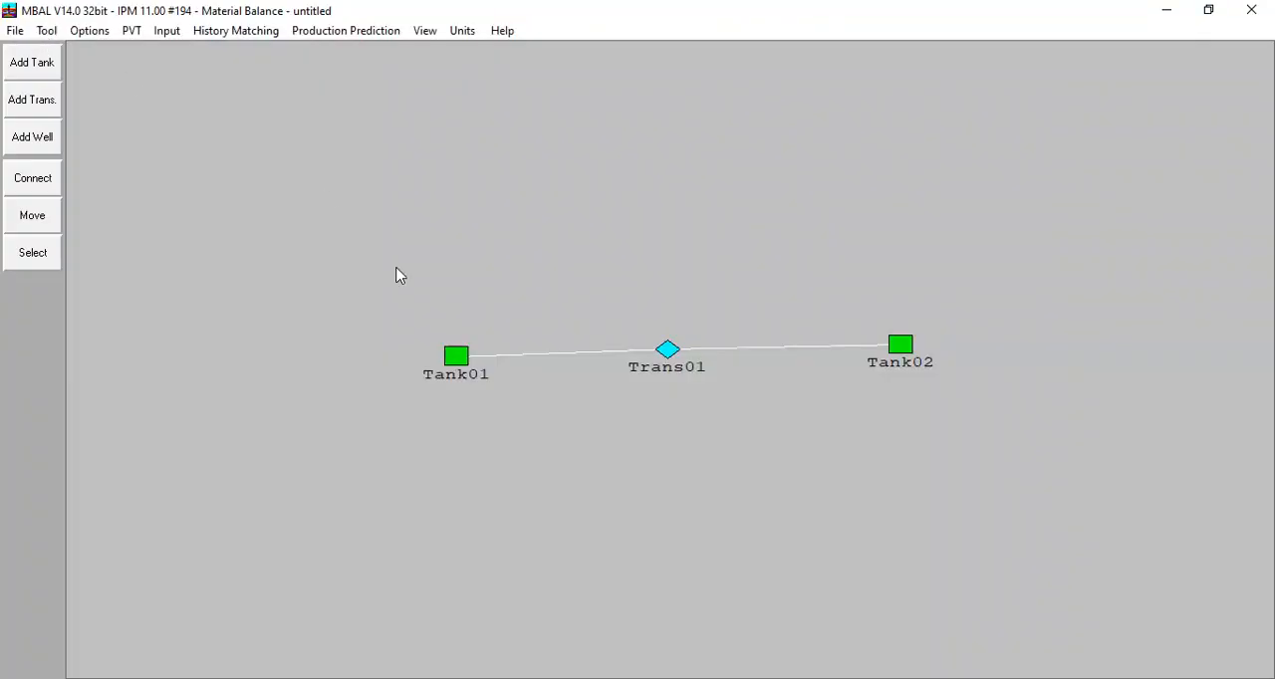